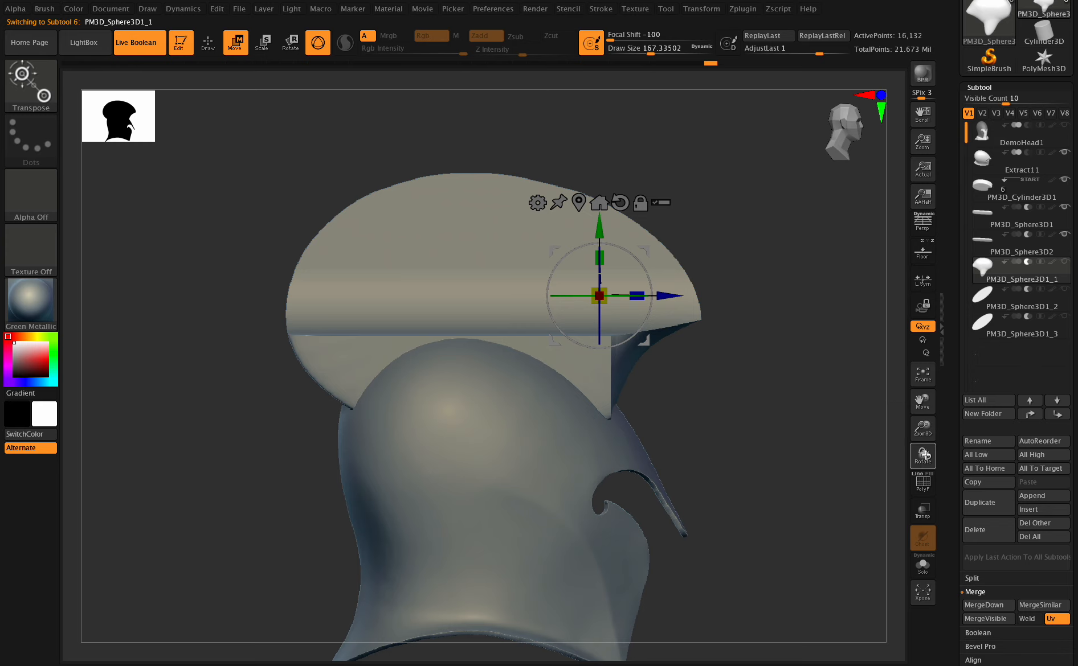
Step: Make the PM3D_Cylinder3D1 subtool active and show it on its own
left_click_drag(924, 455, 906, 403)
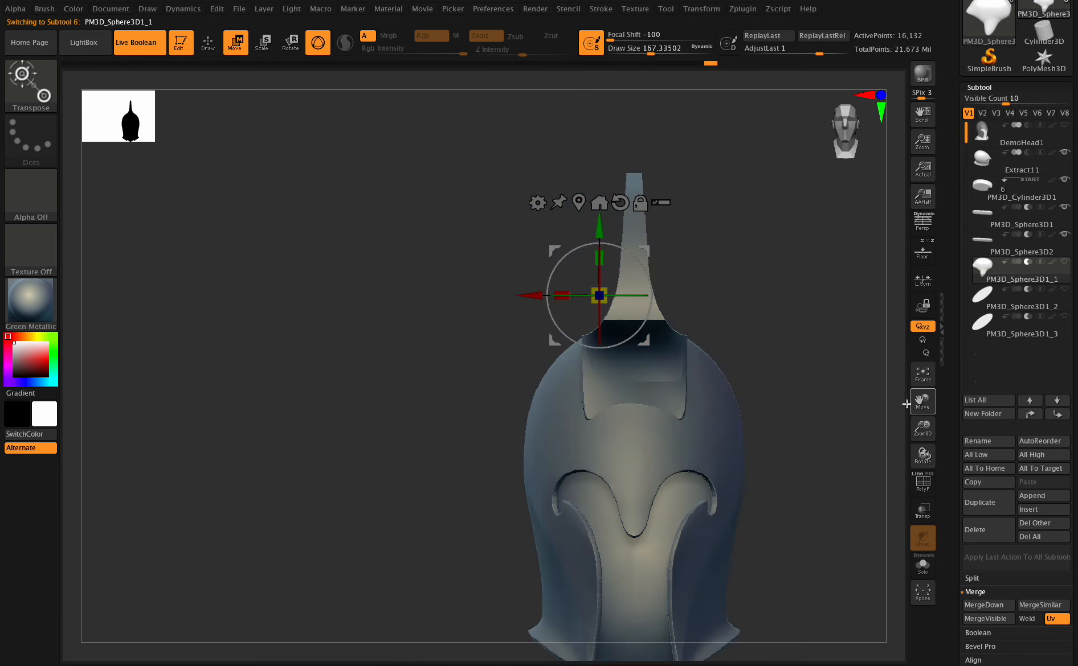
left_click(1062, 181)
left_click(1054, 193)
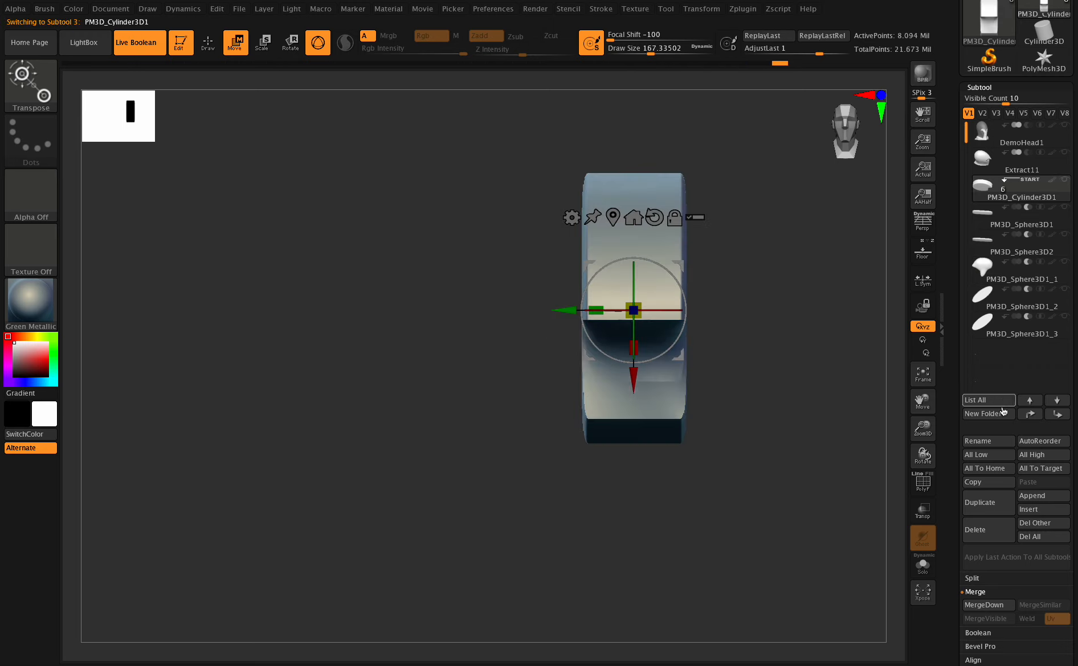
left_click_drag(927, 449, 923, 453)
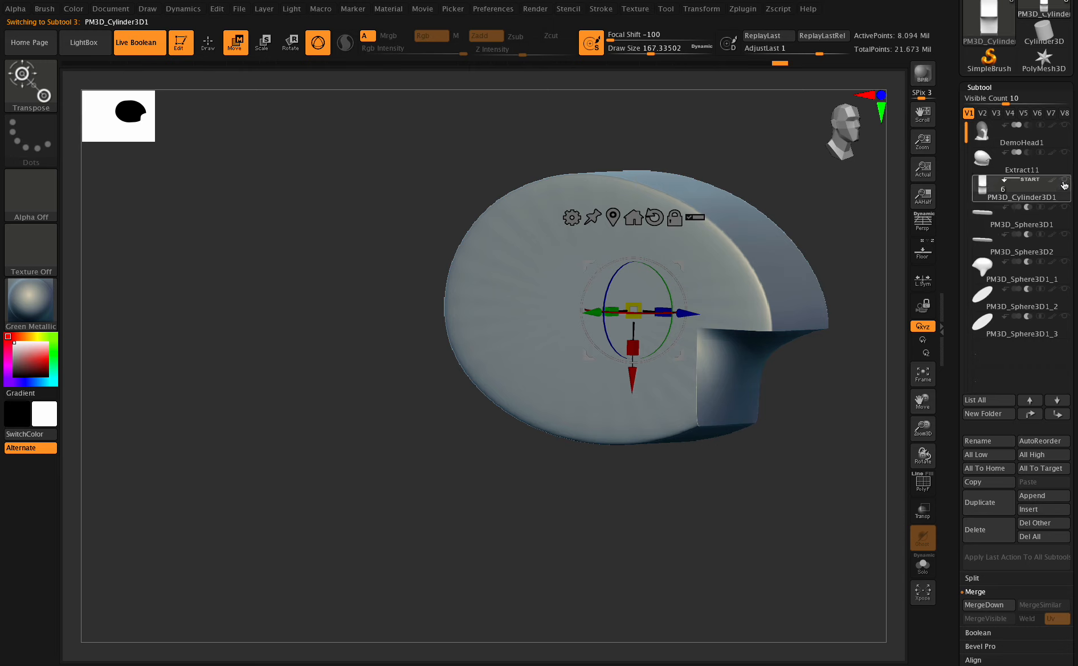
Step: Show the PM3D_Sphere3D1 and PM3D_Sphere3D2 subtools and examine their cuts in the cylinder from the front and side
left_click(1064, 207)
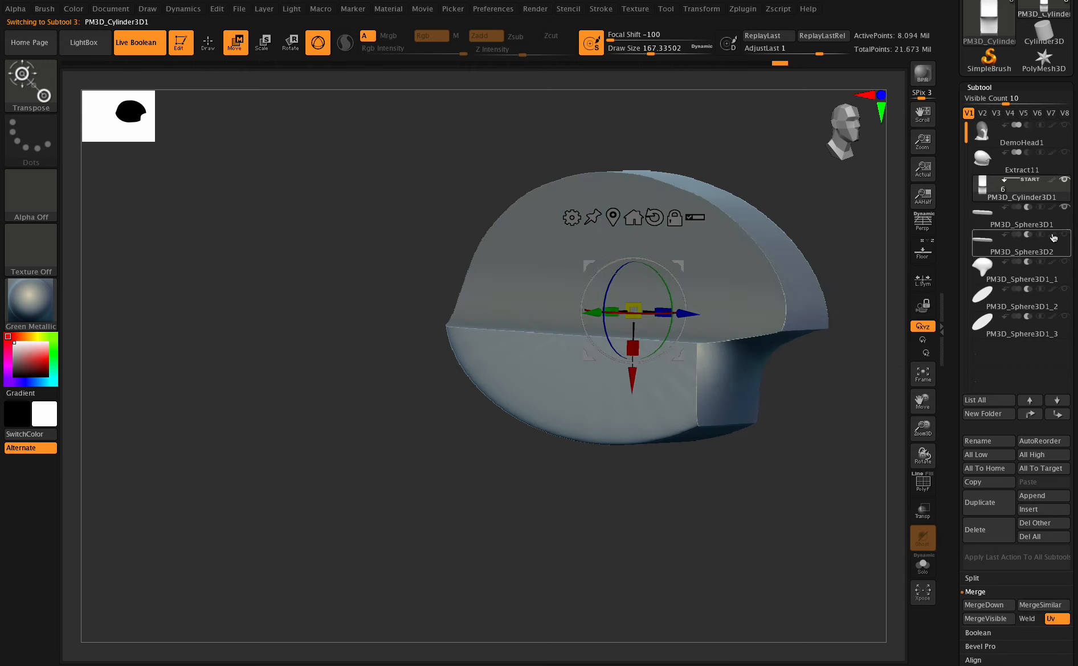
left_click(1063, 235)
left_click_drag(923, 456, 912, 451)
left_click_drag(920, 404, 905, 412)
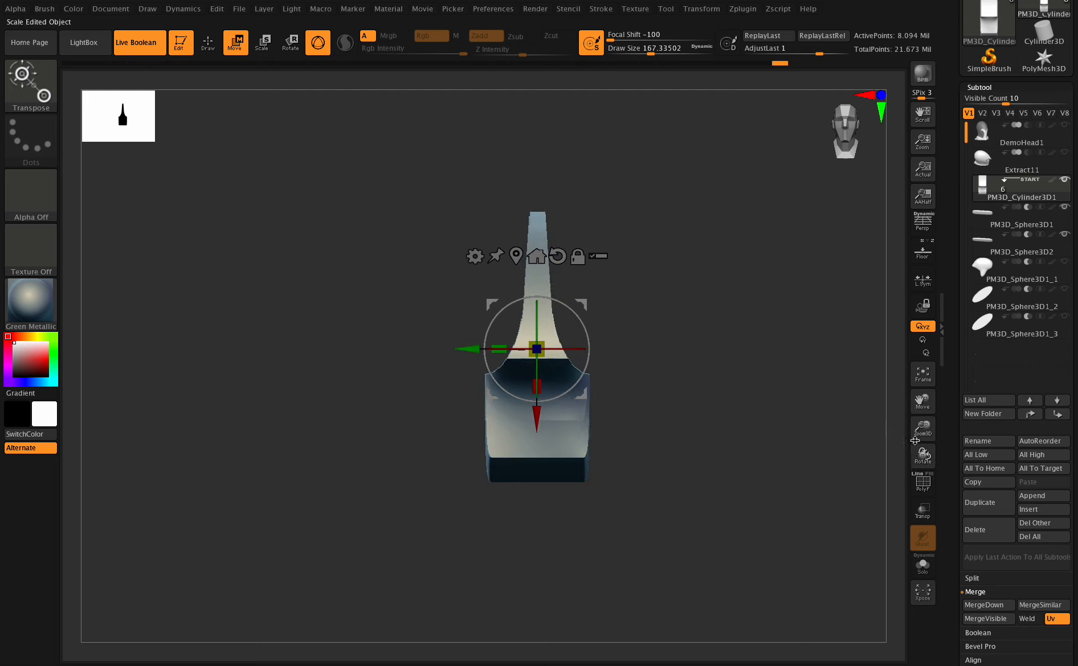
left_click_drag(919, 452, 927, 452)
left_click_drag(920, 407, 916, 404)
left_click_drag(920, 454, 923, 453)
left_click_drag(924, 404, 916, 405)
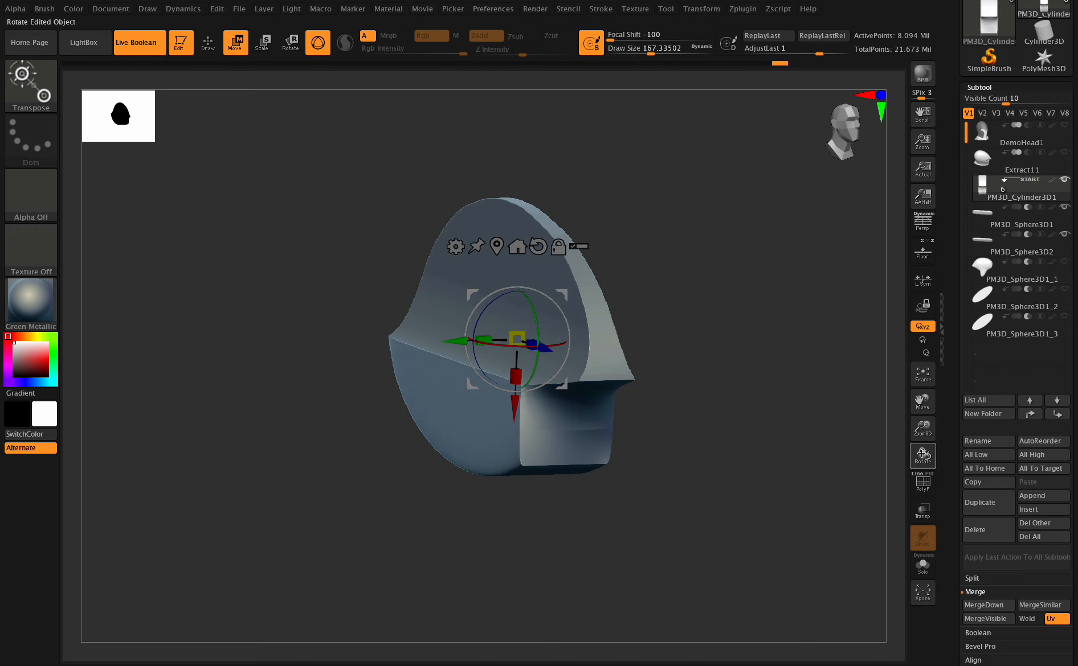
mouse_move(922, 455)
left_mouse_down()
mouse_move(911, 454)
mouse_move(922, 453)
left_mouse_up()
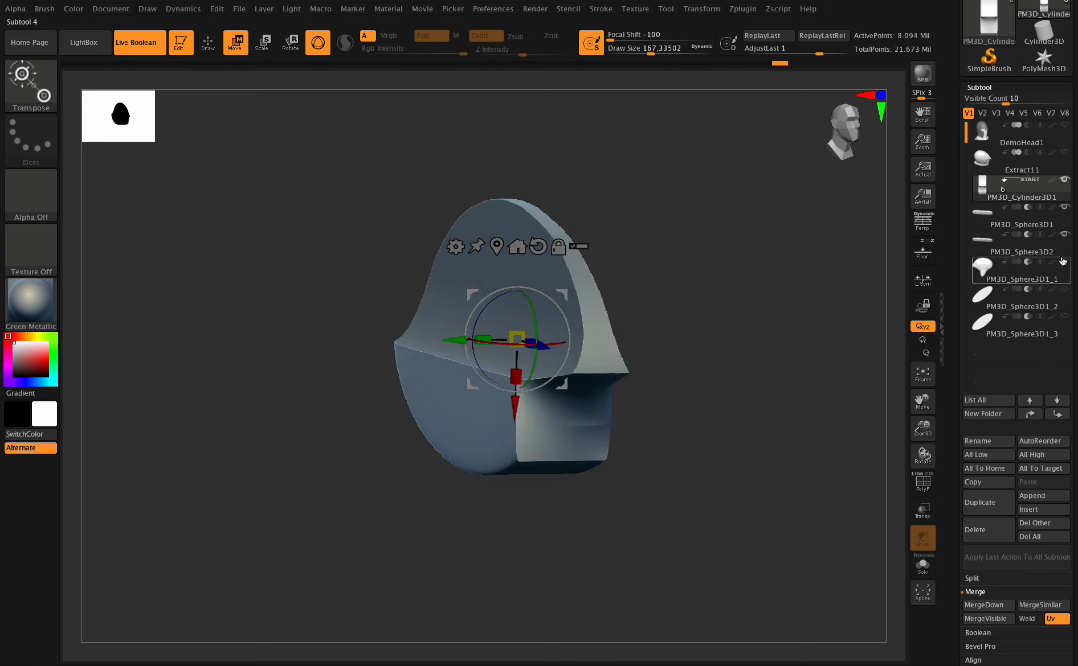
Step: Show the PM3D_Sphere3D1_1 cutter with the cylinder, then isolate the cutter and inspect its shape
left_click(1058, 326)
mouse_move(922, 454)
left_mouse_down()
mouse_move(932, 451)
mouse_move(914, 454)
left_mouse_up()
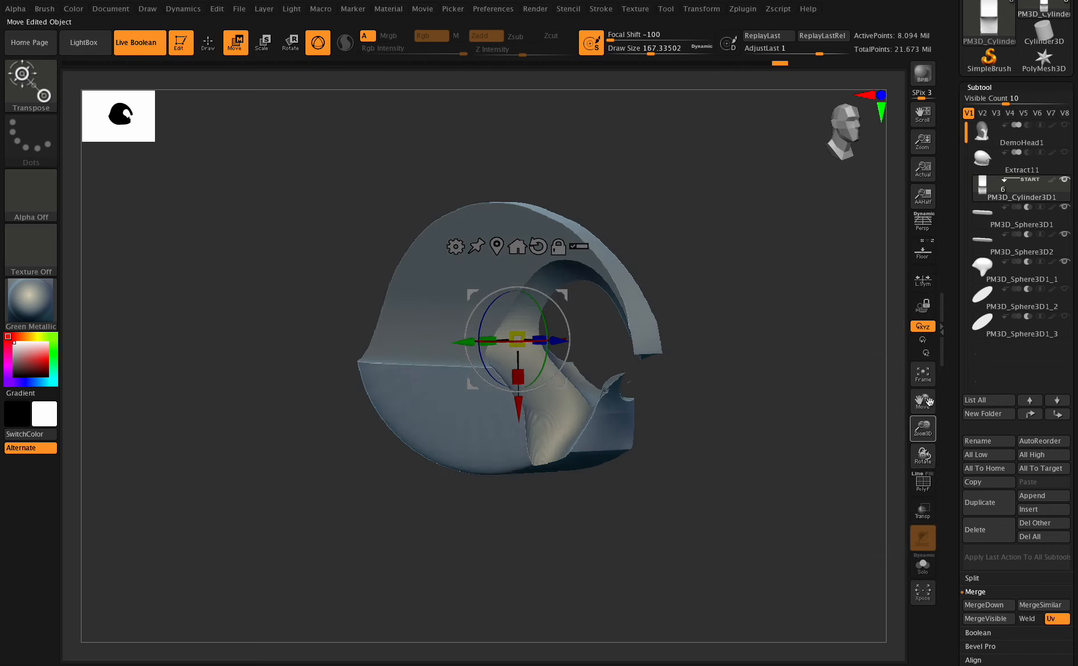
left_click(1064, 263)
left_click(1064, 263, "shift")
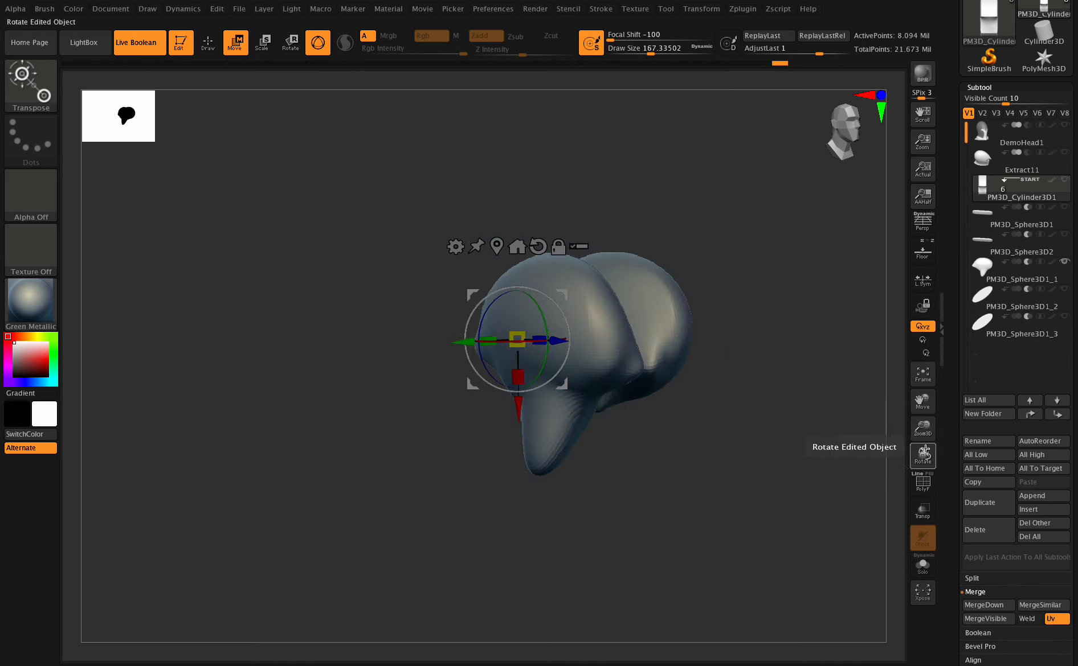
left_click_drag(922, 454, 921, 455)
left_click_drag(921, 404, 909, 411)
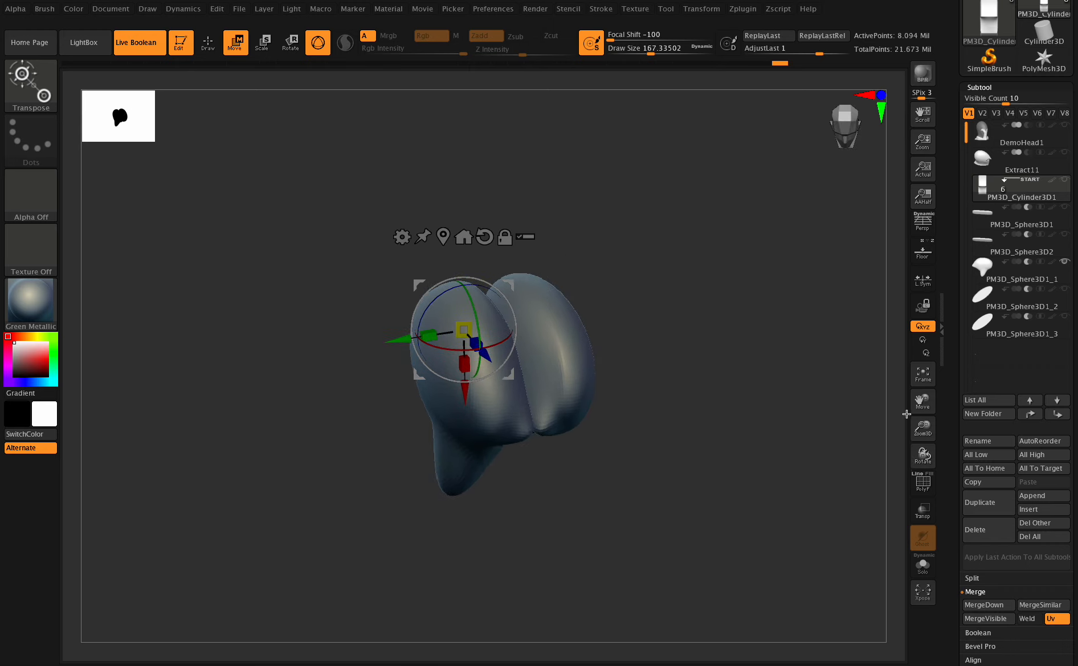
left_click_drag(922, 454, 923, 453)
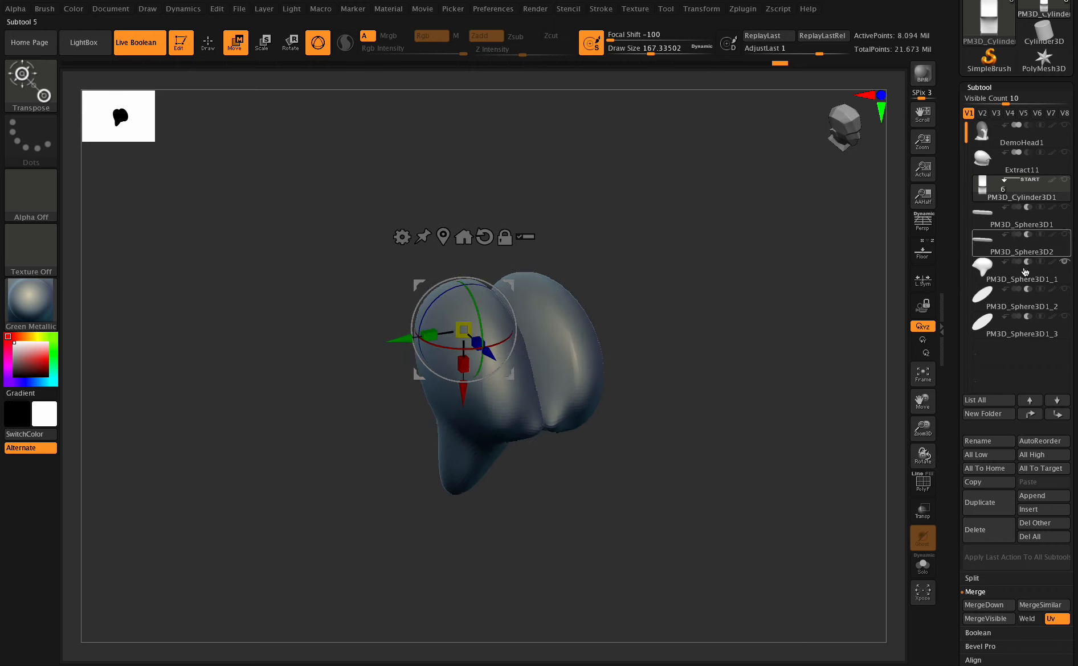
mouse_move(1031, 270)
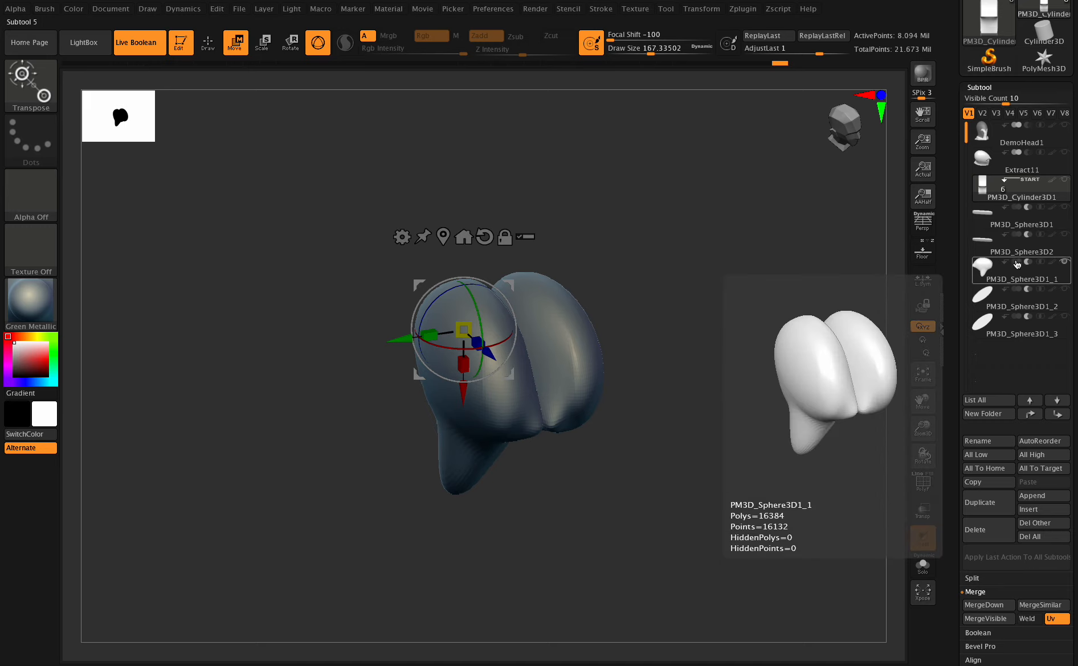
Step: Show the cylinder again together with all its subtractive sphere subtools, including PM3D_Sphere3D1_2 and PM3D_Sphere3D1_3
left_click(1057, 264)
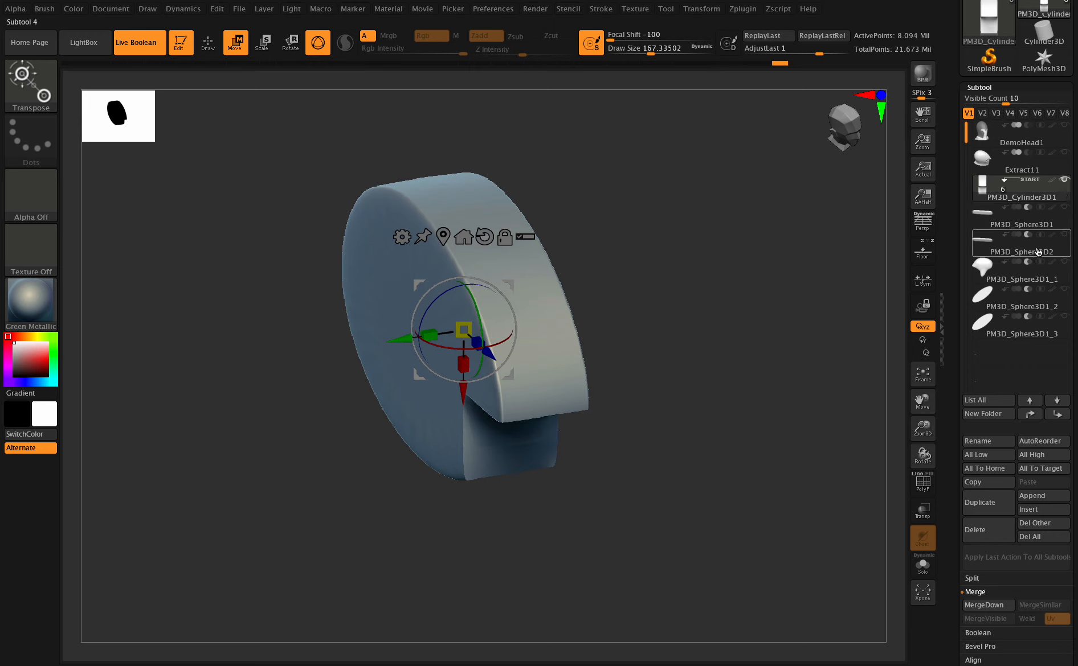
left_click(1065, 208)
left_click(1064, 236)
left_click(1064, 262)
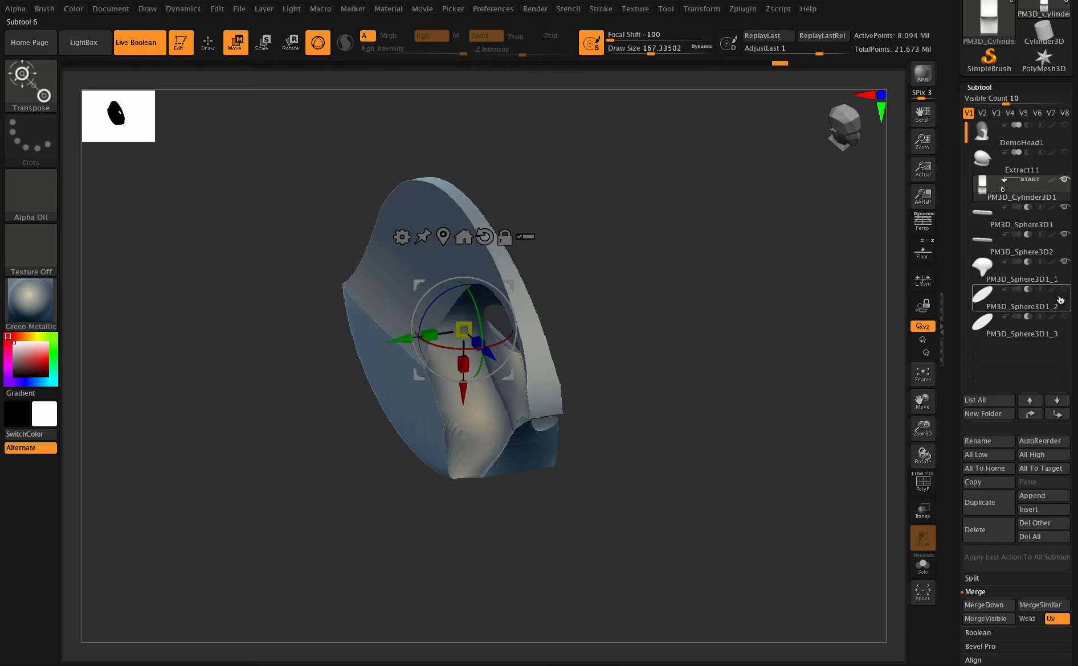
left_click(1063, 290)
Step: Switch to Draw mode and turn on the floor with its reference images to compare the crest from the side and front
mouse_move(922, 456)
left_mouse_down()
mouse_move(912, 437)
mouse_move(921, 451)
mouse_move(958, 445)
mouse_move(938, 466)
left_mouse_up()
key("q")
left_click(922, 252)
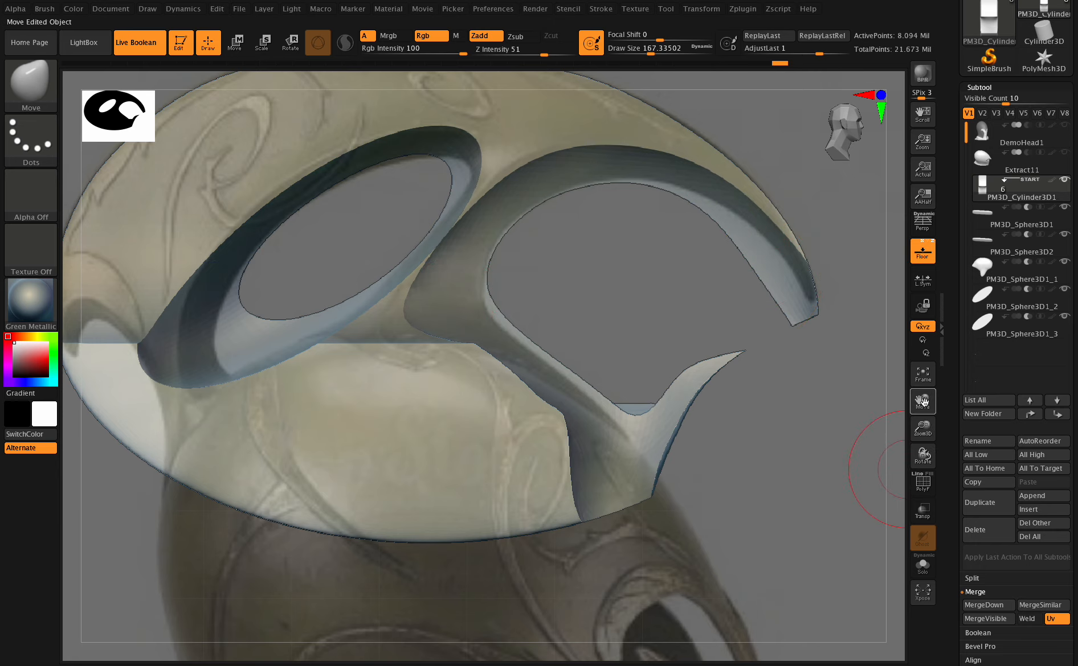
left_click_drag(924, 402, 890, 403)
mouse_move(918, 450)
left_mouse_down()
mouse_move(920, 435)
mouse_move(921, 454)
left_mouse_up()
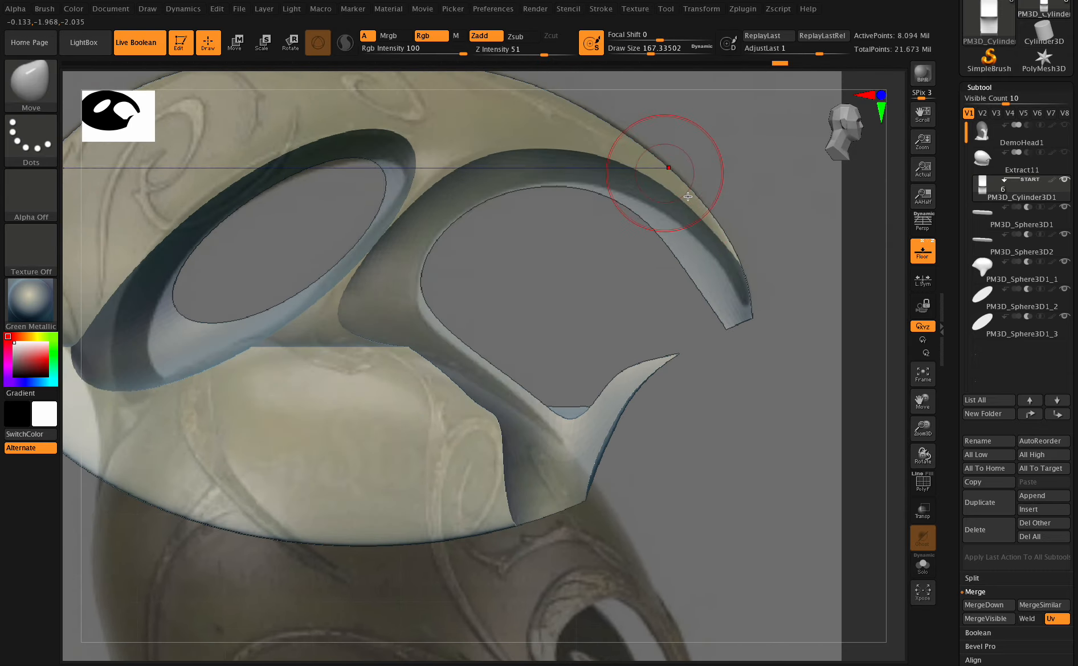
left_click_drag(909, 455, 918, 452)
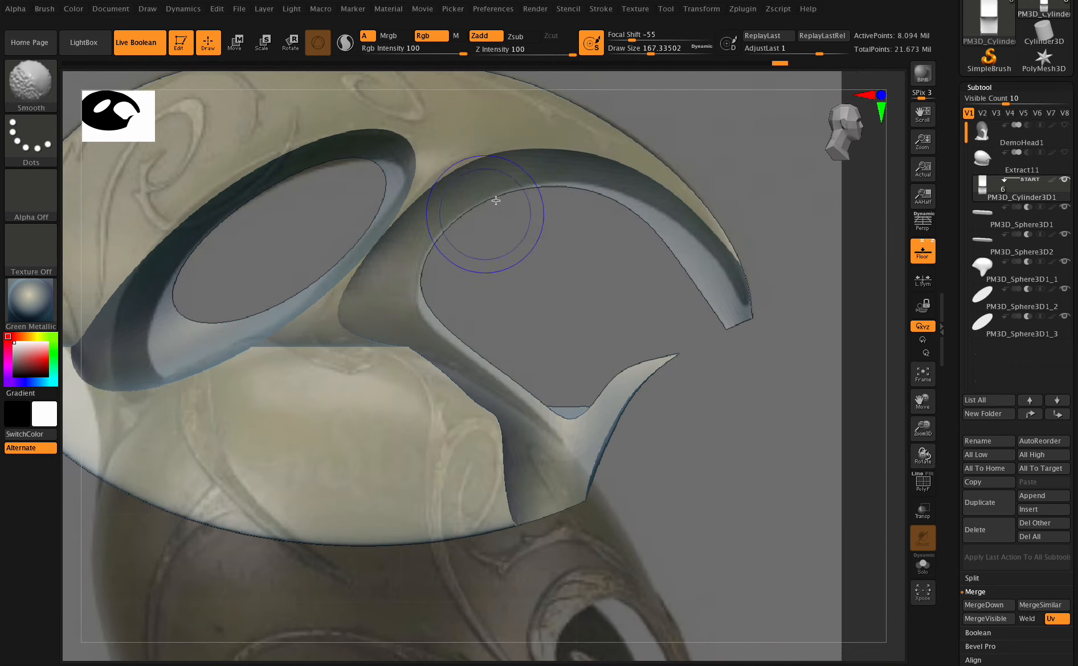
left_click_drag(483, 195, 657, 204)
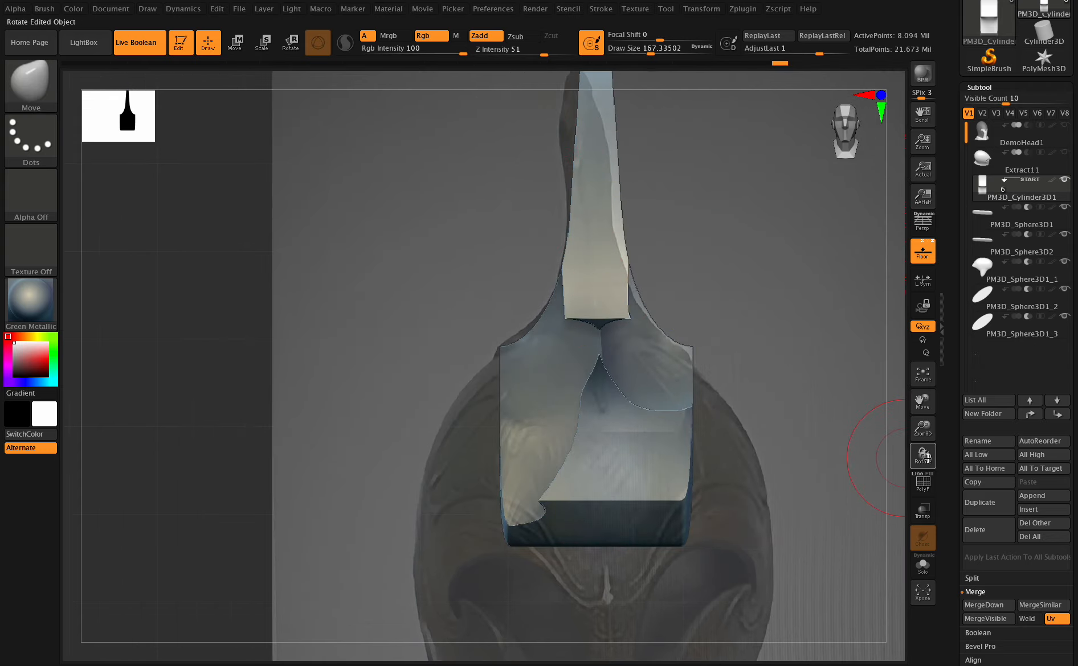
left_click_drag(927, 458, 951, 449)
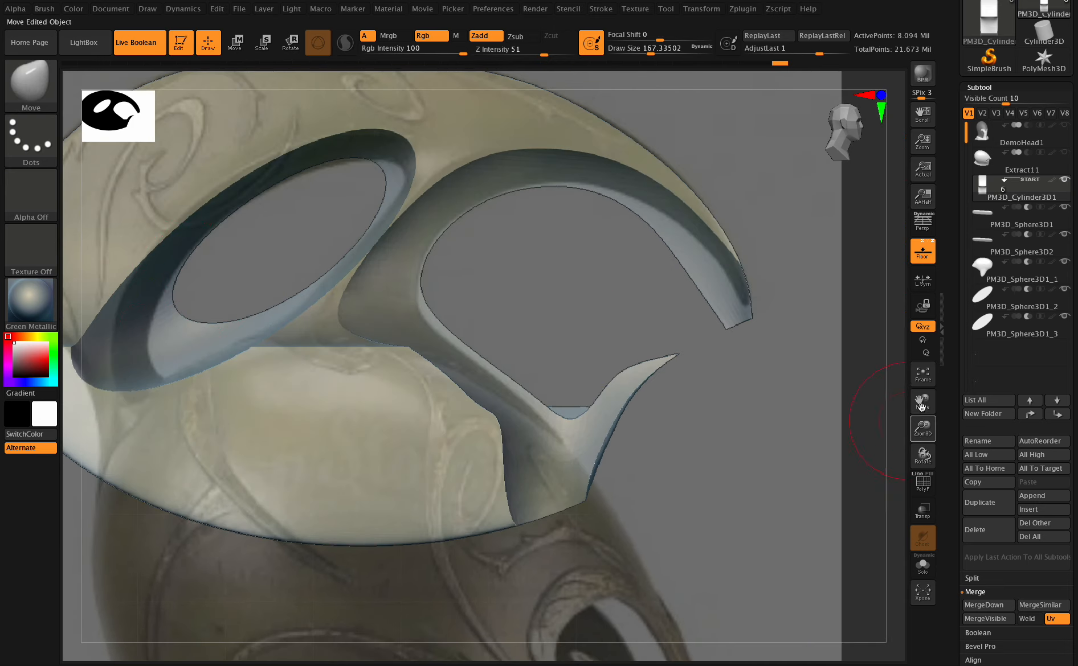
left_click_drag(921, 407, 1022, 411)
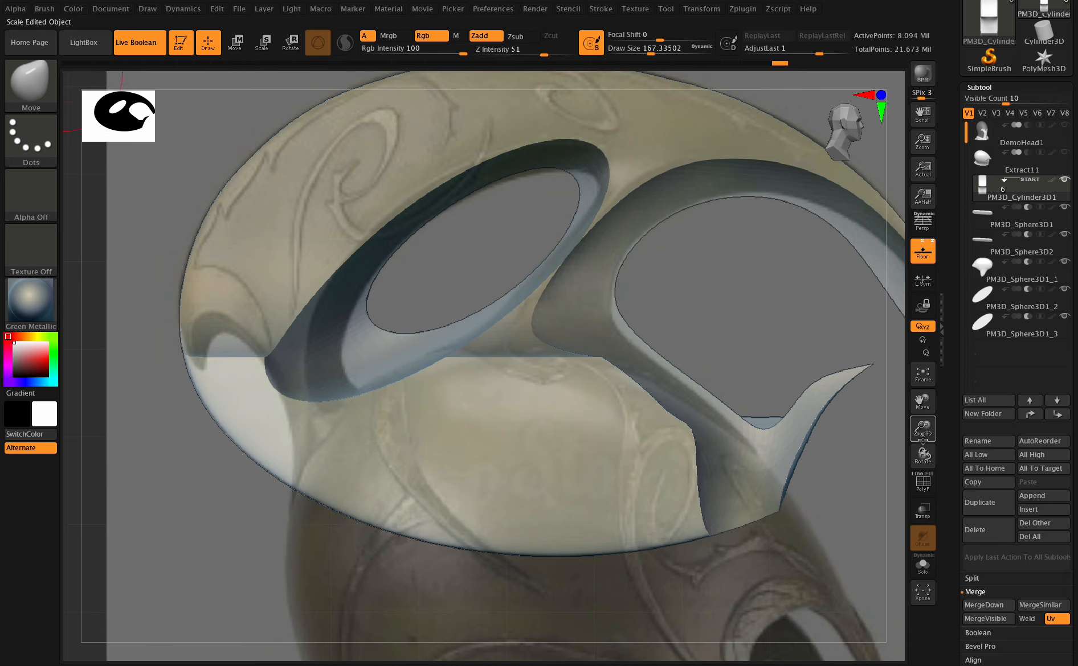
Step: Select the PM3D_Sphere3D1_2 subtool and merge it down with PM3D_Sphere3D1_3
left_click(1019, 299)
mouse_move(1002, 311)
left_mouse_down()
mouse_move(1002, 289)
mouse_move(1016, 304)
left_mouse_up()
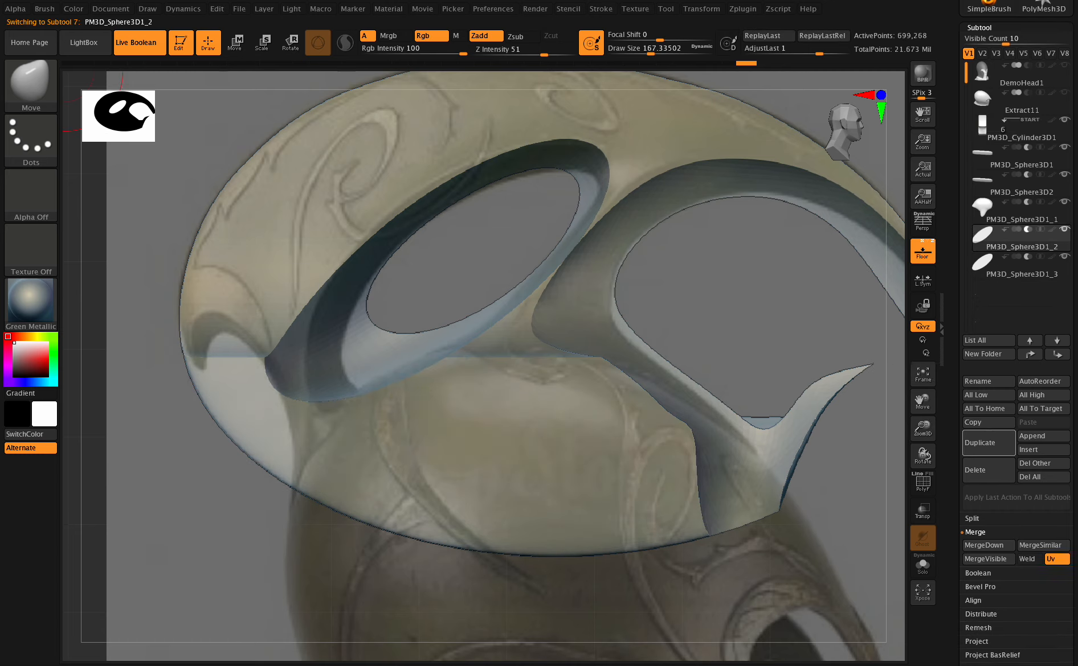
left_click_drag(1018, 403, 1018, 261)
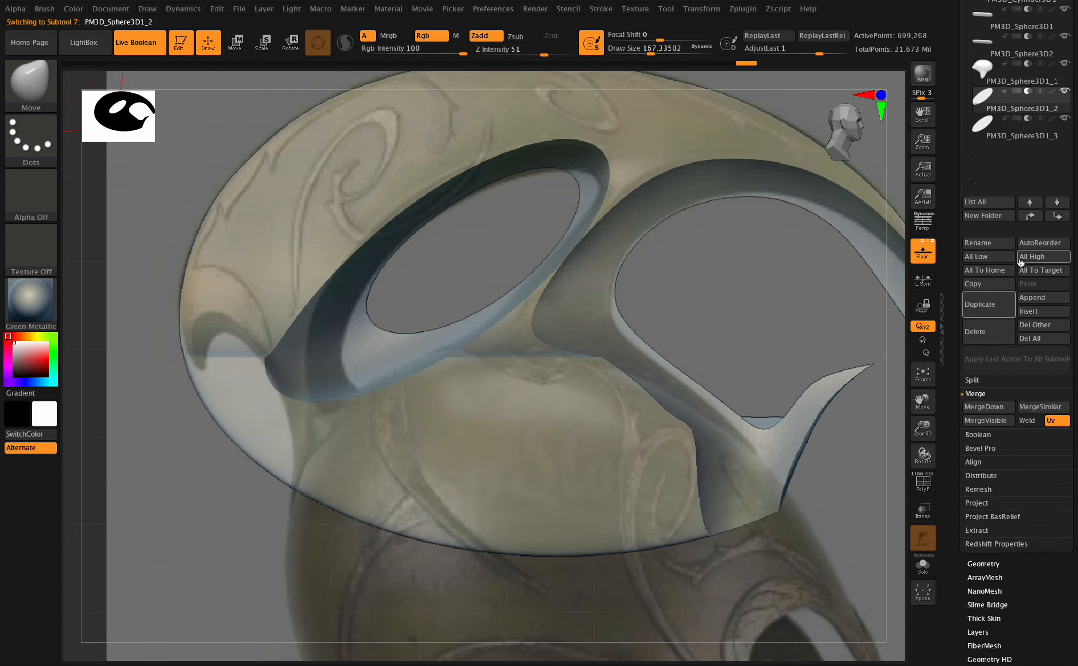
left_click(981, 408)
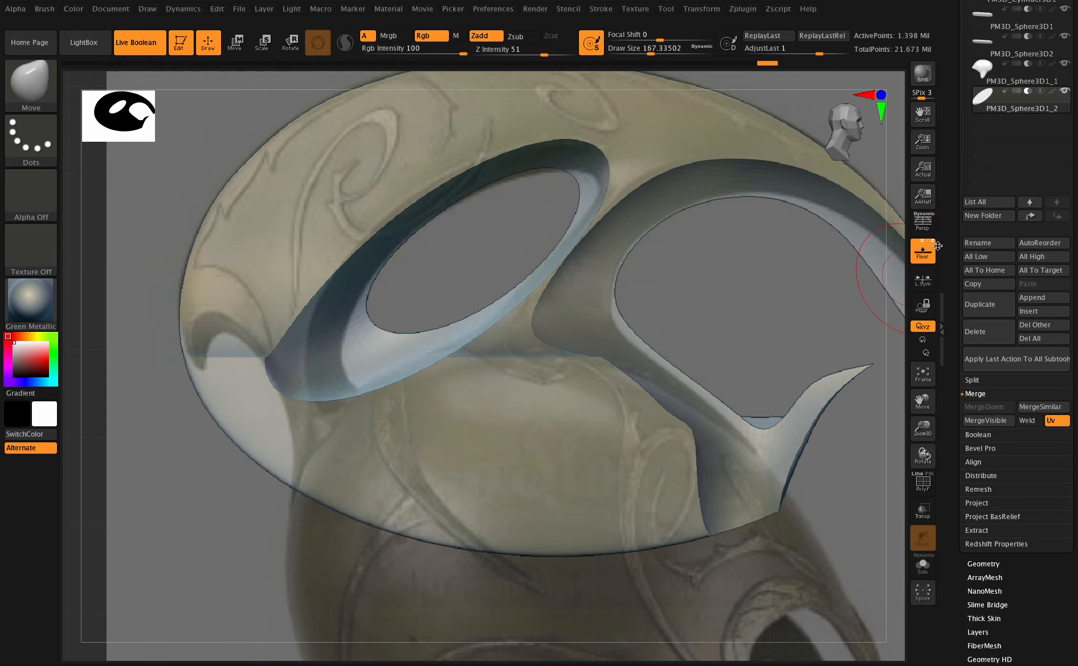
Step: Enlarge the Move brush to a draw size of about 197 and nudge the upper end of the oval cutter outward
mouse_move(915, 450)
left_mouse_down()
mouse_move(960, 452)
mouse_move(928, 453)
mouse_move(945, 453)
left_mouse_up()
left_click_drag(647, 50, 654, 50)
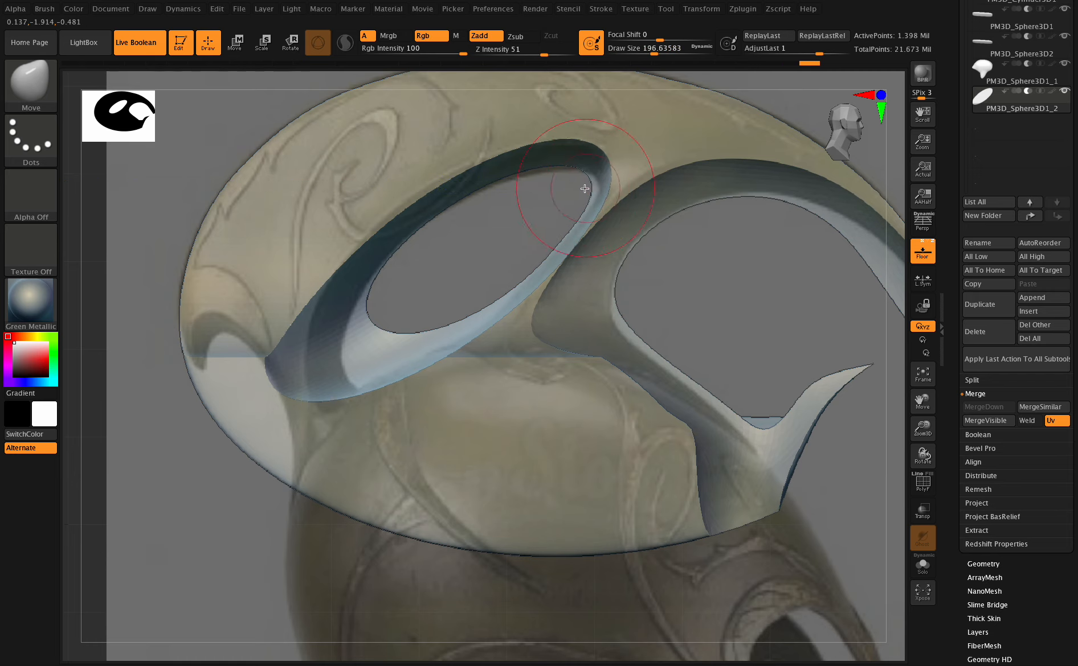
mouse_move(584, 189)
right_mouse_down()
mouse_move(604, 189)
mouse_move(582, 191)
right_mouse_up()
left_click_drag(582, 190, 586, 188)
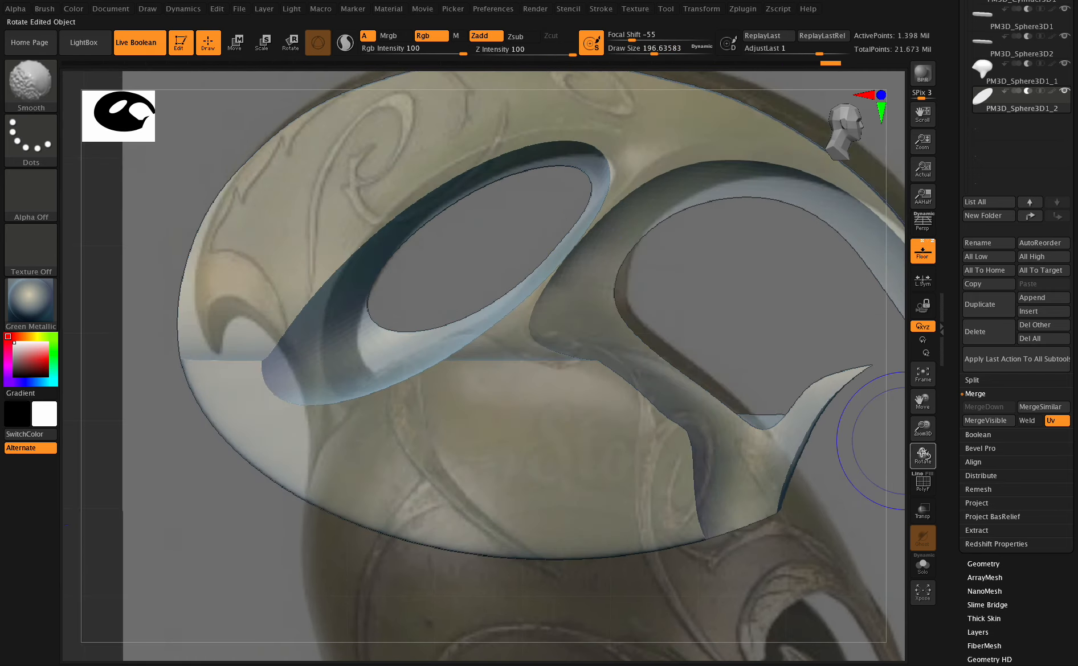
left_click_drag(922, 454, 932, 455, "shift")
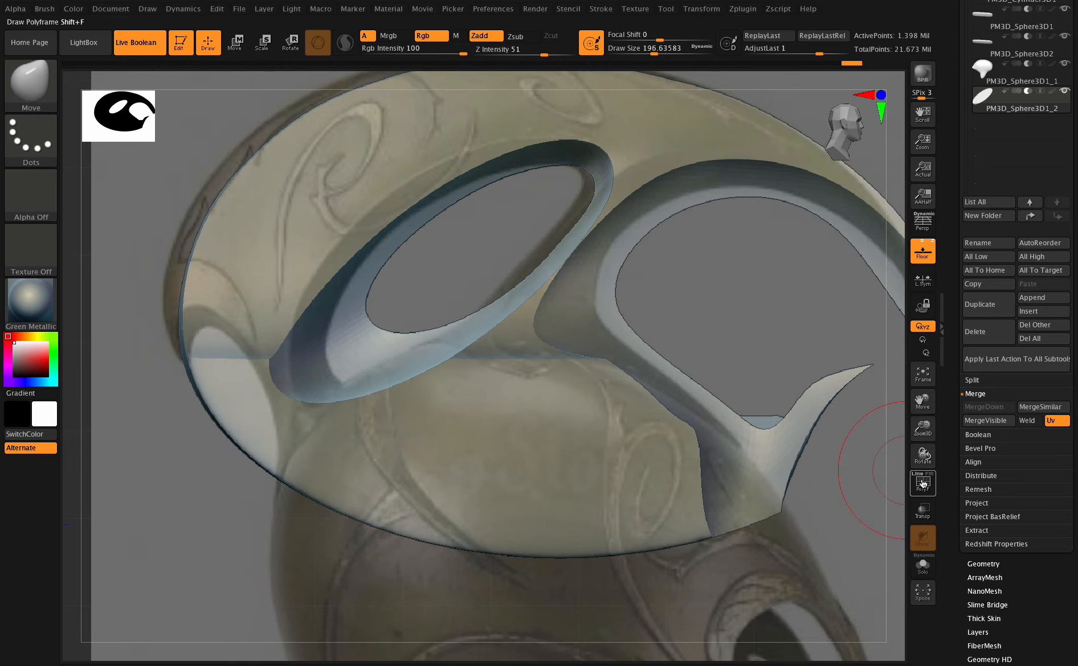
mouse_move(923, 456)
left_mouse_down()
mouse_move(942, 475)
mouse_move(950, 464)
mouse_move(923, 506)
mouse_move(922, 404)
mouse_move(917, 493)
mouse_move(923, 454)
mouse_move(880, 433)
mouse_move(918, 398)
mouse_move(915, 279)
mouse_move(922, 465)
mouse_move(958, 465)
mouse_move(928, 461)
left_mouse_up()
left_click_drag(924, 400, 934, 320)
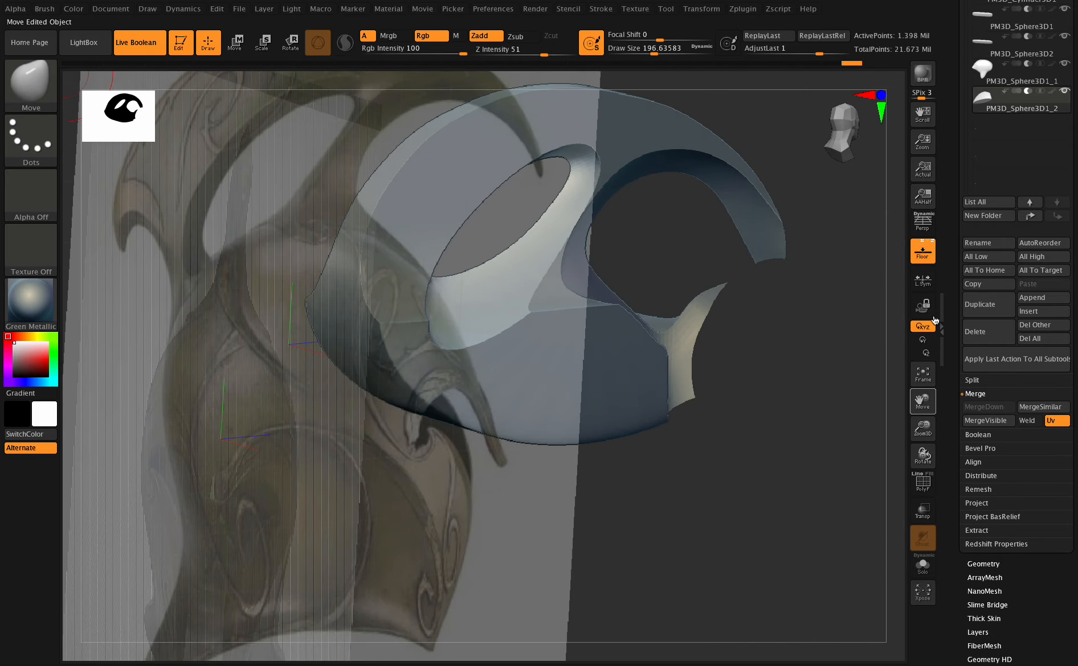
Step: Split the merged oval cutter into its separate parts
left_click(980, 385)
left_click(991, 420)
mouse_move(1006, 137)
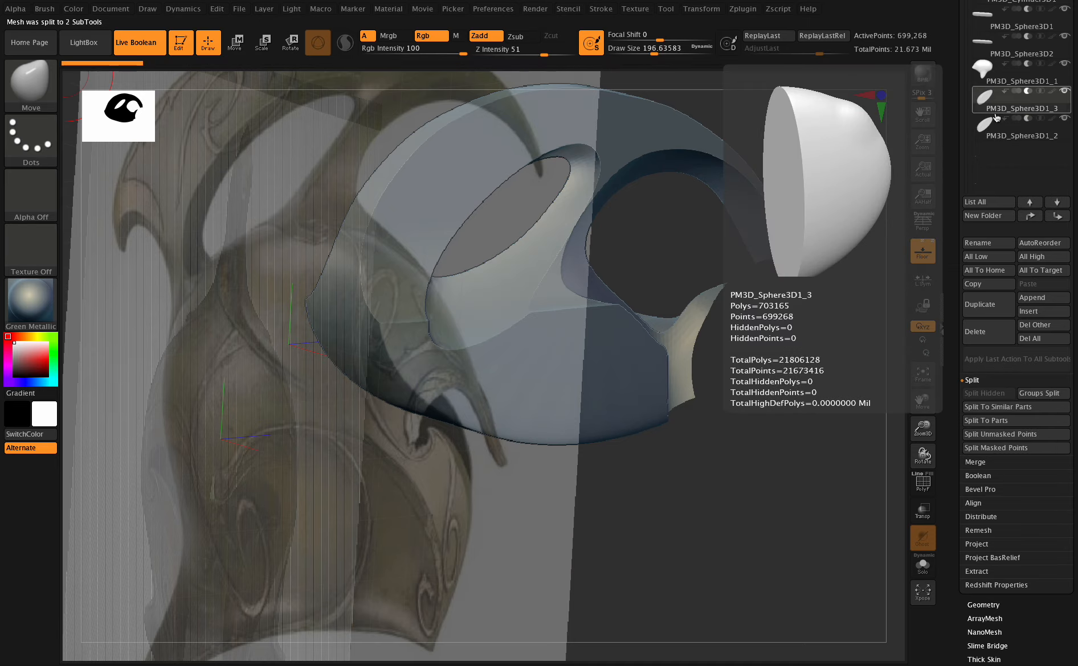
left_click_drag(925, 438, 968, 256)
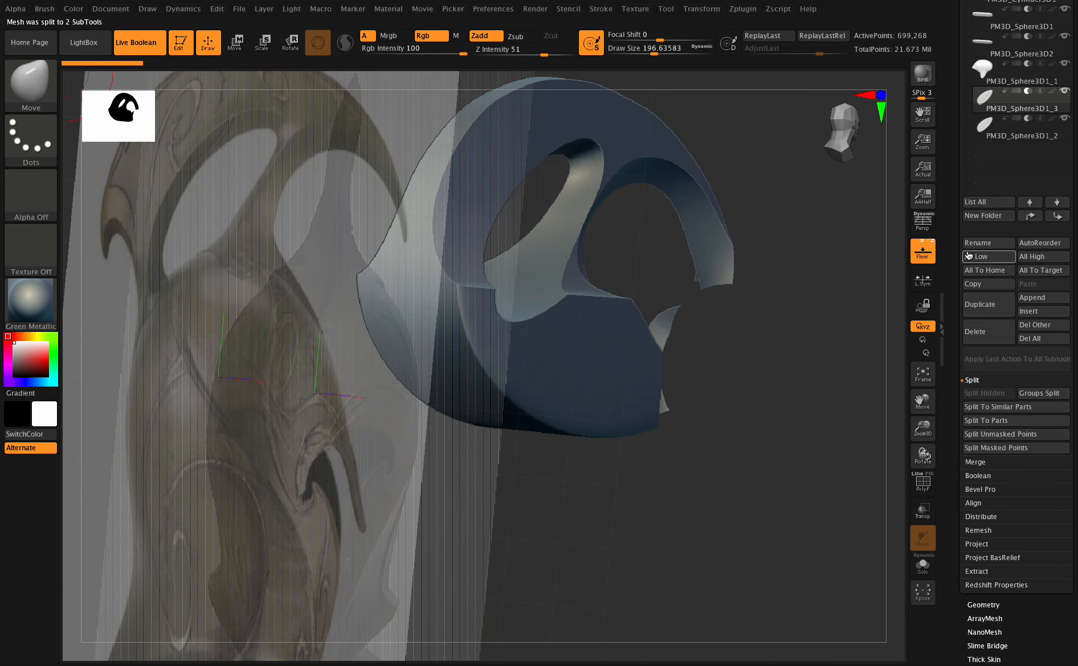
Step: Select PM3D_Sphere3D1_2, hide all other subtools, and make PM3D_Sphere3D1_3 visible with it
left_click(1047, 131)
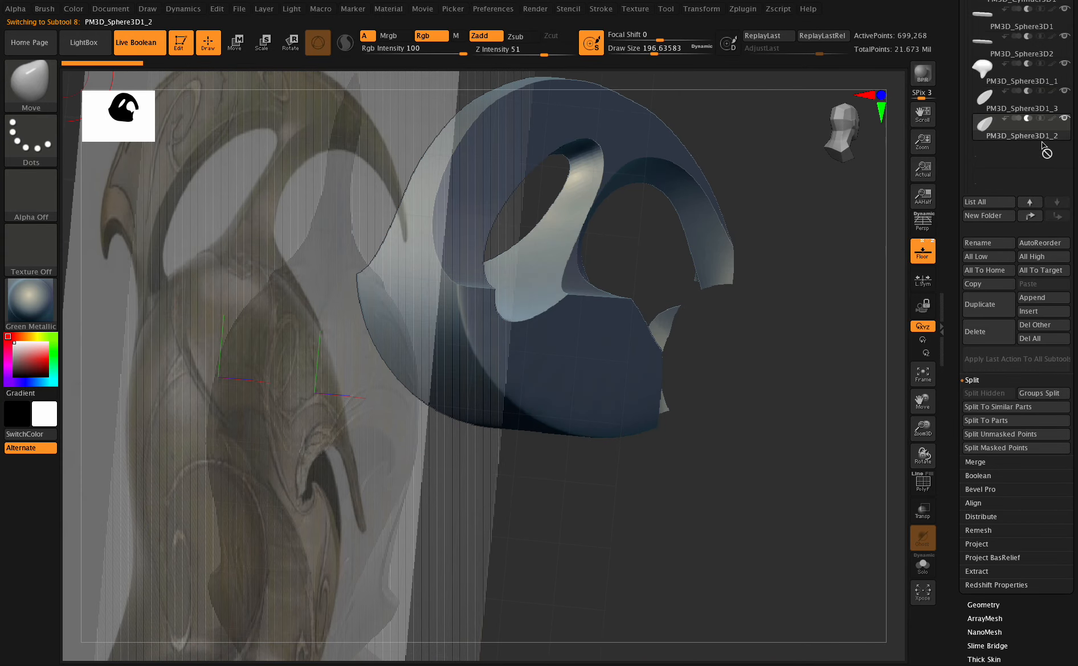
mouse_move(926, 452)
left_mouse_down()
mouse_move(942, 454)
mouse_move(927, 453)
left_mouse_up()
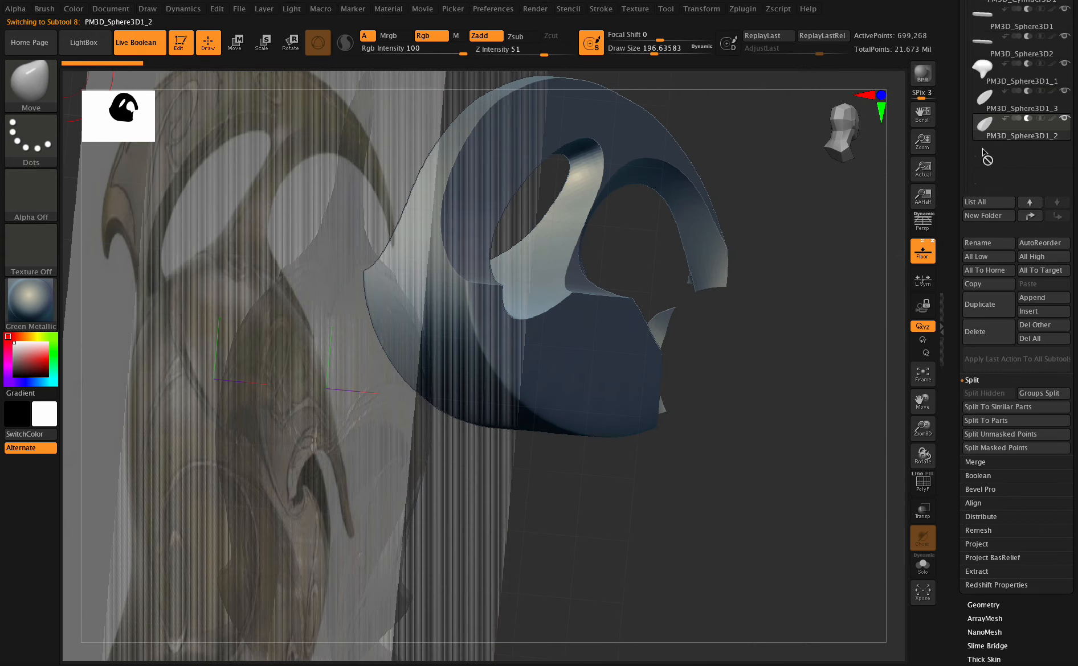
scroll(986, 116, "down", 1)
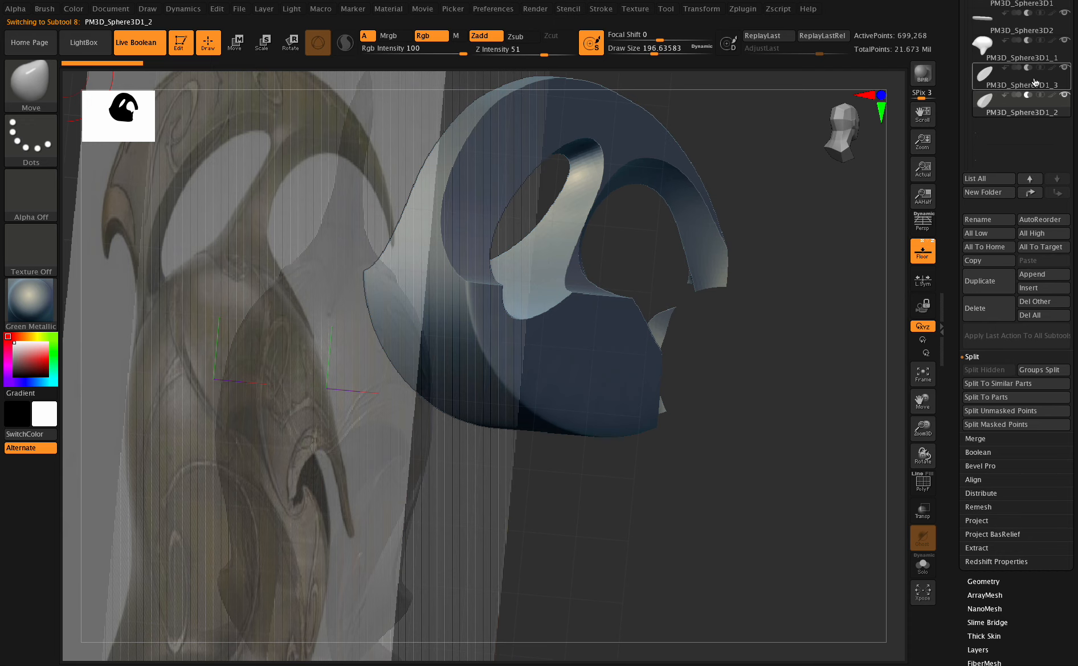
mouse_move(1045, 80)
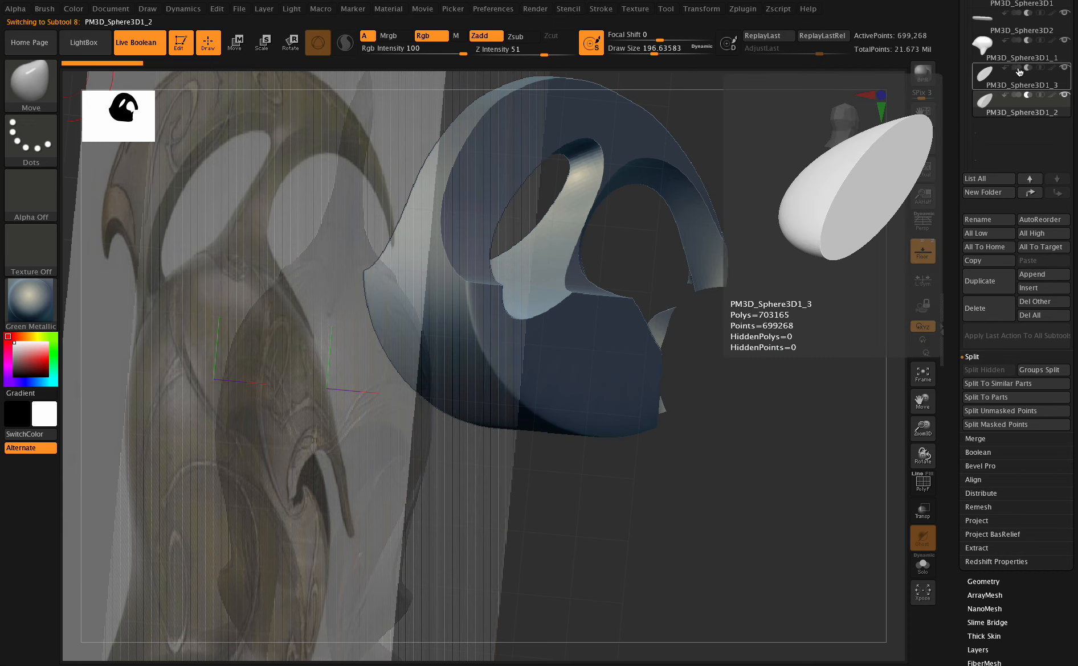
left_click(1063, 68, "shift")
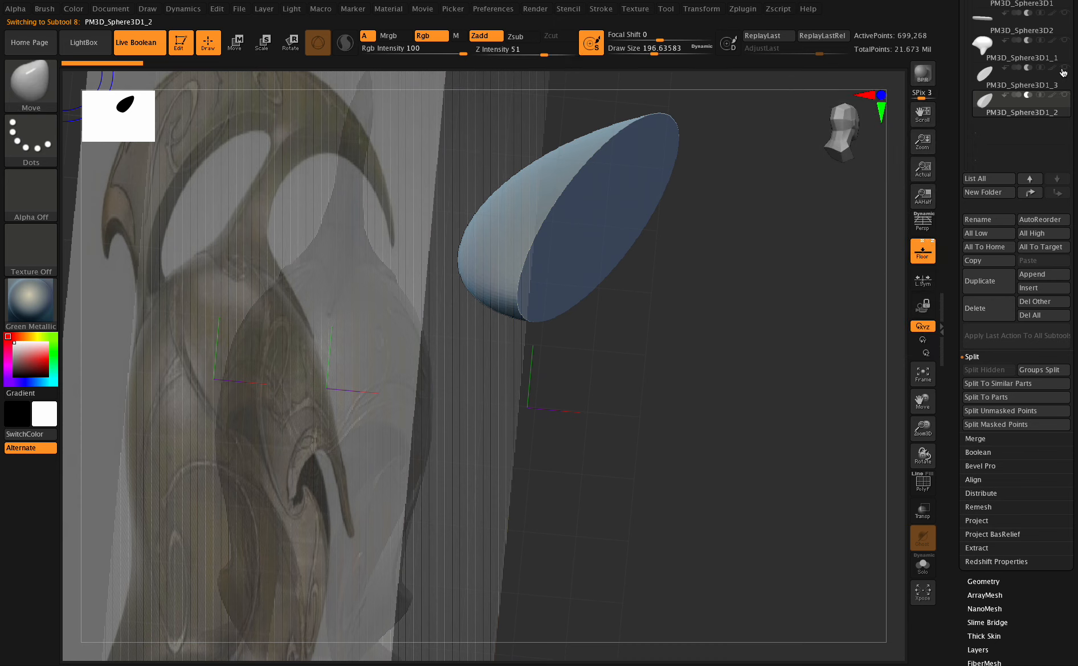
left_click(1063, 68)
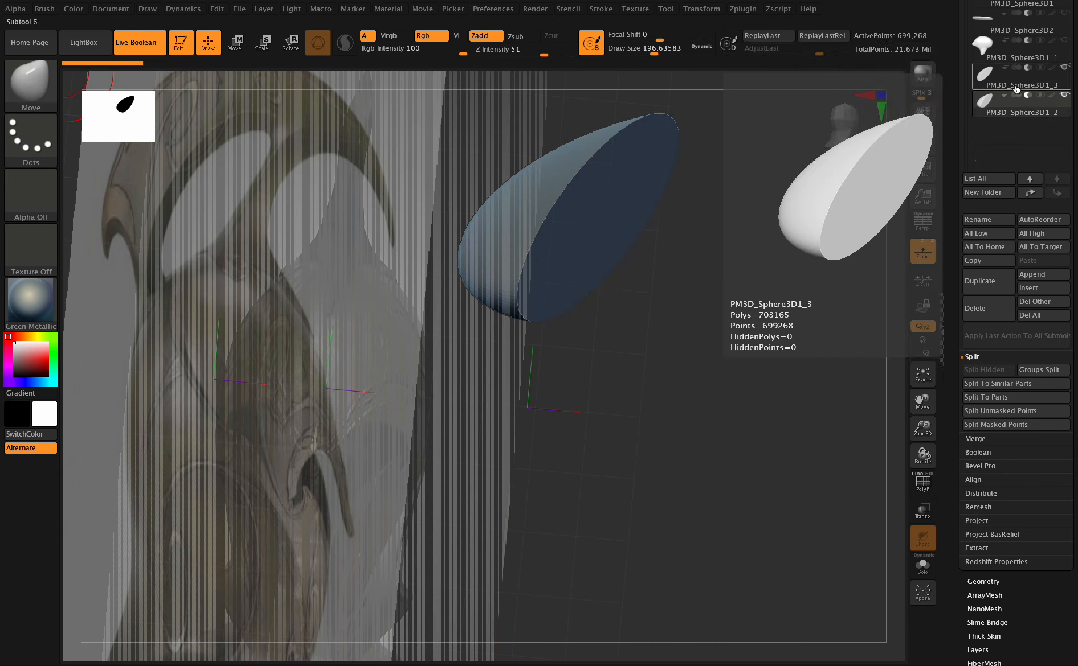
Step: Try to flip the PM3D_Sphere3D1_2 cutter to the opposite side with the Mirror deformation
scroll(981, 410, "down", 5)
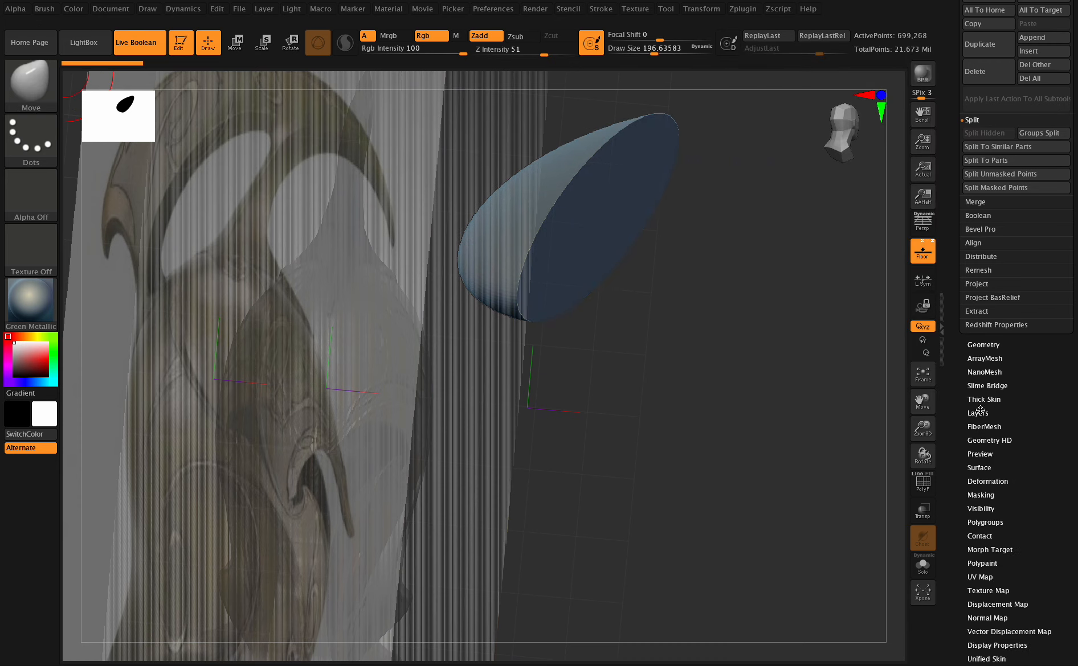
left_click(997, 481)
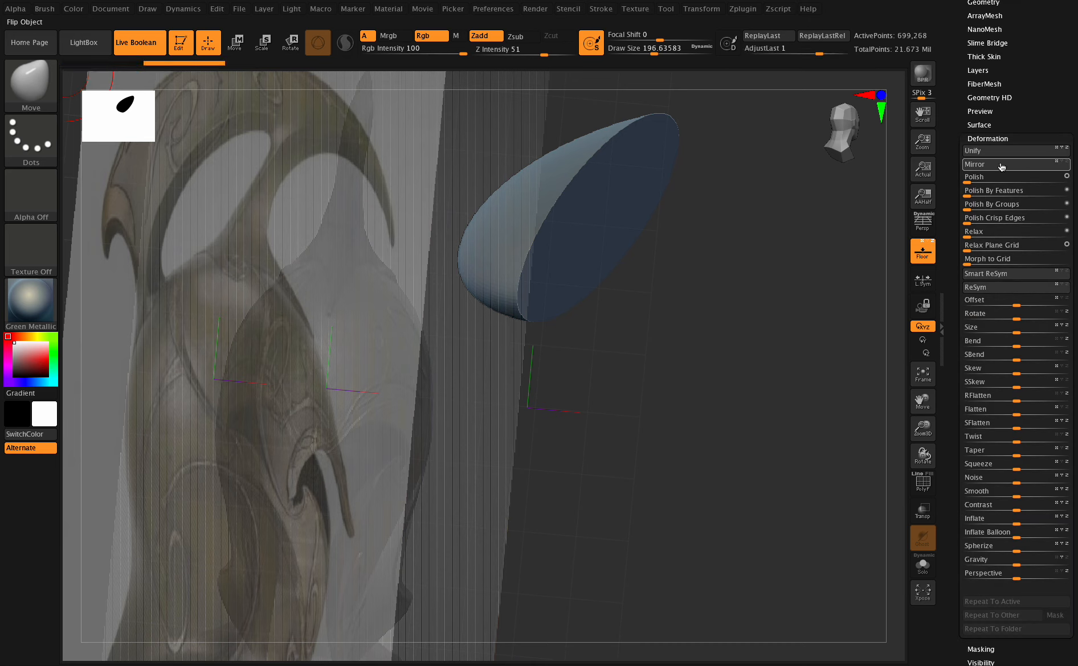
scroll(1005, 171, "up", 10)
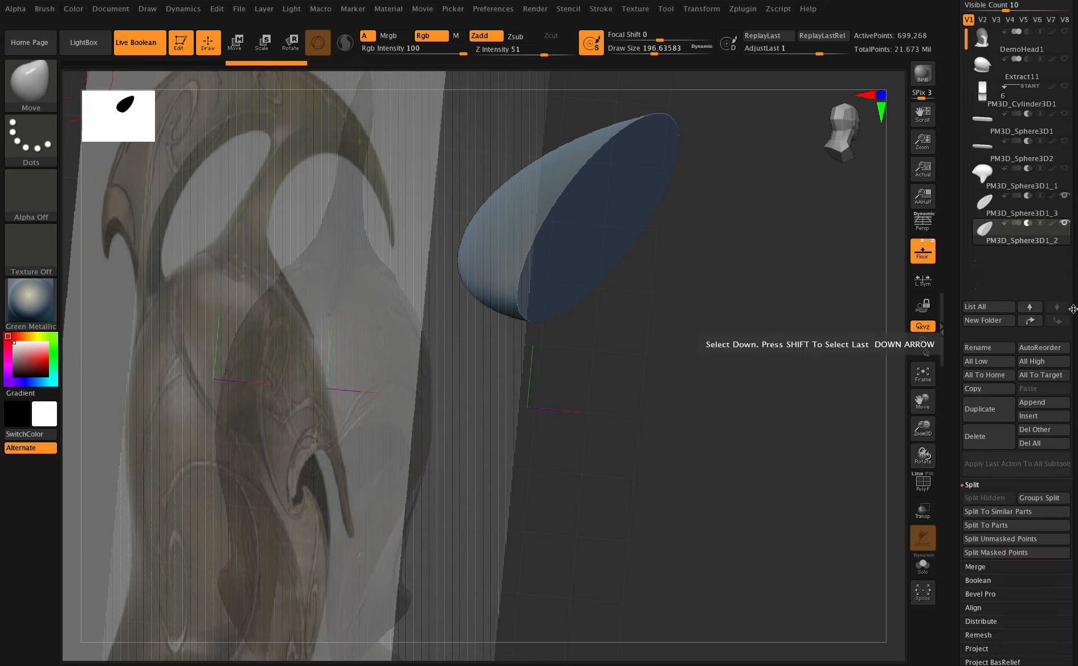
scroll(1043, 247, "down", 5)
left_click(987, 578)
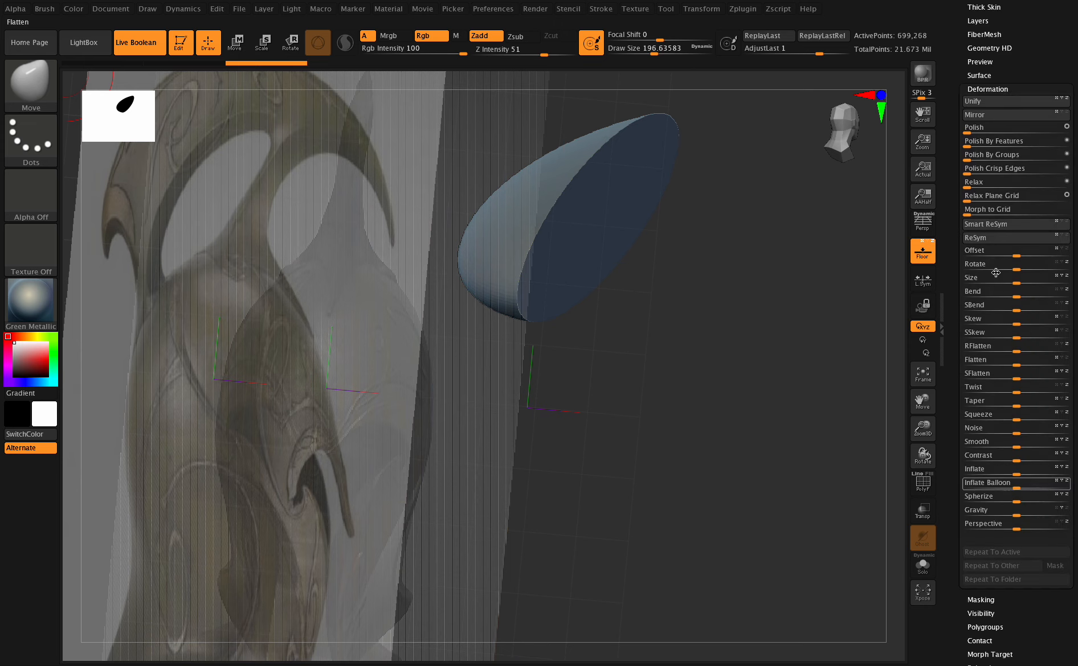
left_click(997, 117)
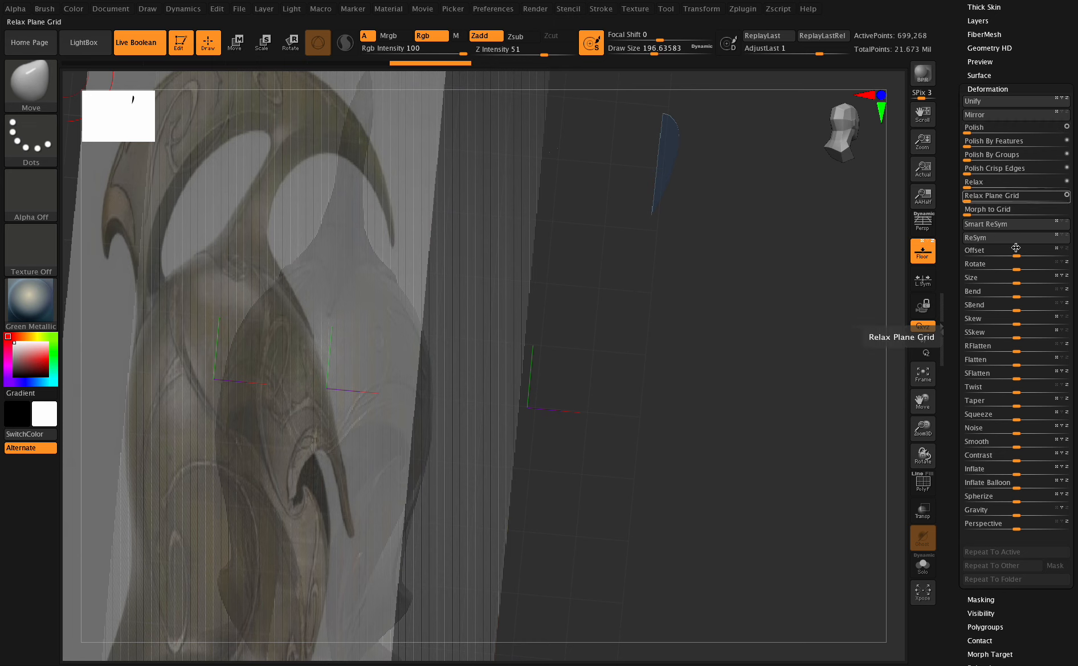
Step: Undo the mirroring of the PM3D_Sphere3D1_2 cutter
key("ctrl+z")
key("ctrl+z")
key("ctrl+z")
key("ctrl+z")
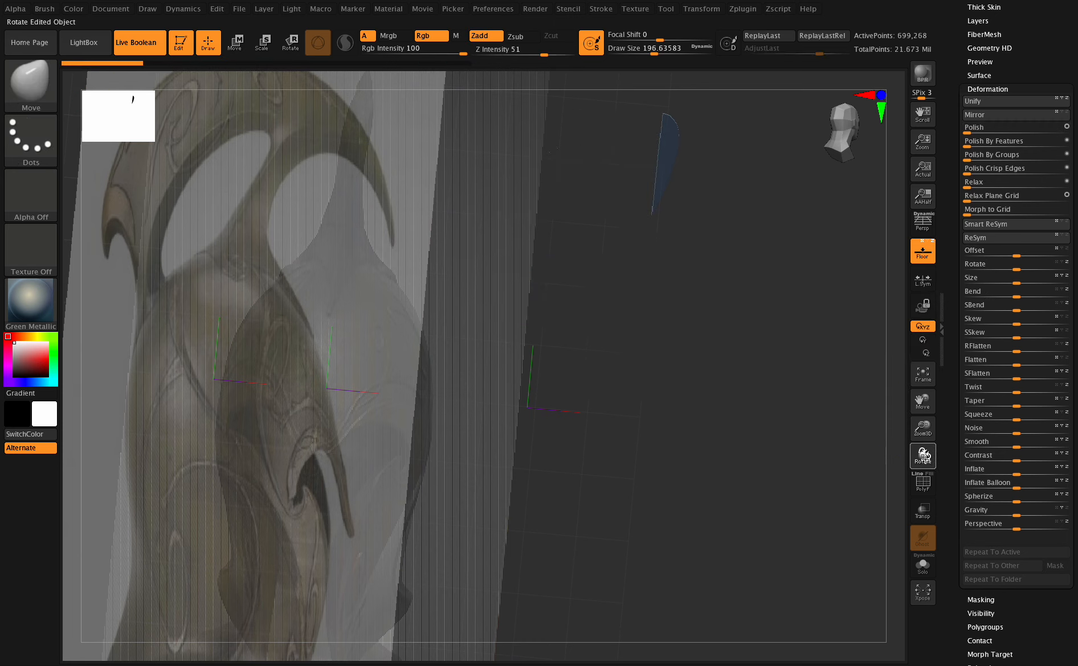
Step: Turn off Live Boolean and switch PM3D_Sphere3D1_3 and PM3D_Sphere3D1_2 from subtractive to additive
mouse_move(924, 458)
left_mouse_down()
mouse_move(937, 480)
mouse_move(919, 456)
left_mouse_up()
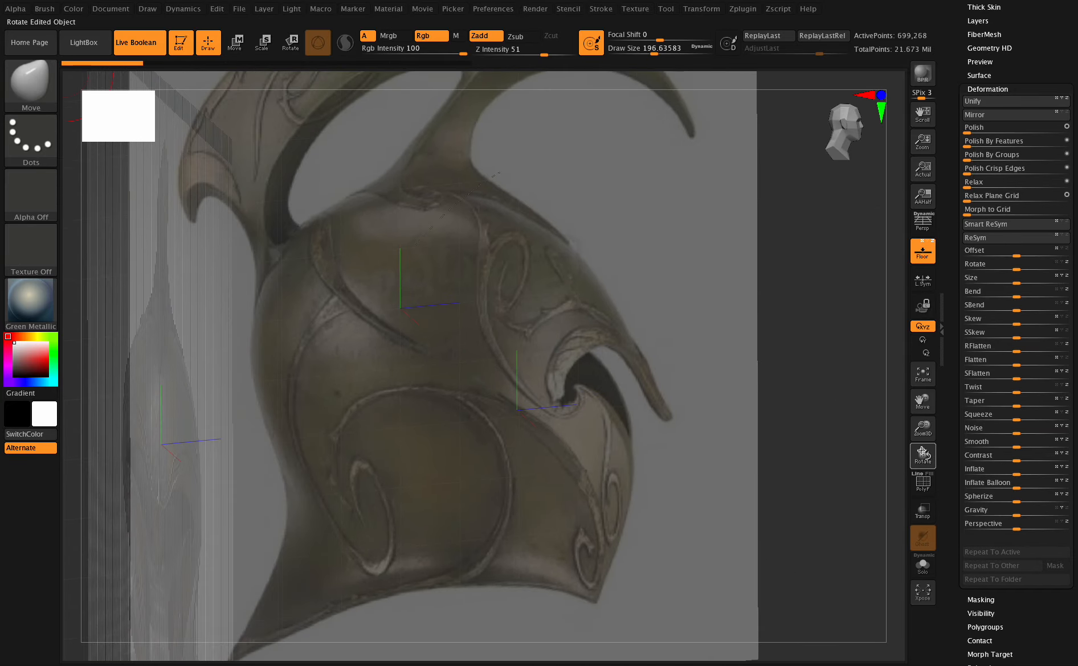
scroll(1054, 75, "up", 4)
left_click(141, 44)
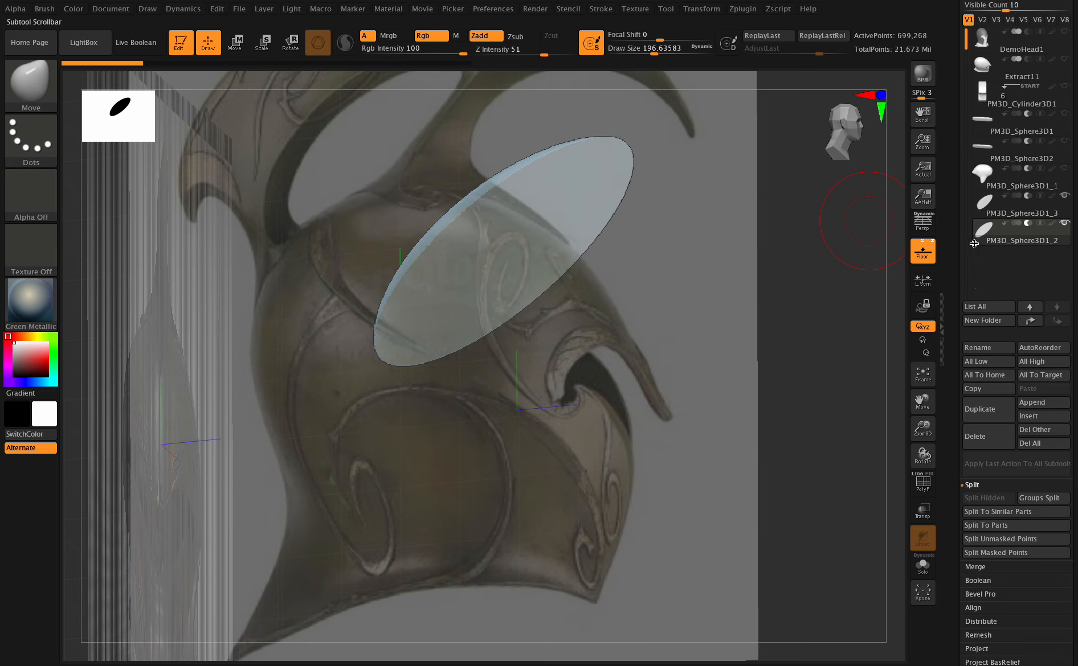
mouse_move(987, 220)
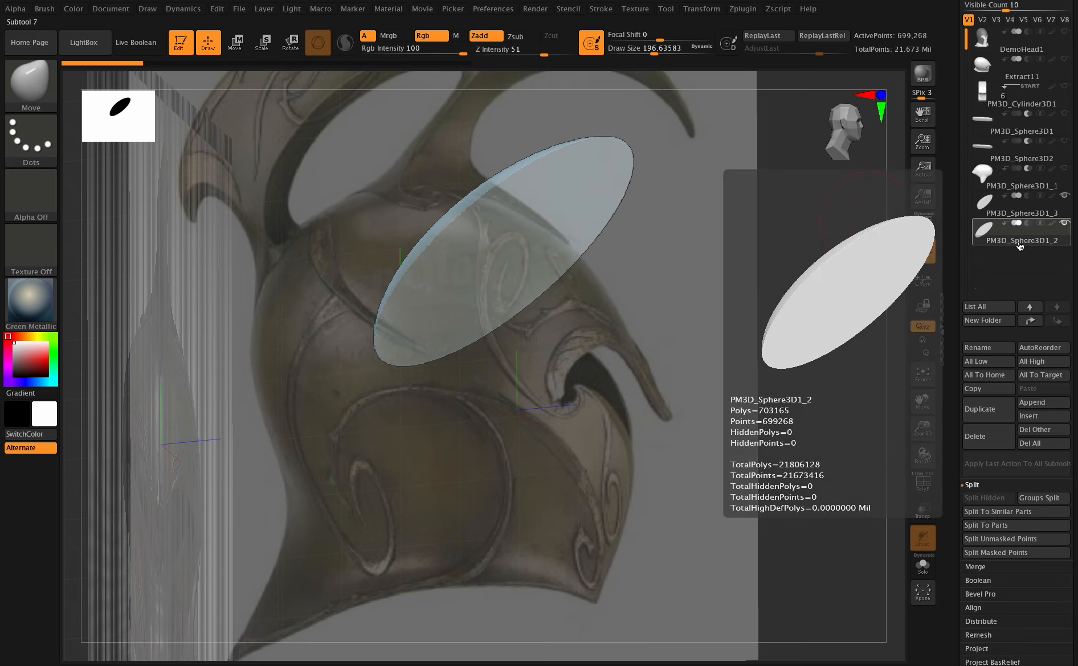
Step: Frame the selected oval piece and hide the floor with its reference images to isolate the two pieces
left_click(922, 376)
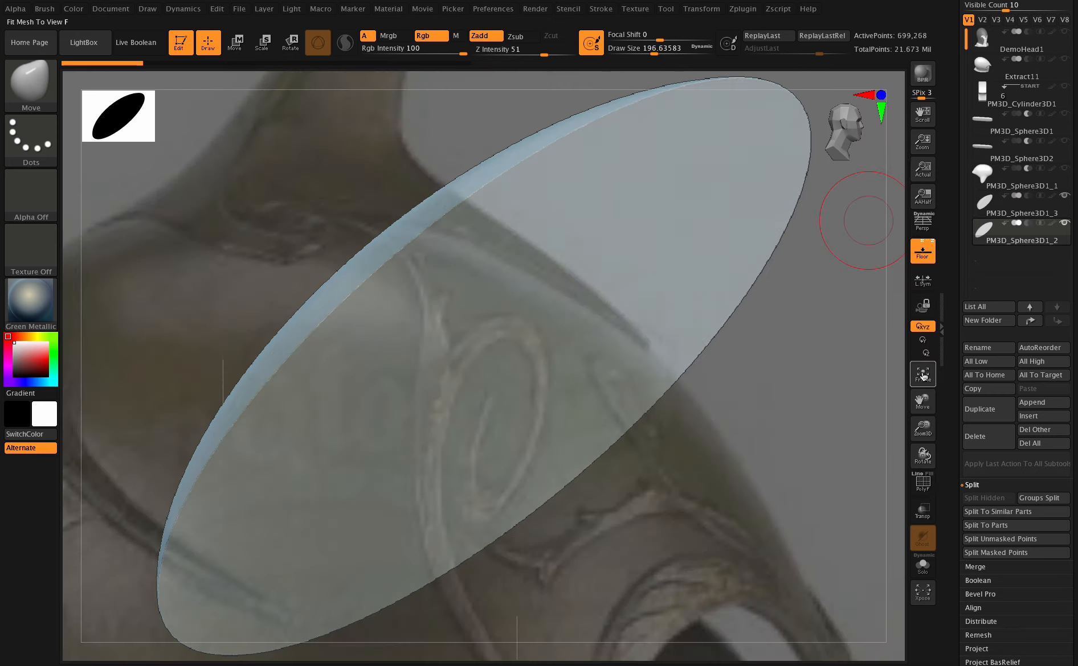
left_click(922, 254)
left_click_drag(919, 409, 856, 403)
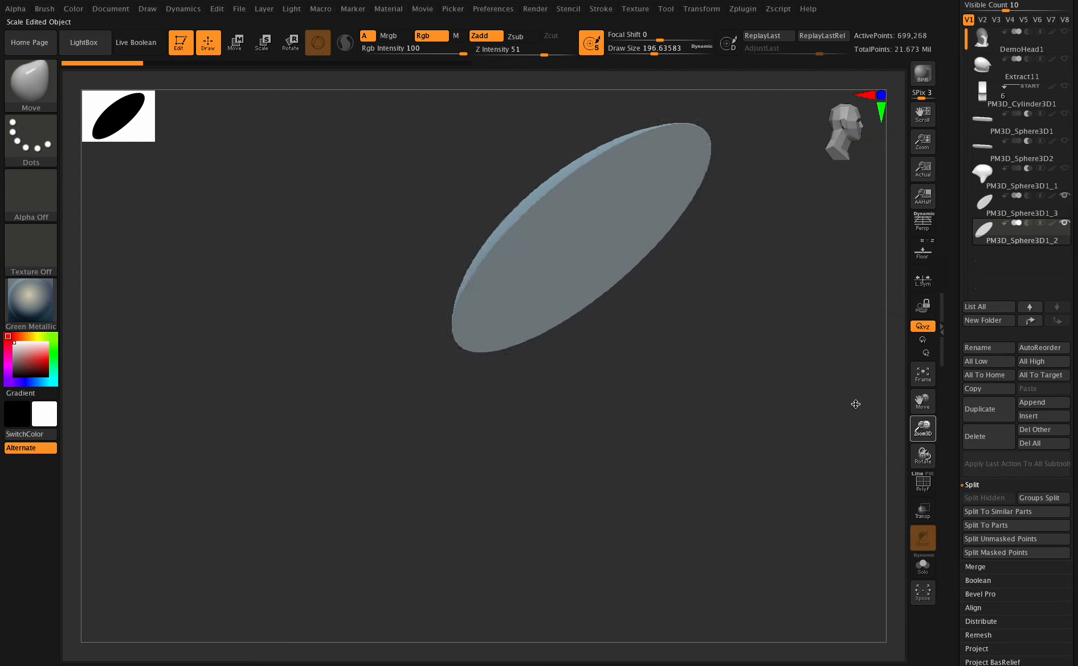
mouse_move(921, 454)
left_mouse_down()
mouse_move(976, 450)
mouse_move(926, 459)
left_mouse_up()
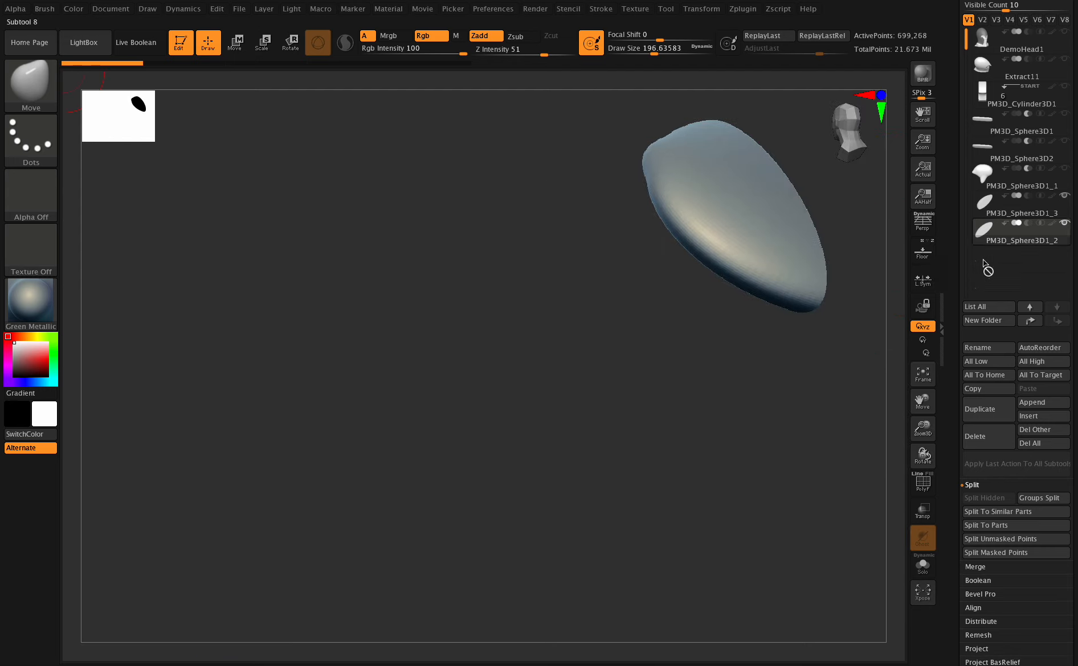
key("w")
left_click_drag(653, 279, 644, 335, "ctrl")
key("ctrl+z")
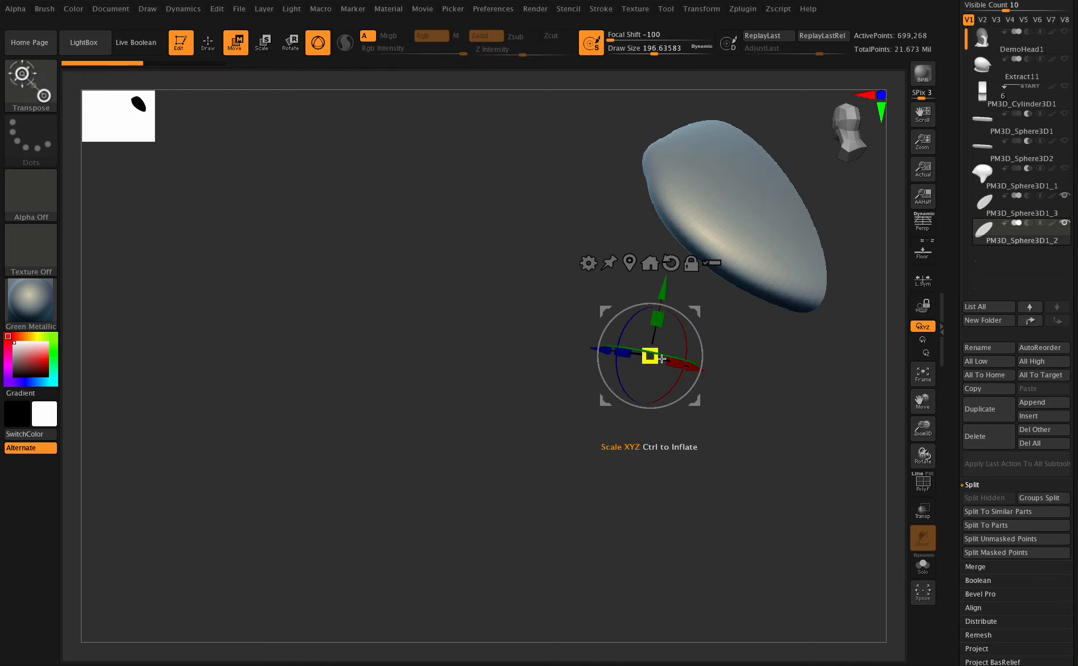
Step: Flip PM3D_Sphere3D1_2 to the opposite side of the crest with the Mirror deformation
scroll(1011, 495, "down", 5)
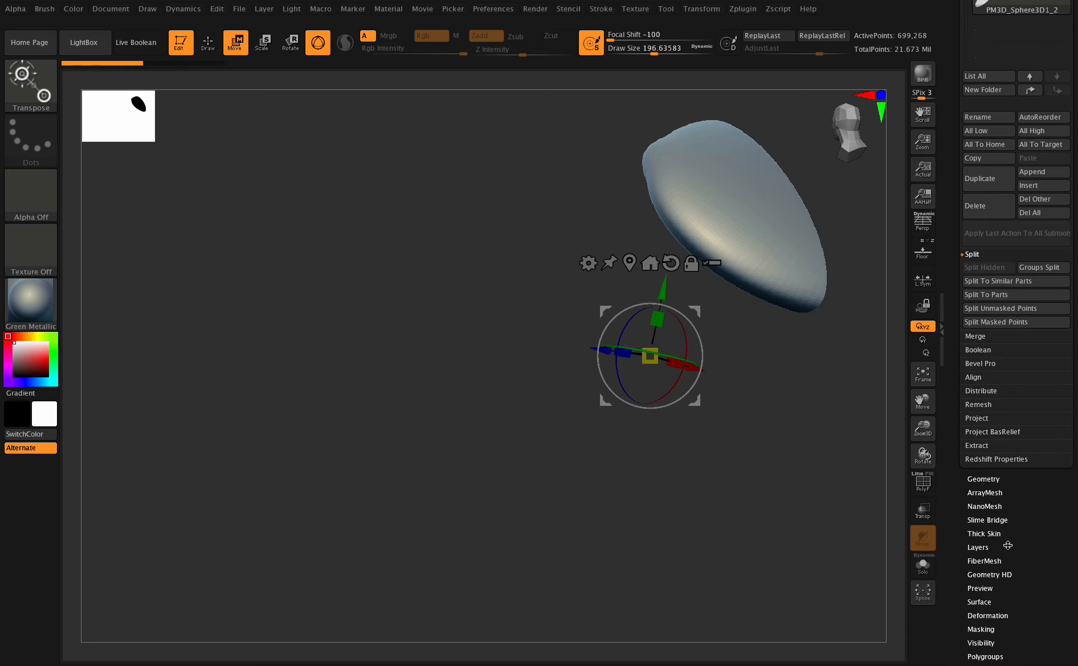
left_click(994, 615)
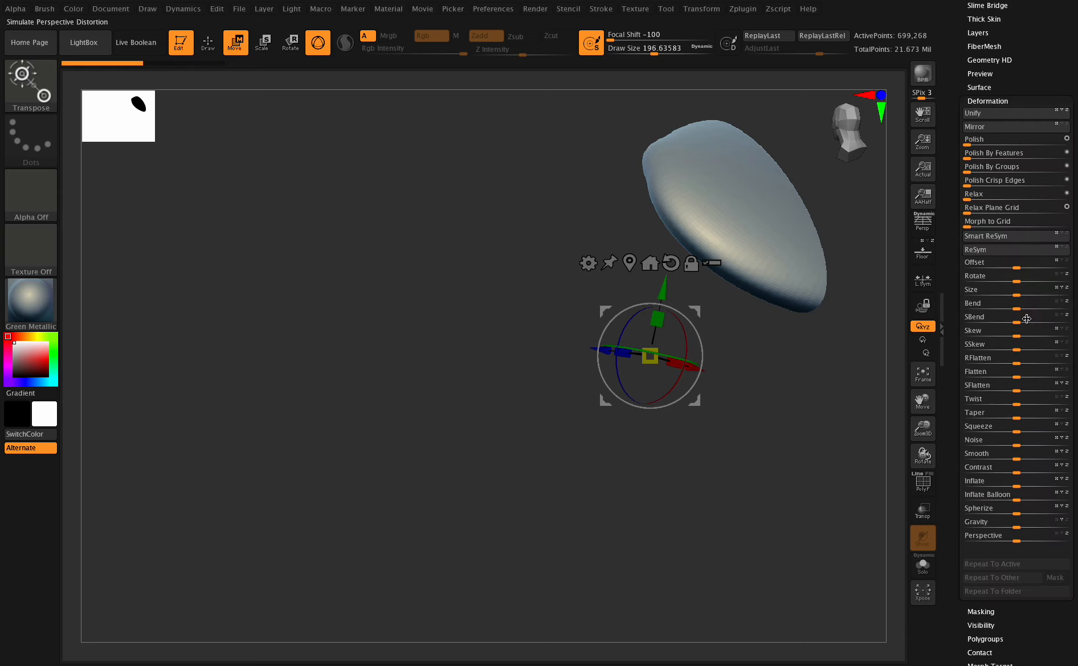
left_click(1000, 126)
left_click_drag(922, 455, 907, 454)
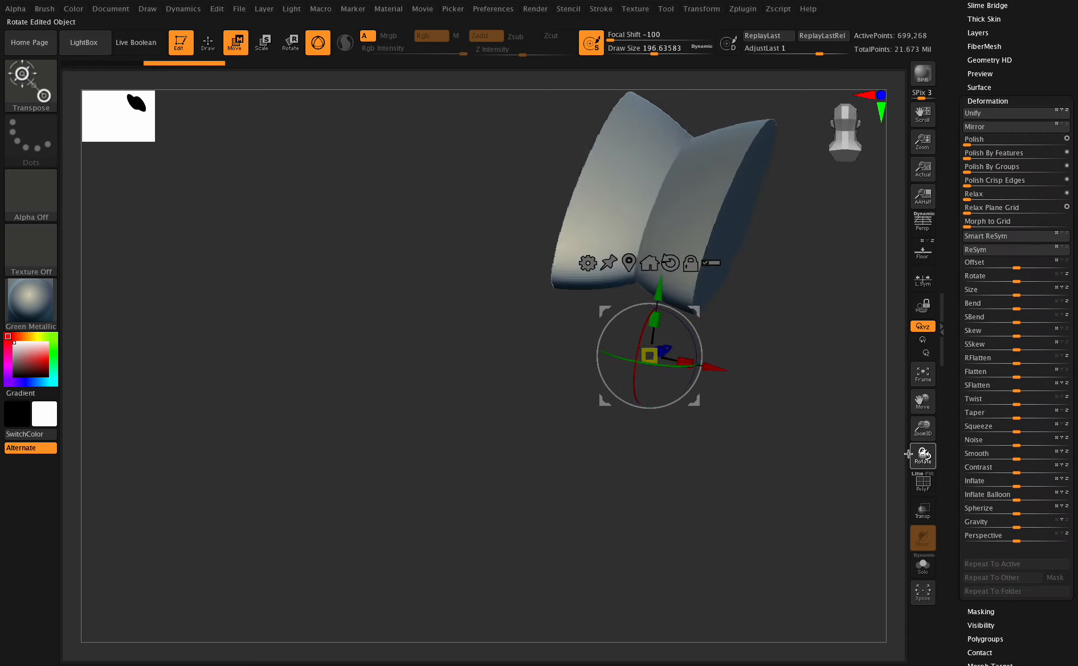
left_click_drag(923, 400, 688, 540)
Step: Set PM3D_Sphere3D1_3 and PM3D_Sphere3D1_2 back to subtractive in the subtool list
scroll(985, 171, "up", 5)
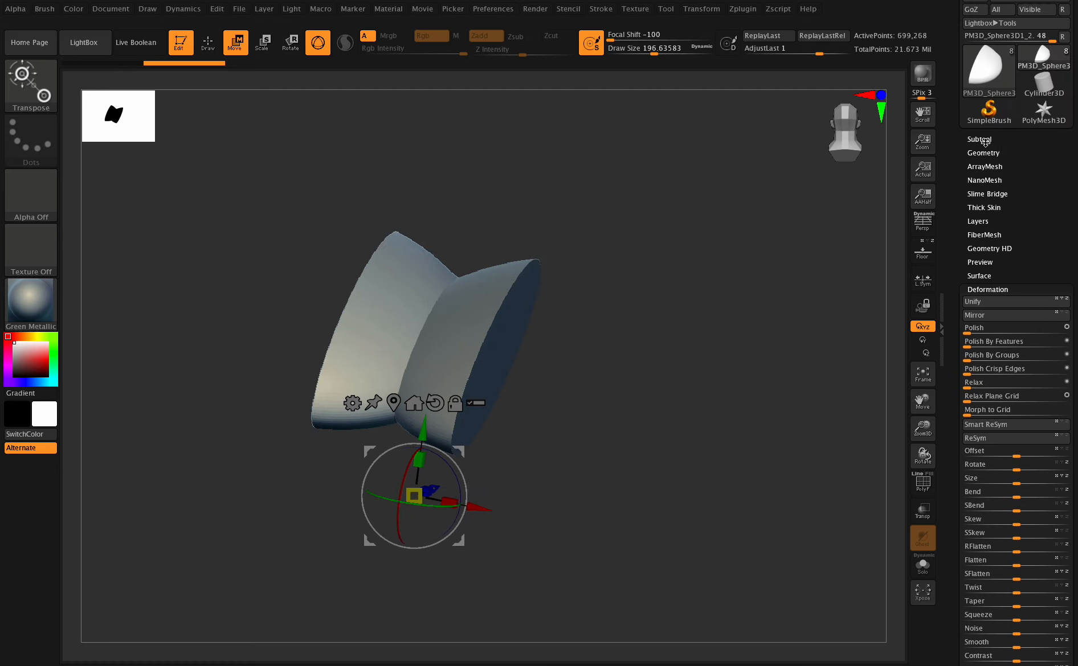
left_click(985, 140)
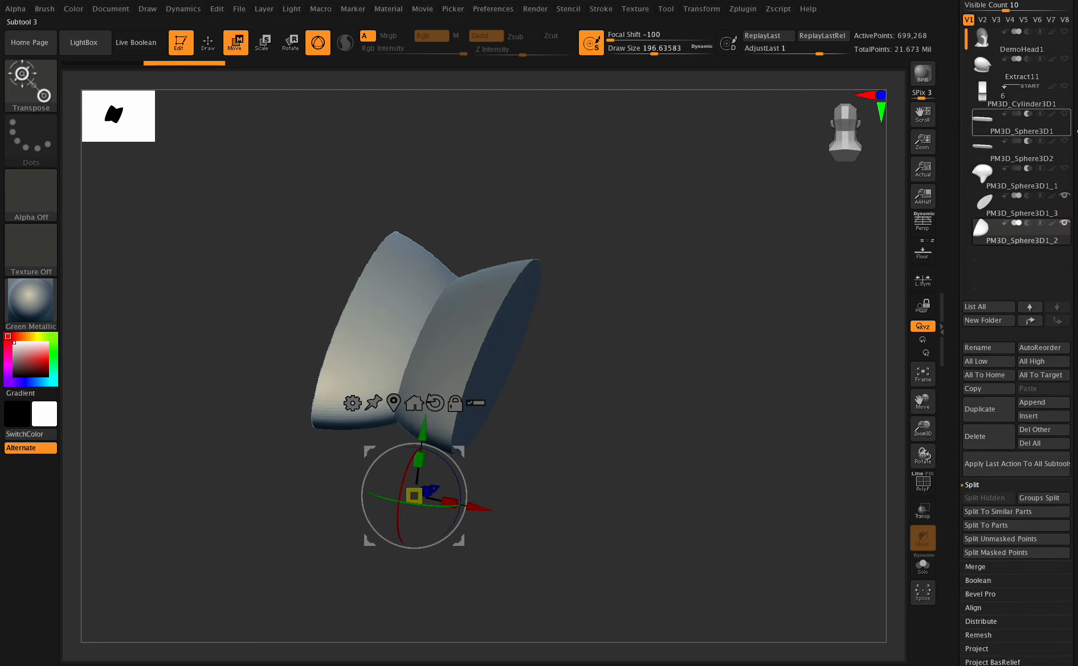
left_click(1032, 200)
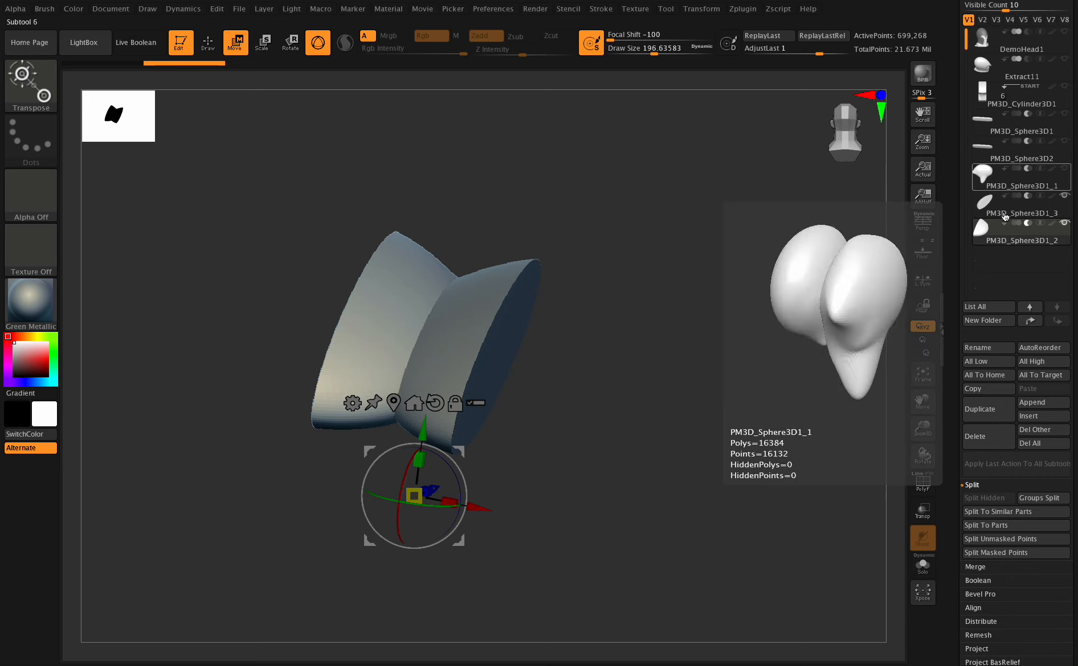
Step: Select PM3D_Cylinder3D1, show the hidden crest cutters again, and turn on Live Boolean
left_click(1033, 105)
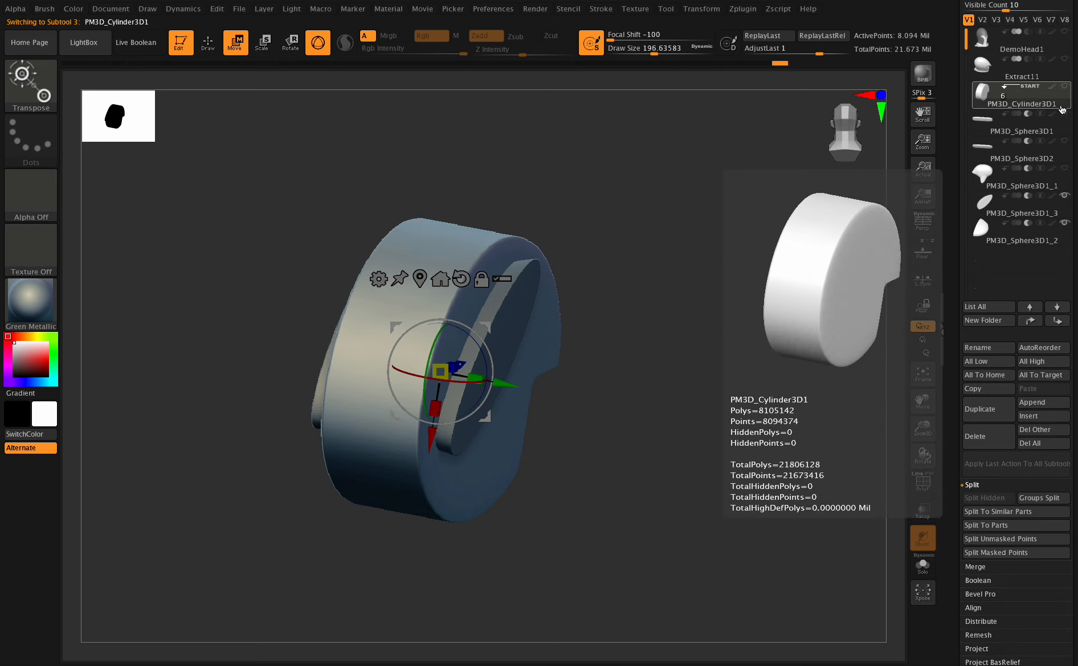
left_click(1064, 86)
left_click(1064, 90)
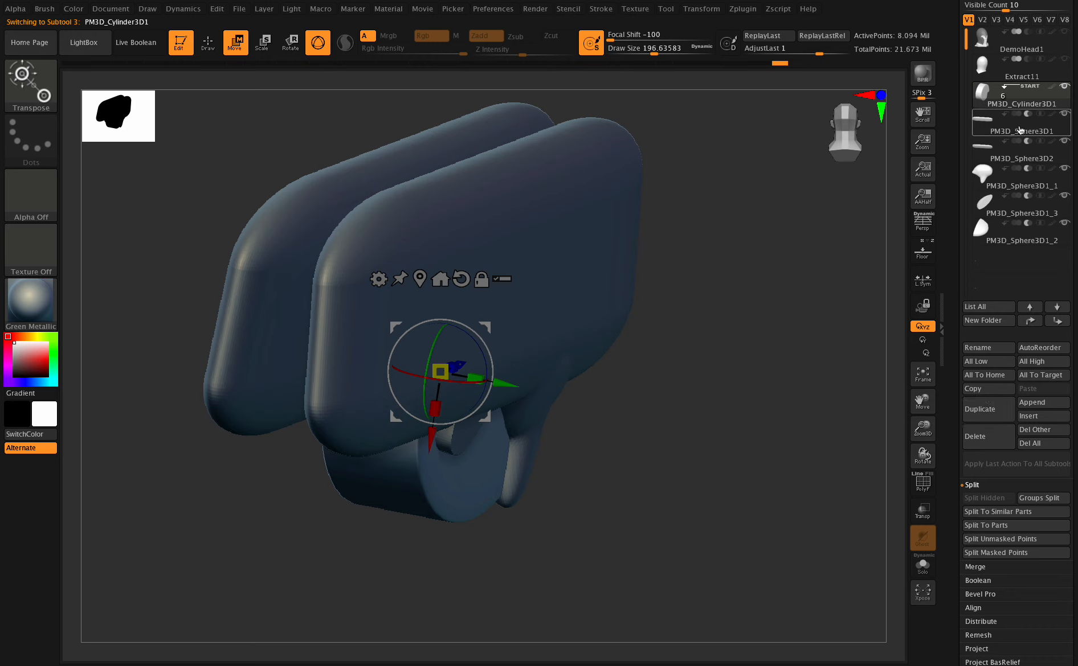
left_click(160, 53)
left_click_drag(916, 457, 629, 203)
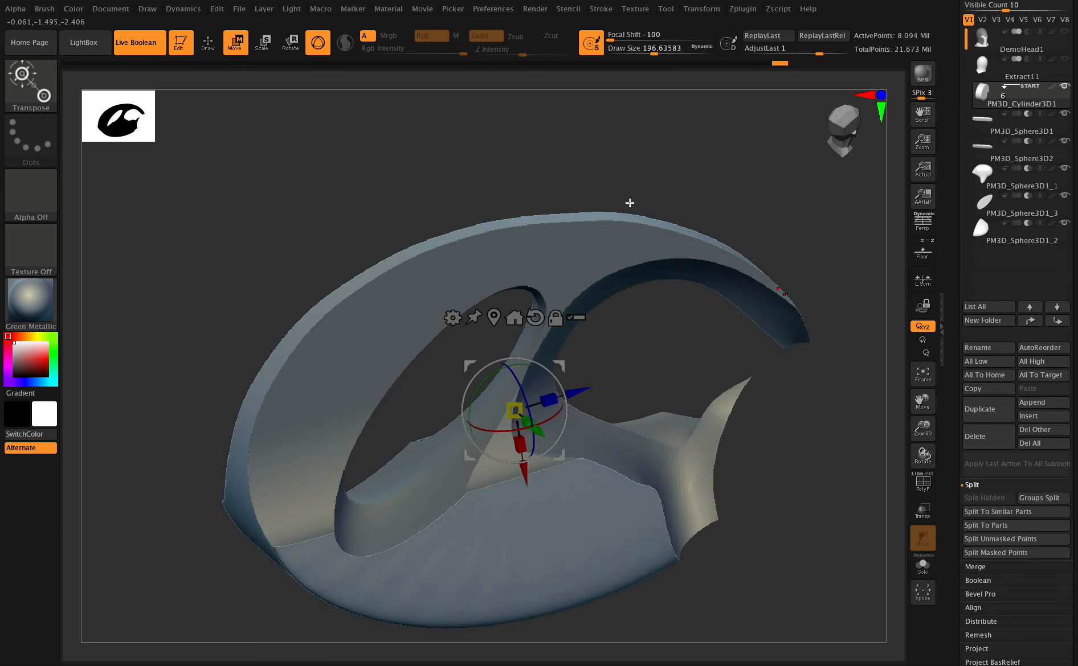
Step: Return to Draw mode and show the floor reference behind the crest in side view
key("q")
left_click_drag(922, 456, 945, 369)
left_click(929, 244)
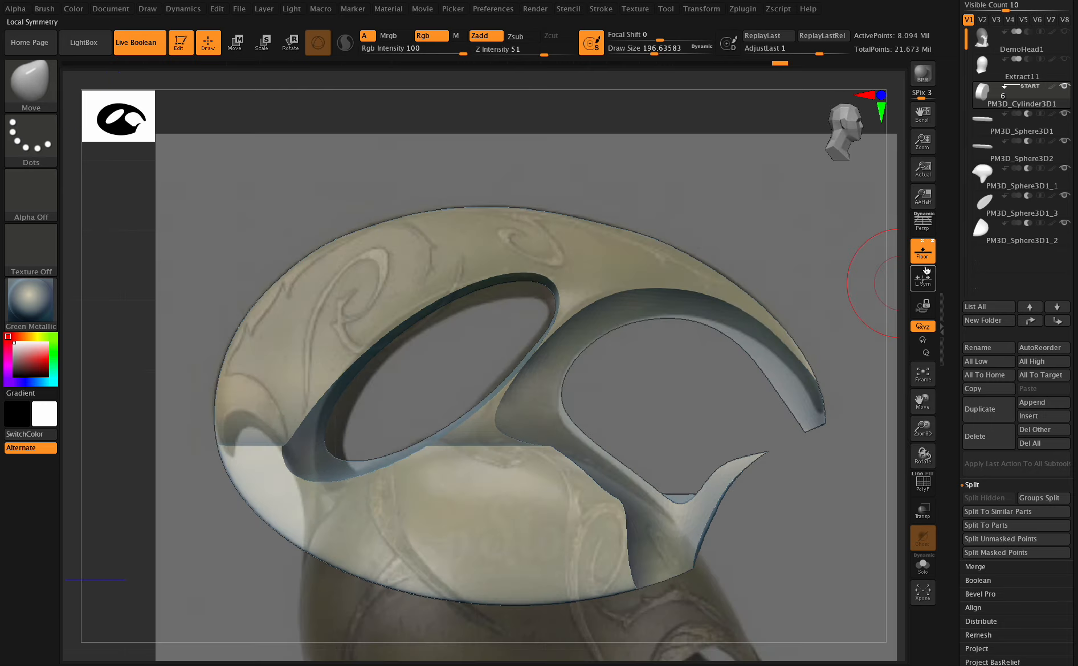
left_click_drag(933, 458, 936, 457)
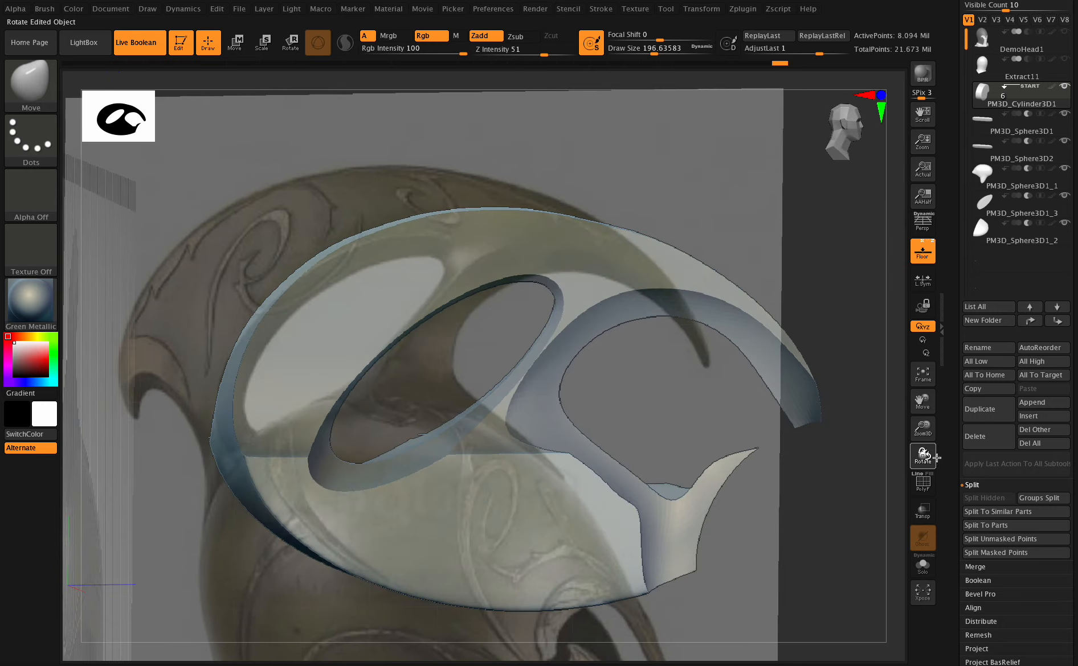
Step: Select PM3D_Sphere3D1_3 and merge it down with the mirrored PM3D_Sphere3D1_2
scroll(1016, 319, "down", 3)
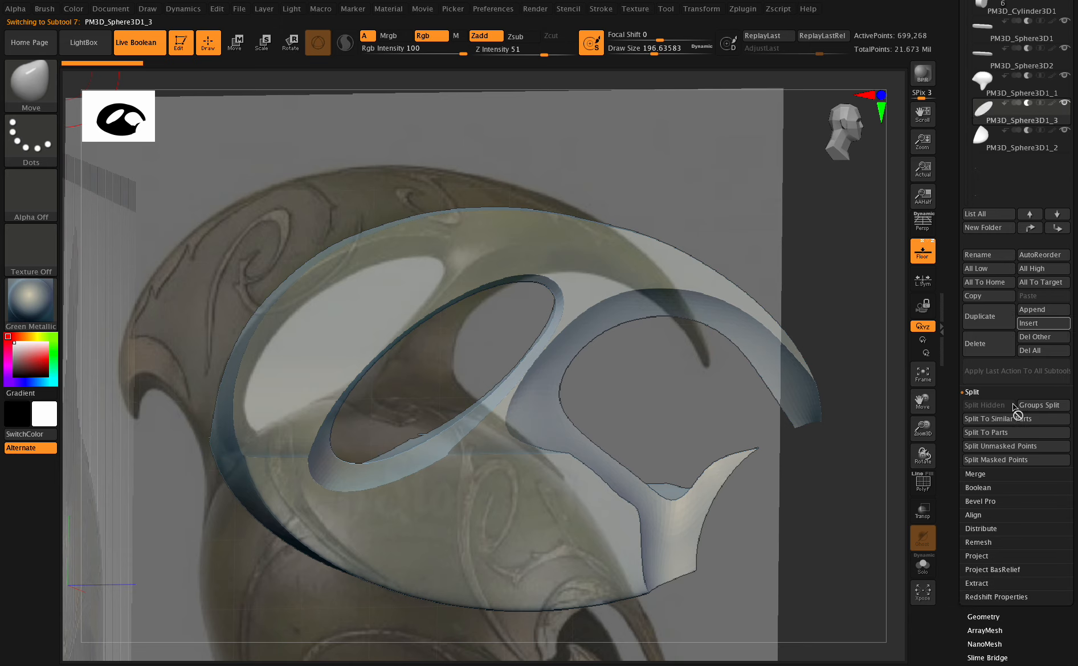
left_click(983, 474)
left_click(984, 418)
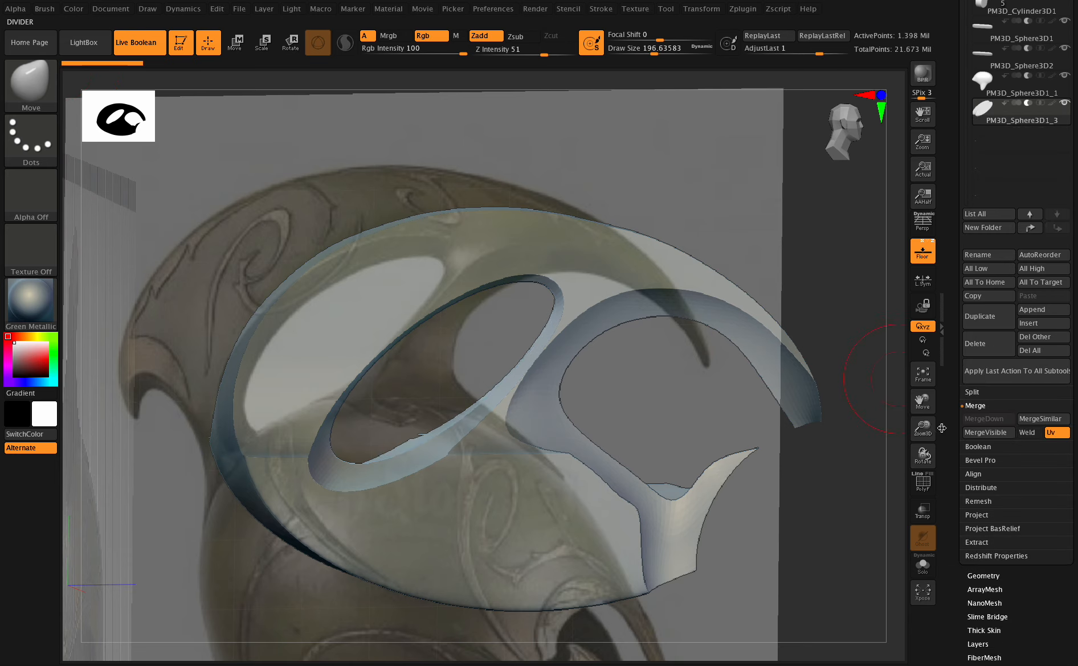
left_click_drag(920, 440, 918, 440, "shift")
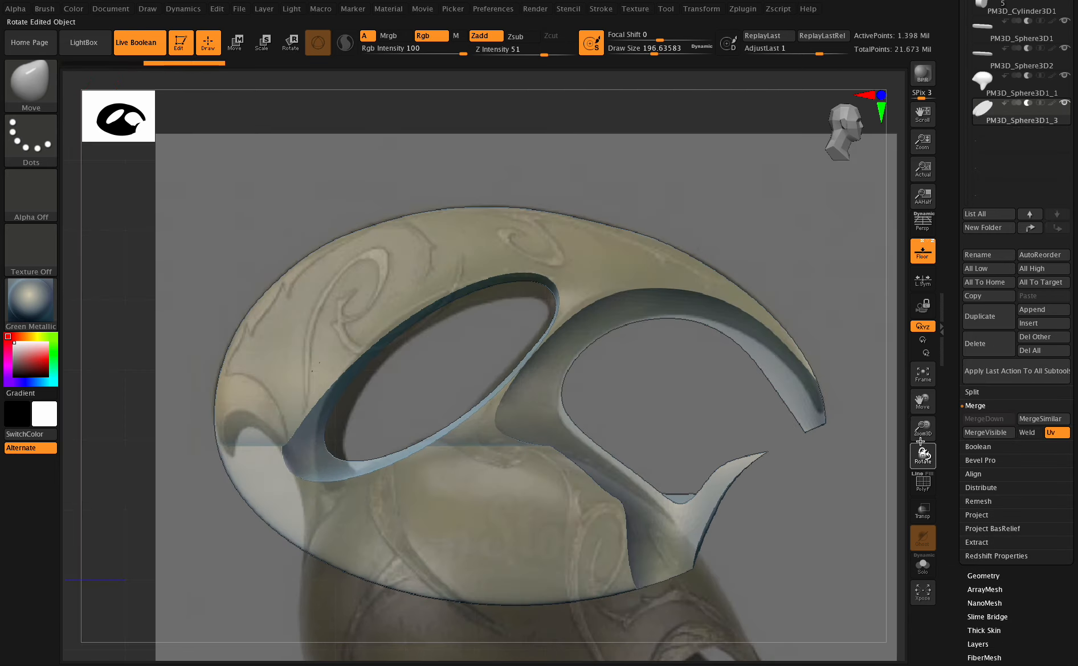
Step: Set the Move brush to a draw size of about 182 and try nudging the upper end of the oval cutter
left_click(645, 50)
left_click_drag(922, 454, 919, 454)
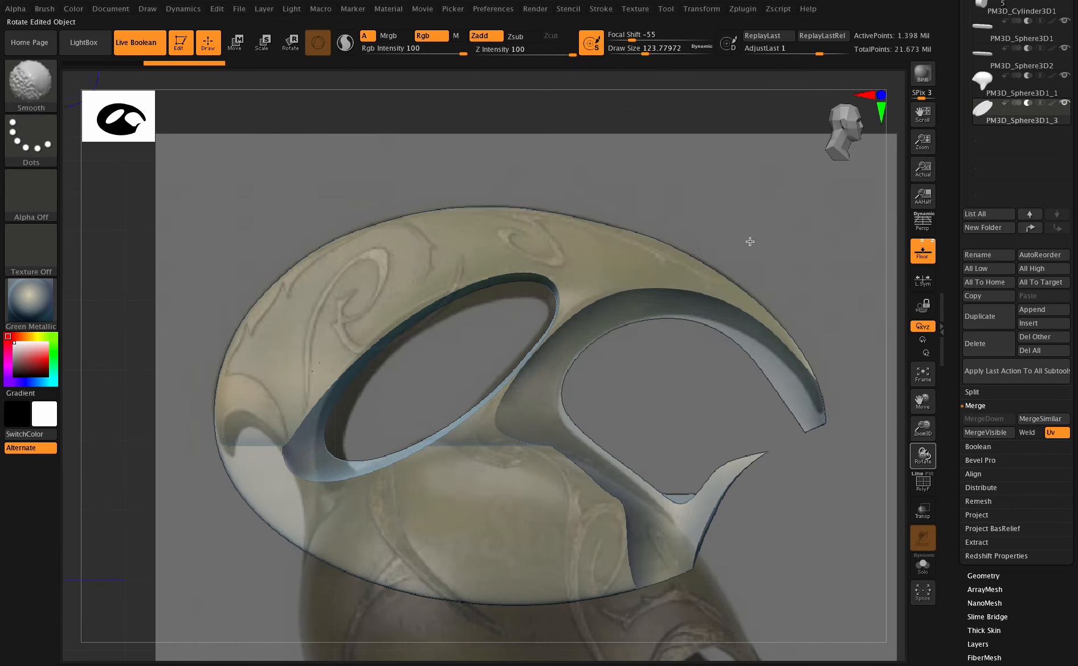
left_click(639, 49)
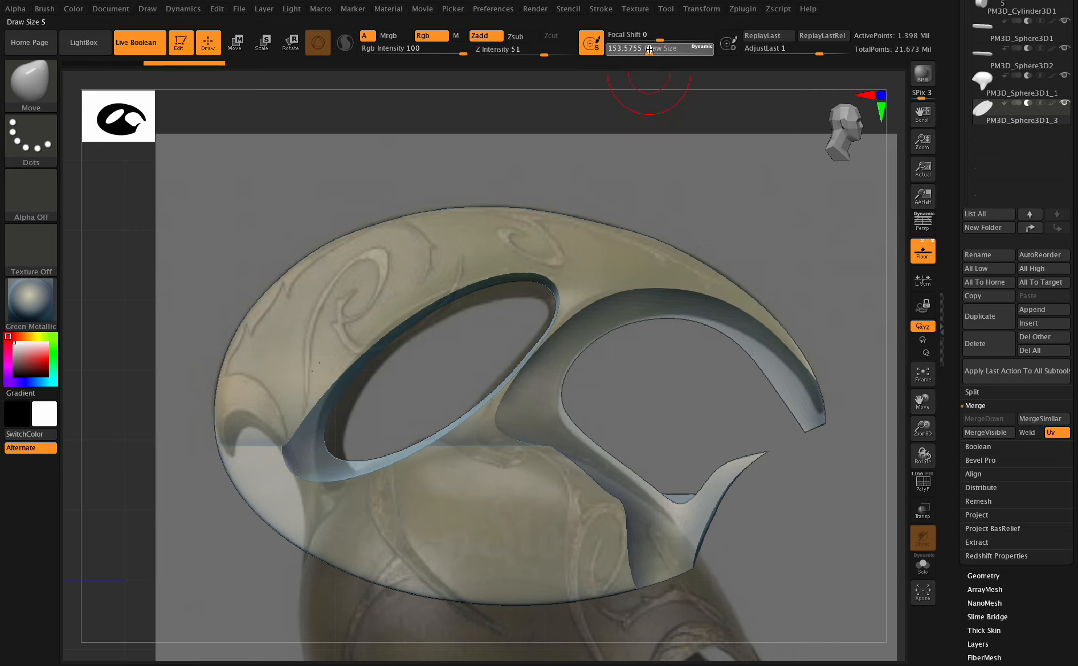
left_click_drag(648, 49, 652, 51)
right_click_drag(516, 349, 528, 354)
left_click_drag(528, 353, 524, 348)
mouse_move(507, 324)
right_mouse_down()
mouse_move(537, 321)
mouse_move(605, 354)
right_mouse_up()
Step: Set the Move brush's draw size to about 344 and push the oval opening's upper edge inward toward the reference outline
mouse_move(922, 457)
left_mouse_down()
mouse_move(940, 461)
mouse_move(909, 440)
left_mouse_up()
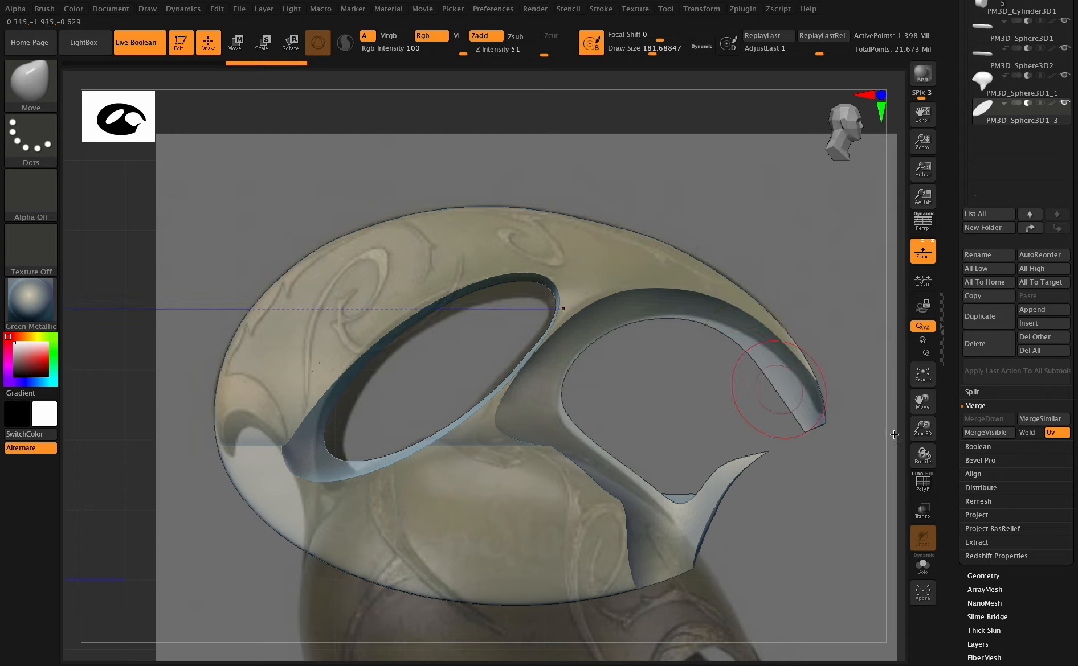
mouse_move(923, 456)
left_mouse_down()
mouse_move(939, 462)
mouse_move(930, 450)
left_mouse_up()
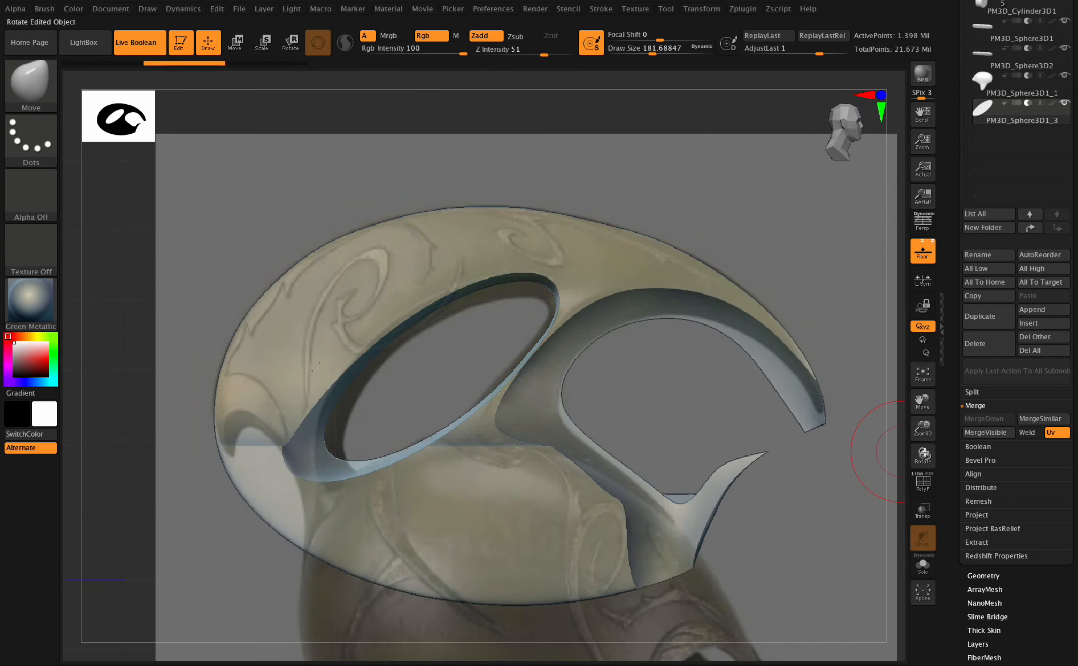
mouse_move(924, 456)
left_mouse_down()
mouse_move(938, 463)
mouse_move(921, 453)
left_mouse_up()
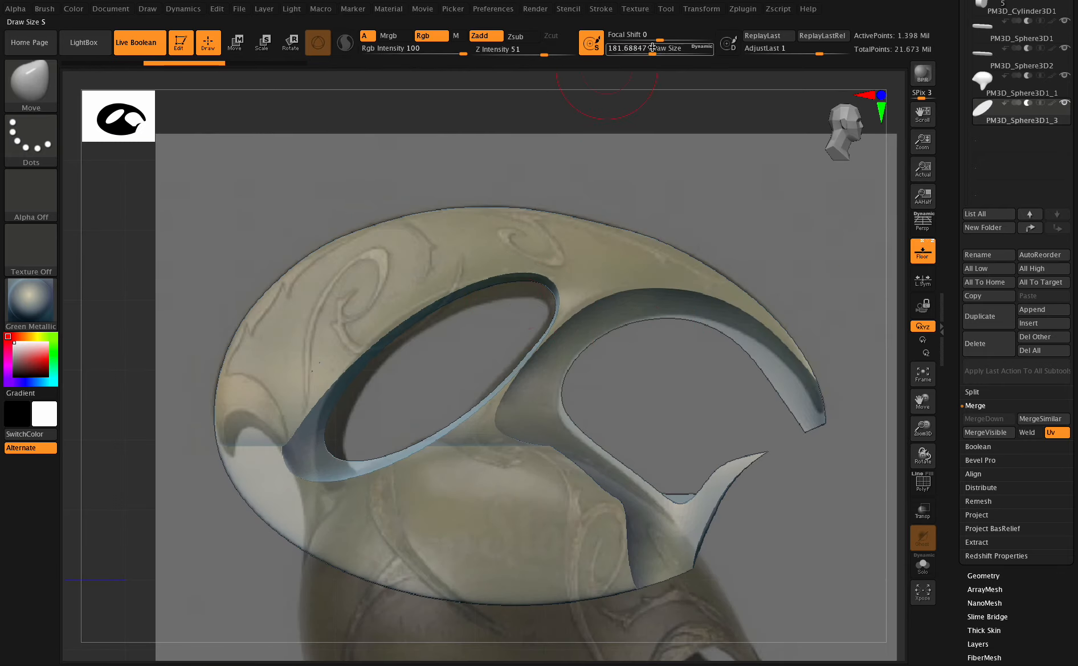
left_click_drag(665, 50, 669, 51)
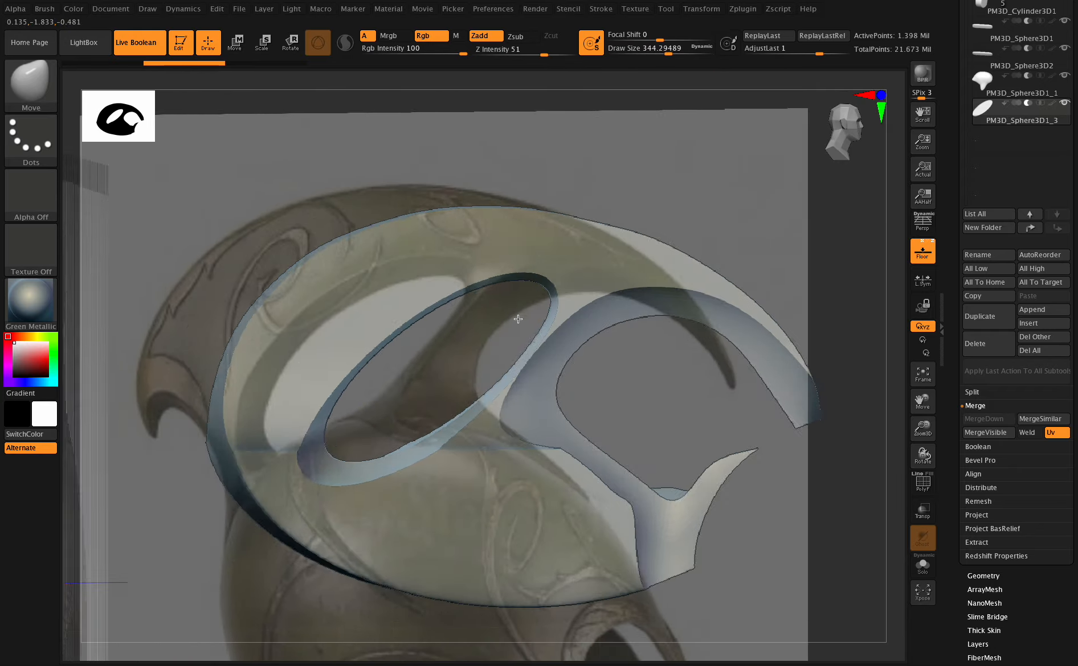
key("shift")
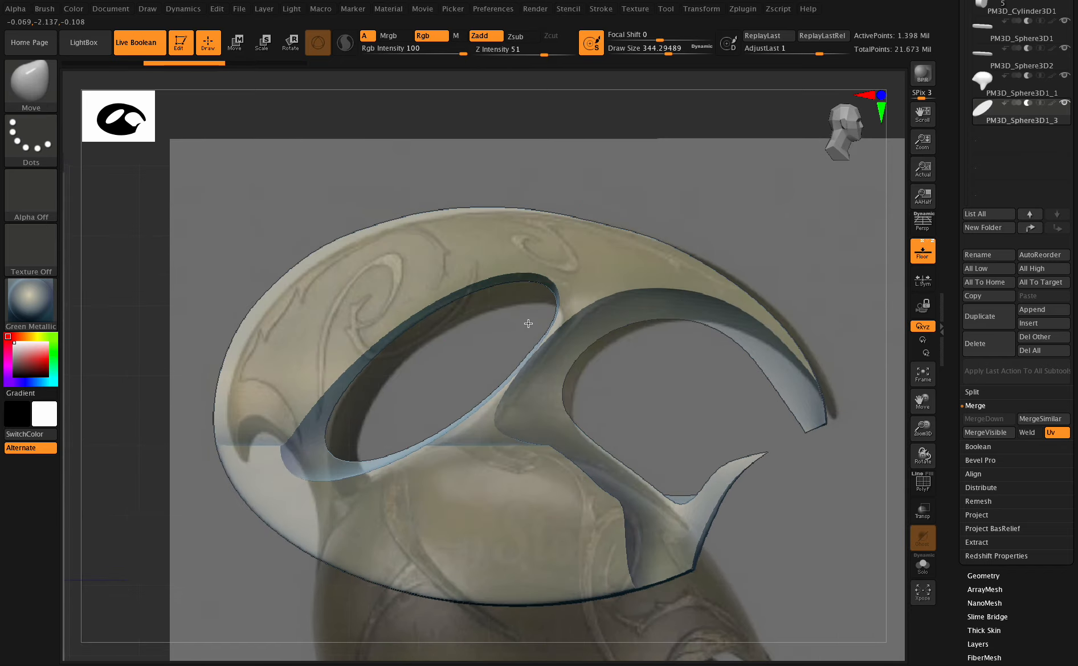
key("shift")
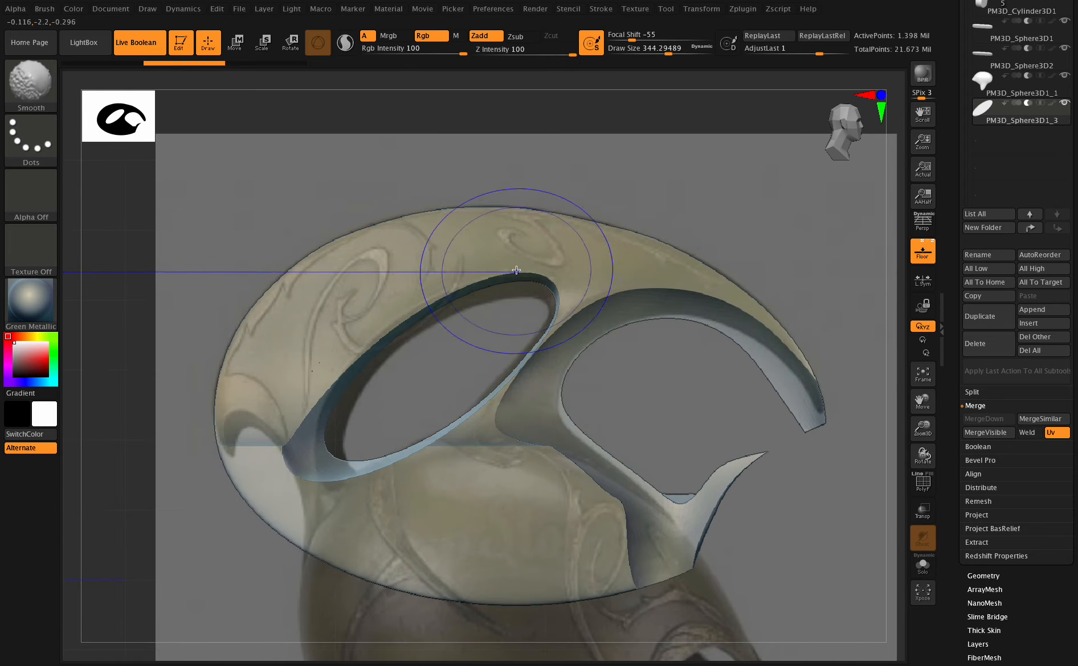
left_click_drag(516, 271, 512, 282)
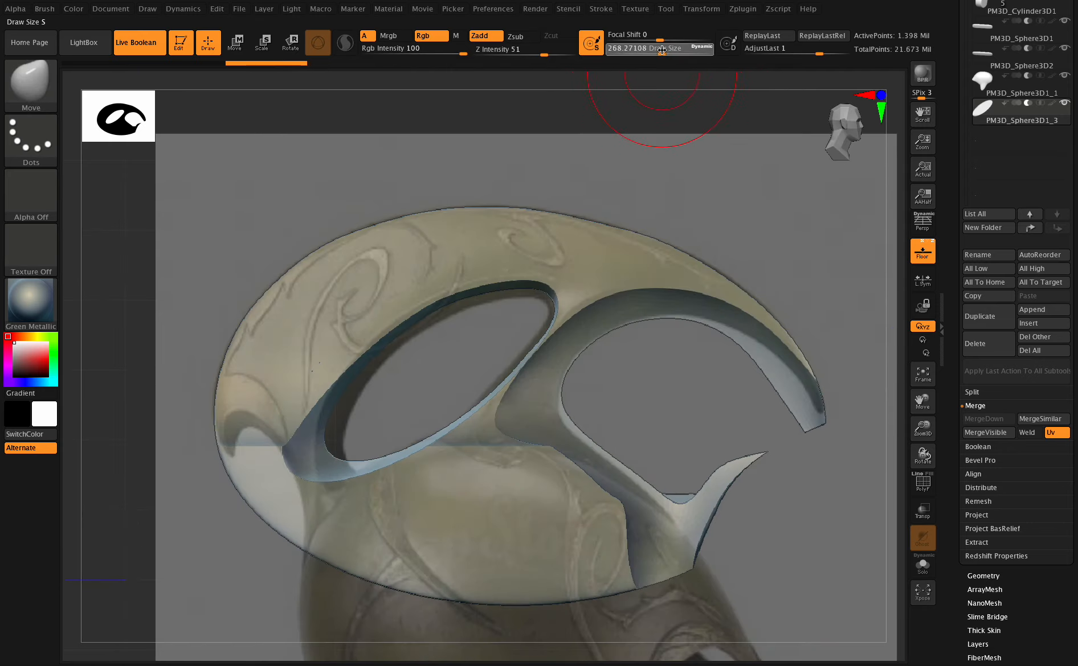
Step: Smooth the oval opening's upper and lower edges, using draw sizes of about 257 and 274
key("shift")
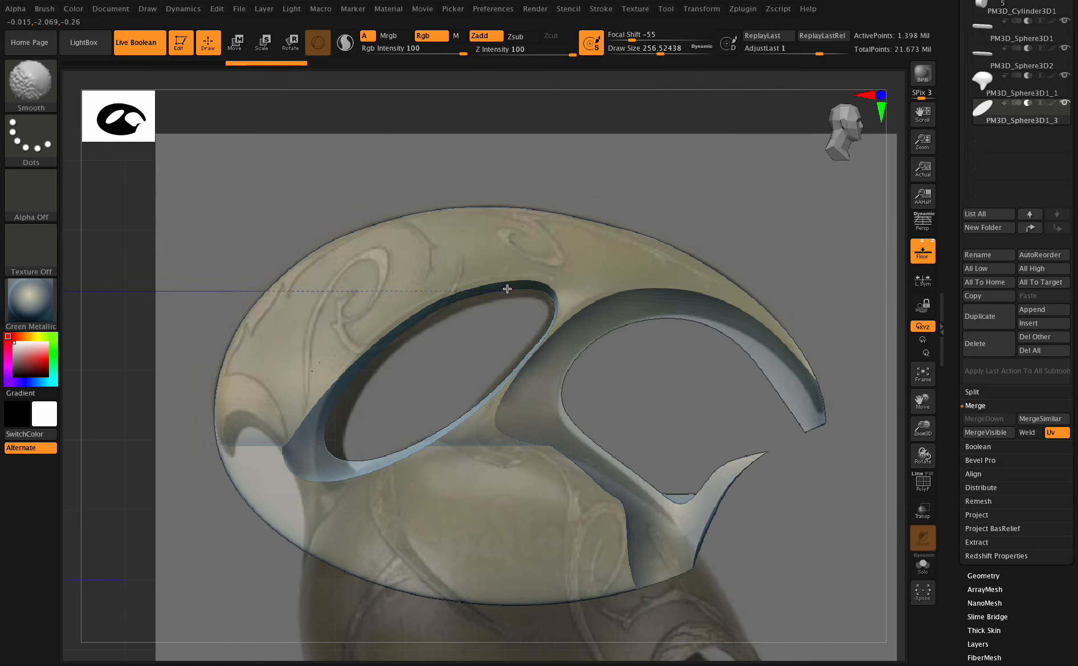
left_click(483, 275, "shift")
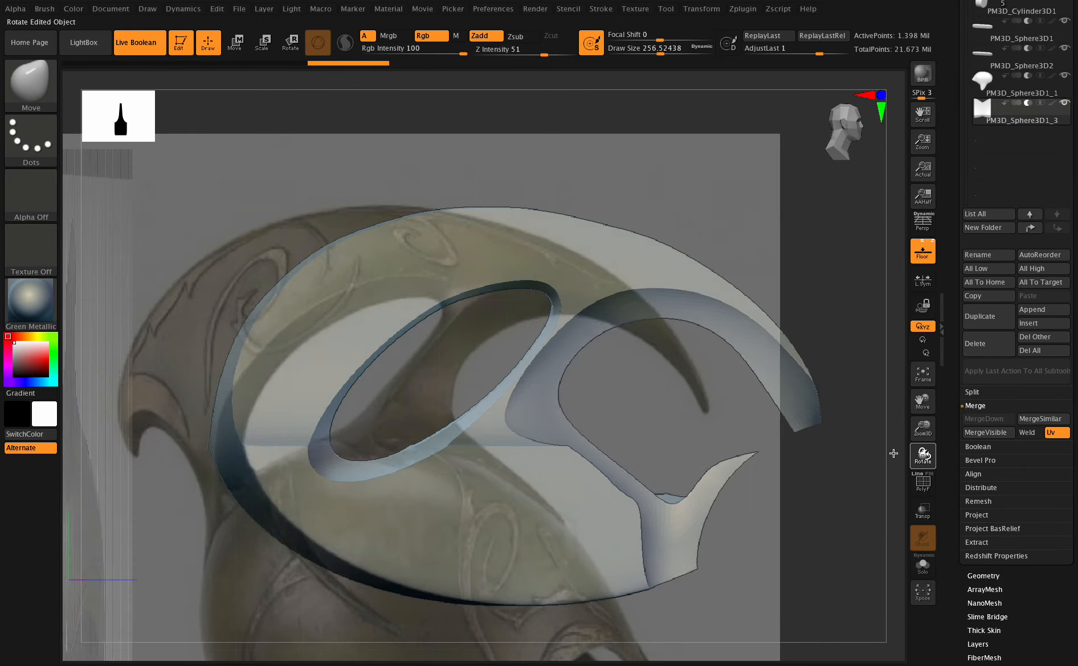
key("shift")
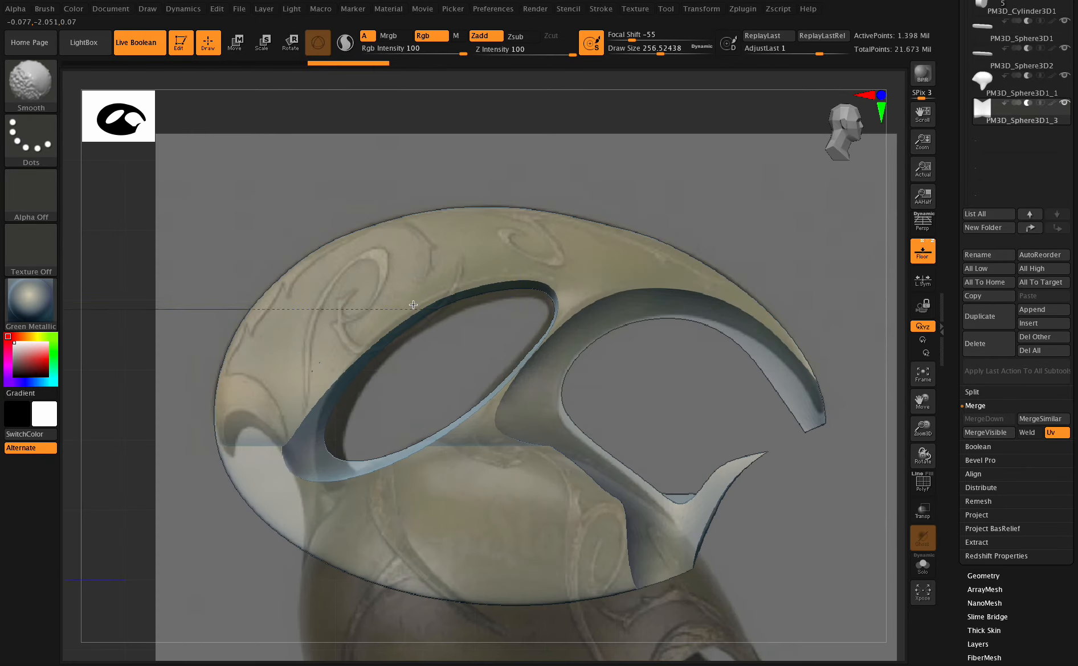
left_click_drag(291, 445, 306, 413, "shift")
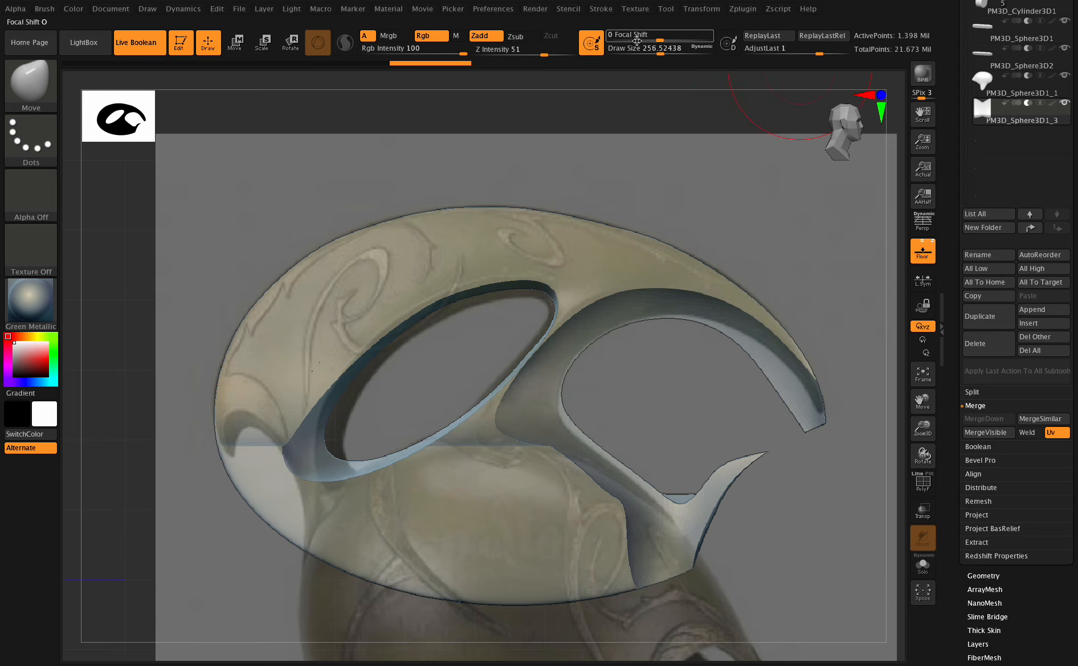
left_click_drag(661, 51, 671, 53)
key("shift")
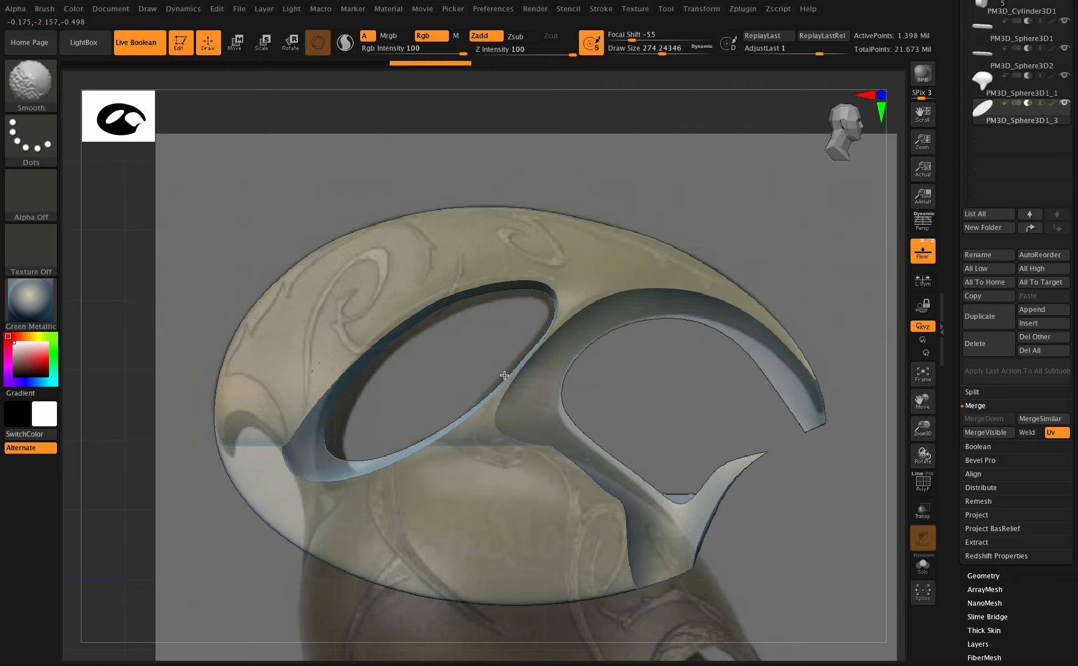
left_click_drag(392, 474, 313, 444, "shift")
Step: Examine the oval opening up close from both sides of the crest, and reduce the draw size to about 207
left_click_drag(698, 419, 684, 429, "shift")
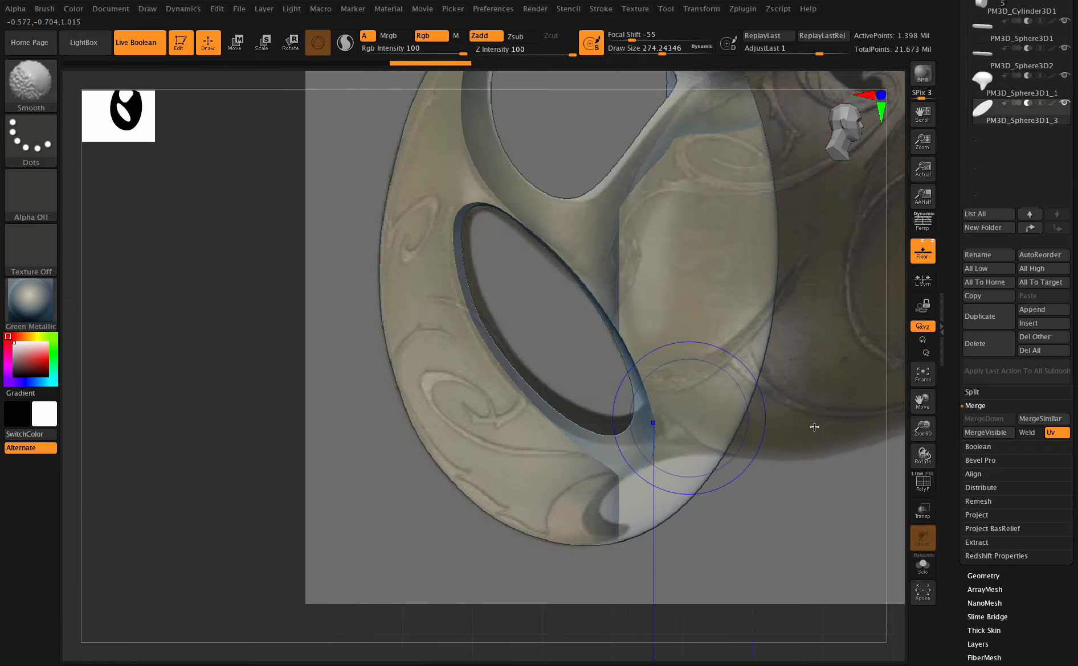
left_click_drag(933, 429, 943, 401)
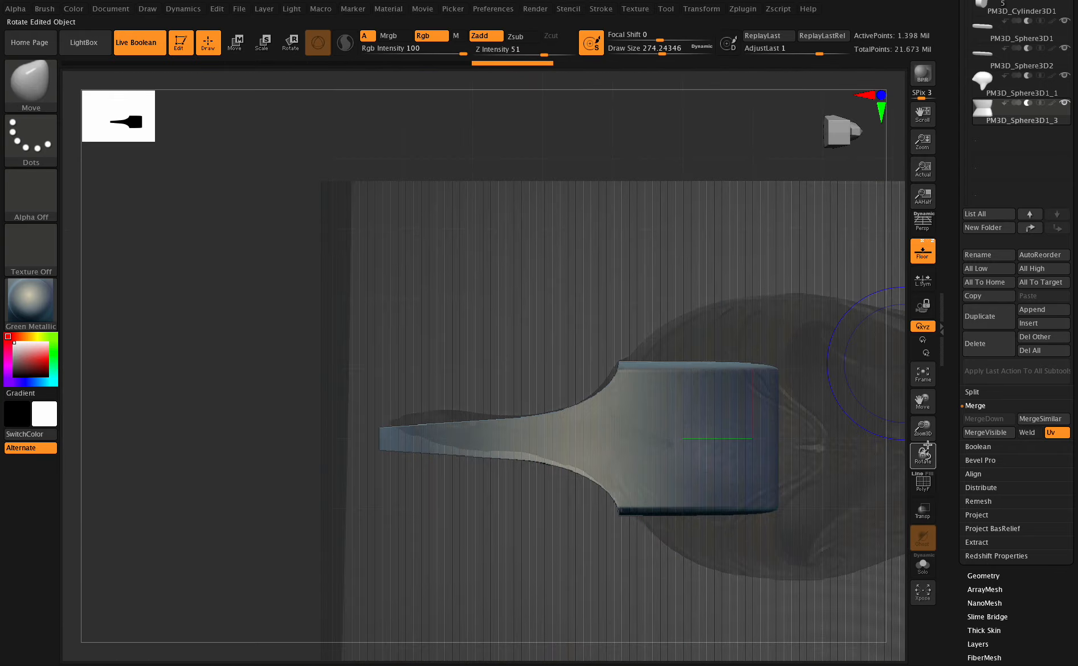
left_click_drag(923, 454, 919, 504)
left_click(923, 376)
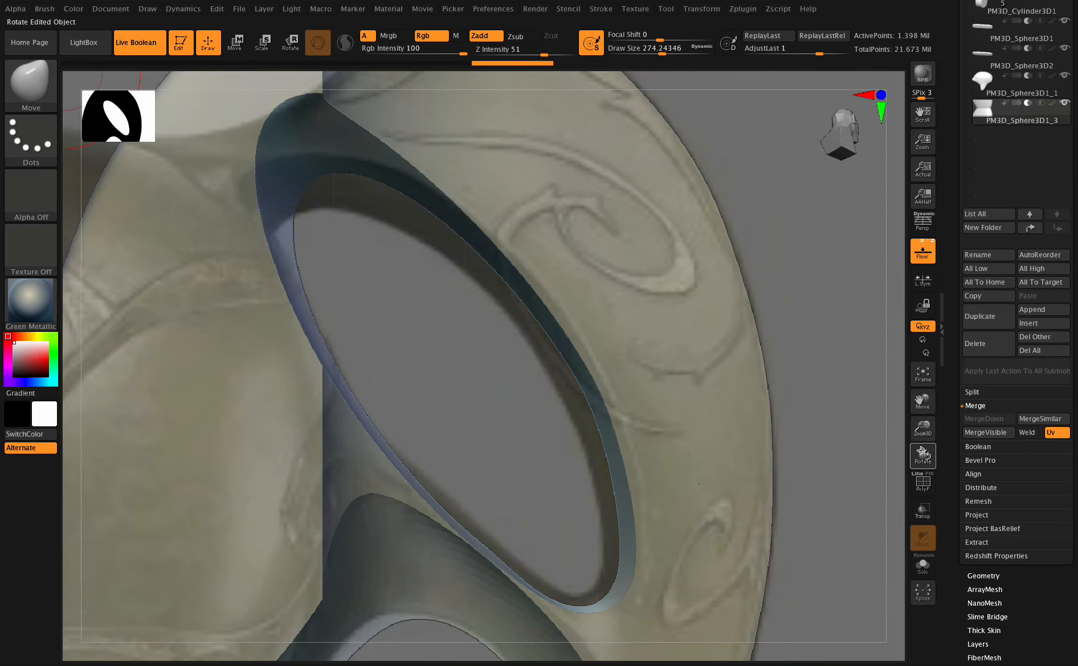
left_click_drag(922, 454, 874, 382)
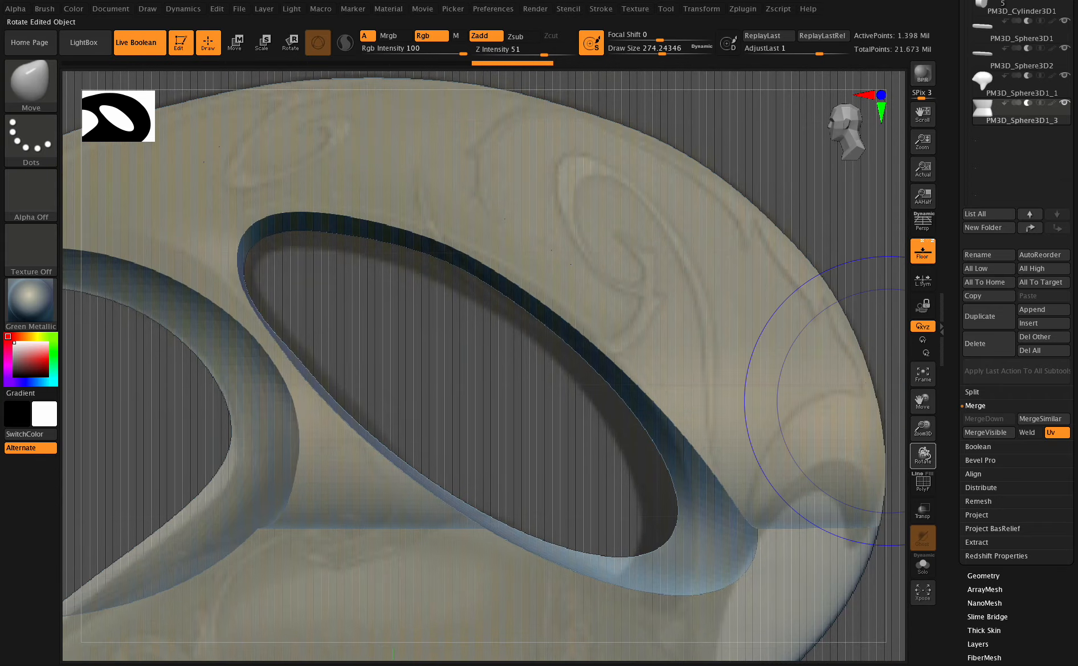
left_click_drag(922, 452, 864, 447)
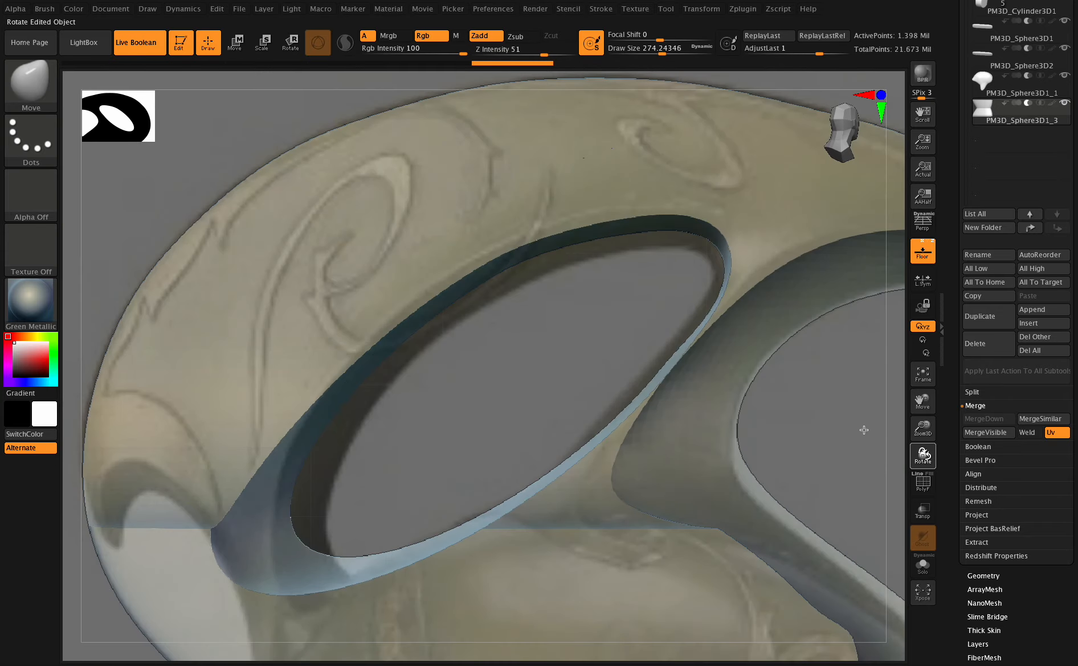
left_click_drag(635, 61, 627, 61)
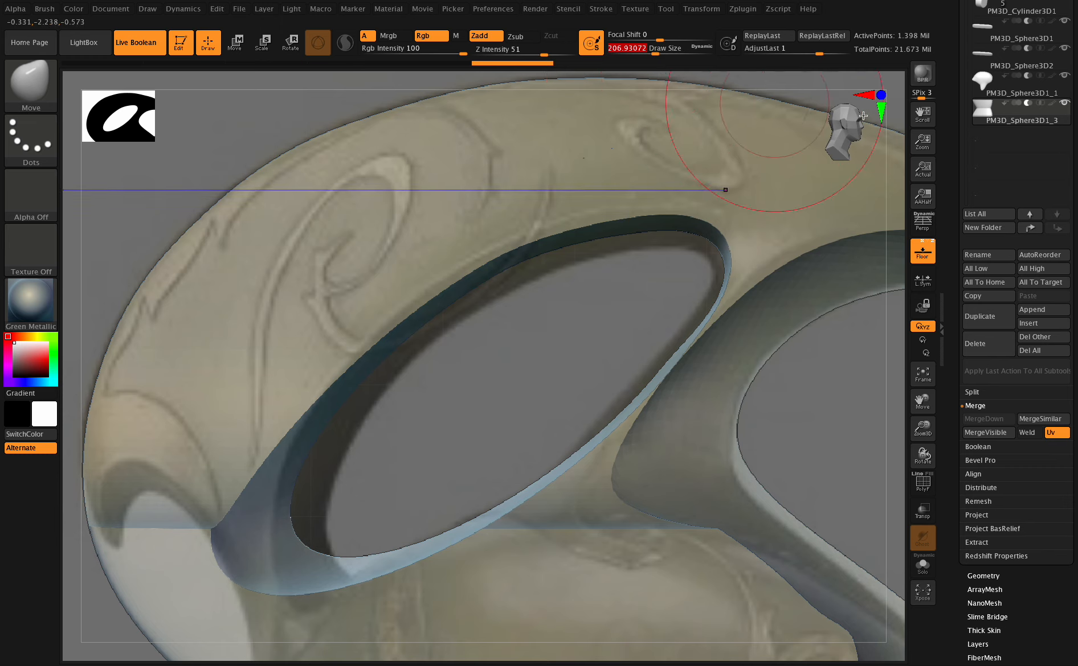
Step: Hide the oval cutter PM3D_Sphere3D1_3 to examine the opening's outline in the reference, and show the cutter again
left_click(1005, 115)
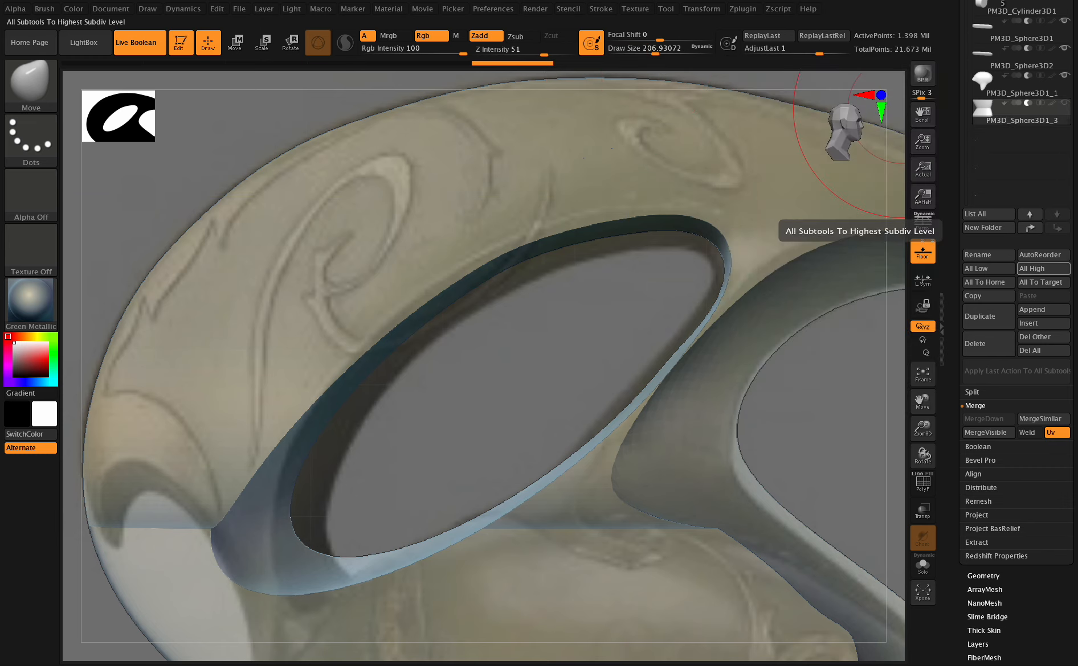
scroll(1029, 264, "down", 5)
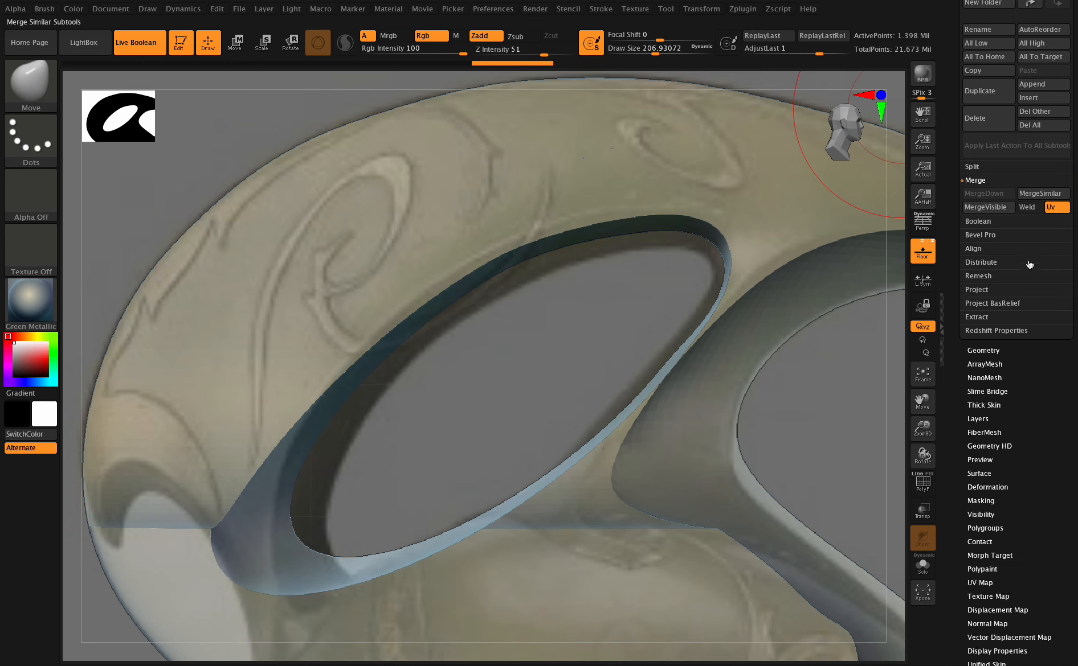
left_click(995, 487)
left_click(1016, 487)
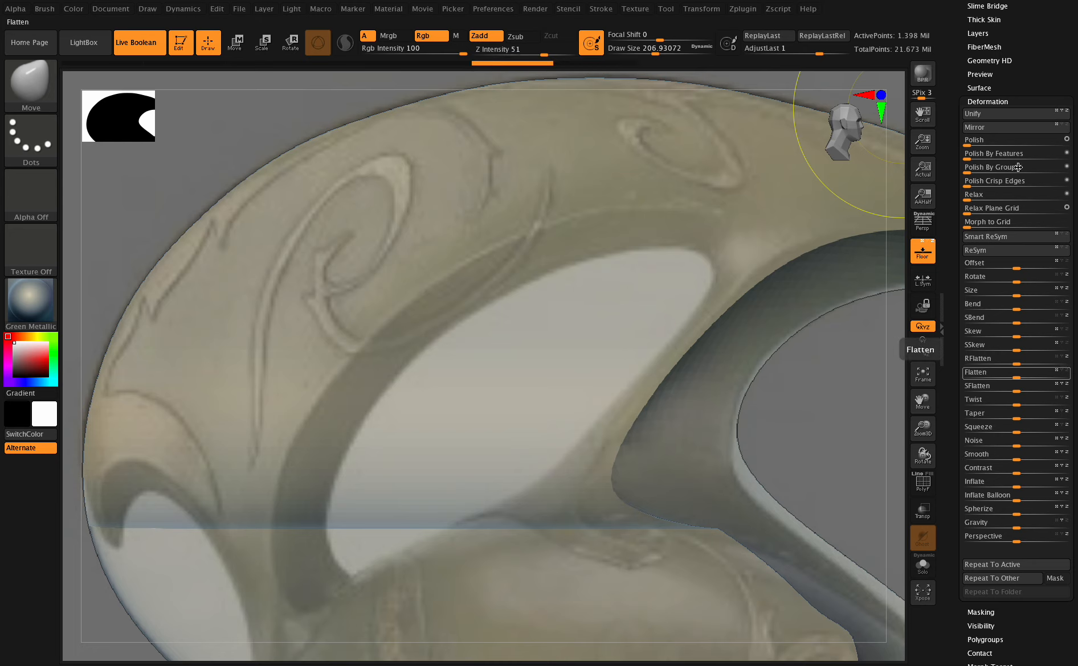
scroll(1018, 167, "up", 10)
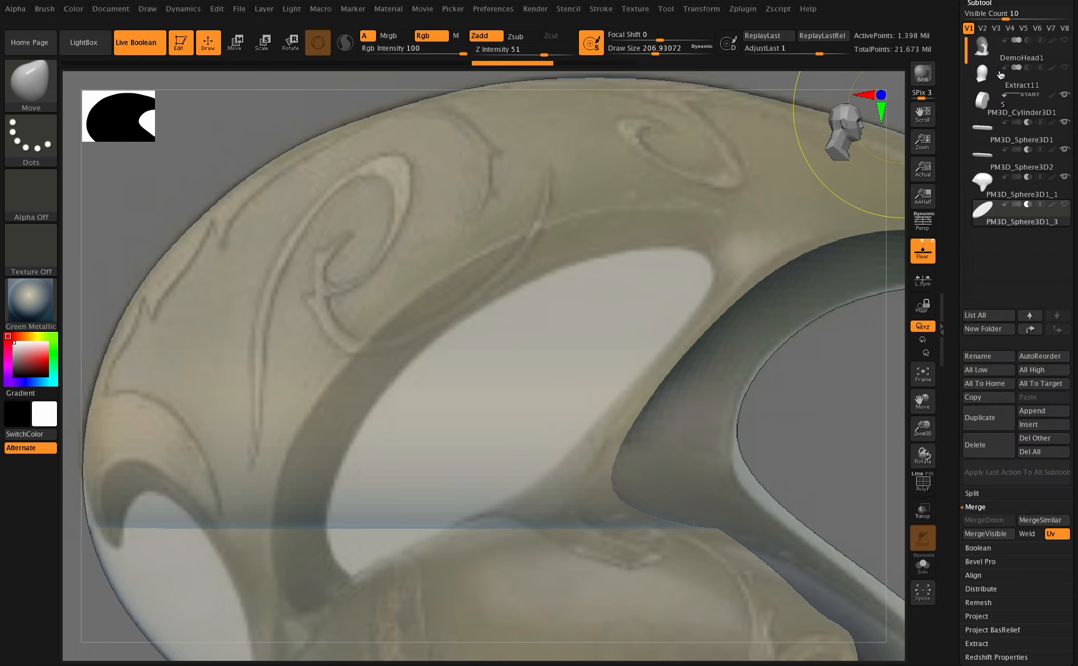
left_click(1016, 205)
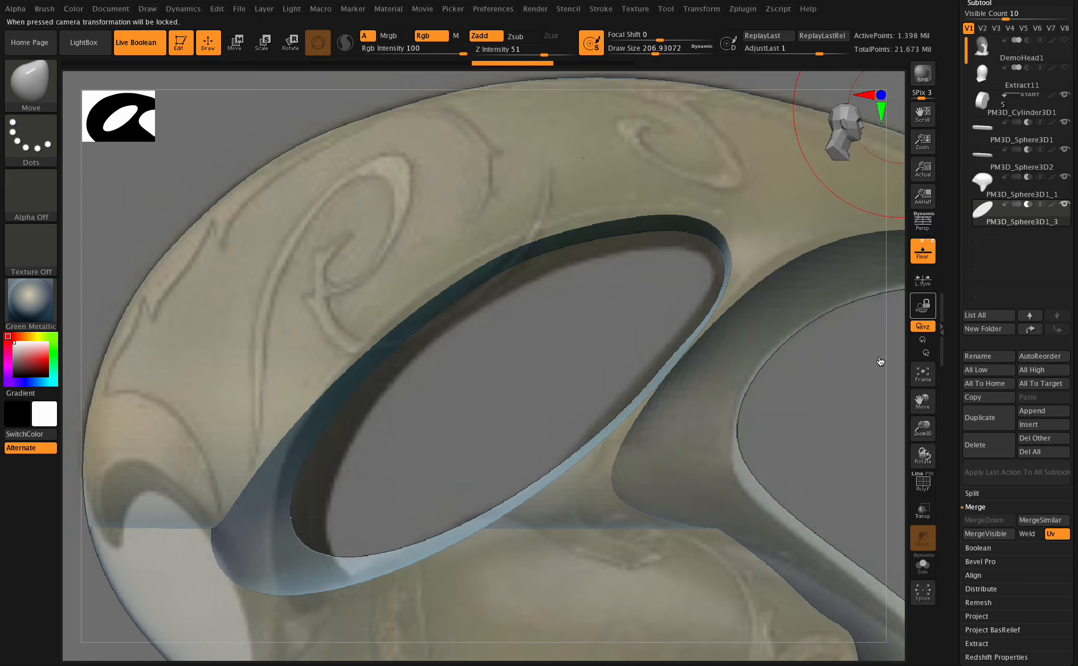
key("shift")
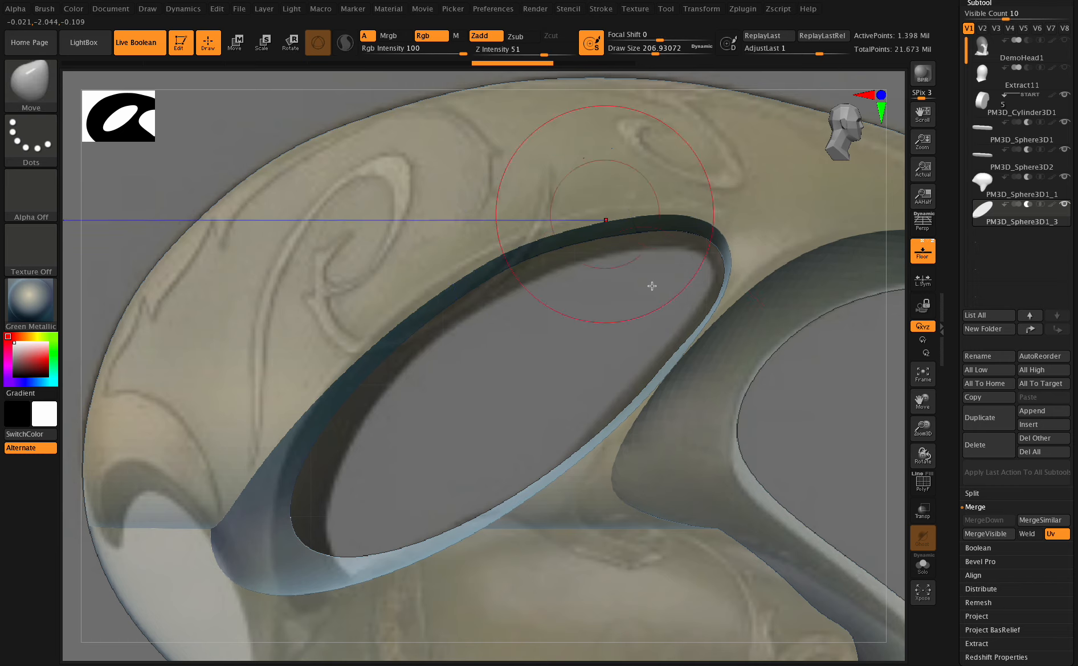
Step: Delete the oval cutter subtool PM3D_Sphere3D1_3
mouse_move(919, 425)
left_mouse_down()
mouse_move(901, 419)
mouse_move(898, 356)
left_mouse_up()
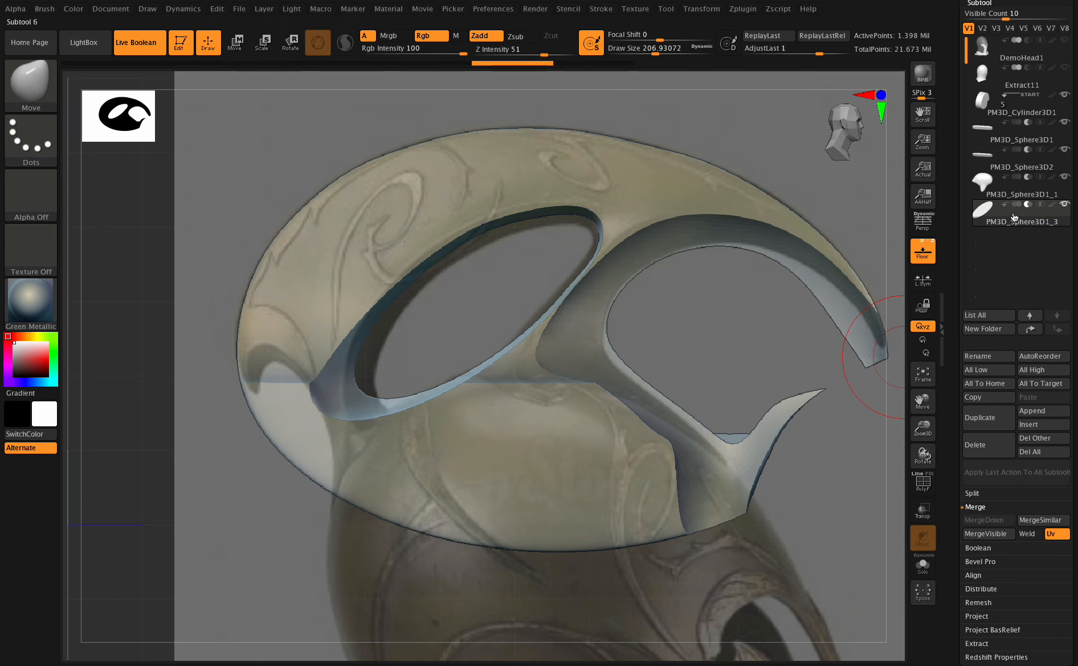
mouse_move(1011, 221)
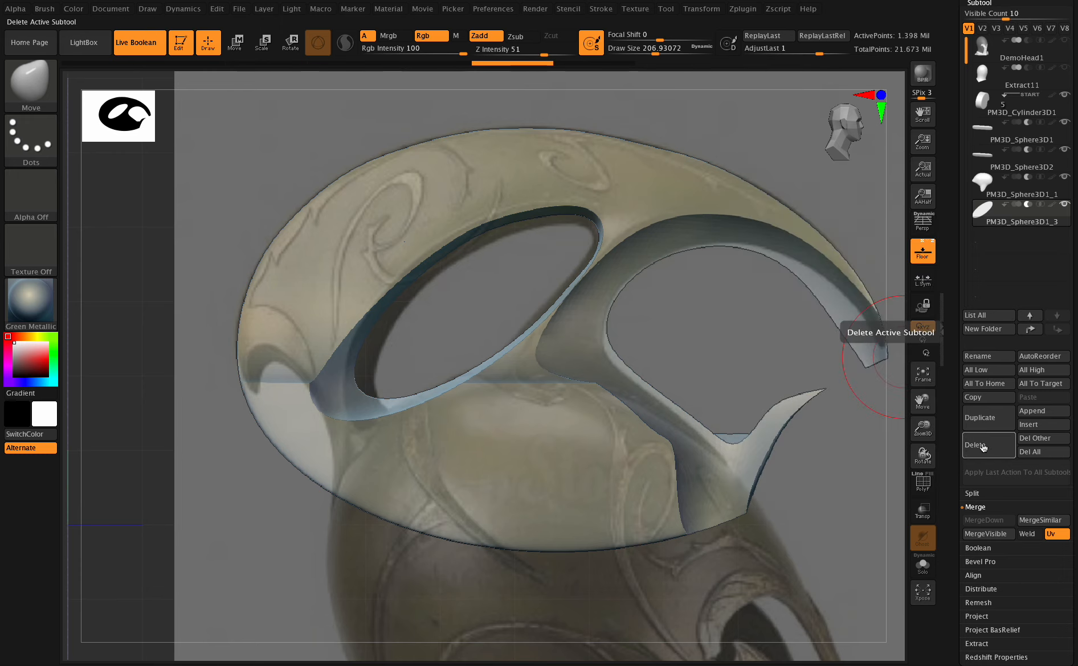
left_click(987, 447)
scroll(1059, 345, "down", 5)
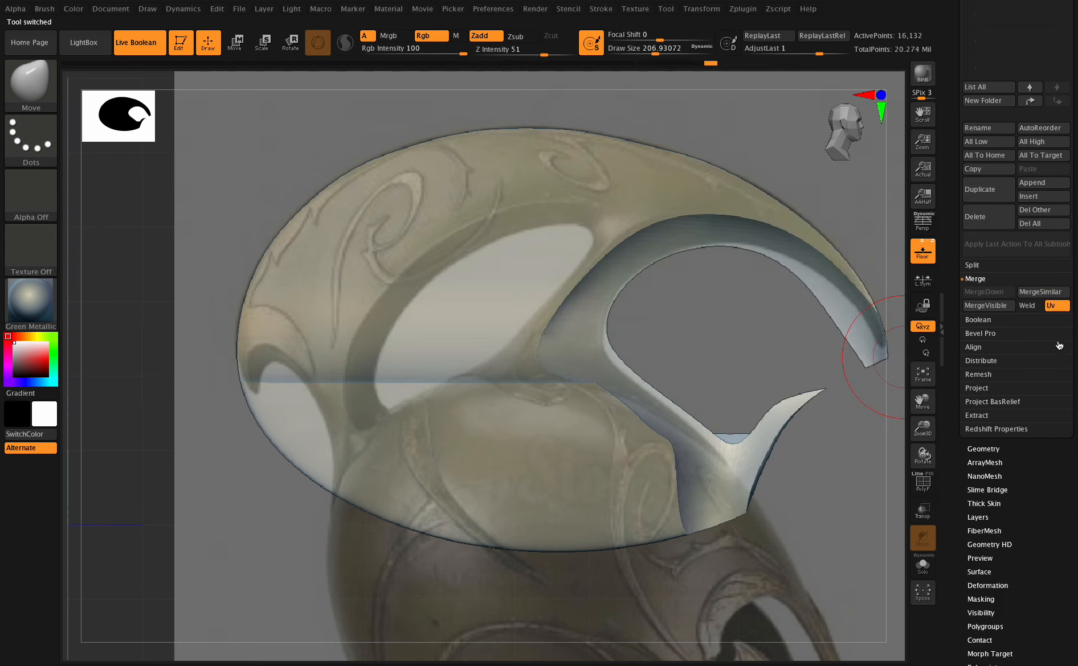
left_click(985, 449)
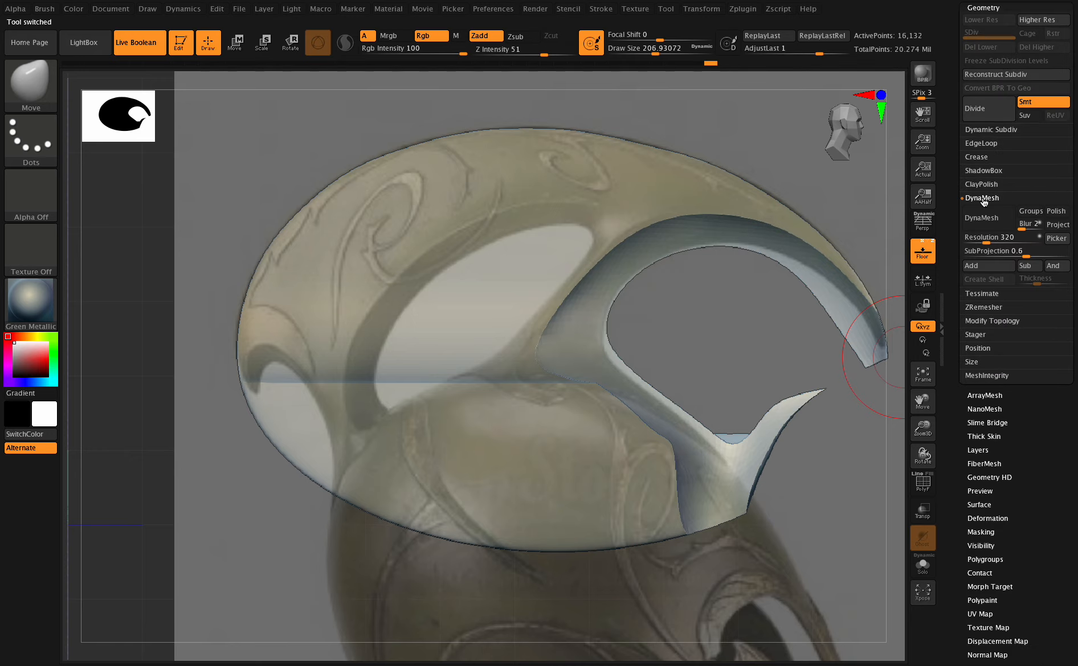
left_click_drag(1074, 77, 1063, 196)
left_click(983, 113)
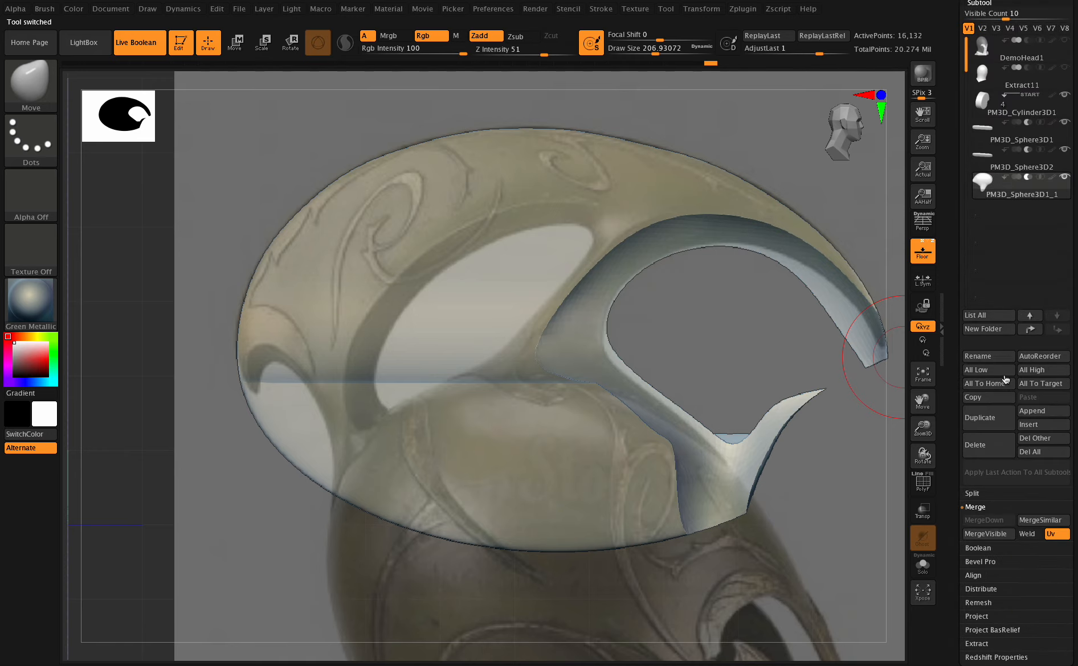
Step: Append a Cylinder3D as a new subtool and make it the active subtool
left_click(1036, 415)
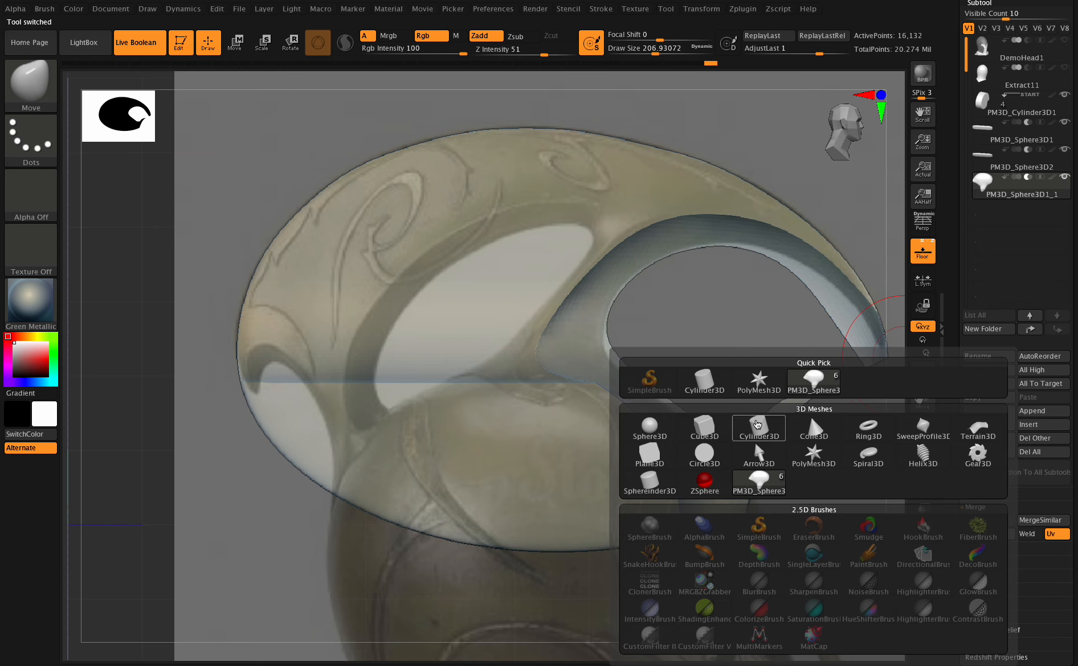
left_click(757, 422)
left_click(982, 215)
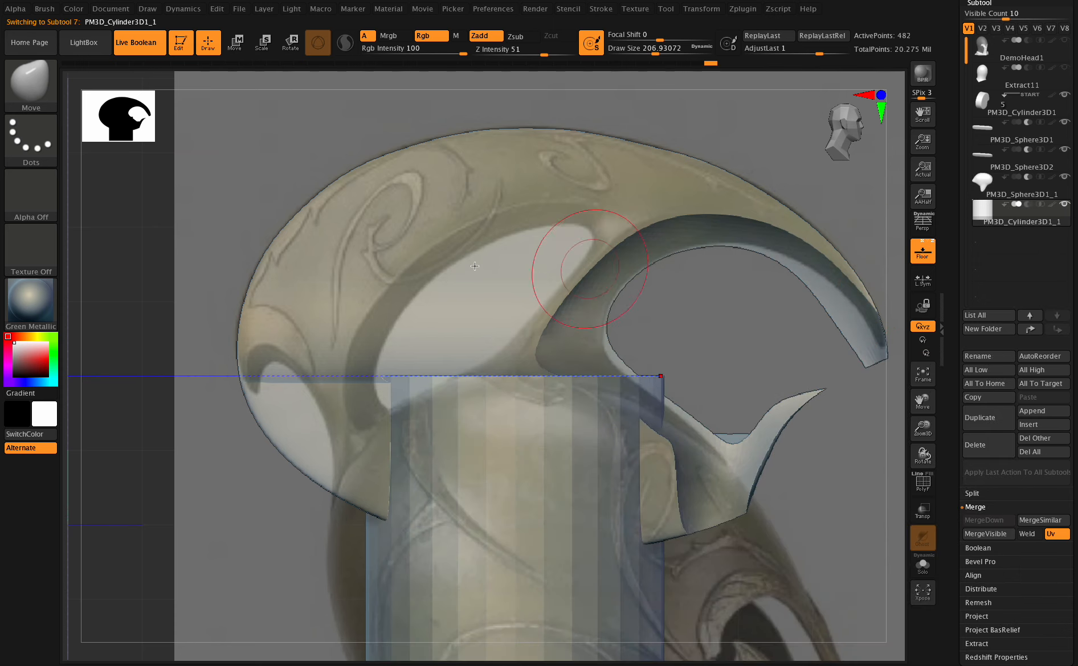
Step: Rotate the new cylinder by -90 degrees with the gizmo so its round face points toward the side view
left_click(235, 42)
left_click_drag(513, 497, 511, 592)
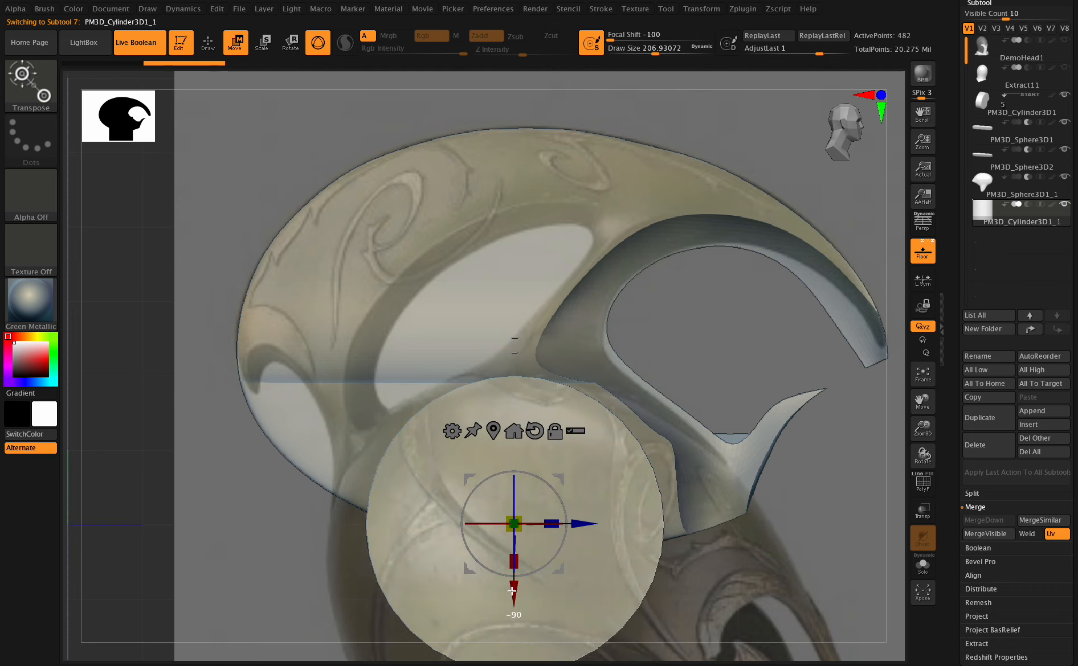
left_click_drag(923, 428, 913, 434)
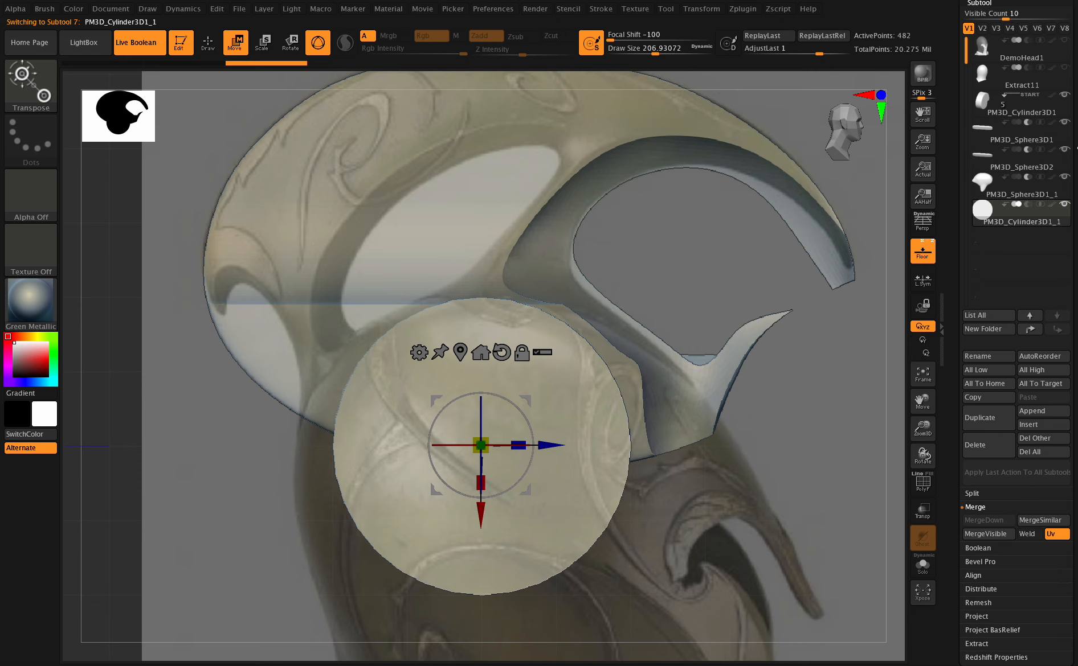
scroll(1020, 87, "up", 3)
mouse_move(1046, 88)
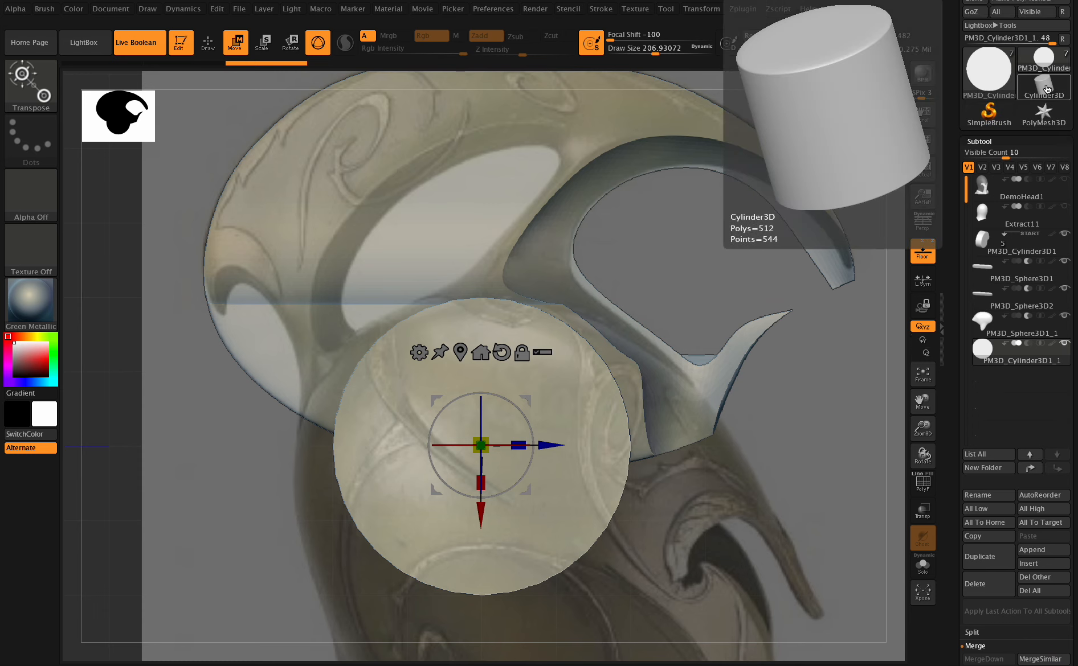
left_click(988, 69)
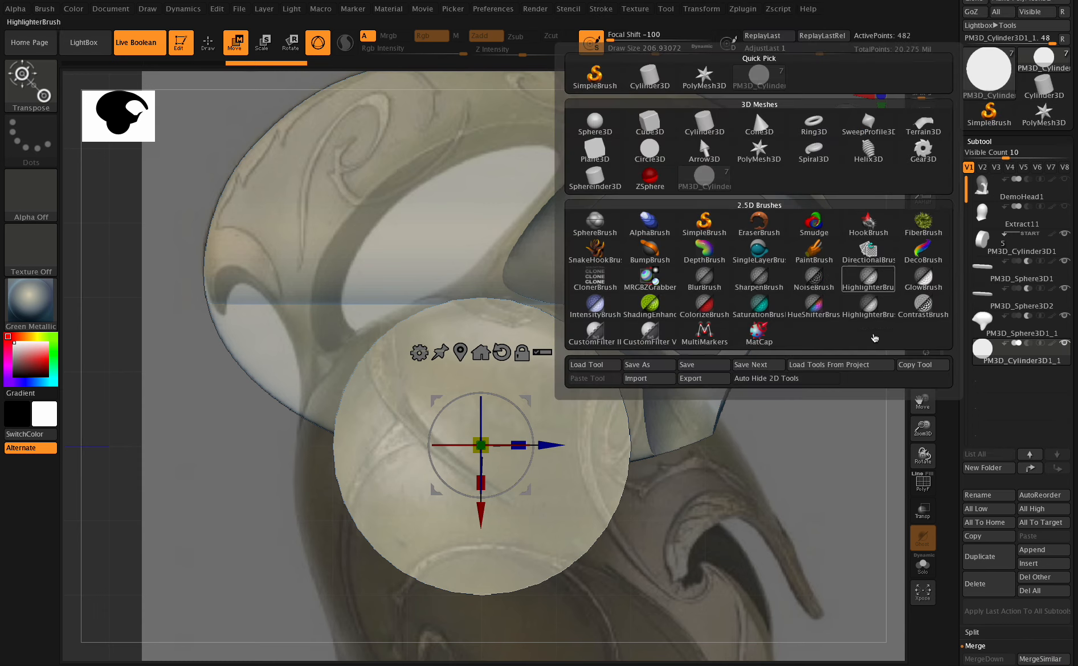
left_click(594, 122)
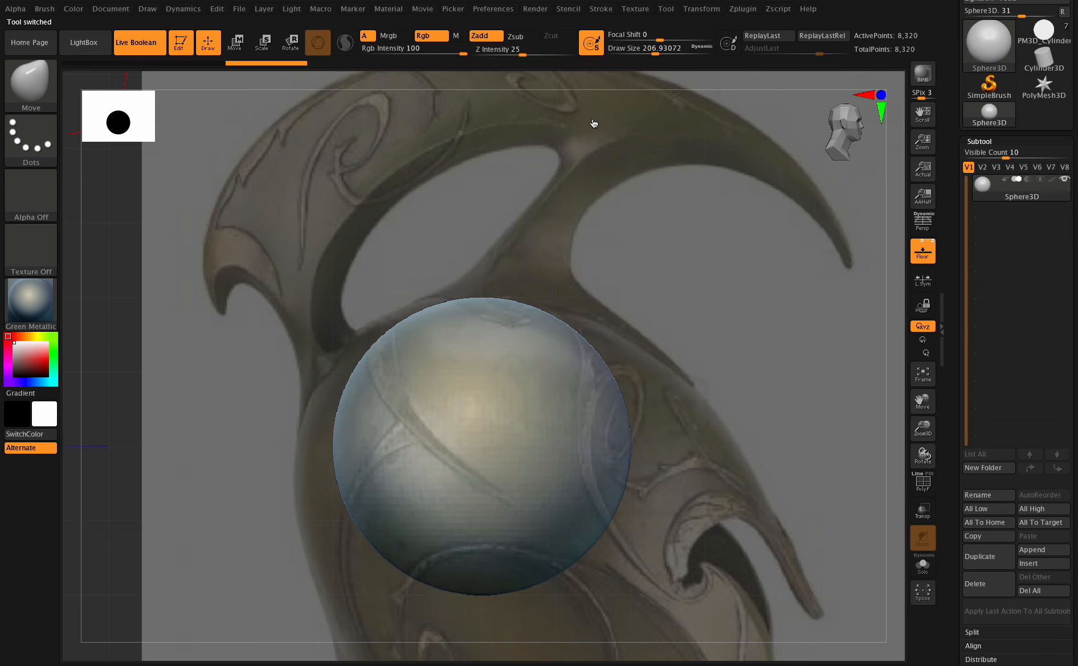
left_click(1028, 100)
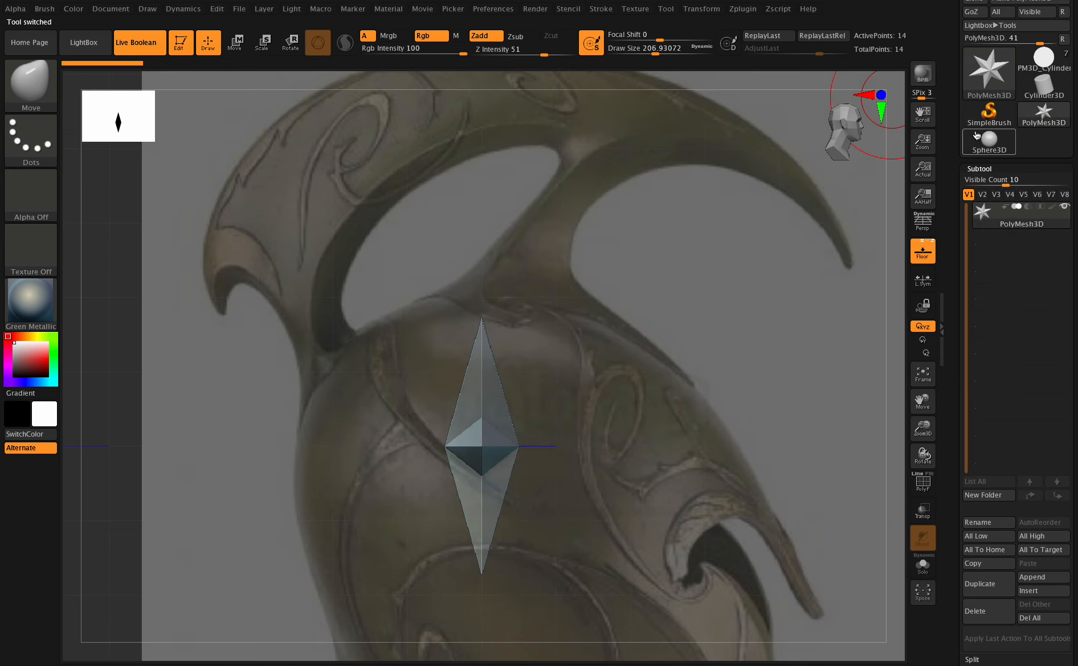
left_click(975, 137)
left_click(1042, 59)
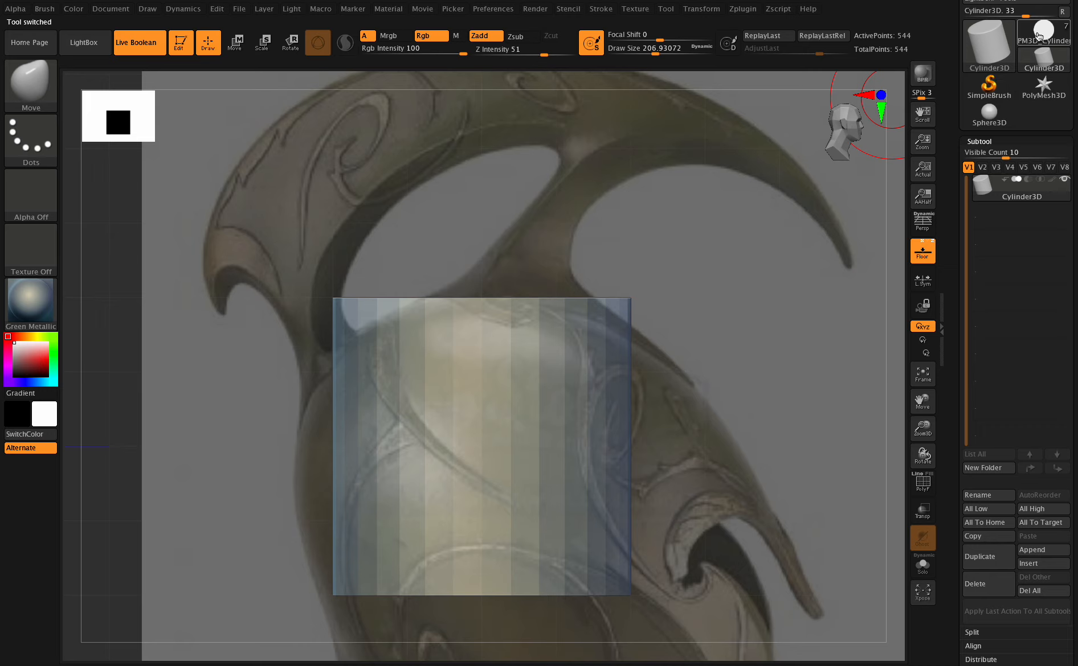
left_click(1039, 36)
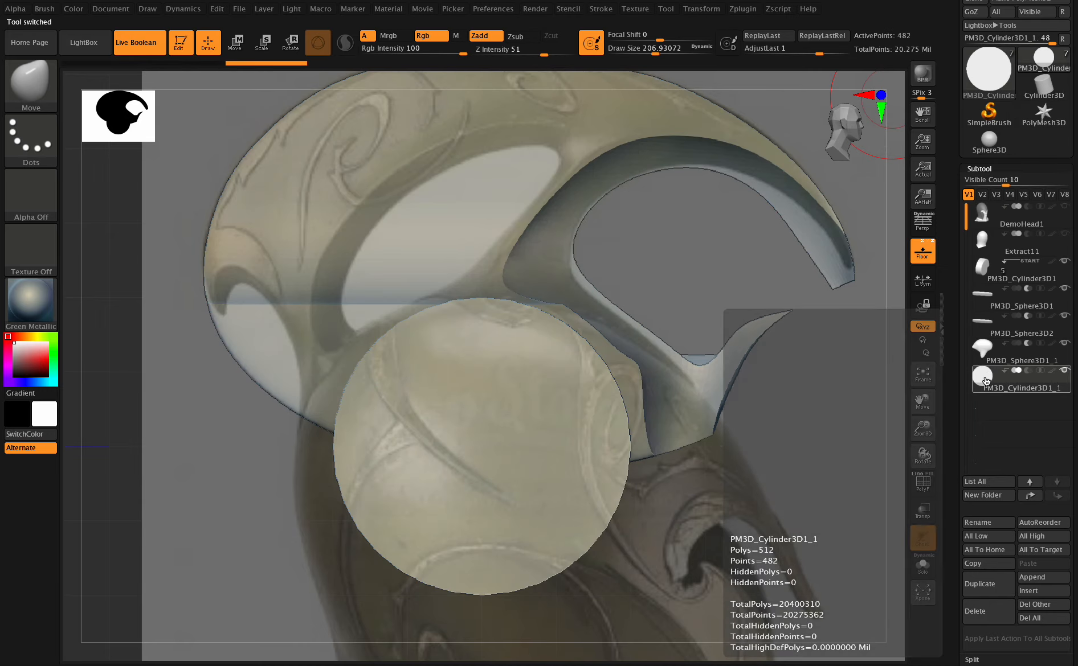
Step: Delete the cylinder subtool and append a Sphere3D in its place as the active subtool
scroll(1015, 406, "down", 5)
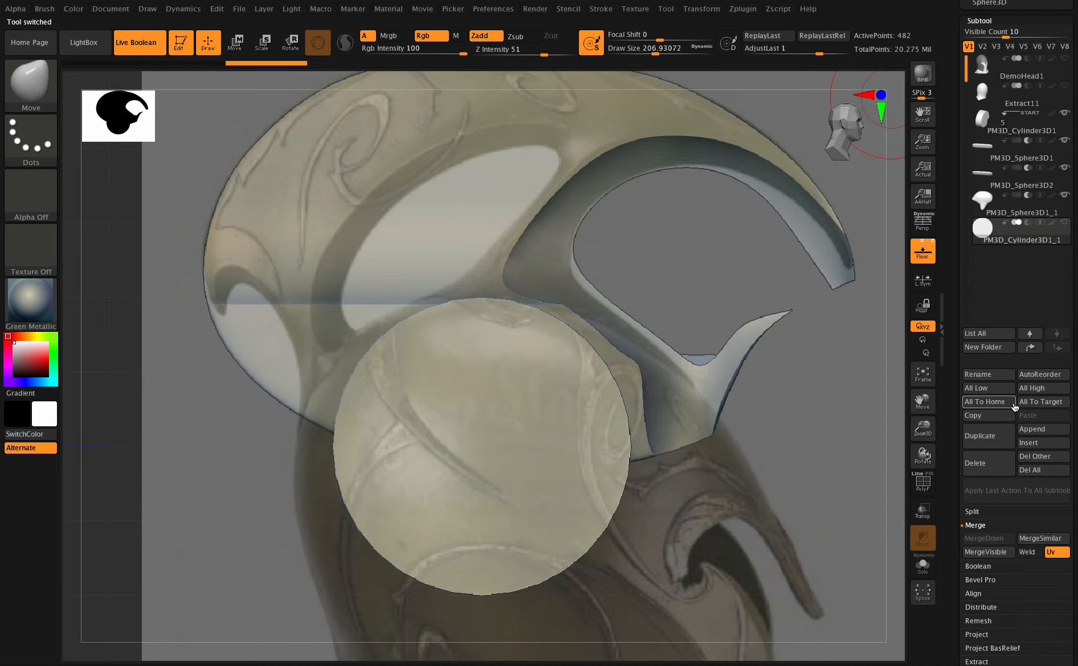
left_click(987, 466)
left_click(1031, 429)
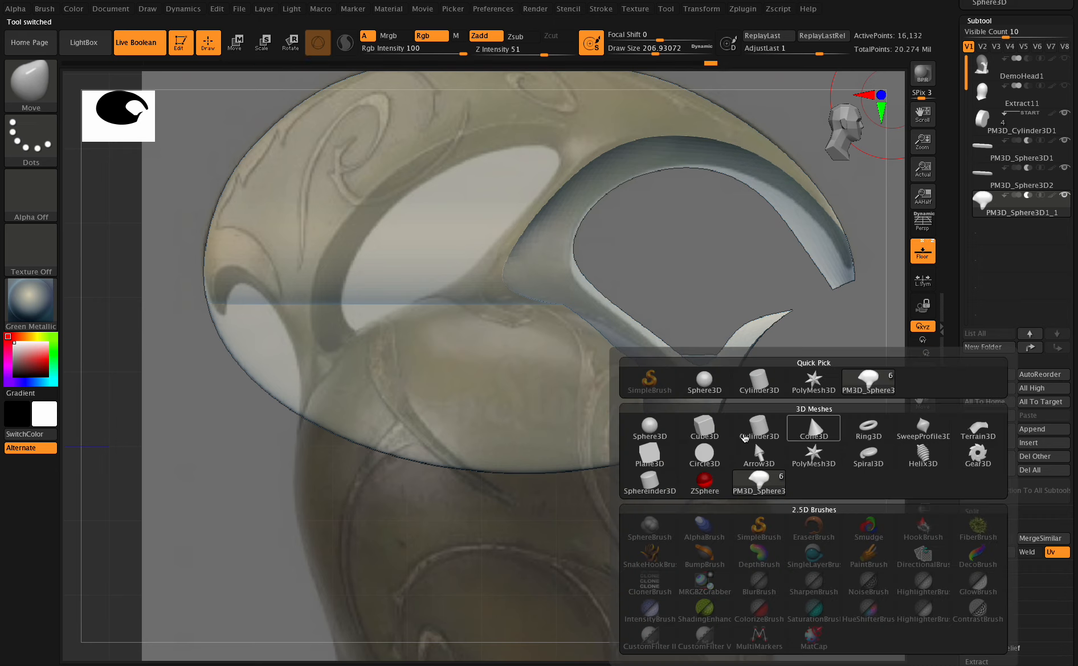
left_click(704, 381)
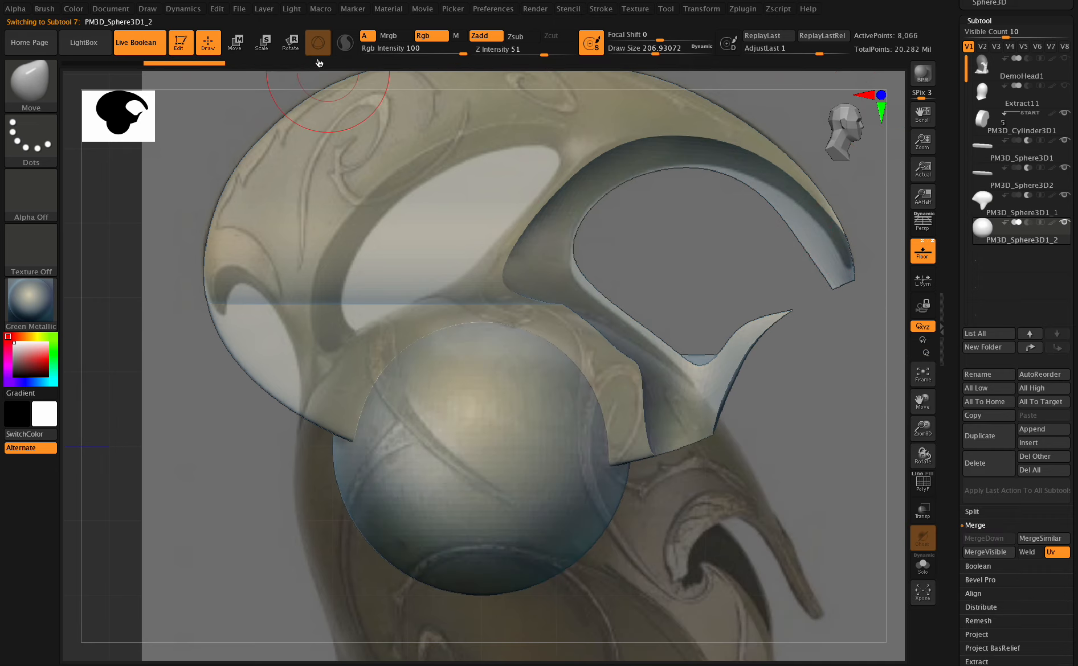
Step: Raise the new sphere to crest height and place it beside the crest, stretched along X
key("w")
left_click_drag(474, 385, 474, 183)
left_click_drag(915, 450, 885, 449)
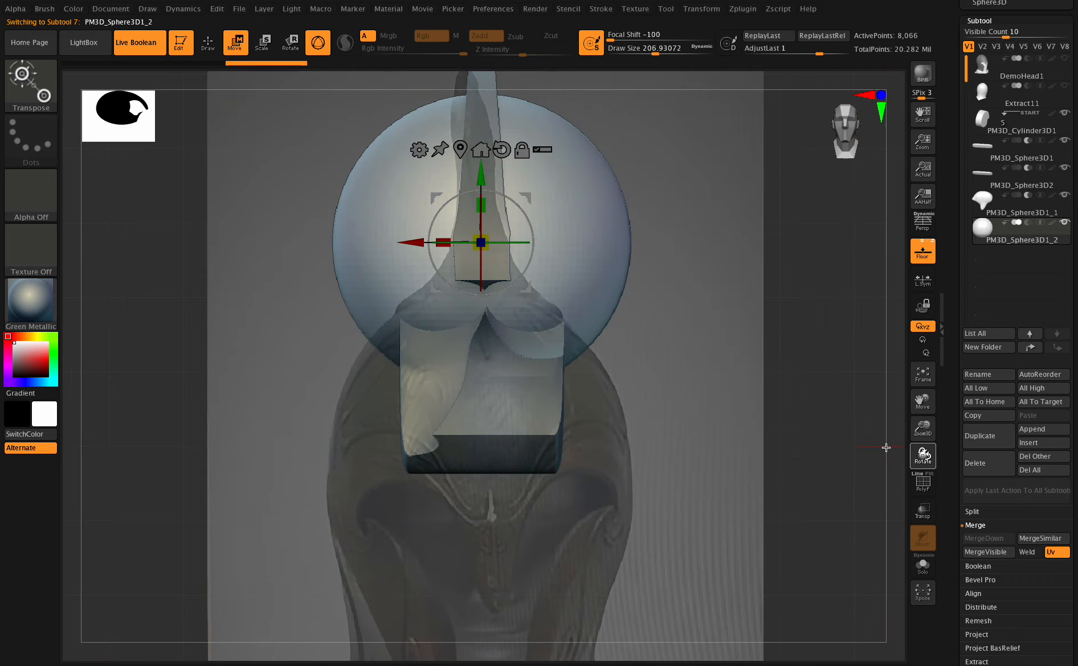
left_click_drag(443, 240, 341, 227)
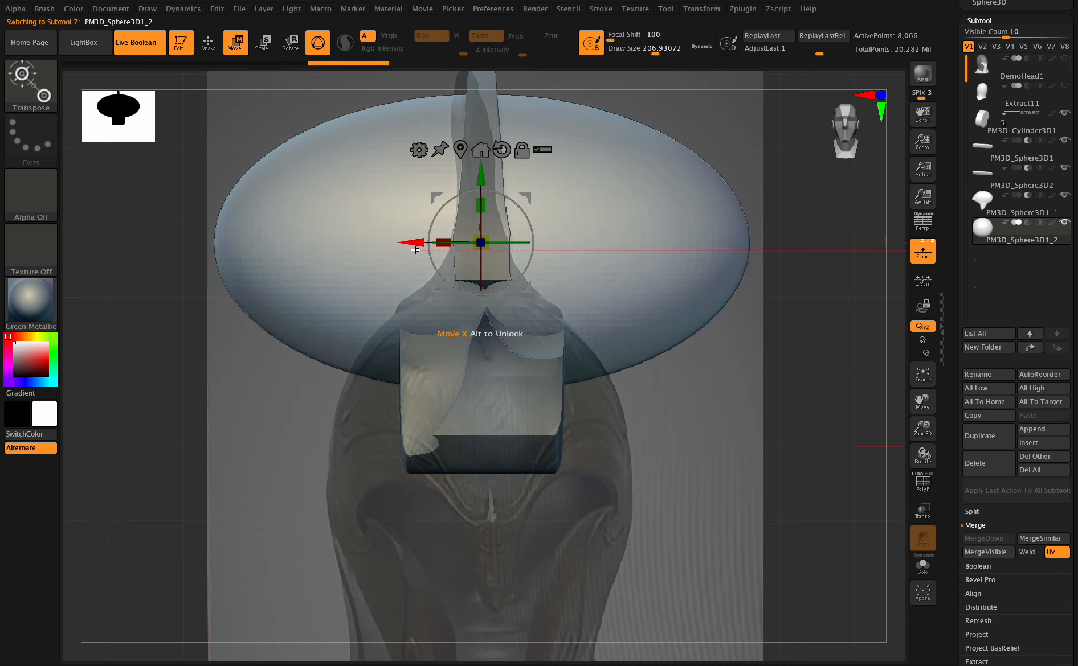
left_click_drag(415, 250, 172, 243)
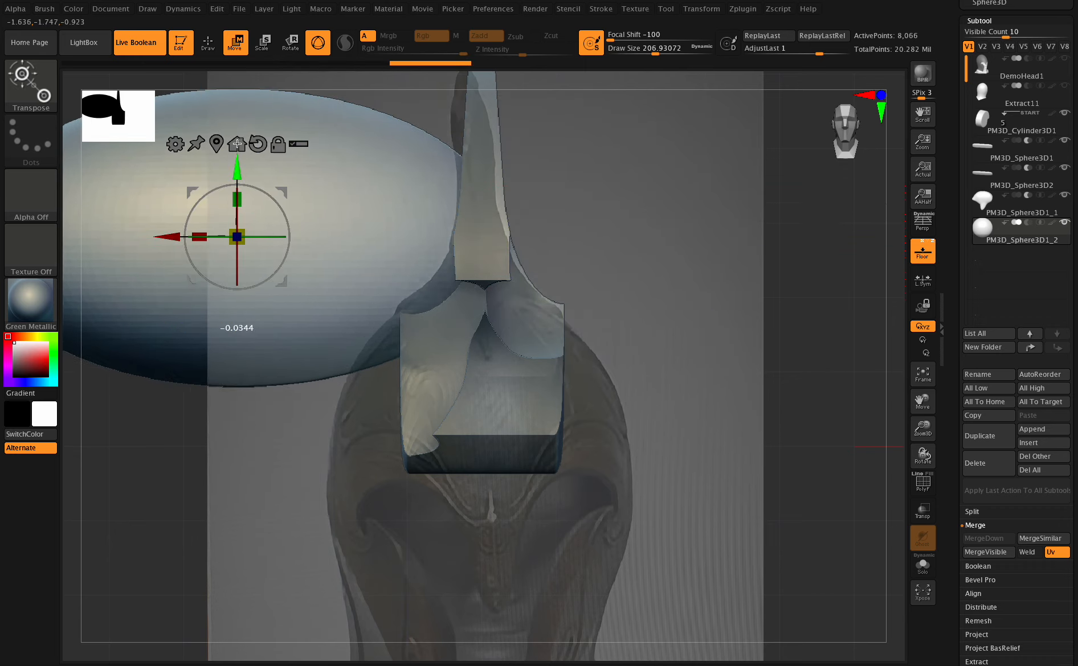
Step: Set the sphere to subtract from the crest, and stretch and tilt it to follow the oval opening in the side reference
left_click_drag(237, 144, 238, 119)
left_click_drag(945, 454, 959, 433)
left_click(924, 386)
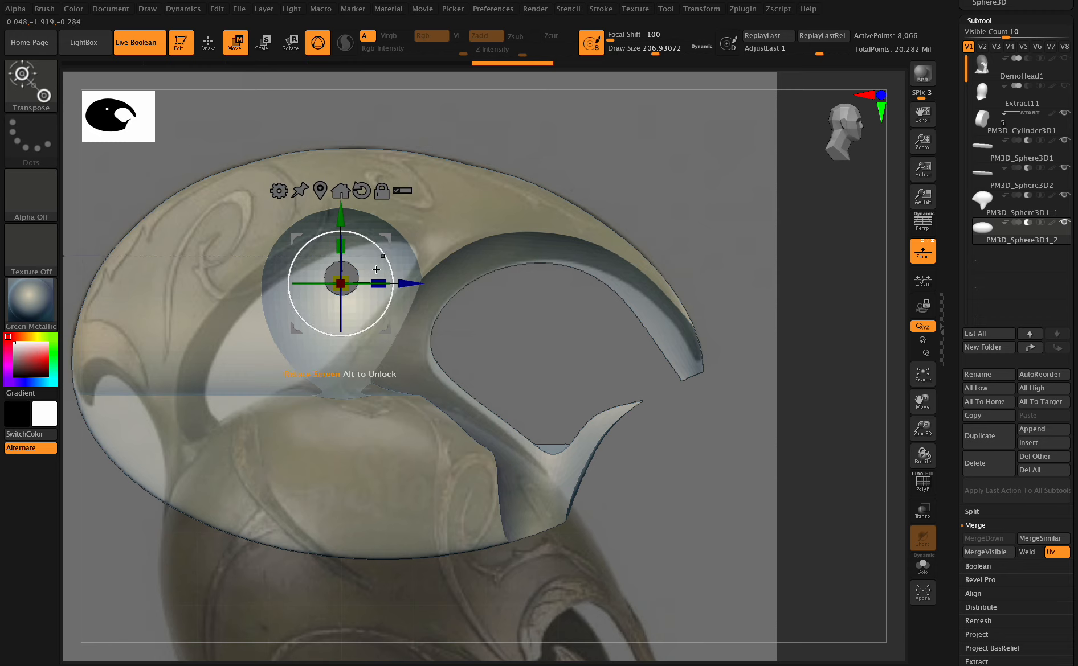
left_click_drag(380, 283, 496, 266)
left_click_drag(349, 234, 367, 278)
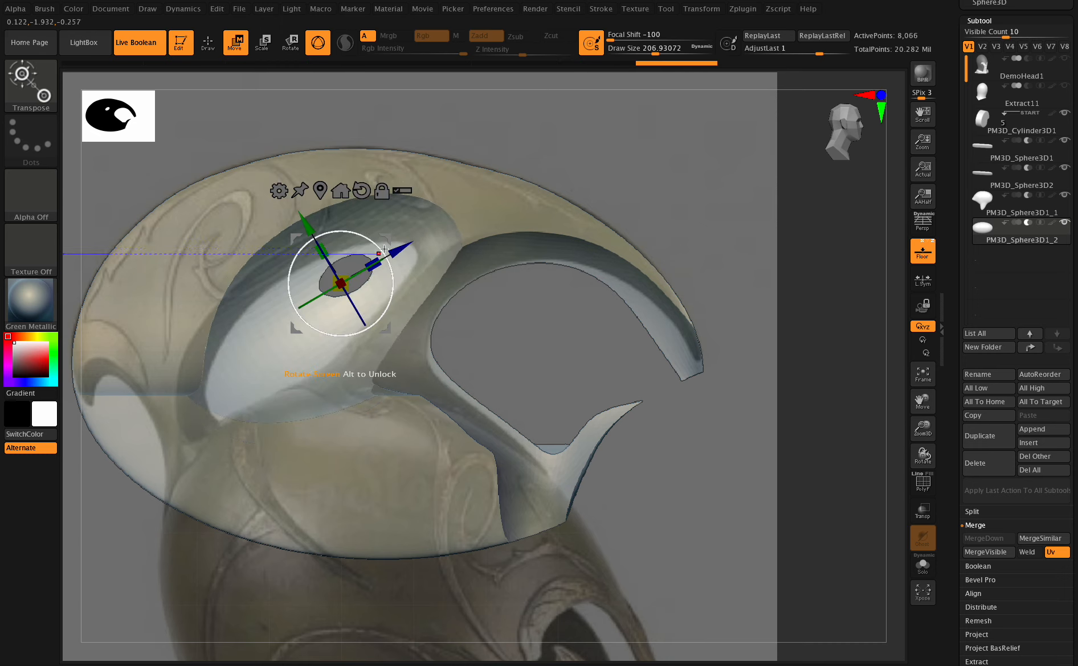
left_click_drag(386, 239, 384, 278)
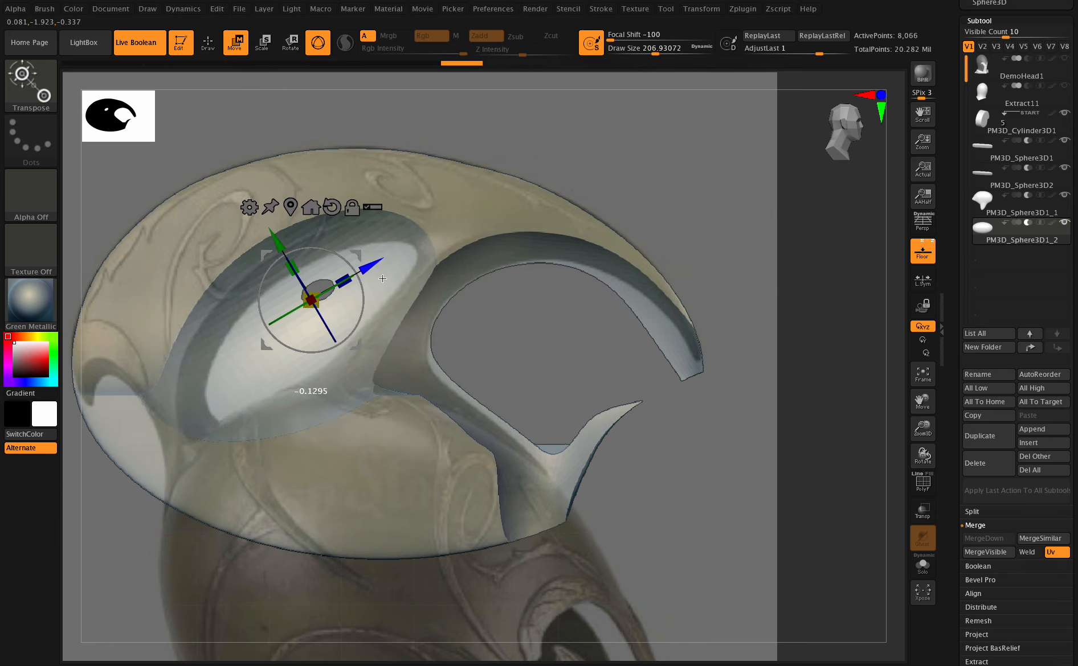
Step: Push the ellipsoid cutter along X into the crest so that it cuts a wider hole through the wall
mouse_move(918, 455)
left_mouse_down()
mouse_move(882, 449)
mouse_move(902, 451)
left_mouse_up()
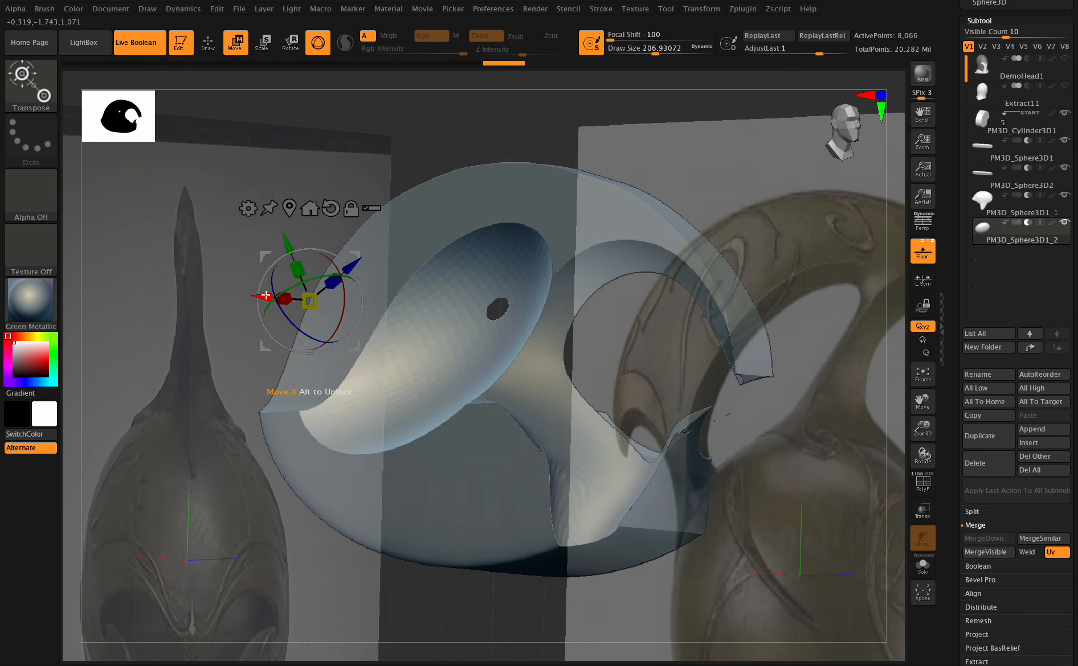
mouse_move(307, 309)
left_mouse_down()
mouse_move(283, 298)
mouse_move(335, 317)
mouse_move(316, 302)
left_mouse_up()
left_click_drag(922, 456, 438, 267)
left_click_drag(318, 243, 345, 266)
left_click_drag(923, 453, 909, 449)
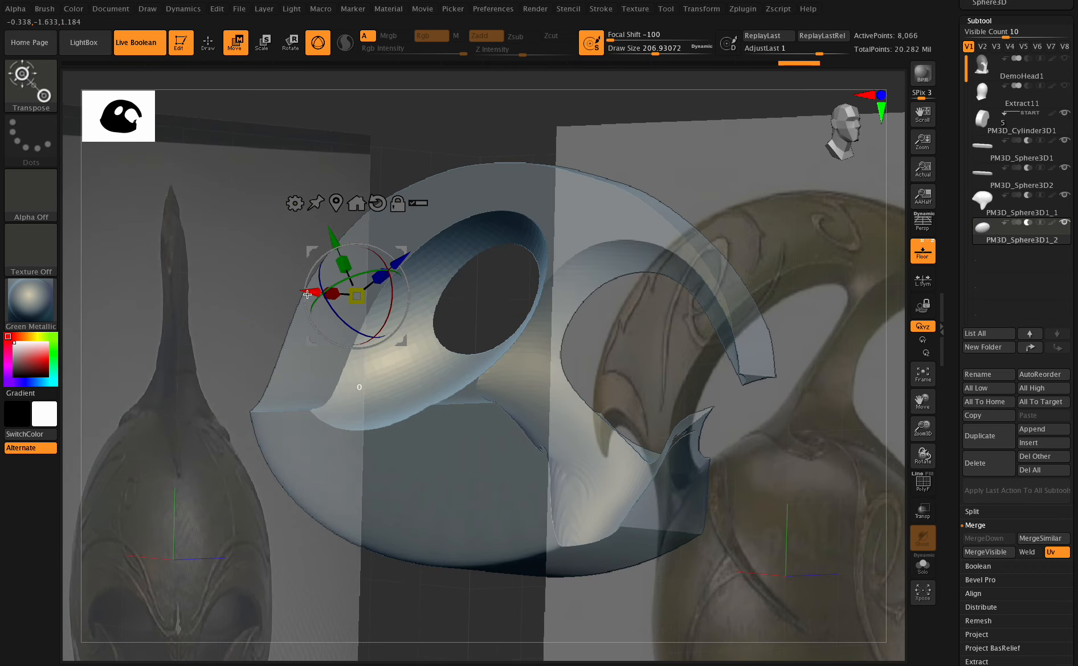
Step: Adjust the cutter's thickness along Y and its overall scale against the oval opening in the side reference
left_click_drag(922, 455, 924, 456)
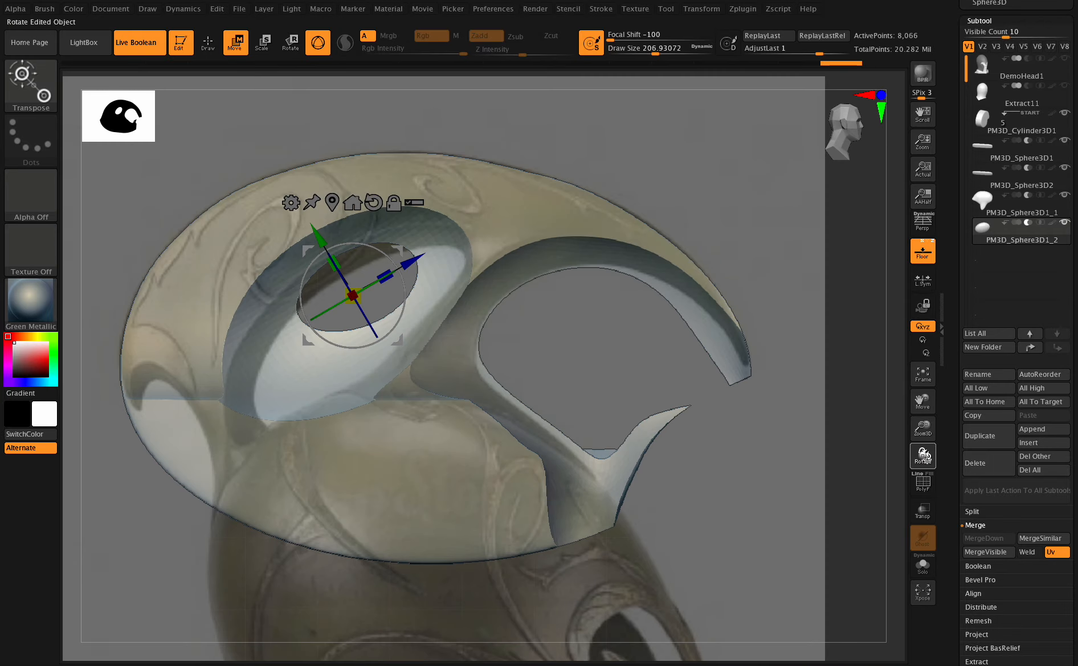
mouse_move(336, 260)
left_mouse_down()
mouse_move(346, 268)
mouse_move(316, 251)
mouse_move(348, 277)
left_mouse_up()
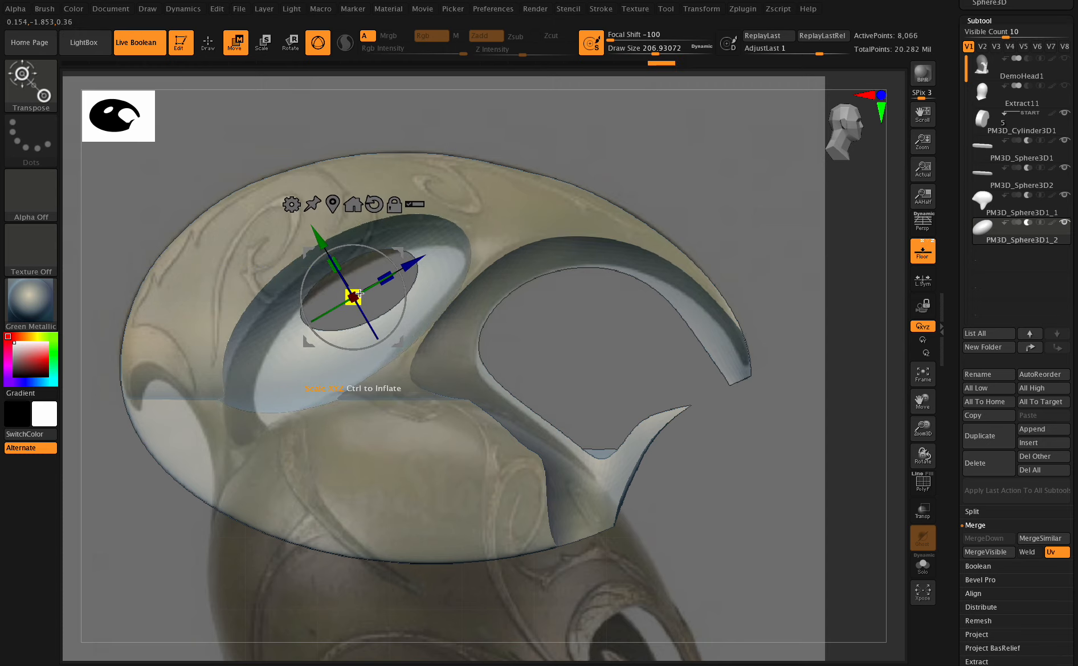
left_click_drag(922, 455, 955, 455)
left_click_drag(359, 301, 360, 305)
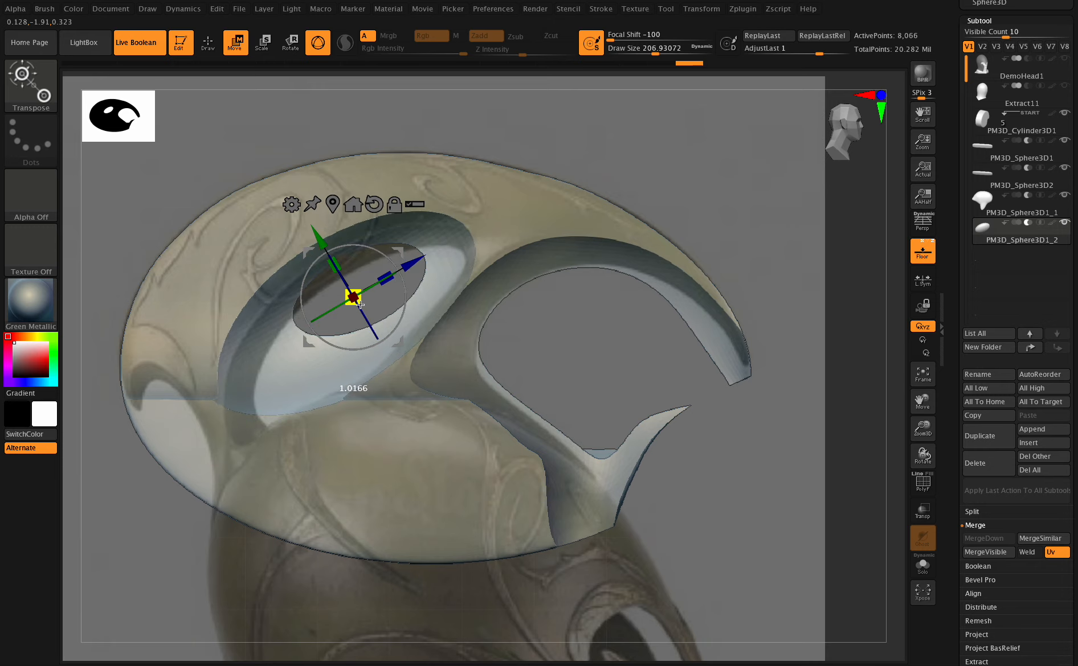
mouse_move(922, 455)
left_mouse_down()
mouse_move(903, 455)
mouse_move(923, 453)
left_mouse_up()
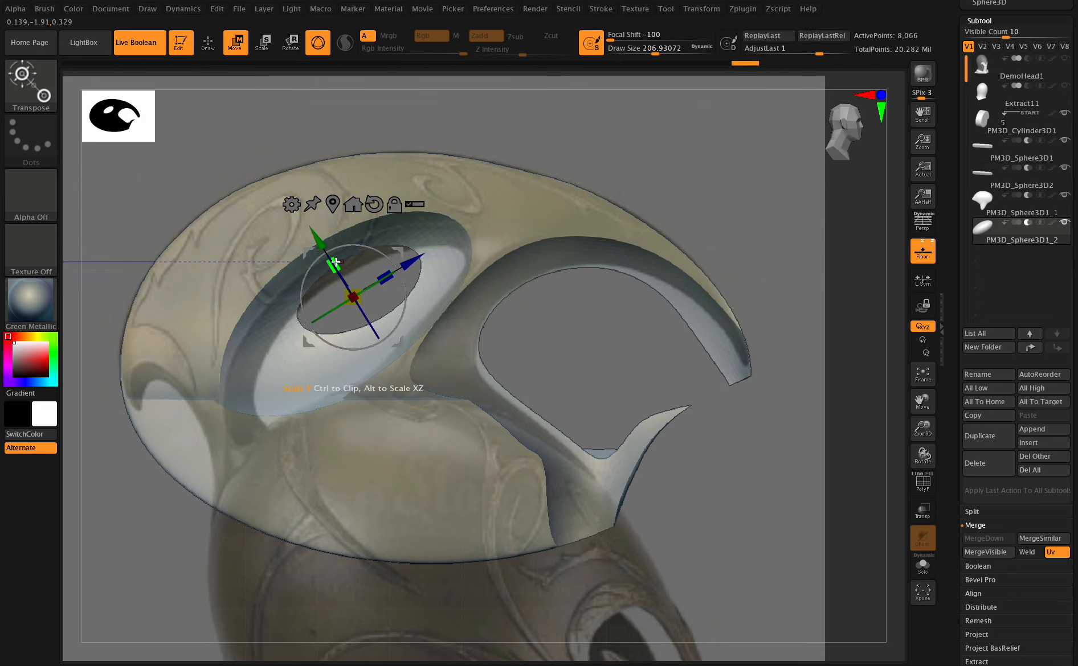
Step: Refine the cutter's Y scale and nudge its position and angle to line up with the reference opening
left_click_drag(338, 270, 326, 249)
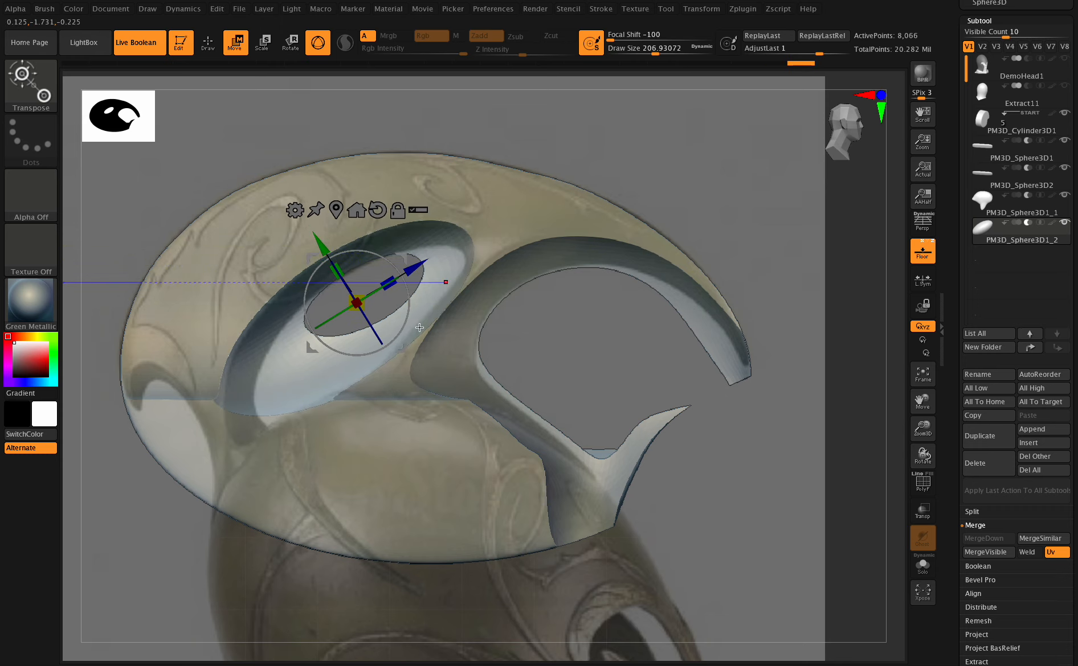
left_click_drag(311, 280, 310, 280)
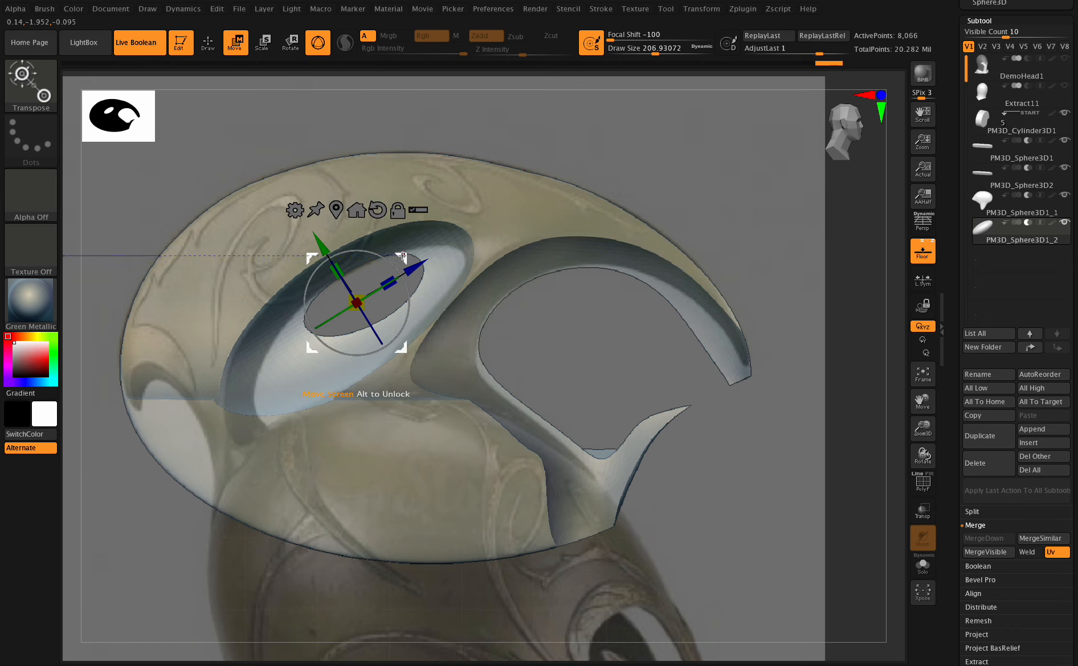
left_click_drag(415, 269, 386, 283)
left_click_drag(322, 246, 322, 254)
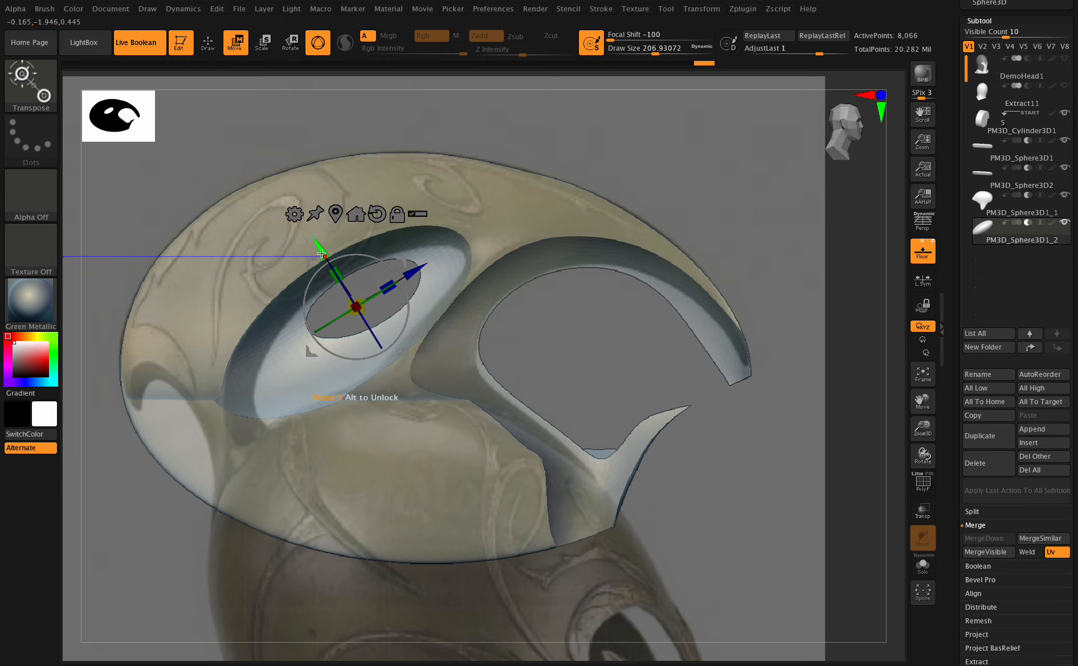
Step: Inspect the cut opening from several angles and subdivide the ellipsoid cutter twice to smooth its surface
left_click_drag(920, 455, 797, 410)
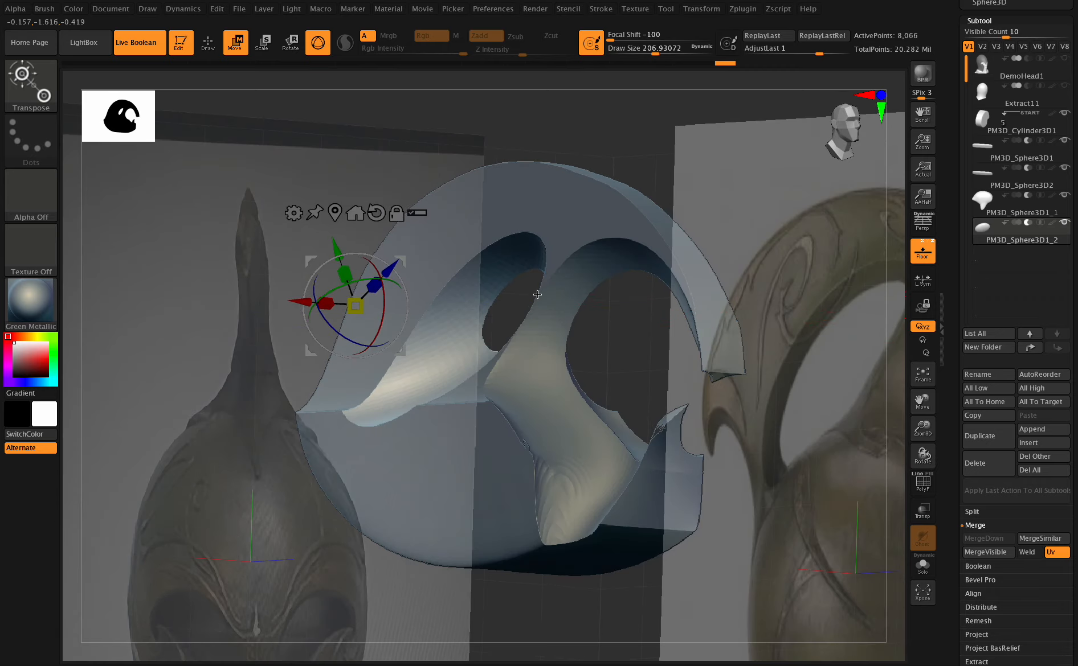
left_click_drag(924, 428, 784, 361)
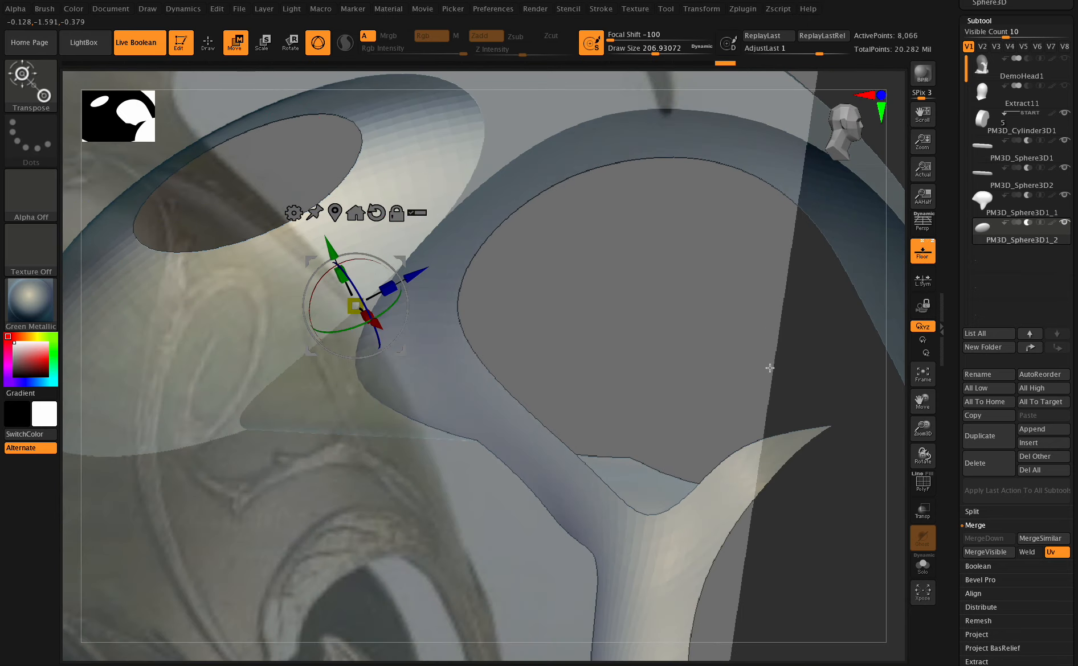
left_click_drag(922, 455, 917, 426)
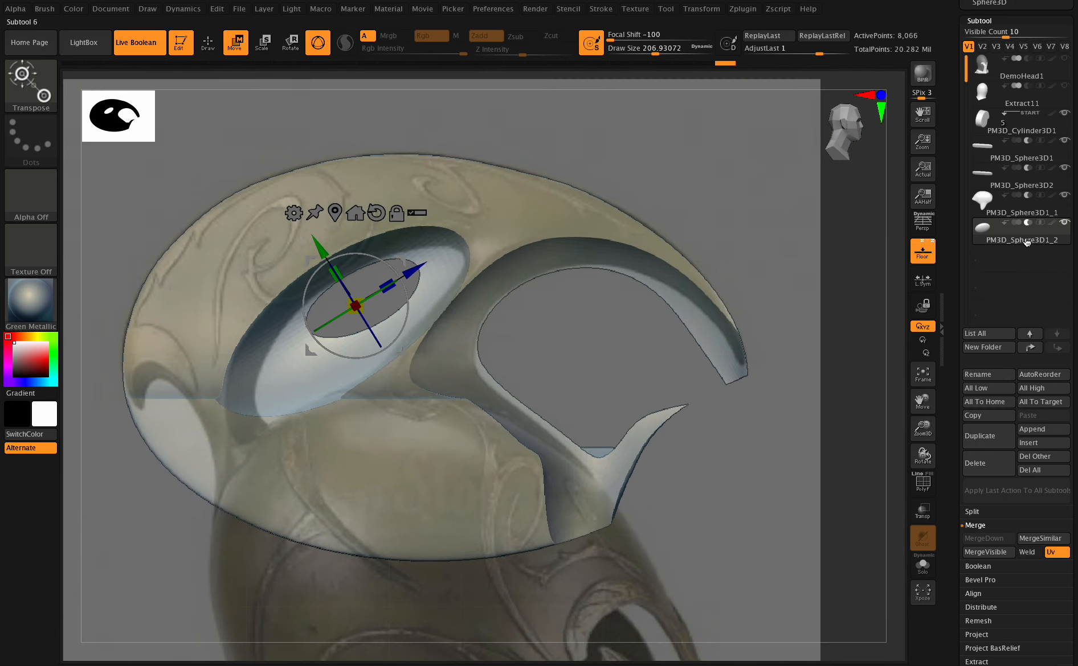
scroll(1051, 257, "down", 2)
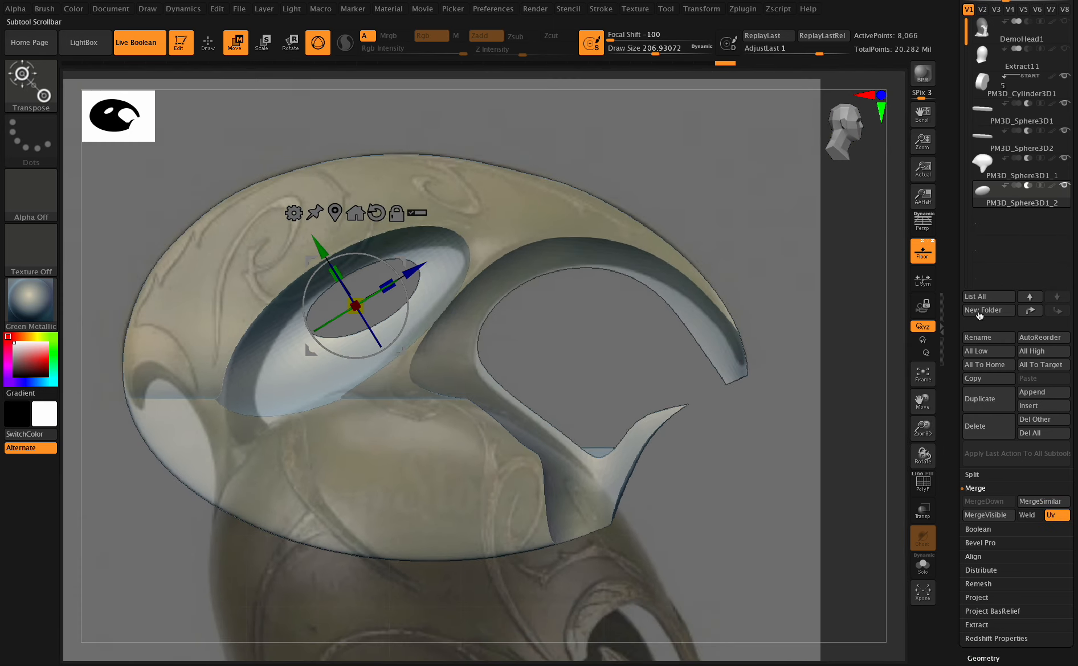
scroll(998, 457, "down", 5)
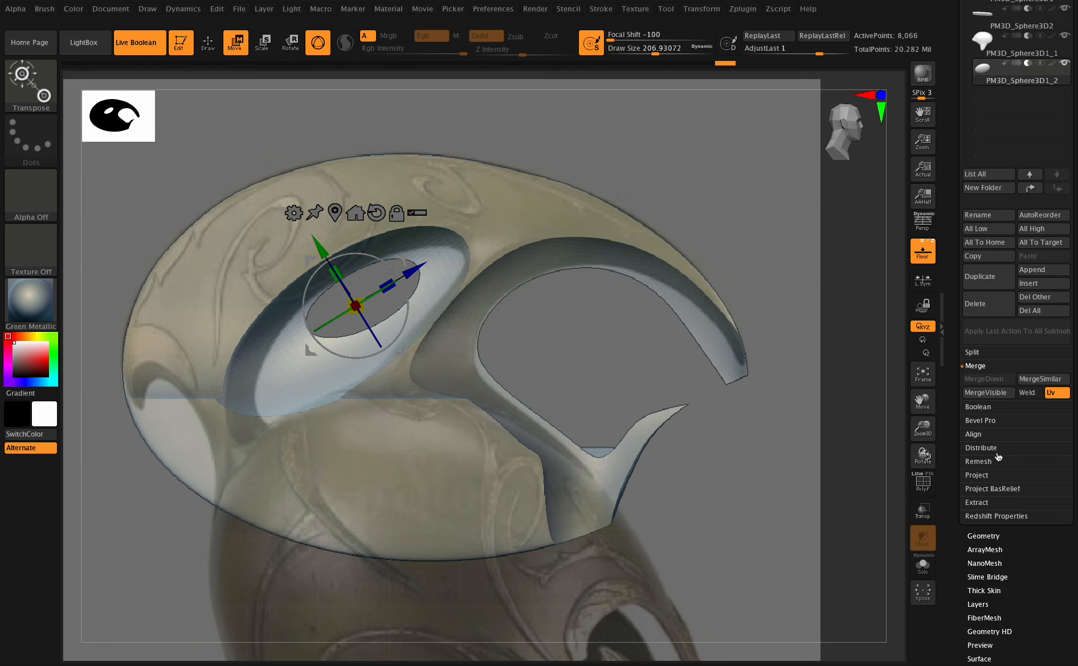
left_click(996, 536)
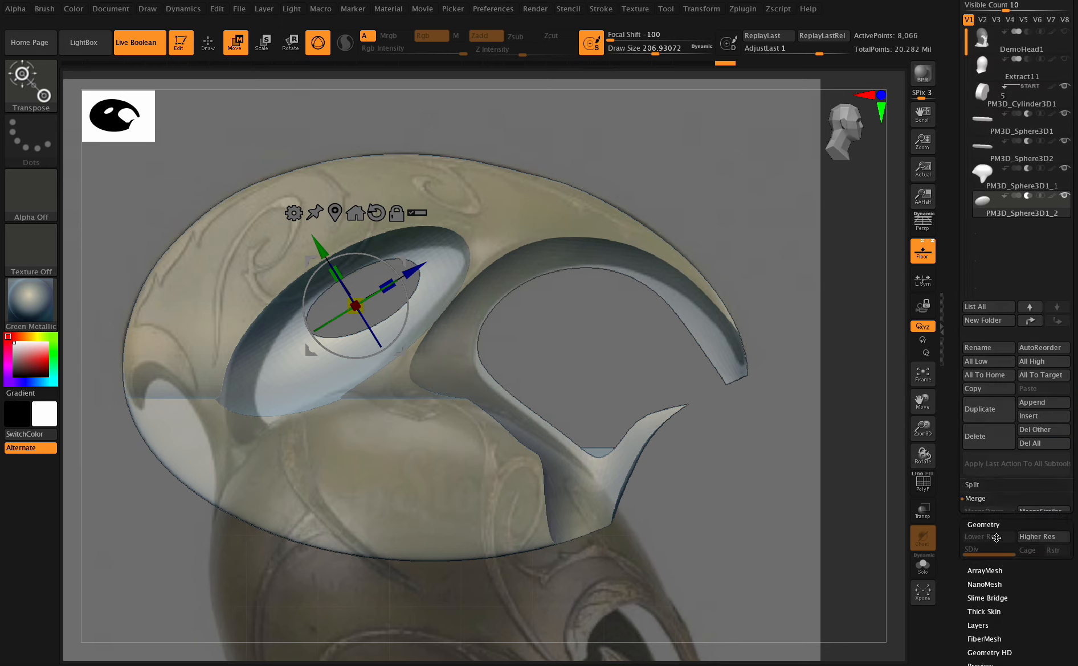
left_click(998, 108)
left_click(968, 110)
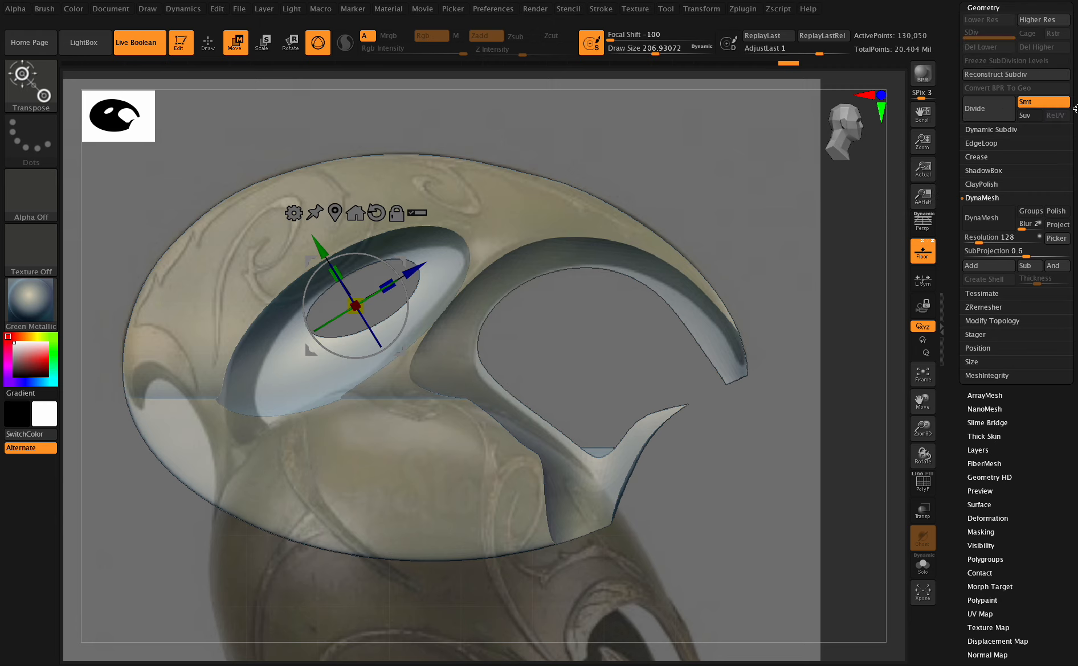
Step: Duplicate the ellipsoid cutter subtool PM3D_Sphere3D1_2
left_click_drag(1076, 109, 1075, 296)
left_click(985, 186)
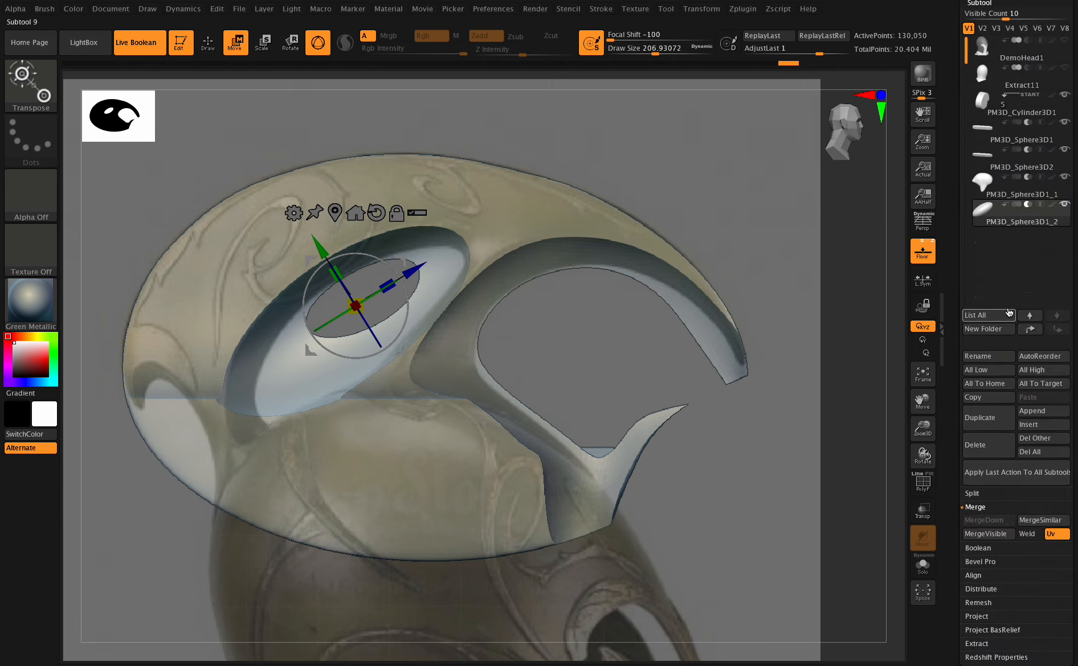
left_click(987, 420)
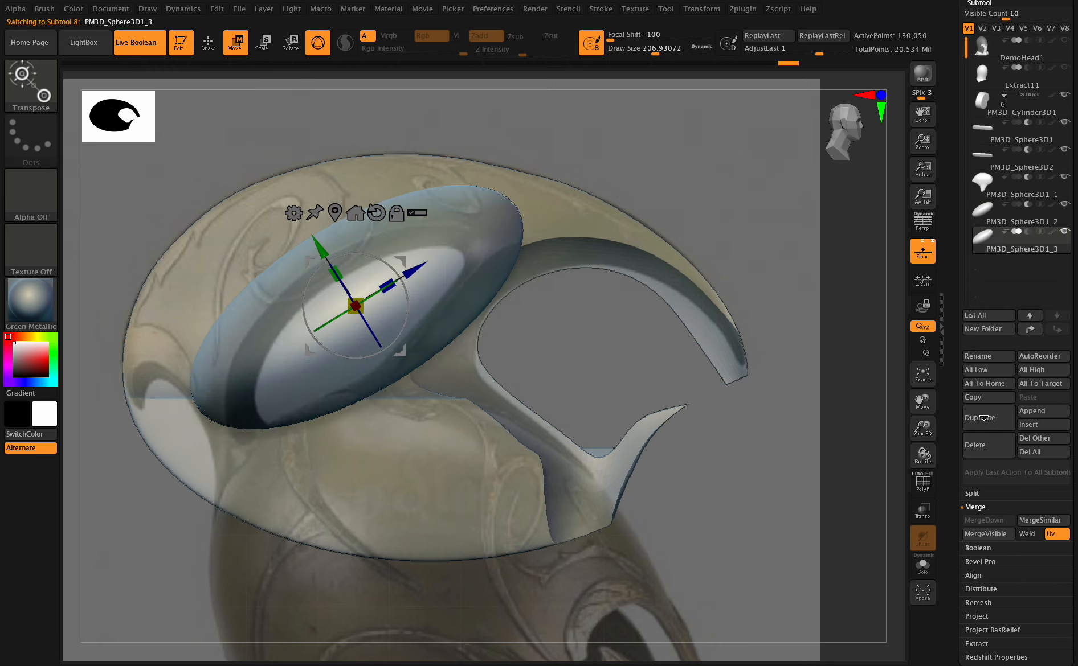
Step: Mirror the duplicate ellipsoid cutter to the opposite side of the crest and set it to subtract in the live boolean
scroll(996, 414, "down", 5)
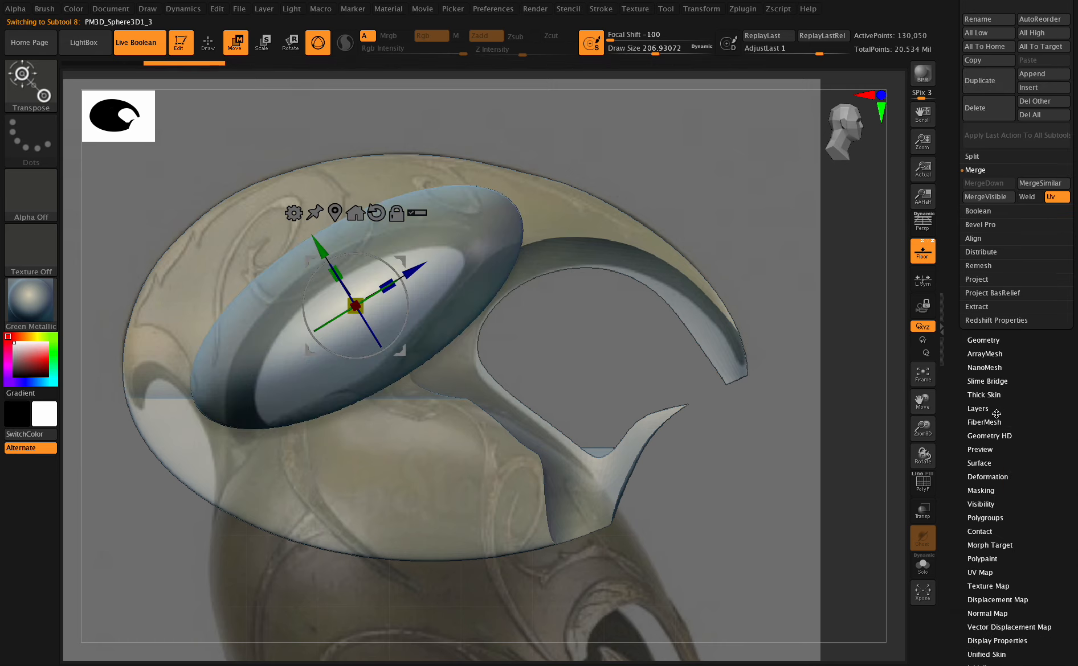
left_click(999, 475)
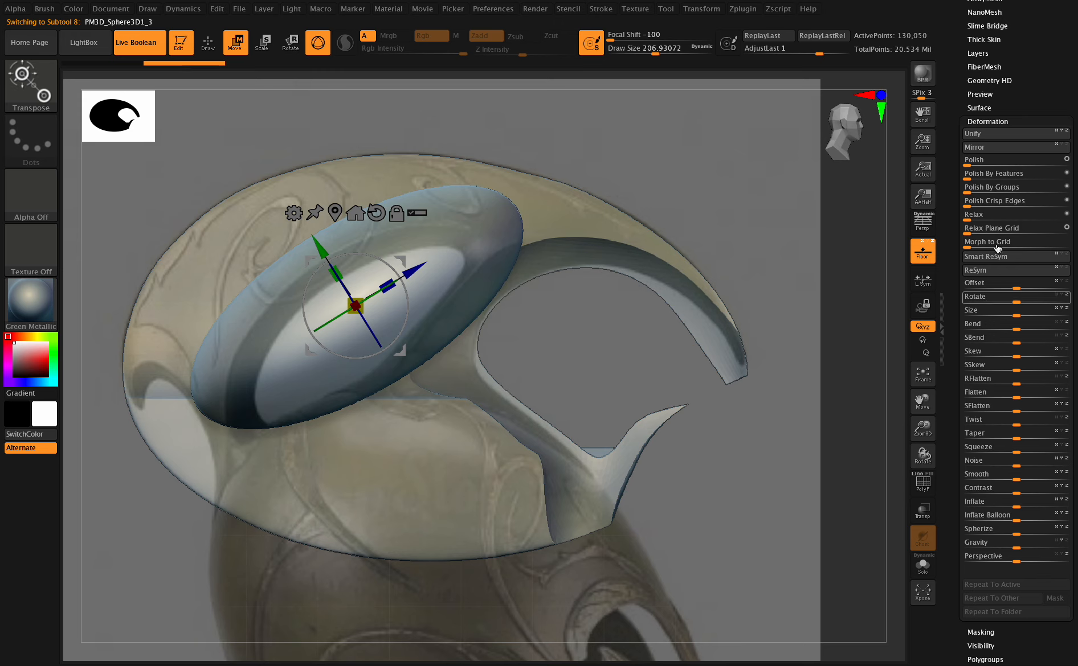
left_click(979, 144)
scroll(1023, 95, "up", 5)
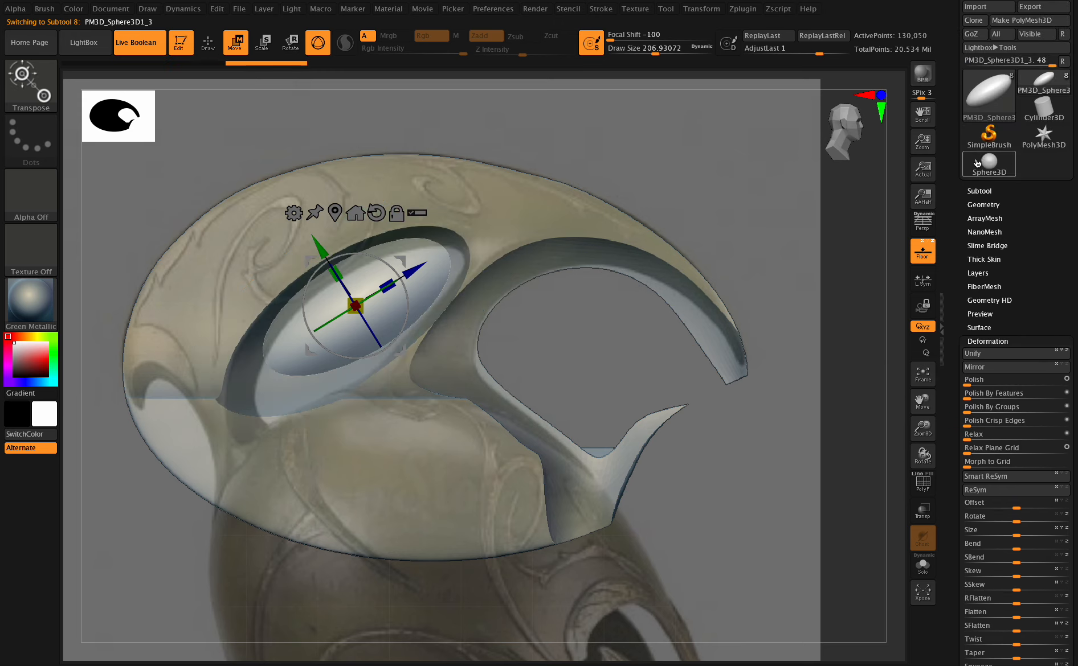
left_click(1029, 231)
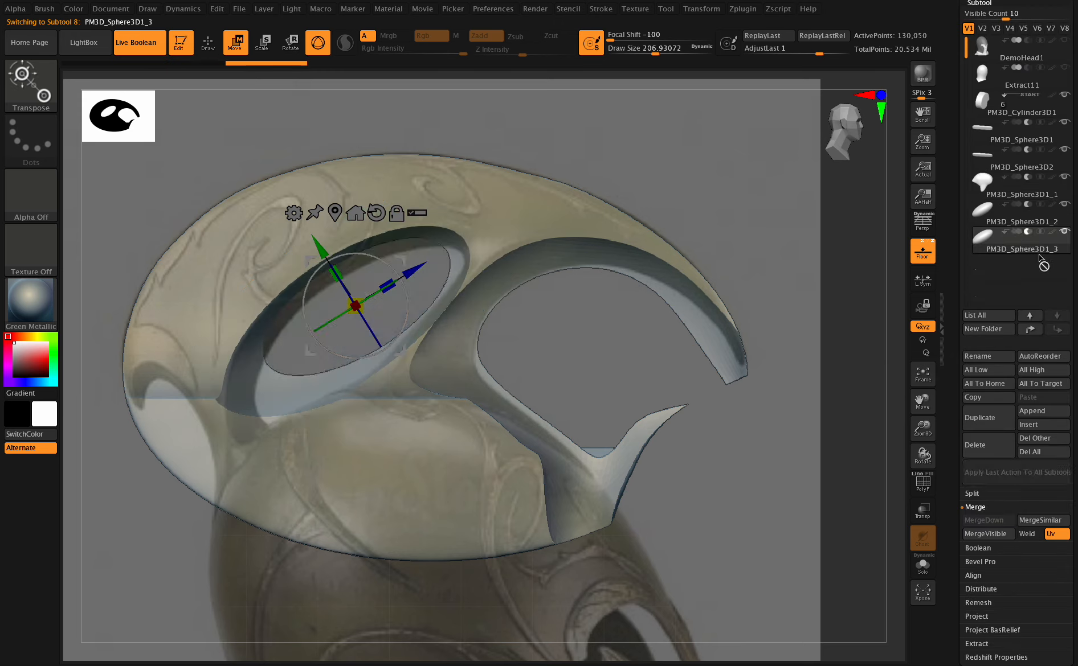
Step: Select PM3D_Sphere3D1_2 and merge it down with its mirrored copy into one cutter subtool
left_click_drag(927, 455, 919, 453)
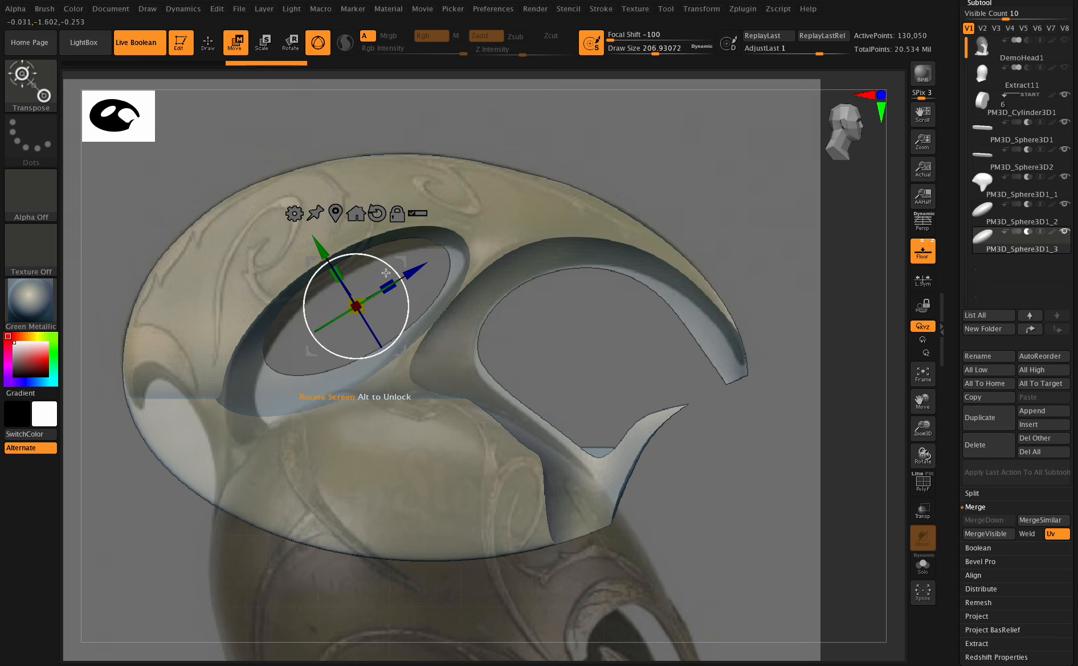
left_click(345, 272, "alt")
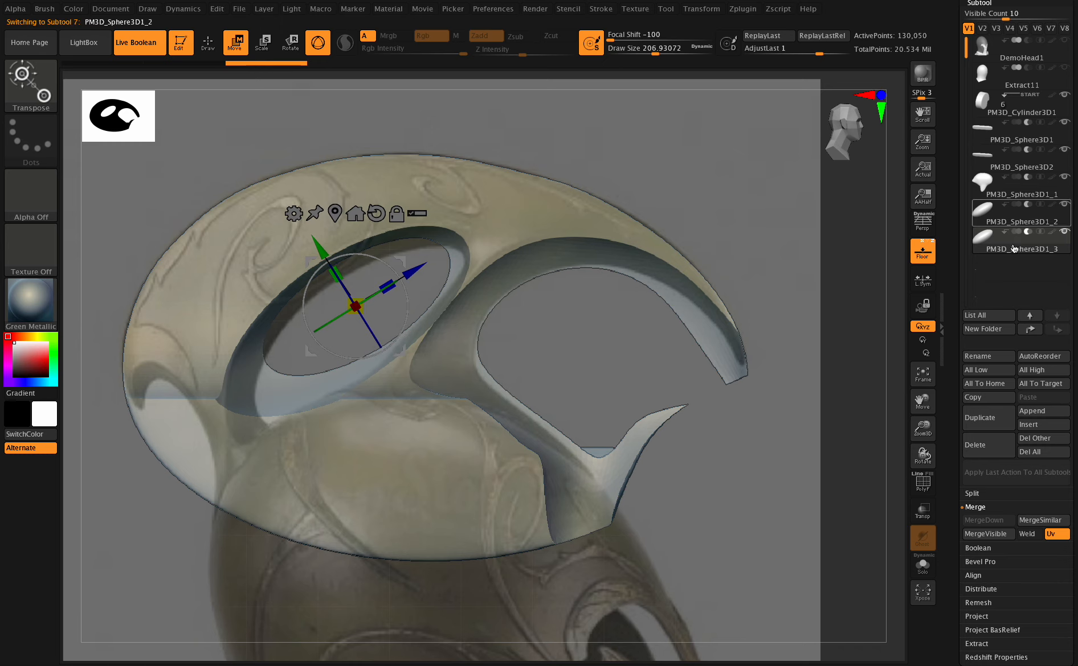
left_click(986, 521)
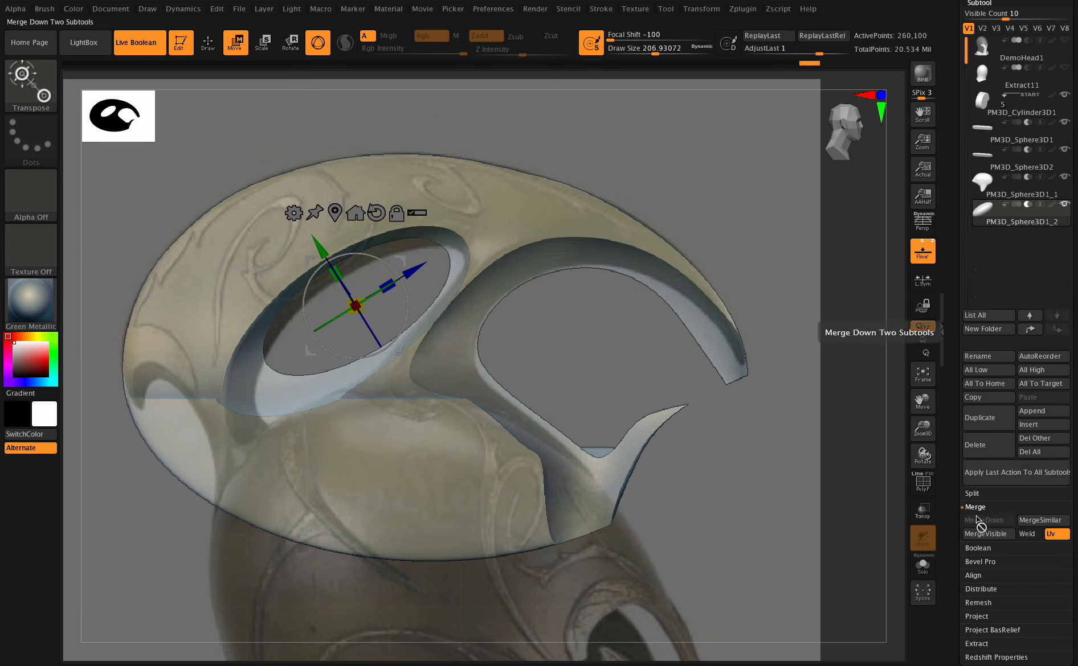
Step: Set the draw size to about 311 and nudge the merged cutter's upper edge with the Move brush to follow the reference opening
left_click(208, 42)
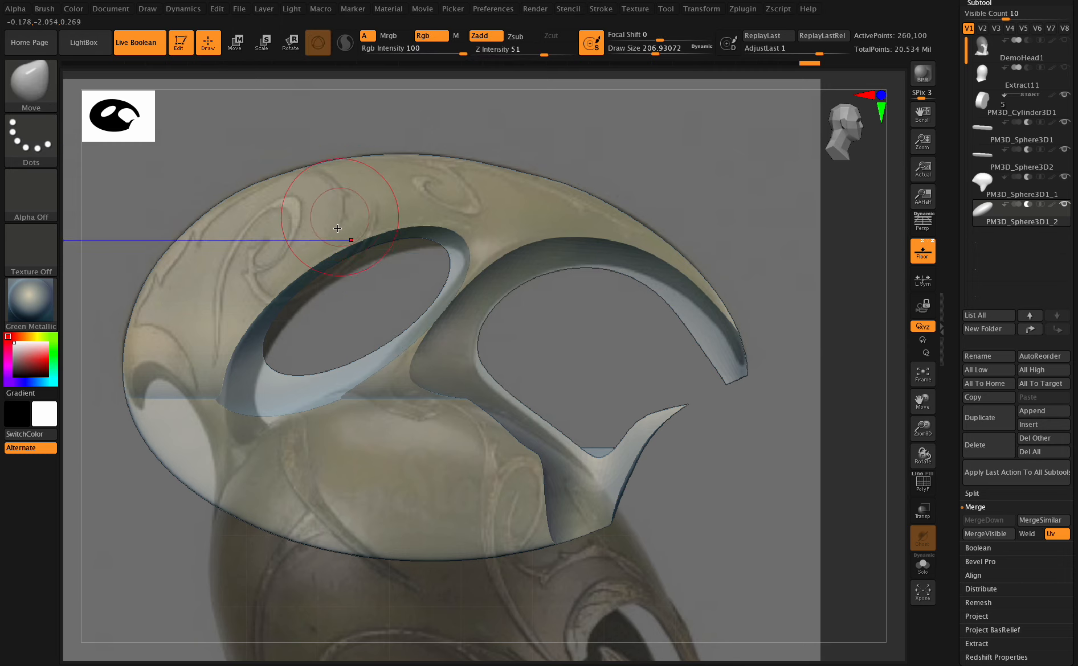
left_click(235, 45)
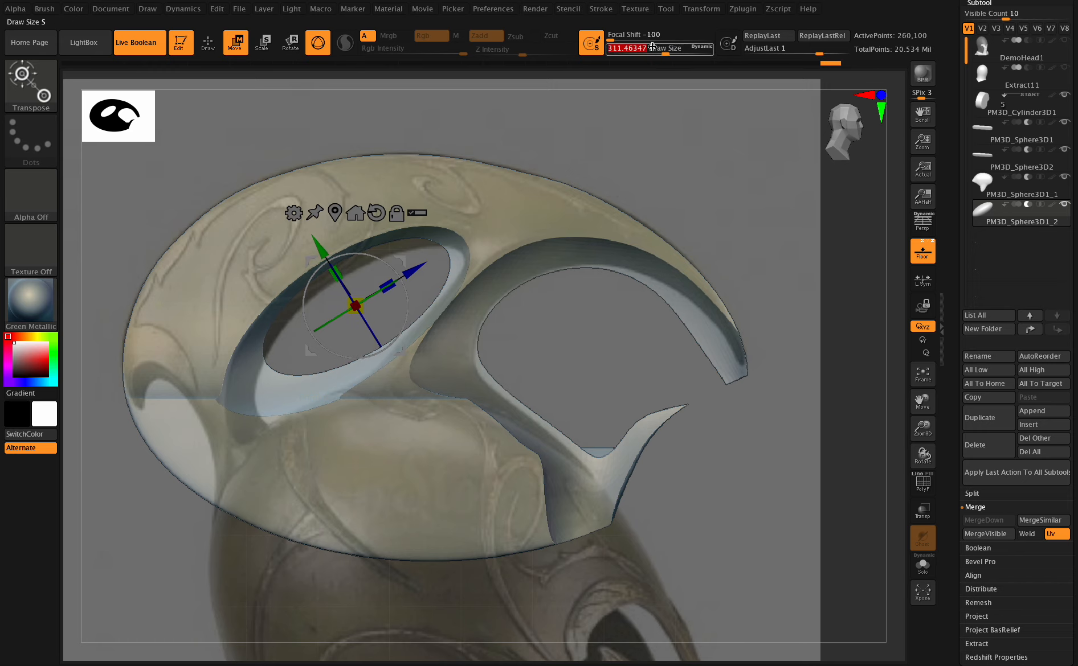
left_click(208, 42)
right_click_drag(342, 269, 343, 263)
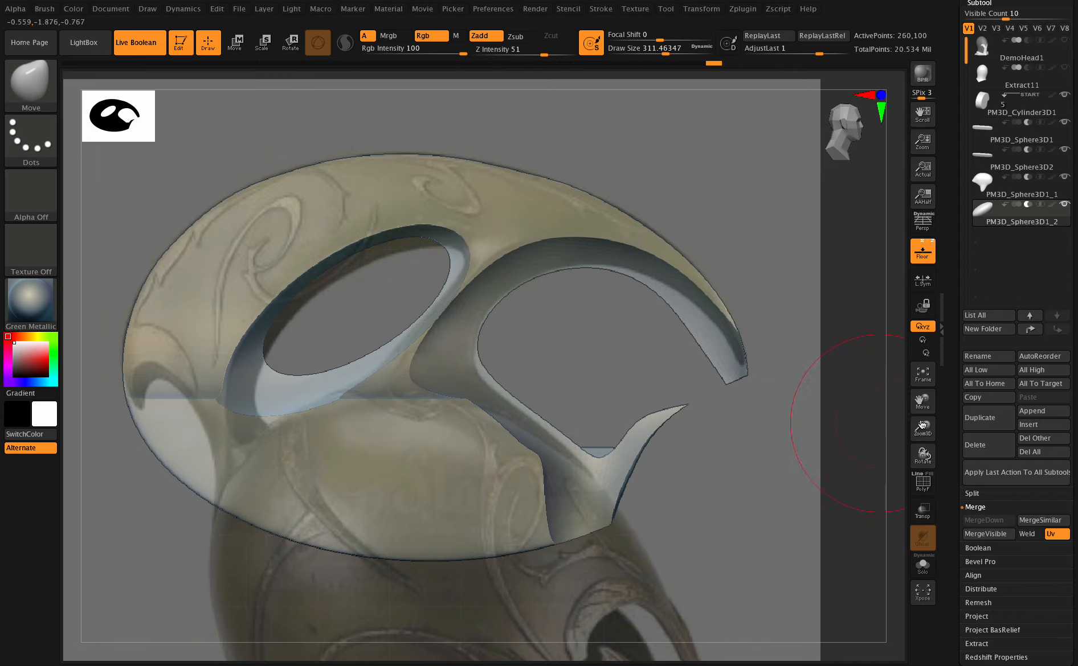
left_click_drag(924, 455, 928, 455)
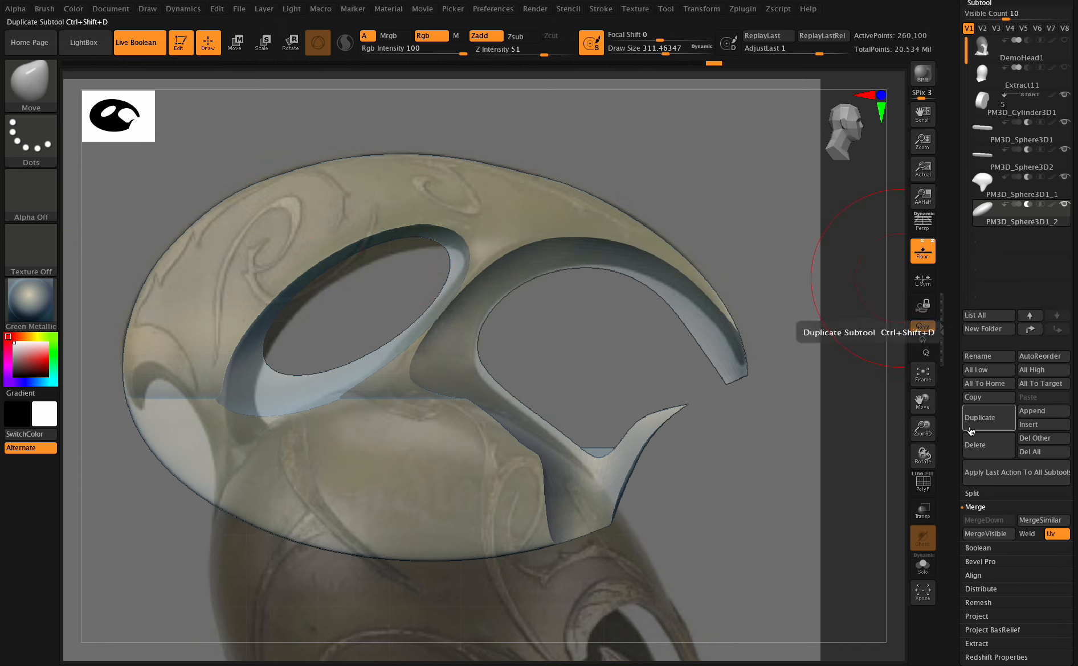
Step: Split the merged cutter into separate parts and delete the PM3D_Sphere3D1_2 half
left_click(979, 494)
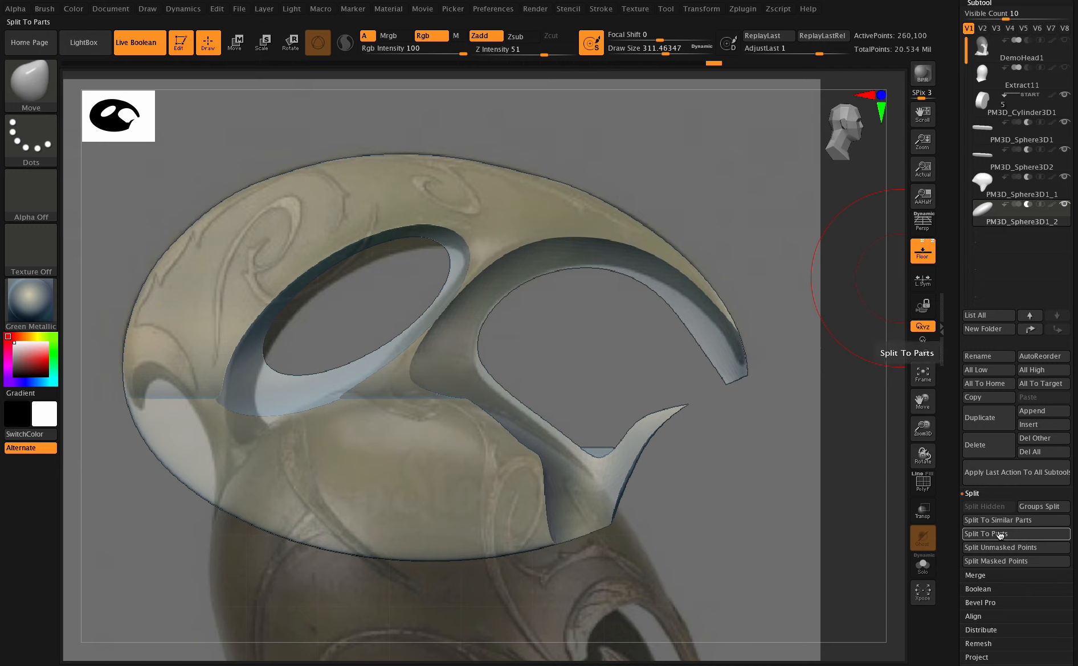
left_click(1000, 536)
left_click(1003, 536)
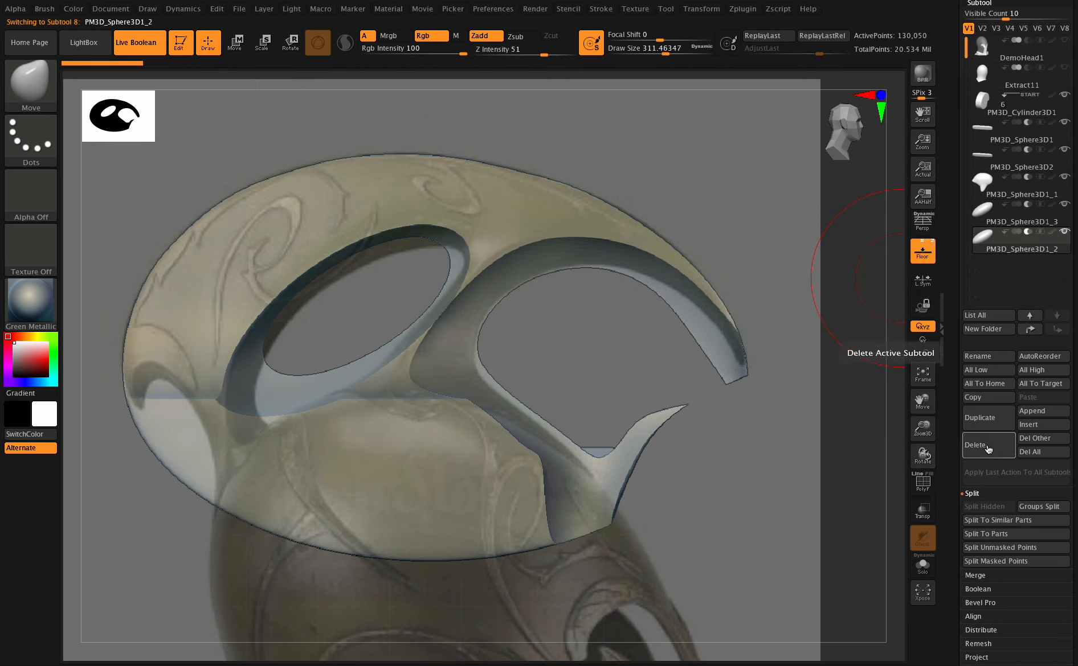
left_click_drag(922, 456, 948, 390)
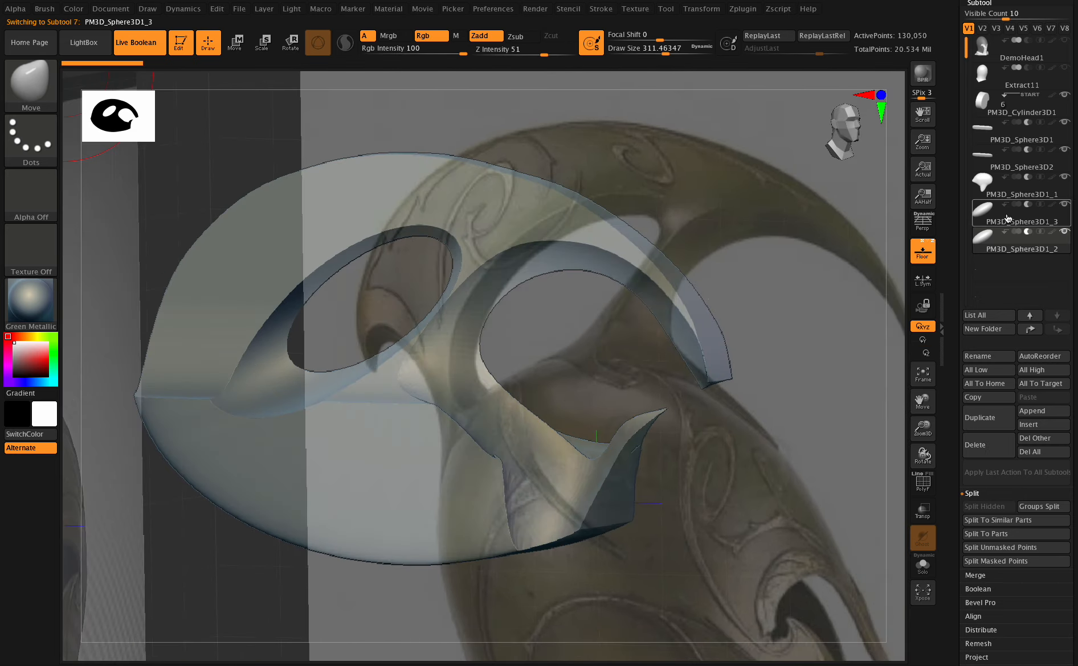
left_click(1010, 234)
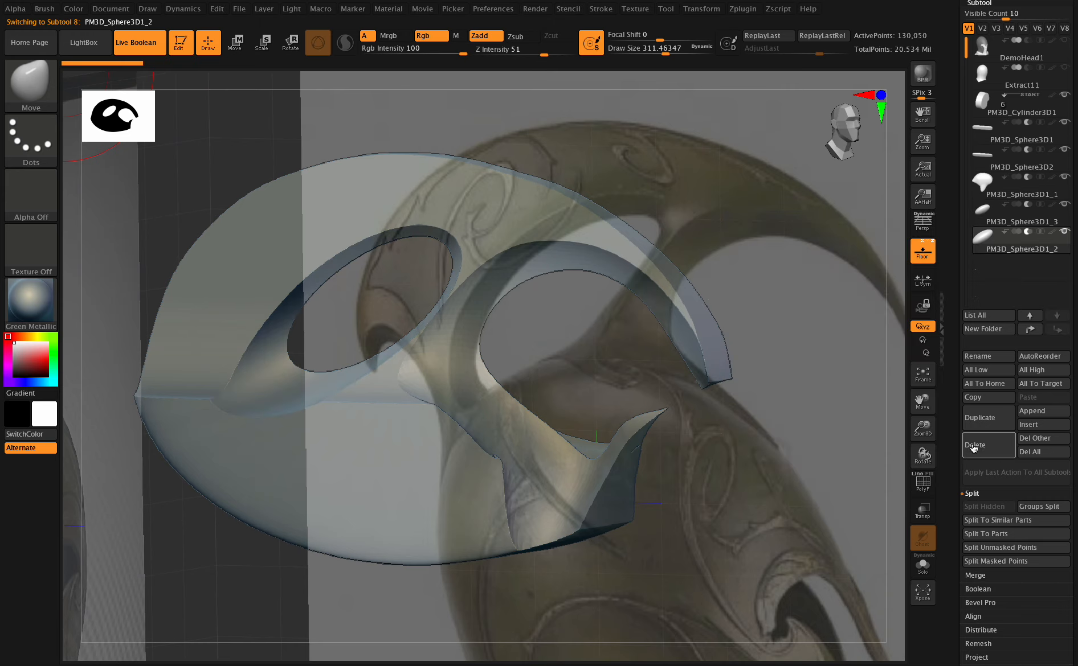
left_click(974, 447)
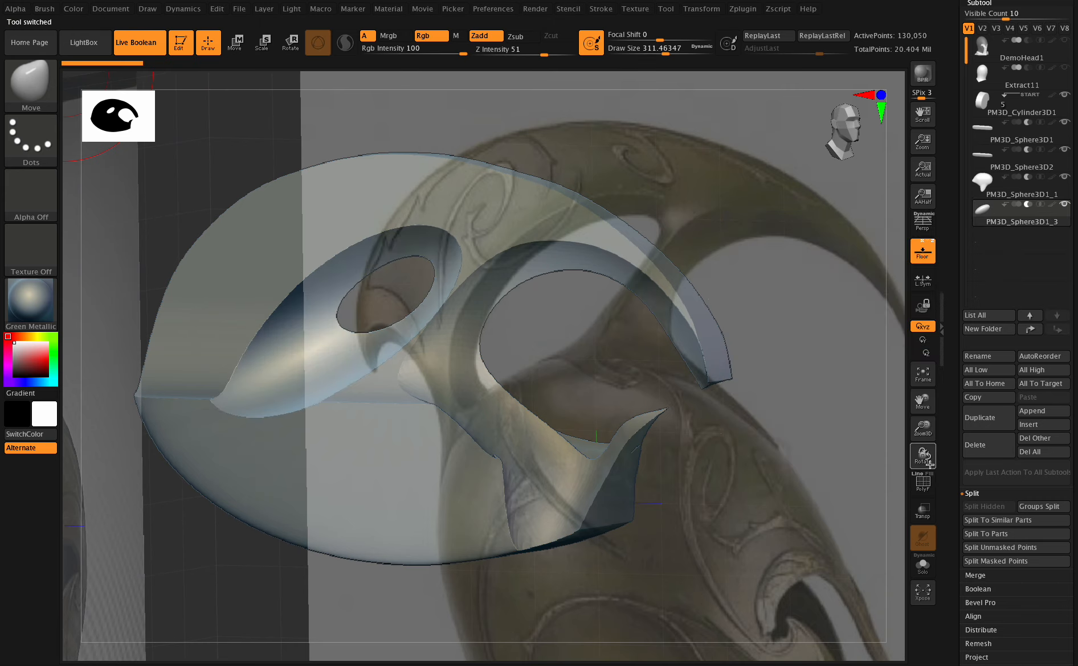
Step: Shift the remaining ellipsoid cutter along X and rotate it slightly in side view to match the reference opening
left_click_drag(922, 456, 351, 111)
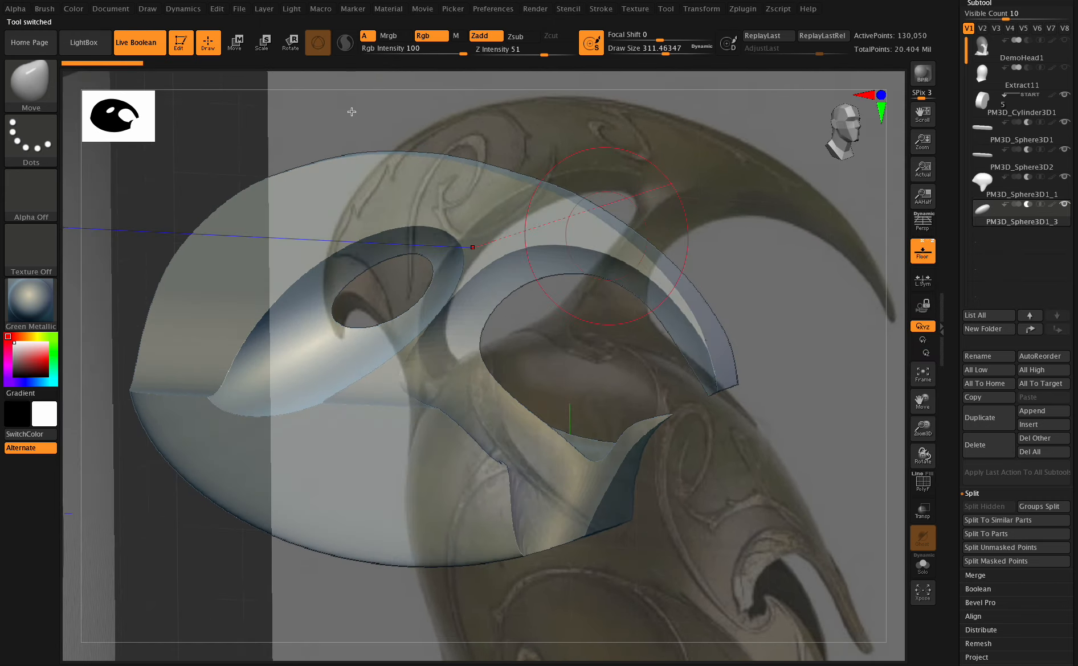
left_click(236, 43)
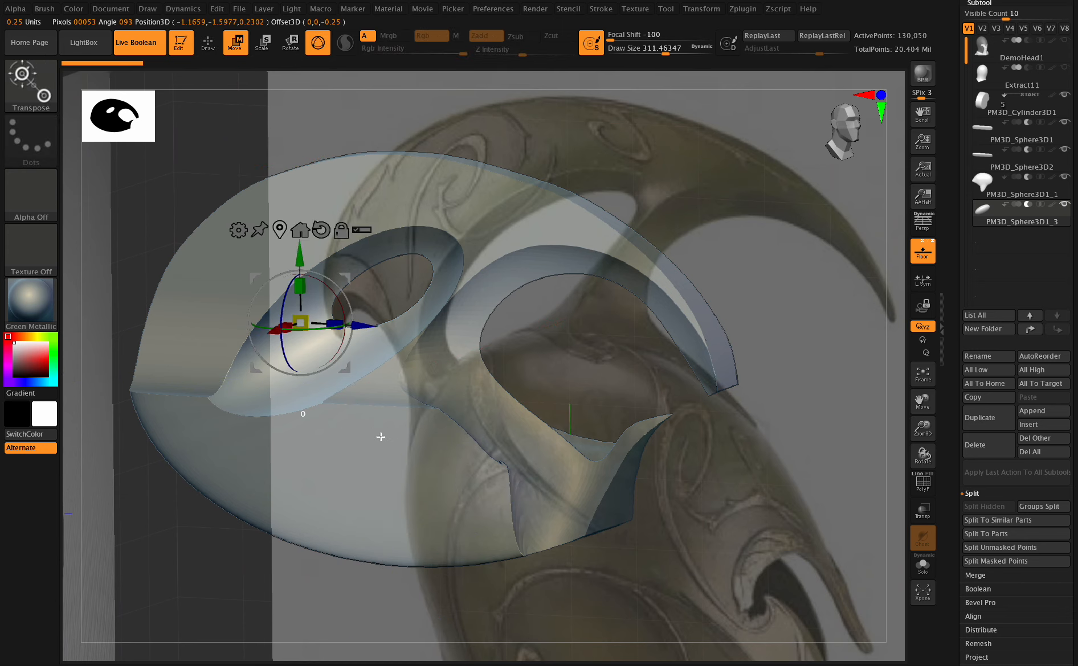
left_click_drag(381, 437, 380, 438)
left_click_drag(280, 333, 272, 330)
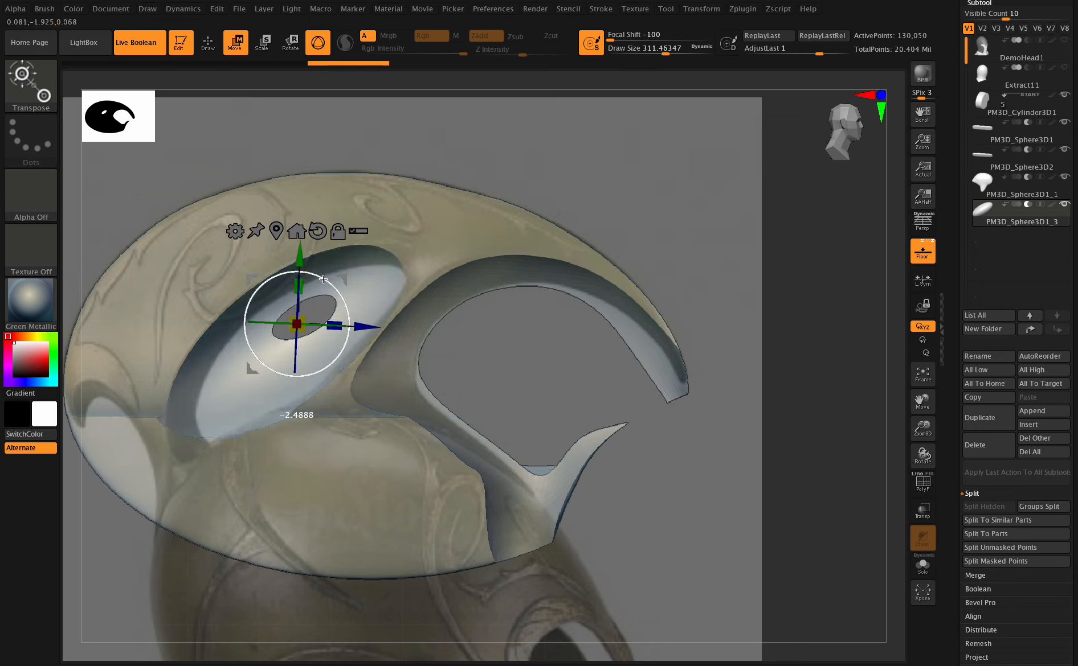
left_click_drag(324, 280, 327, 281)
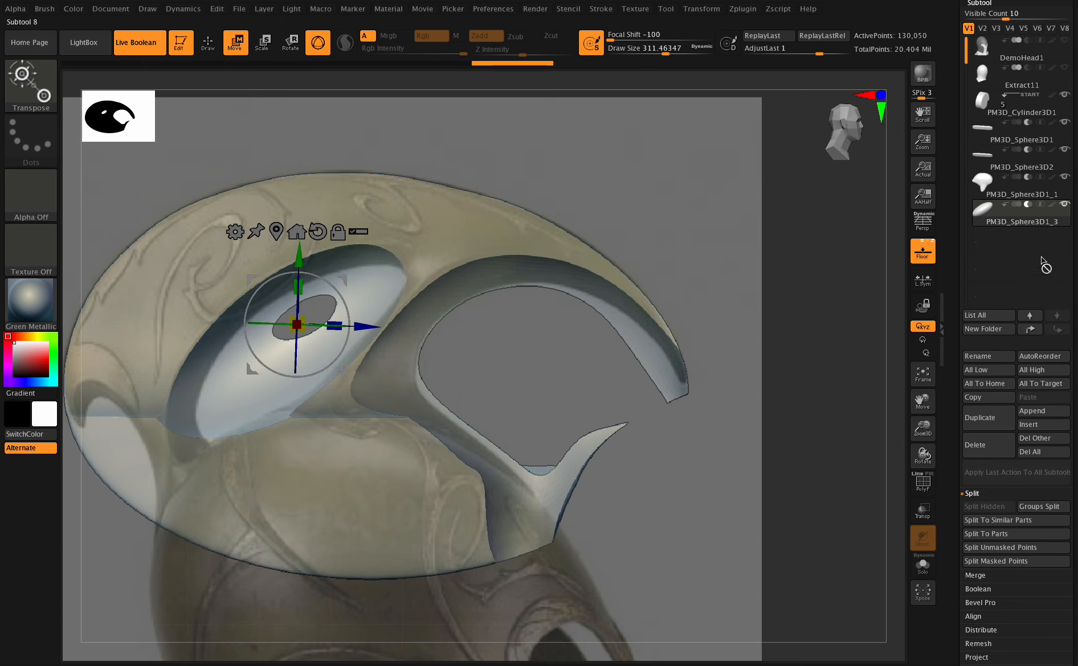
Step: Duplicate the adjusted cutter, set the copy to subtract, and mirror it to the other side of the crest
left_click(989, 424)
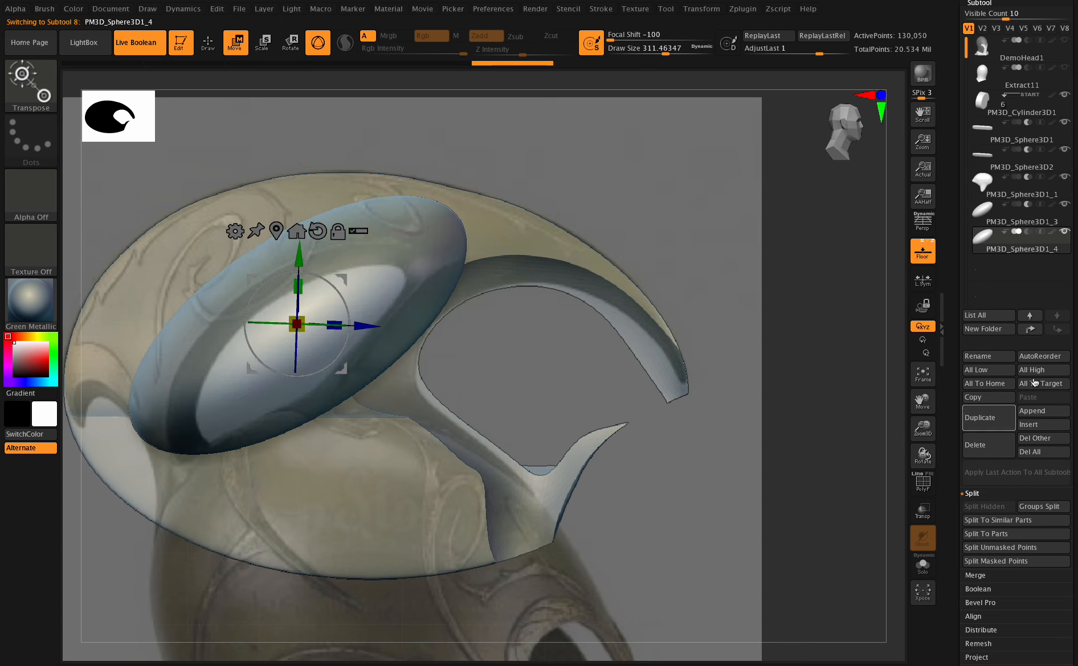
left_click(1028, 232)
left_click_drag(1009, 660, 1004, 441)
left_click(998, 619)
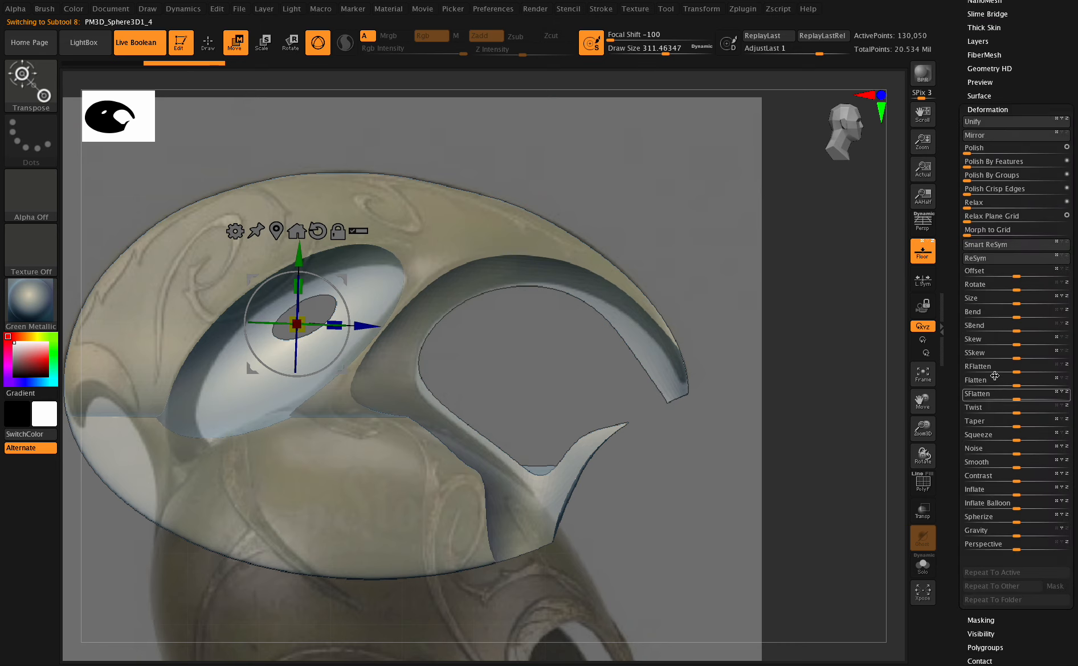
left_click(981, 147)
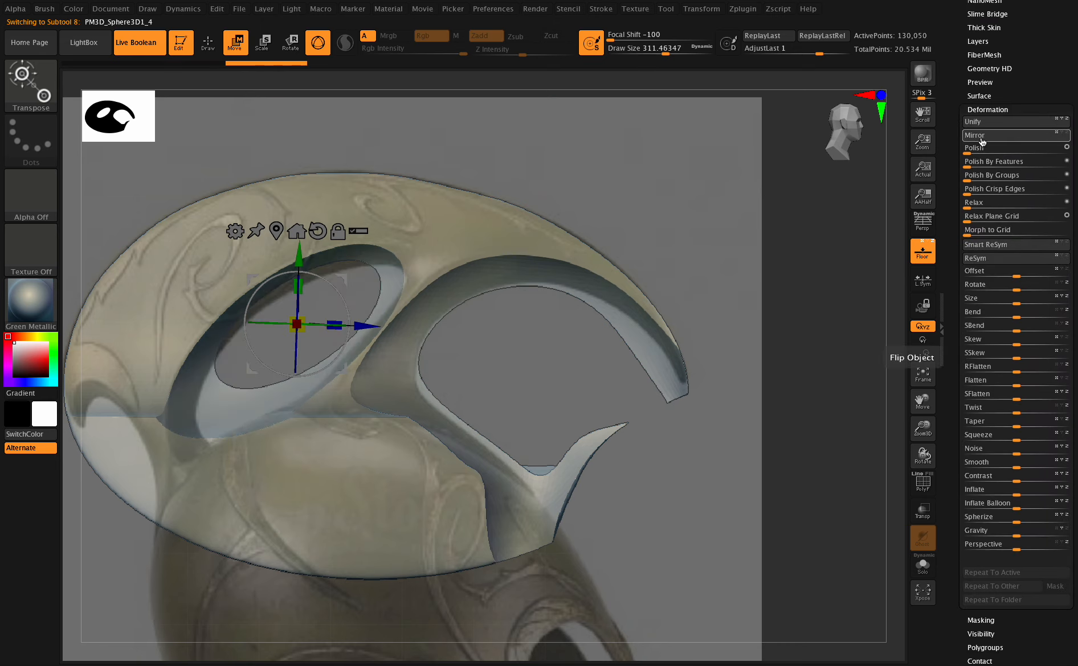
left_click_drag(920, 460, 926, 454)
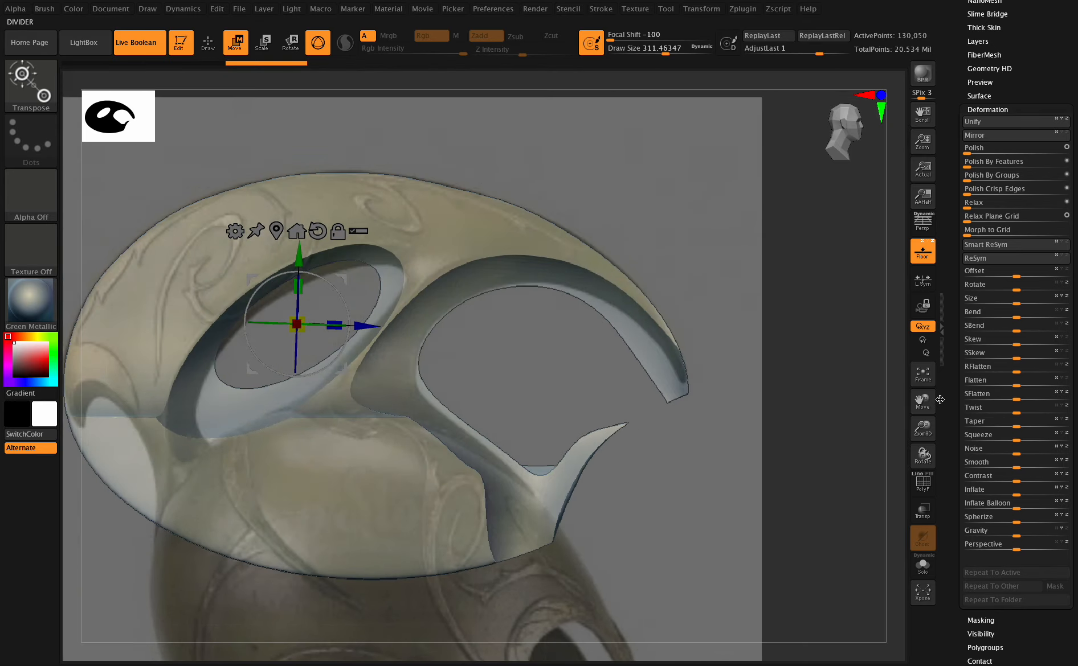
Step: Try to adjust the mirrored cutter's scale and angle against the reference opening, and undo both changes
left_click_drag(300, 283, 300, 323)
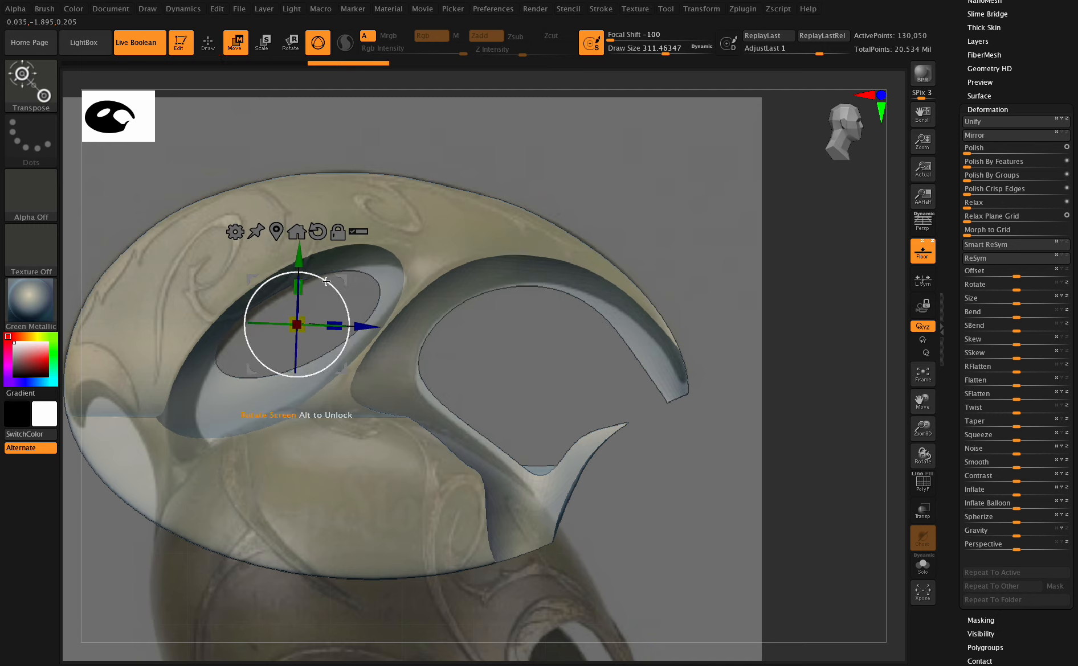
left_click_drag(324, 279, 318, 275)
left_click_drag(921, 452, 922, 454)
left_click_drag(1057, 80, 1057, 159)
left_click(993, 38)
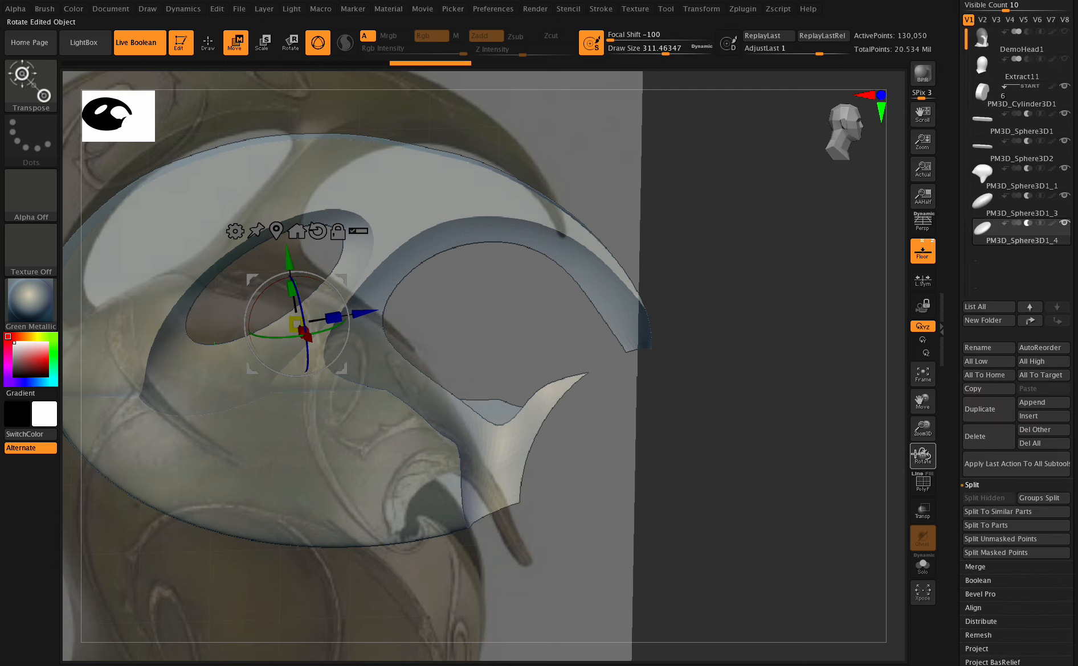
key("ctrl+z")
key("ctrl+z")
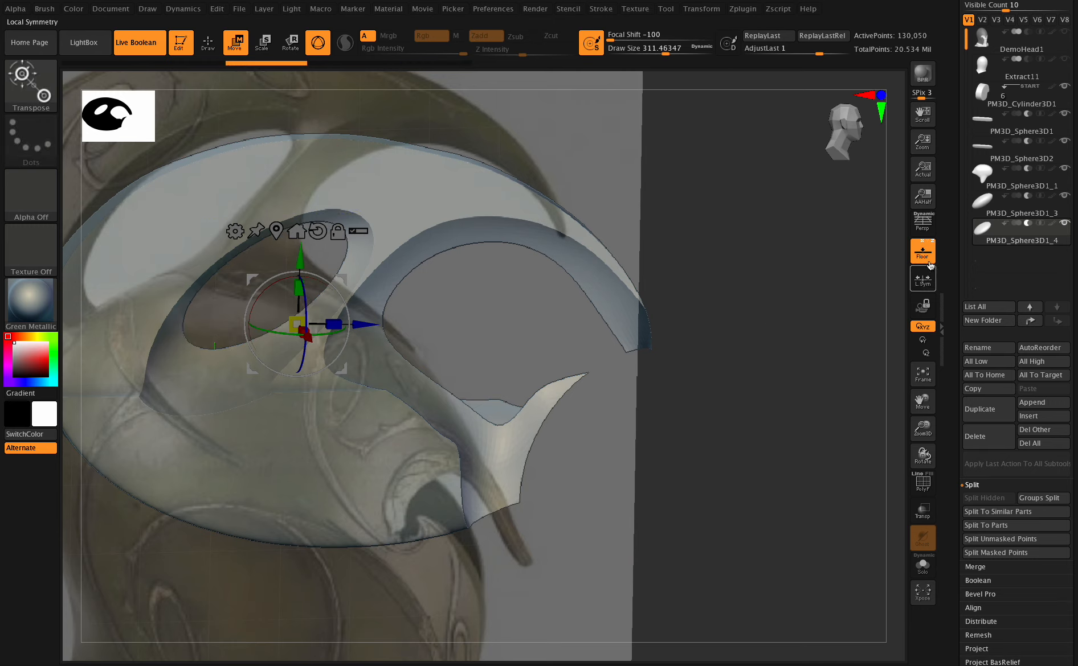
Step: Select PM3D_Sphere3D1_3 and merge it down with the mirrored cutter PM3D_Sphere3D1_4
left_click(1001, 213)
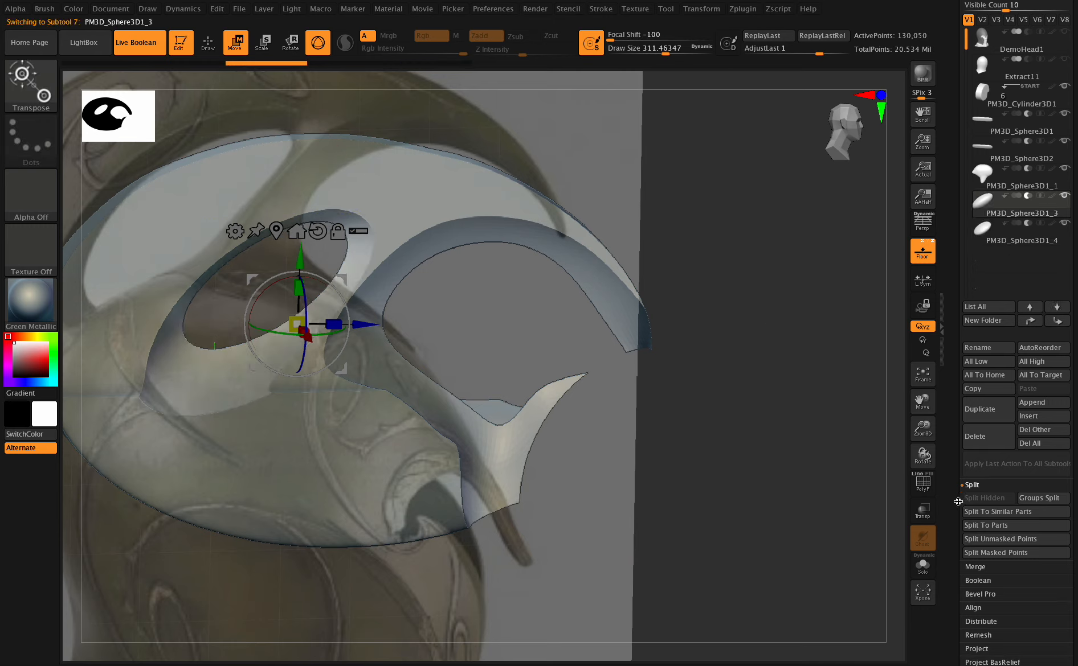
left_click(975, 567)
left_click(977, 511)
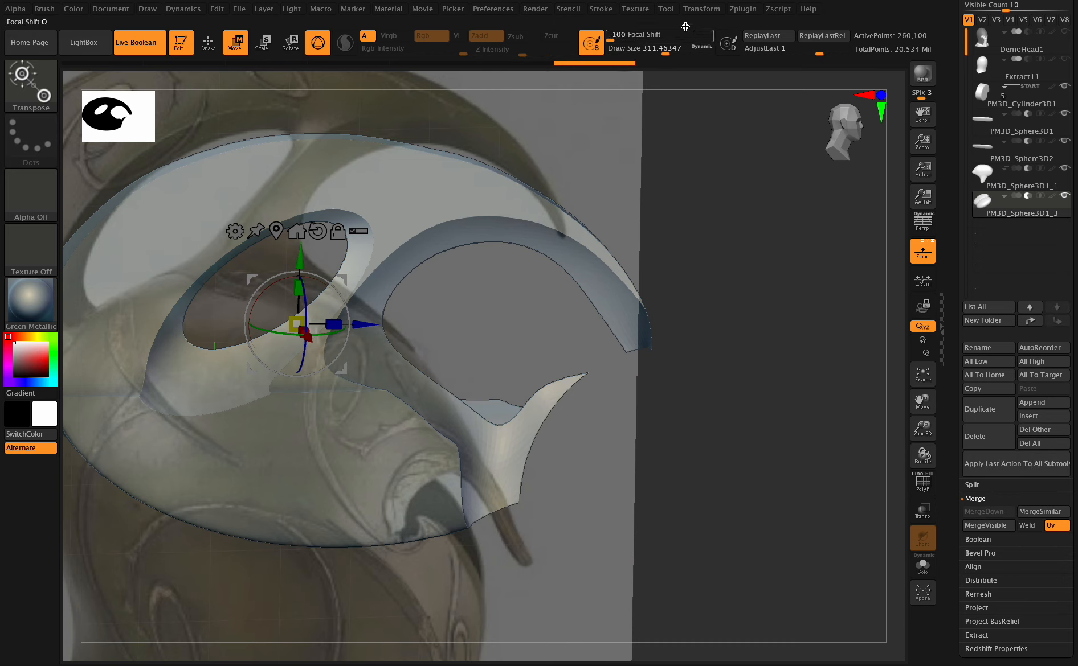
Step: Set the draw size to about 187 and refine the merged cutter's edge with the Move brush in side view
left_click(691, 9)
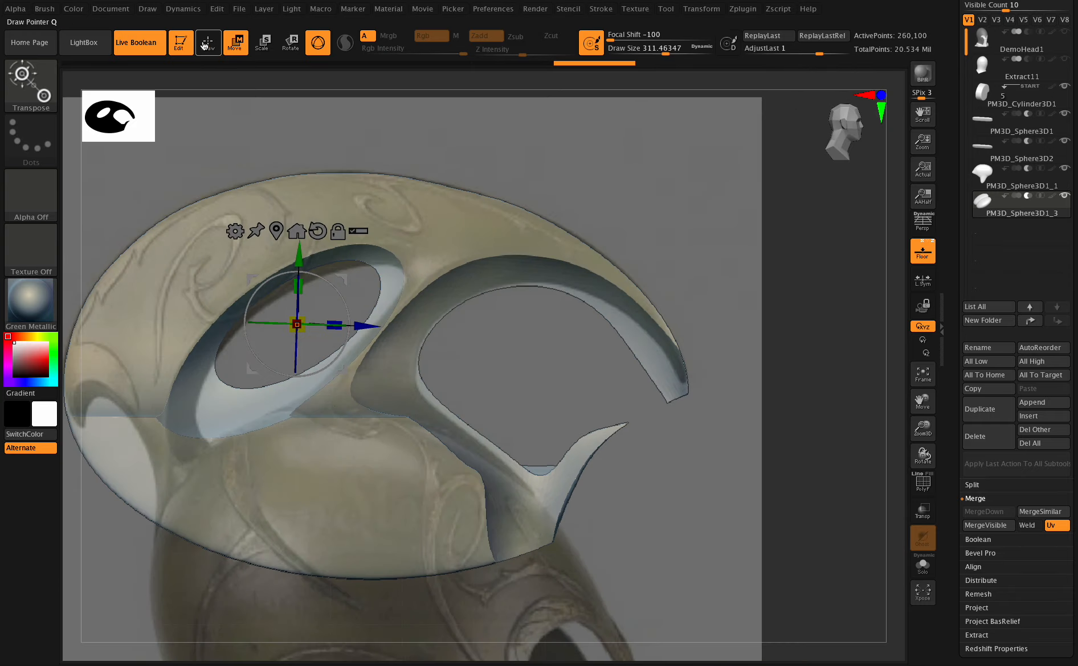
left_click(204, 46)
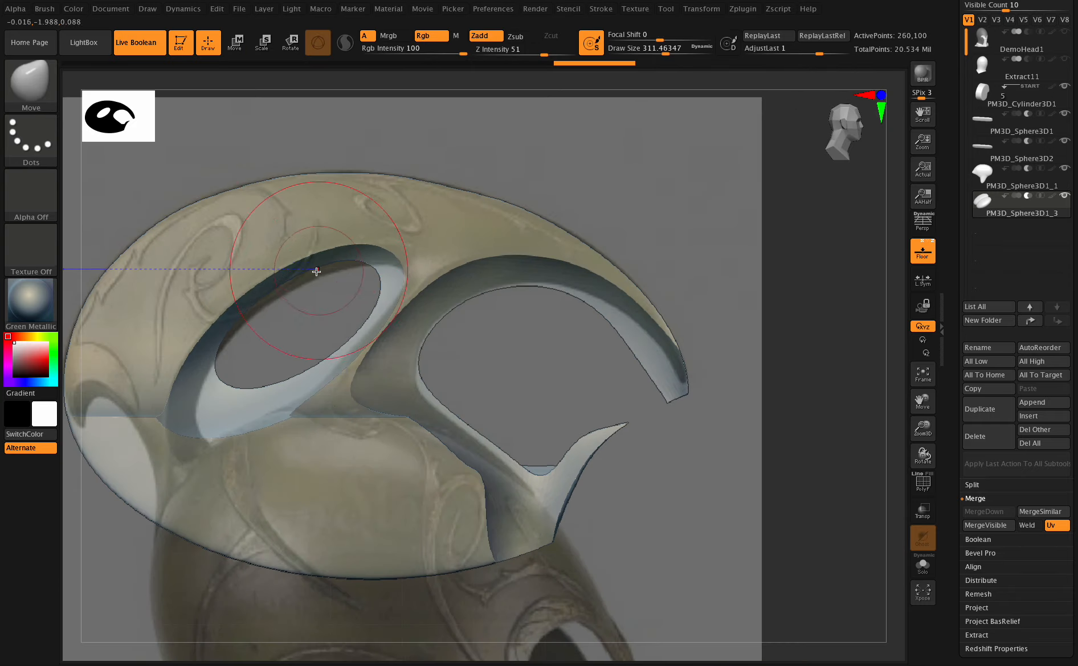
left_click_drag(664, 50, 650, 49)
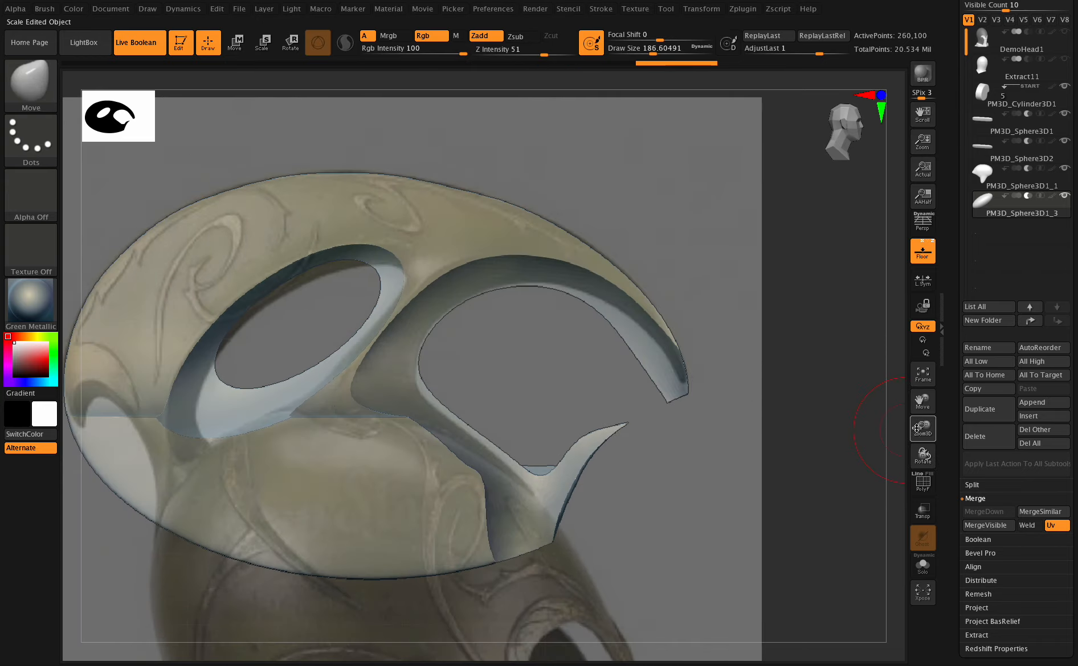
left_click_drag(922, 428, 922, 425)
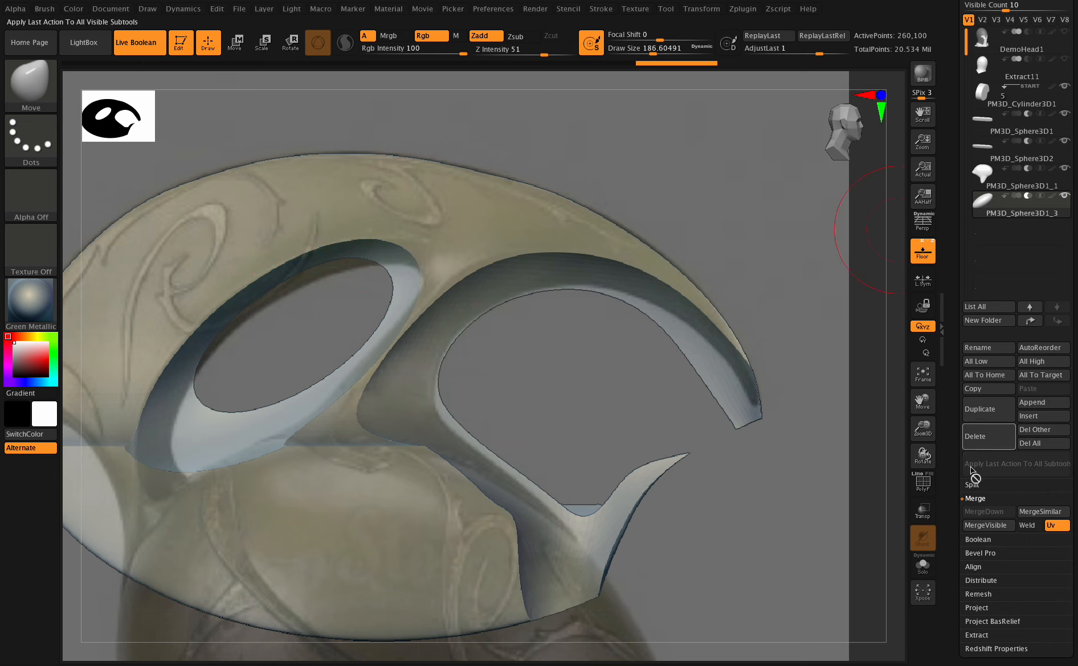
Step: Split the reshaped cutter pair into parts and delete one half, keeping PM3D_Sphere3D1_4
left_click(972, 485)
left_click(987, 526)
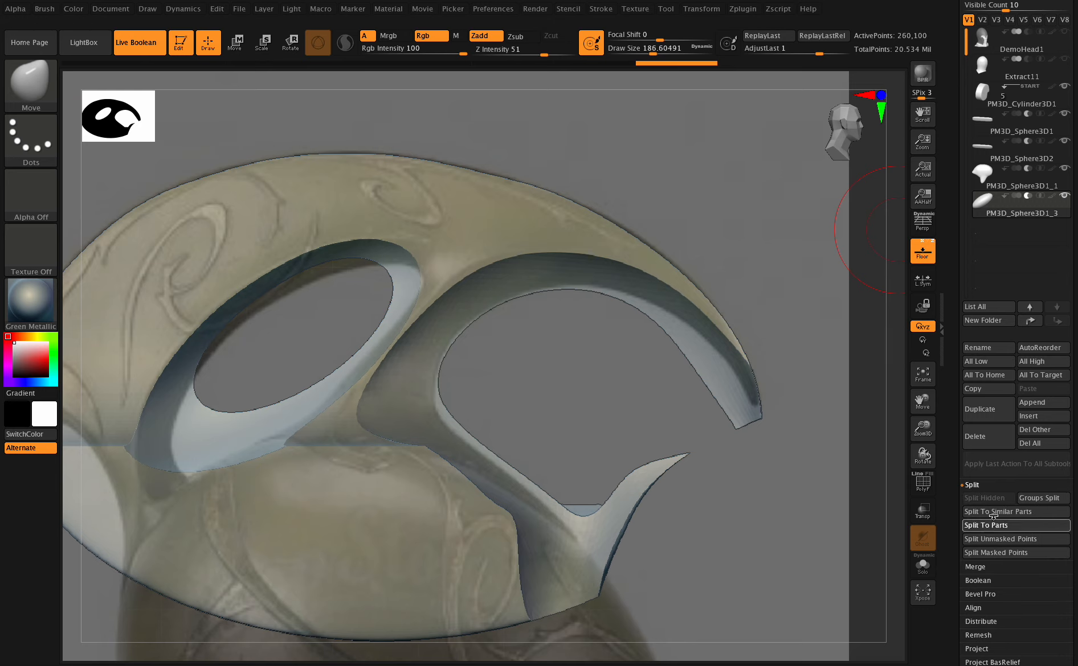
left_click(984, 450)
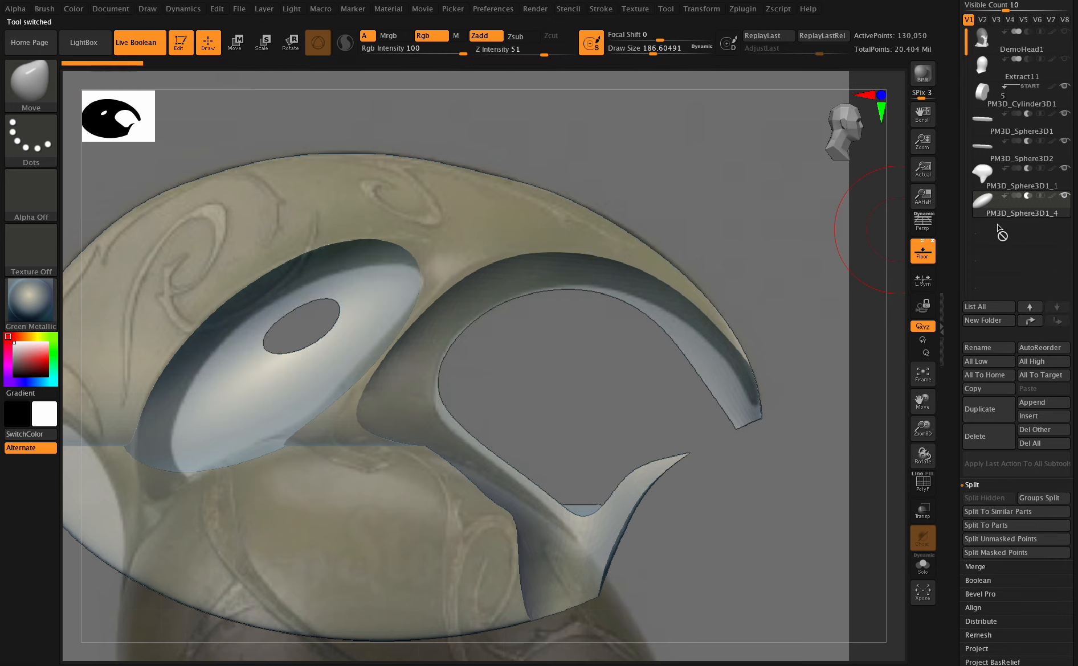
Step: Center the gizmo on cutter PM3D_Sphere3D1_4 and nudge the cutter slightly upward in side view with Live Boolean on
left_click(242, 52)
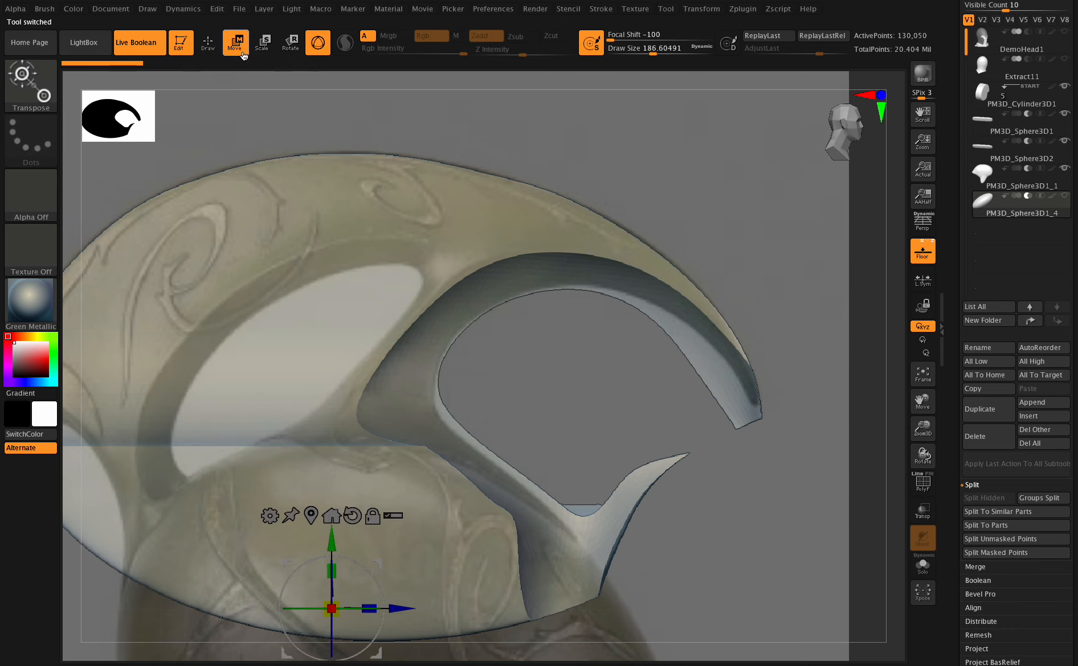
left_click(311, 514)
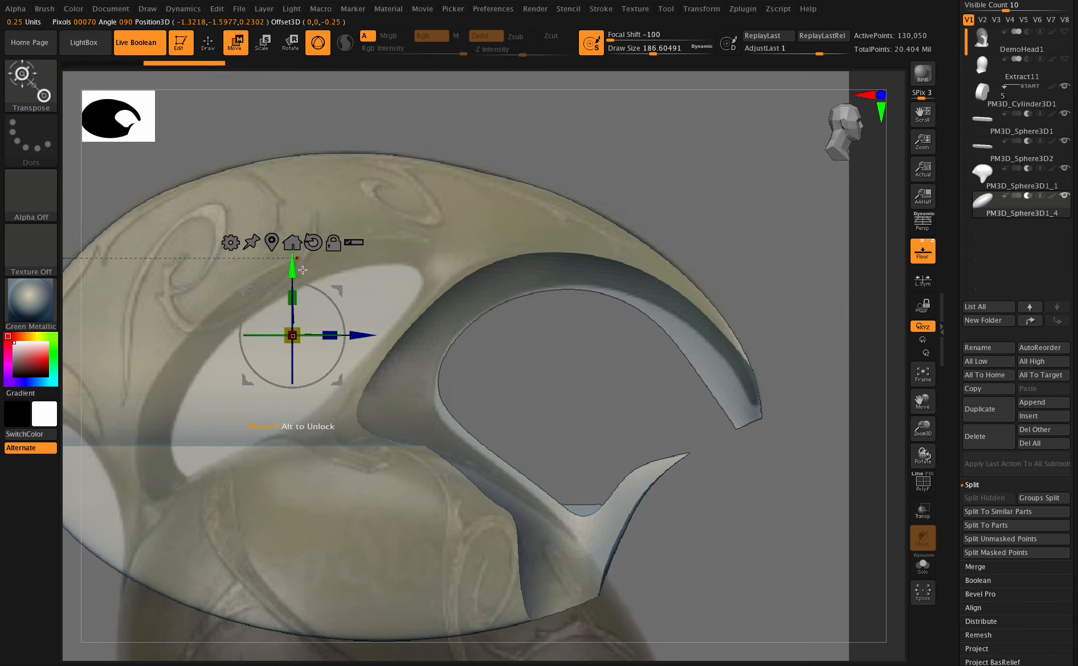
left_click(145, 47)
left_click(154, 54)
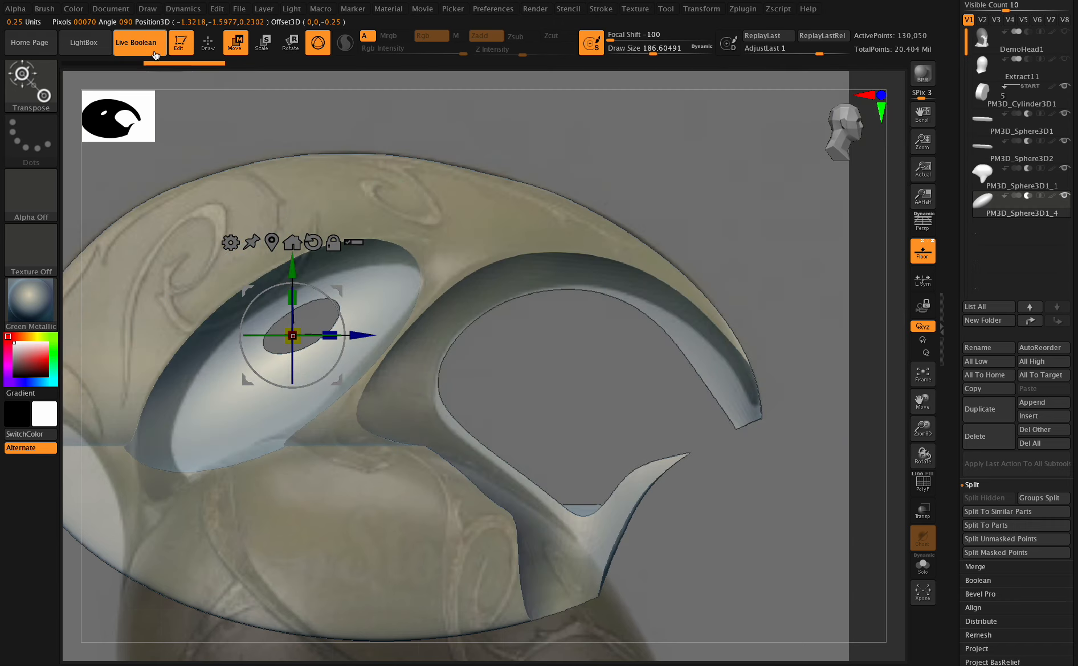
left_click_drag(293, 265, 295, 261)
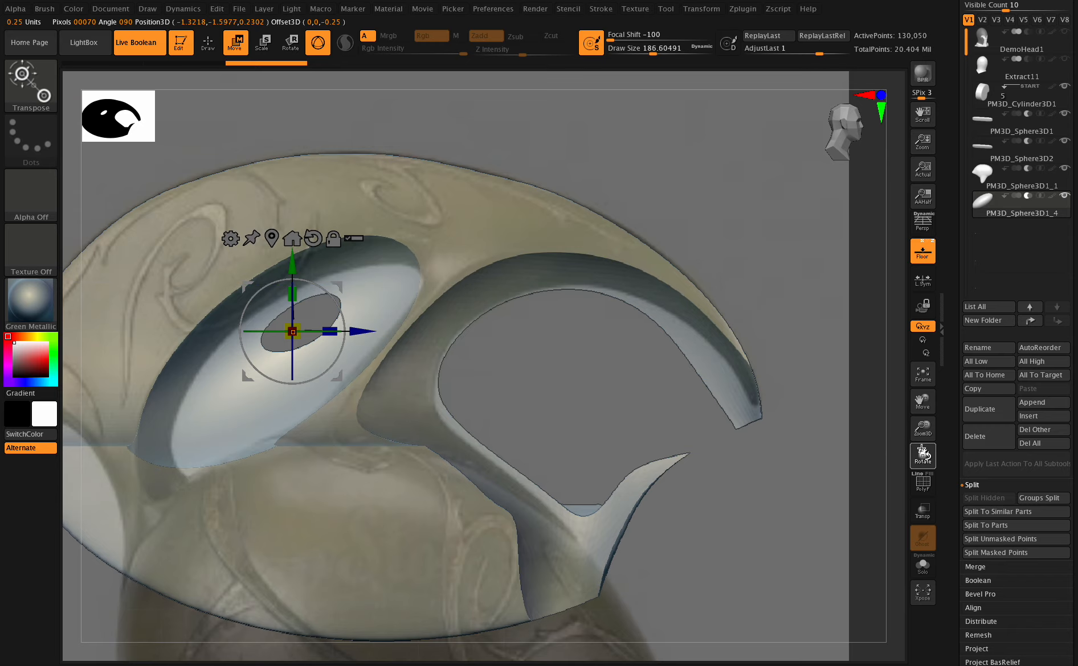
Step: Turn off symmetry and shift cutter PM3D_Sphere3D1_4 sideways away from the crest's centre, checking its cut in side view
left_click_drag(921, 452, 922, 451)
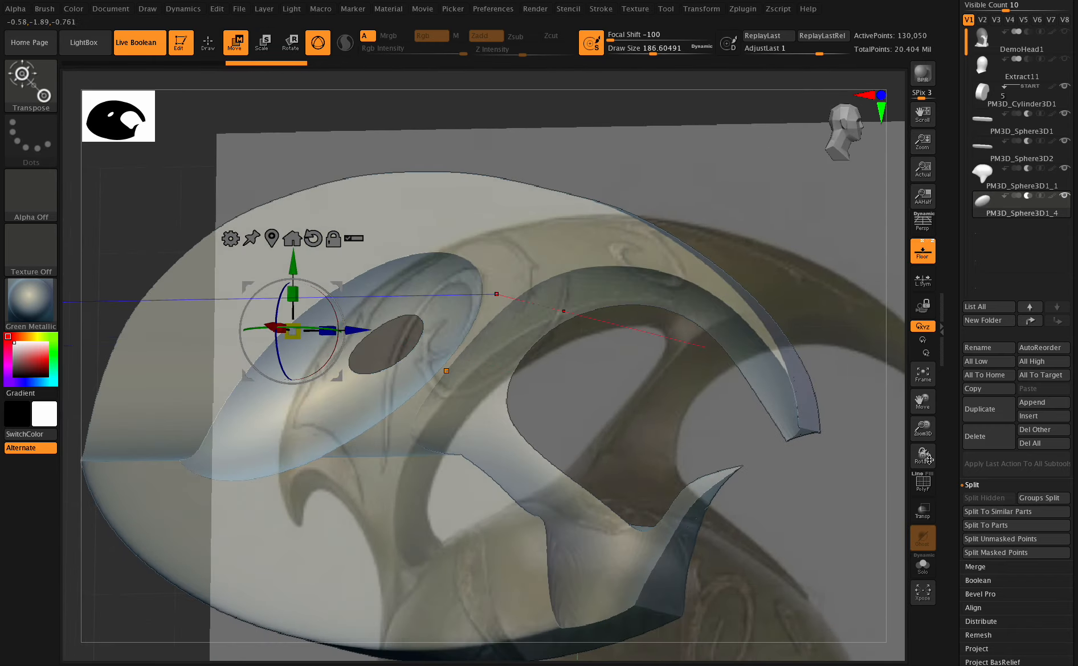
left_click_drag(922, 457, 916, 501, "shift")
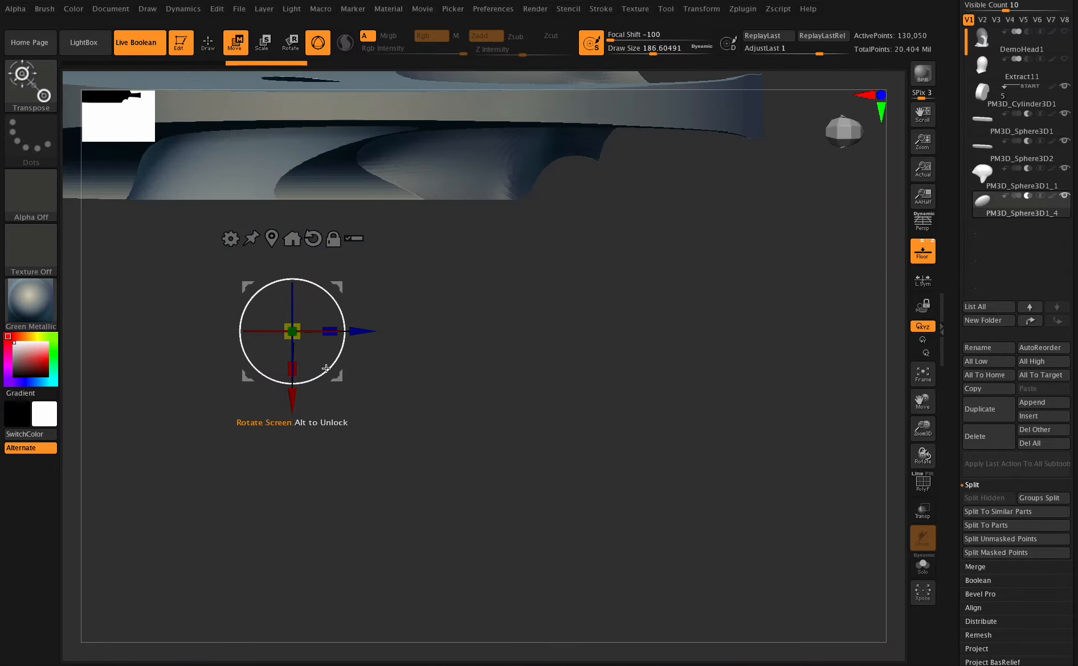
left_click_drag(294, 401, 294, 408)
left_click_drag(925, 402, 937, 457)
mouse_move(924, 457)
left_mouse_down()
mouse_move(930, 418)
mouse_move(914, 455)
left_mouse_up()
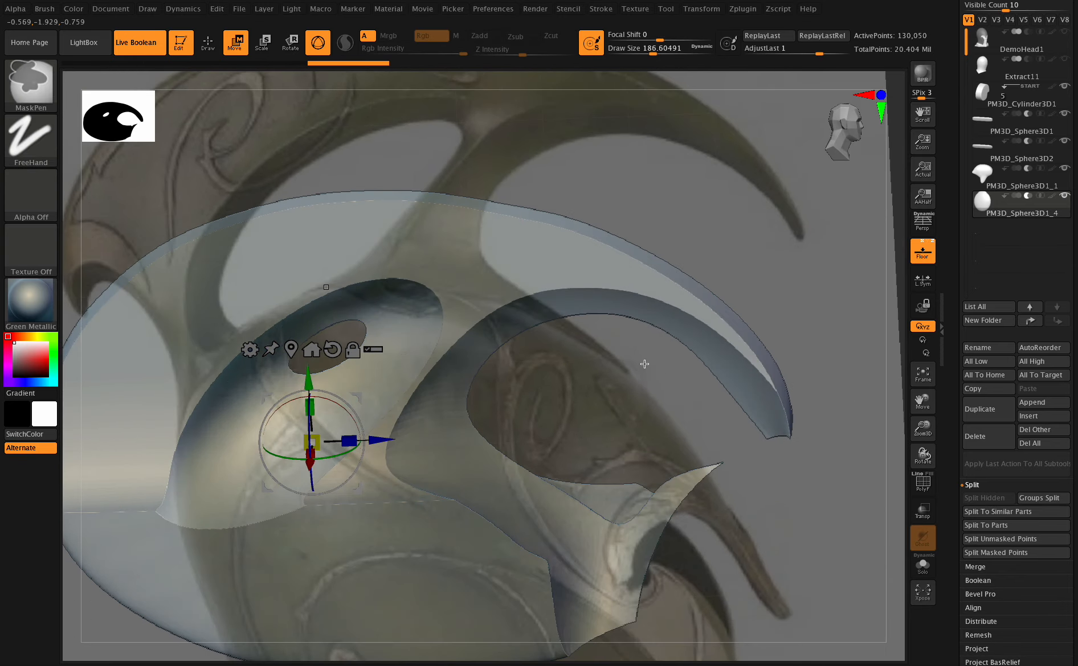
left_click(692, 12)
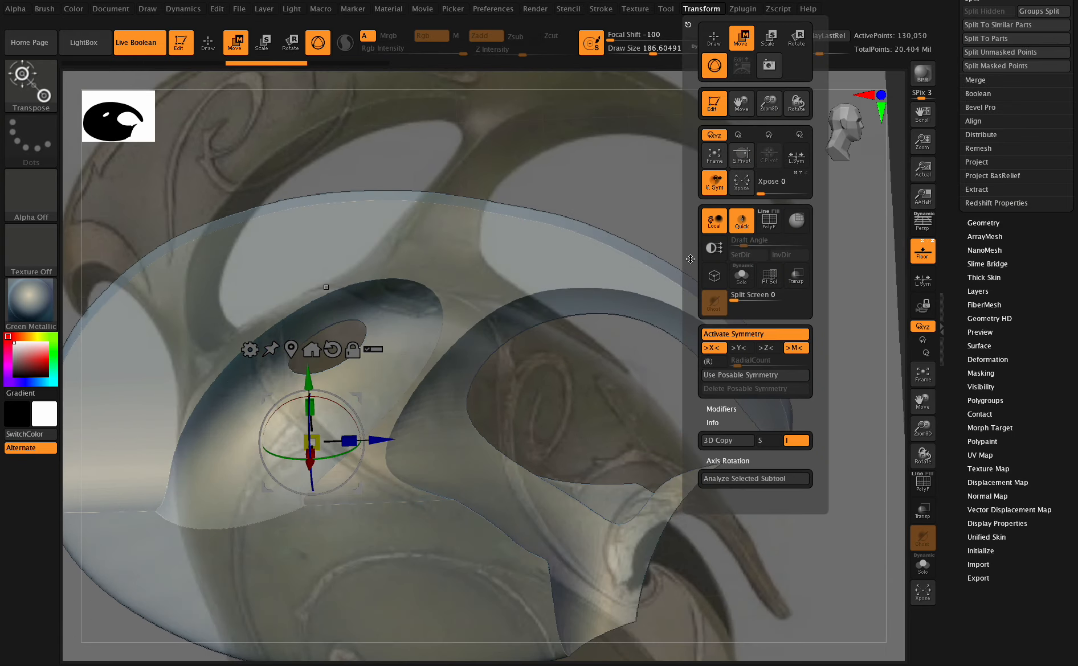
left_click(721, 335)
left_click_drag(311, 462, 334, 456)
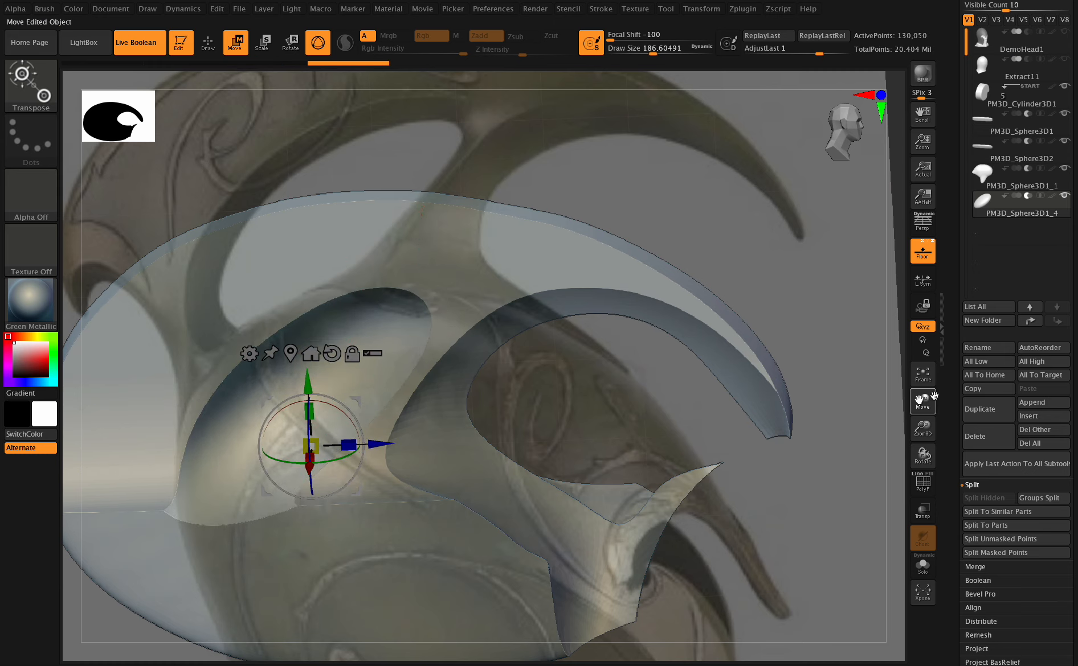
left_click_drag(933, 397, 987, 364)
mouse_move(922, 455)
left_mouse_down()
mouse_move(880, 451)
mouse_move(923, 446)
left_mouse_up()
left_click_drag(925, 401, 938, 379)
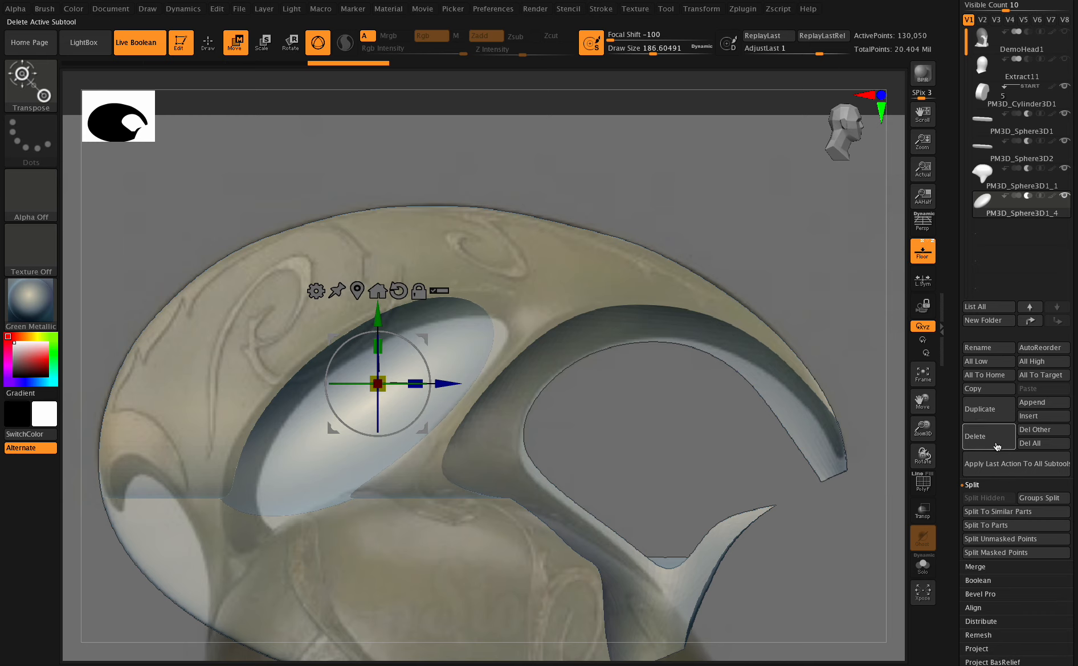
Step: Try a duplicate of the cutter mirrored across X and set to subtract, and delete the copy
left_click(992, 419)
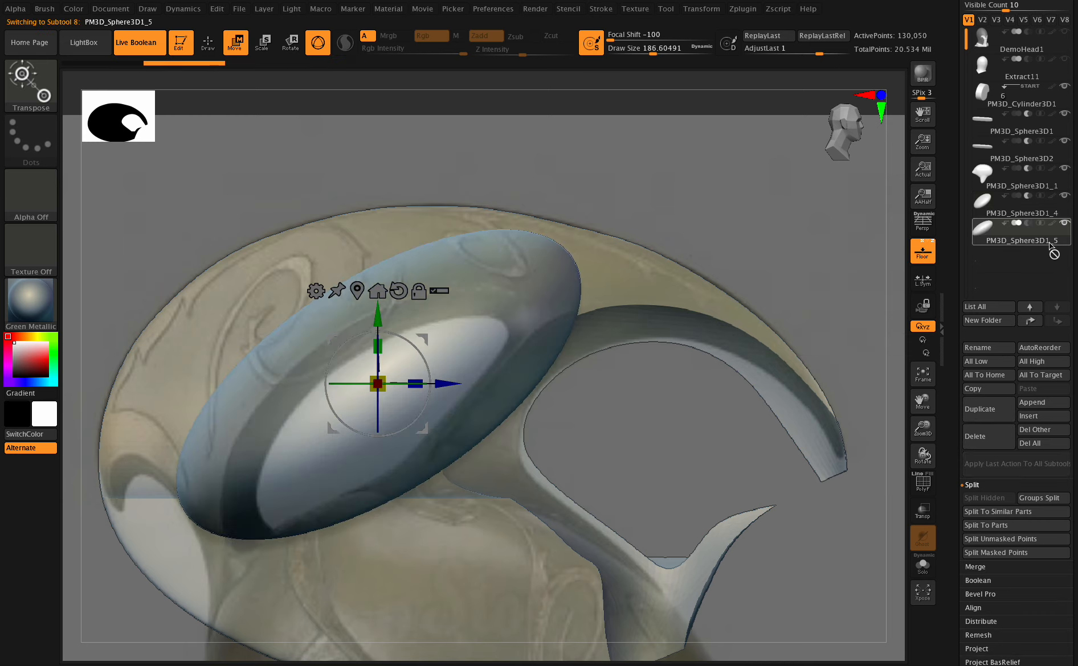
scroll(1028, 320, "down", 5)
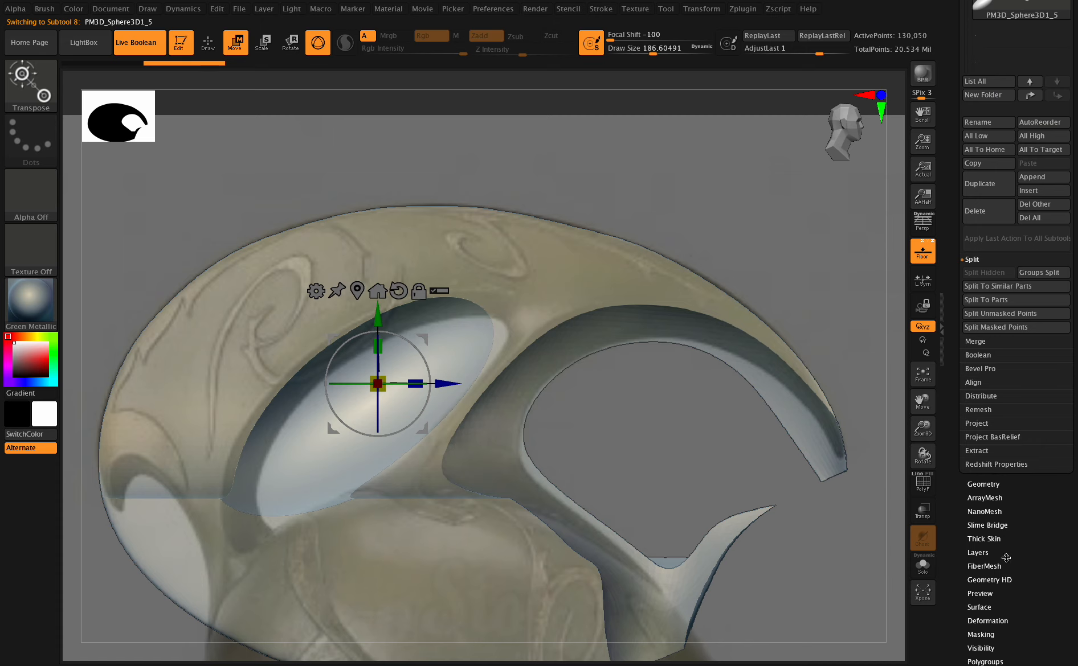
left_click(996, 621)
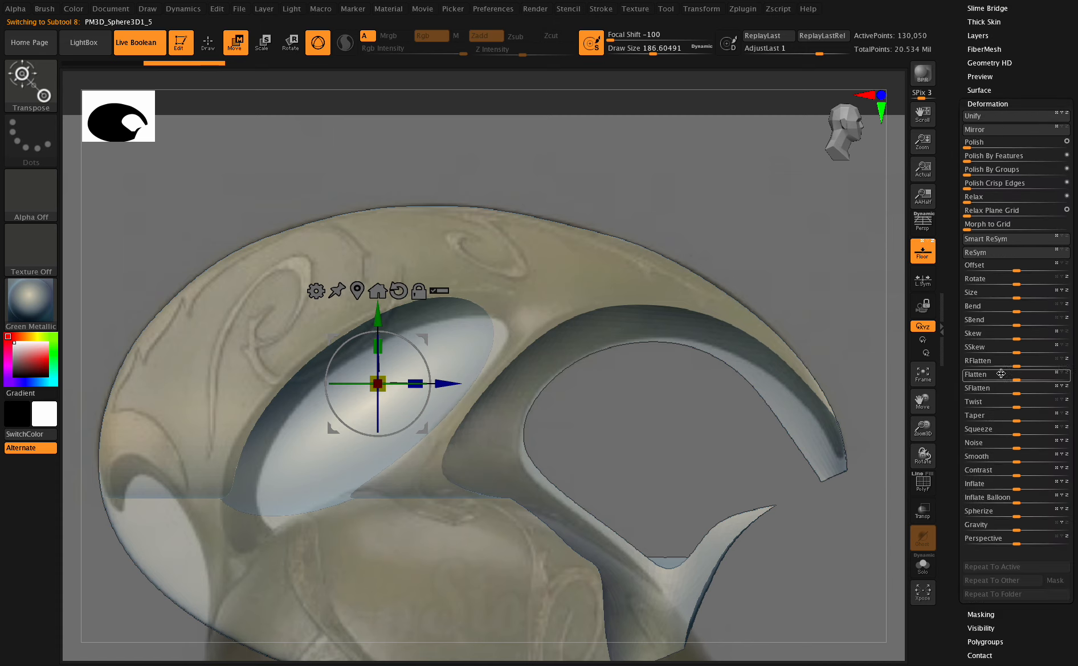
left_click(982, 135)
scroll(998, 199, "up", 10)
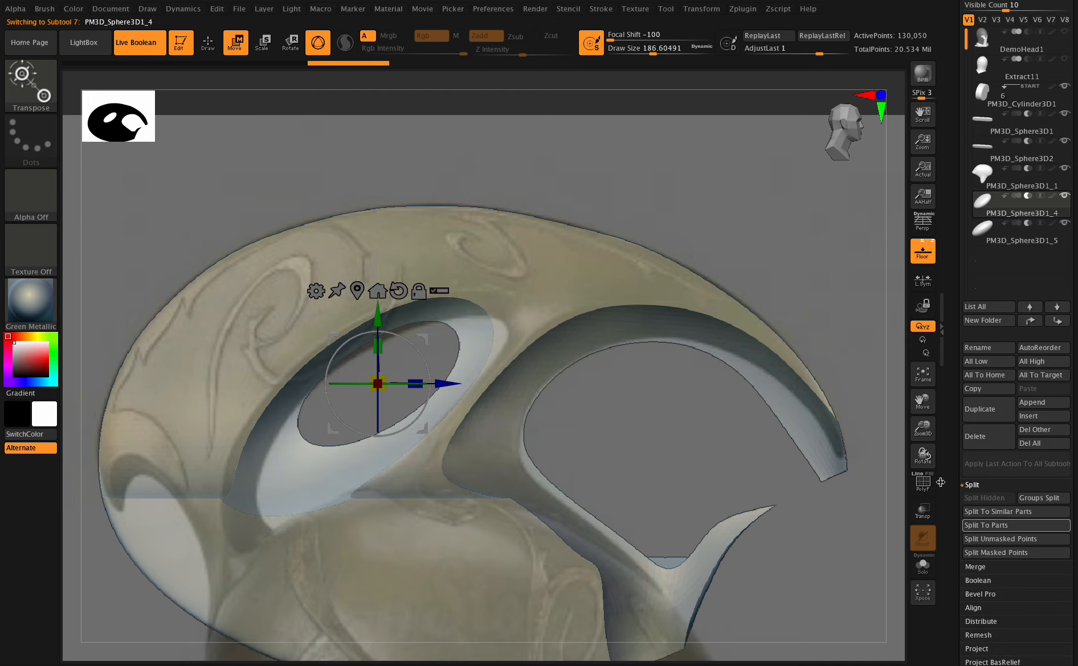
left_click_drag(922, 463, 918, 456)
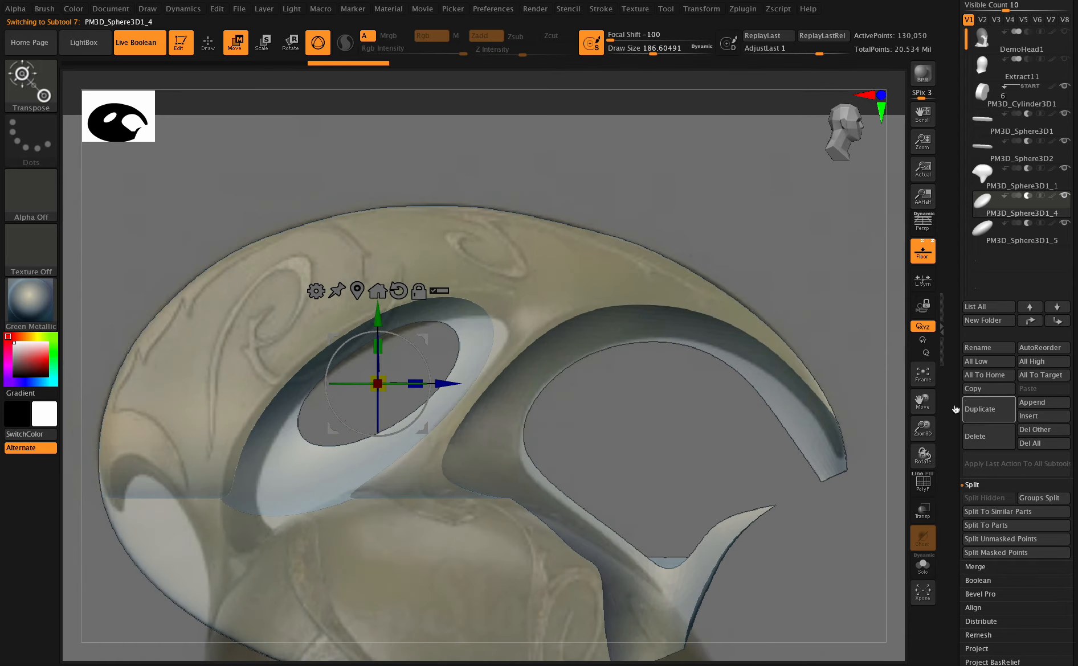
left_click(1024, 242)
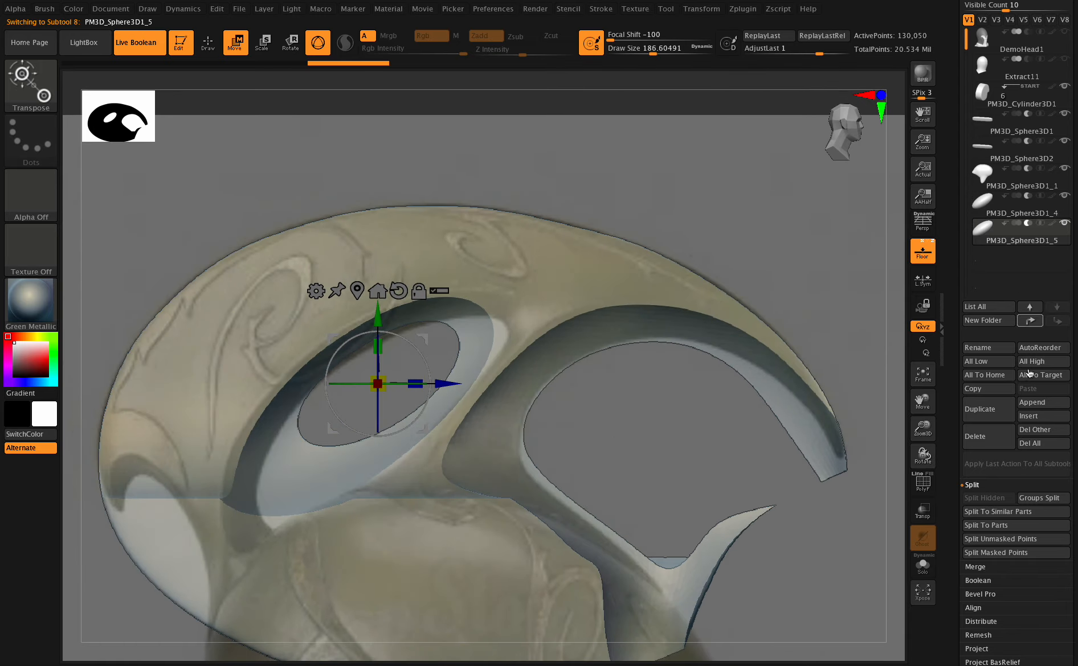
left_click(989, 437)
Step: Reposition cutter PM3D_Sphere3D1_4 sideways and slightly higher to line up with the reference's oval opening
key("q")
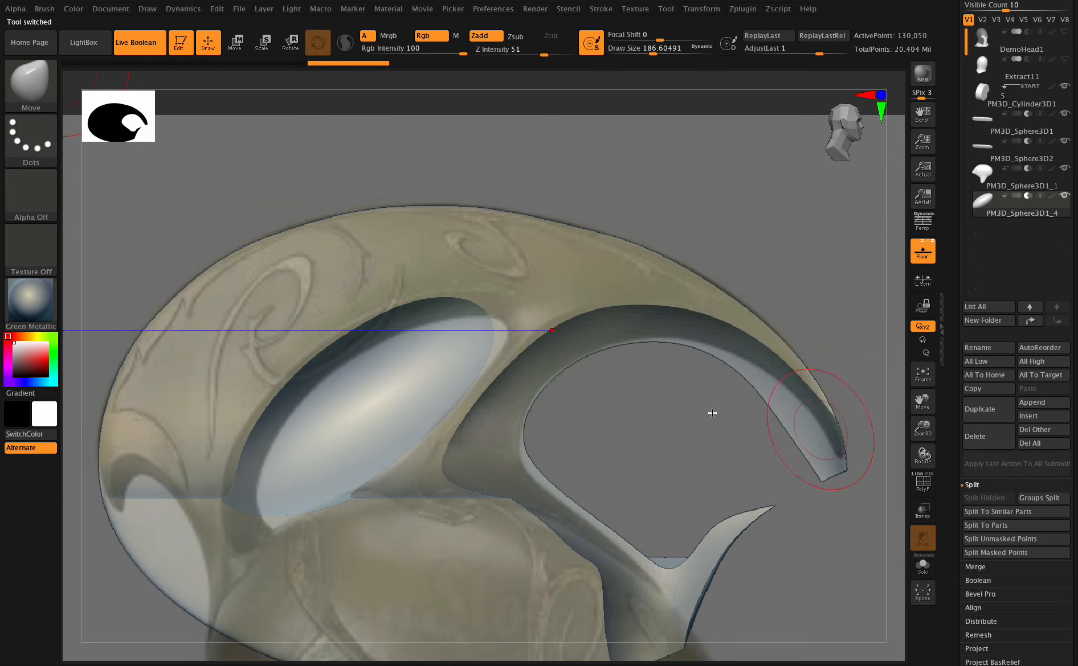
key("w")
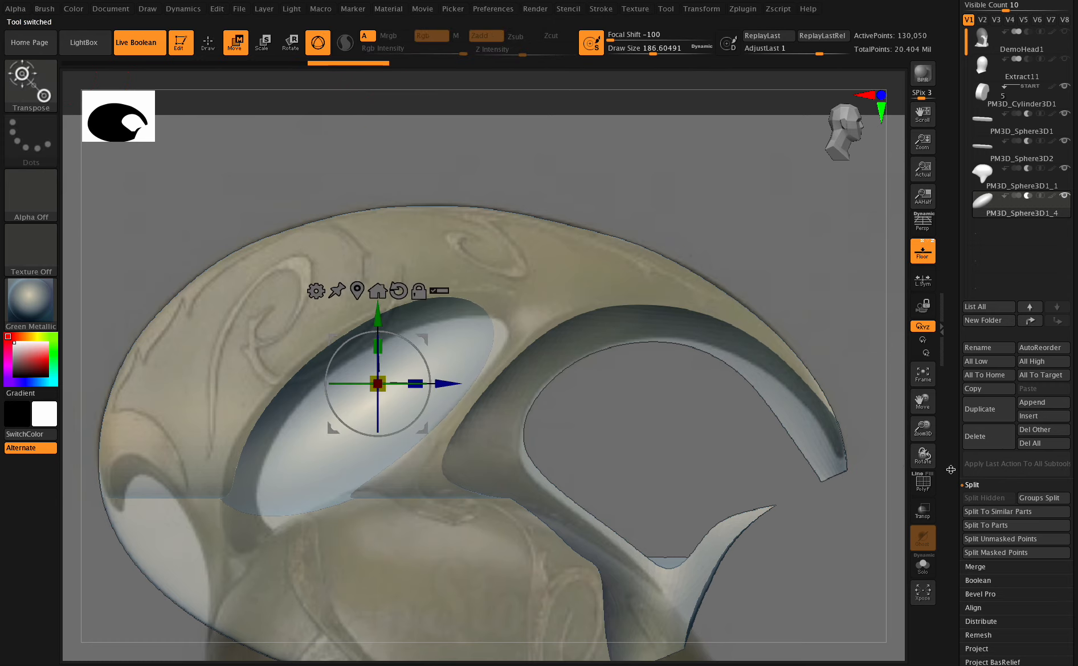
left_click_drag(925, 459, 924, 462)
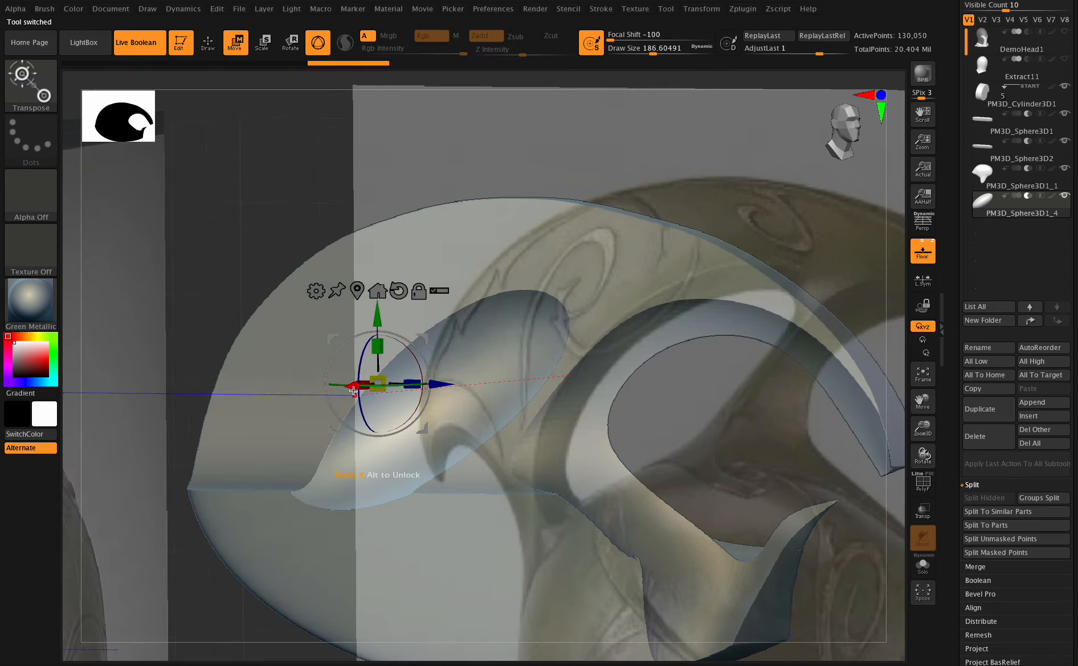
left_click_drag(350, 388, 349, 387)
left_click_drag(378, 349, 378, 351)
left_click_drag(923, 455, 939, 451)
left_click_drag(378, 321, 379, 315)
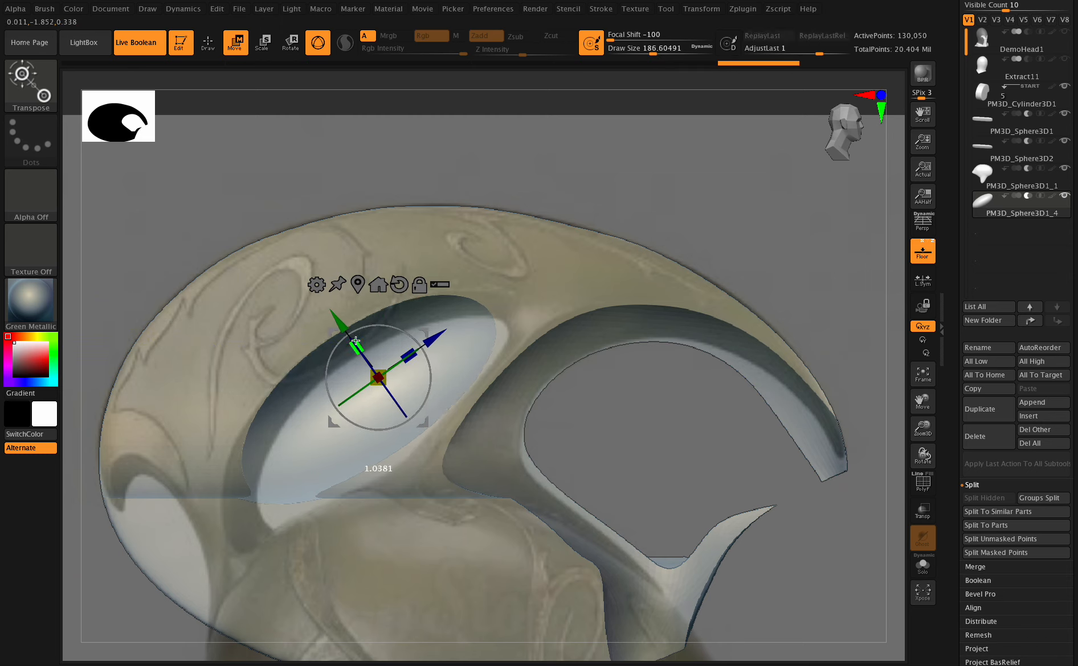
Step: Fit the cutter to the reference opening by scaling it about 1.1 times along its long axis
left_click_drag(348, 333, 346, 329)
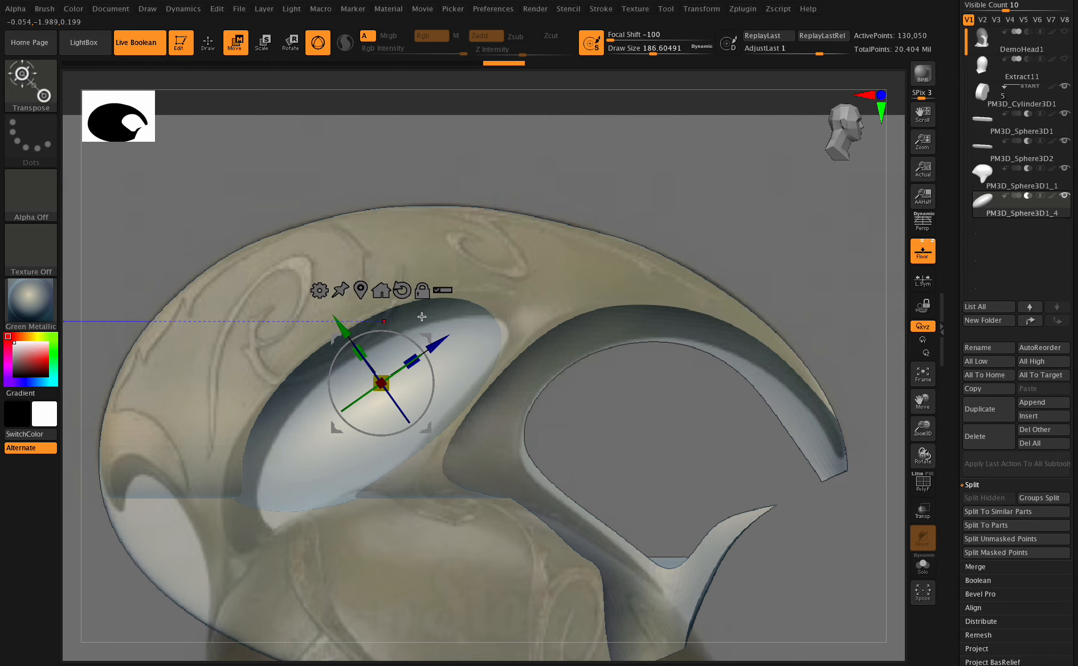
left_click_drag(415, 361, 425, 359)
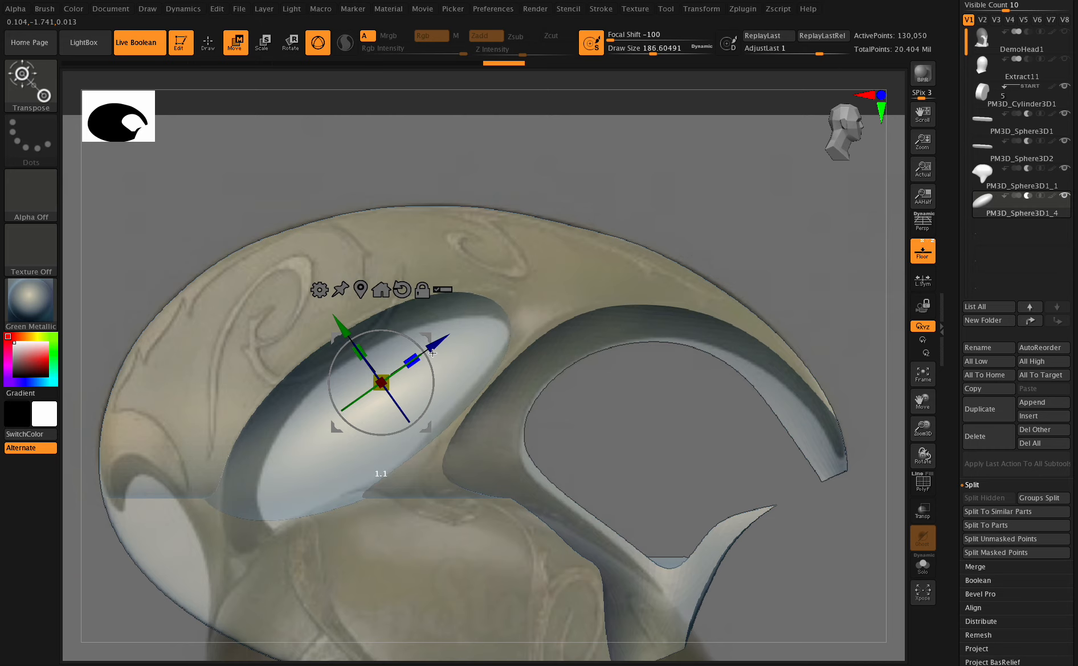
left_click_drag(433, 353, 418, 360)
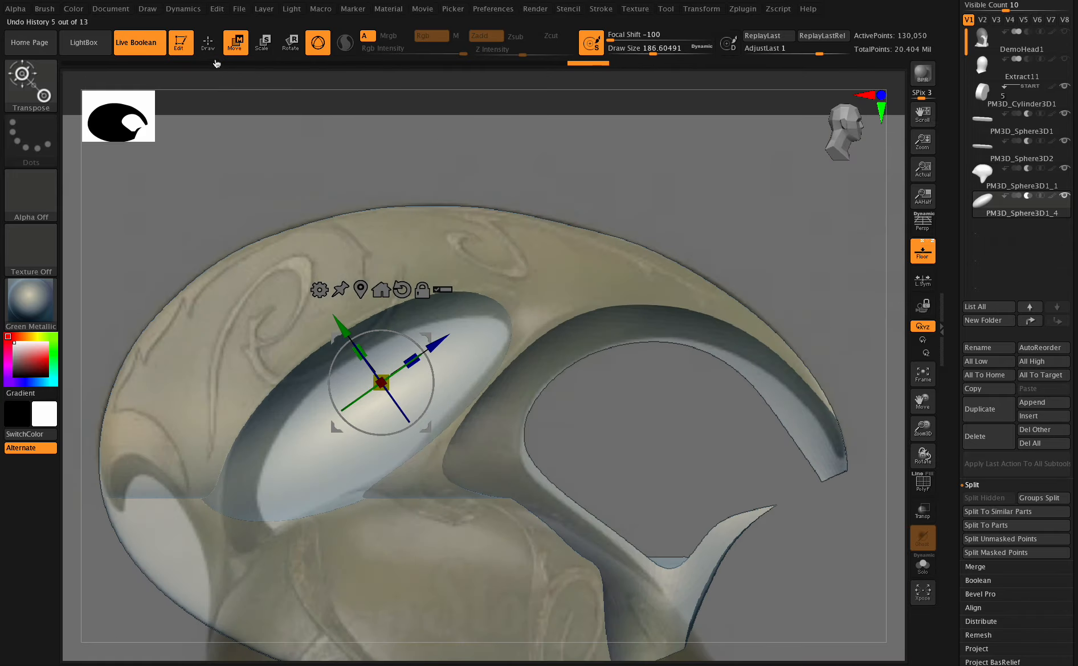
left_click(208, 43)
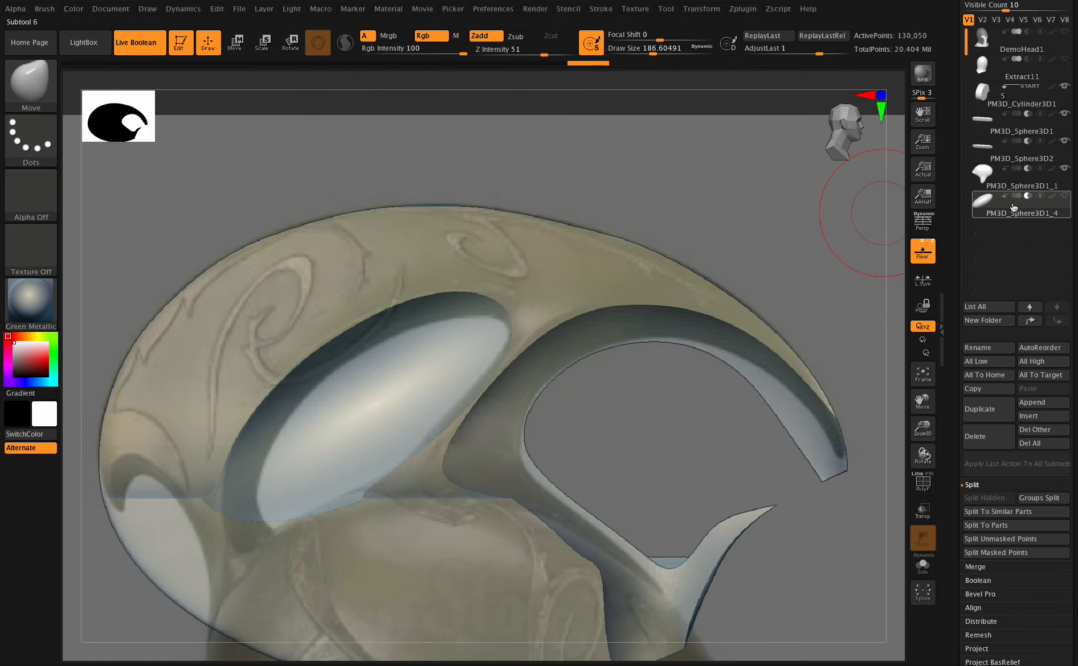
Step: Duplicate cutter PM3D_Sphere3D1_4 and mirror the copy across X to the other side of the crest
left_click(980, 409)
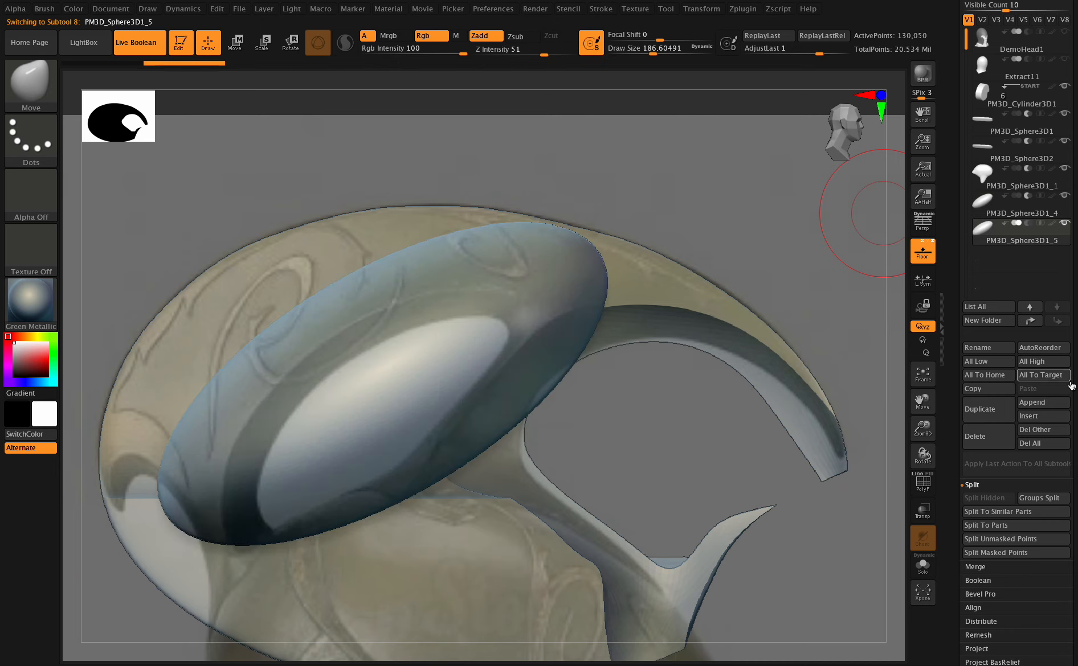
scroll(1075, 349, "down", 1)
scroll(984, 474, "down", 10)
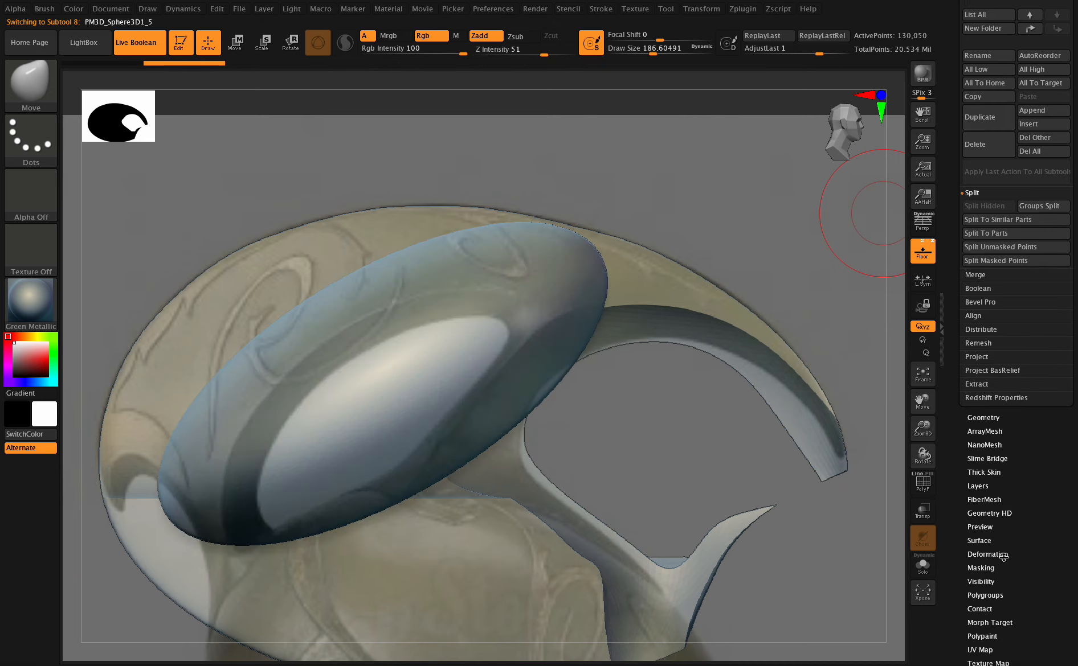
left_click(991, 555)
left_click(982, 164)
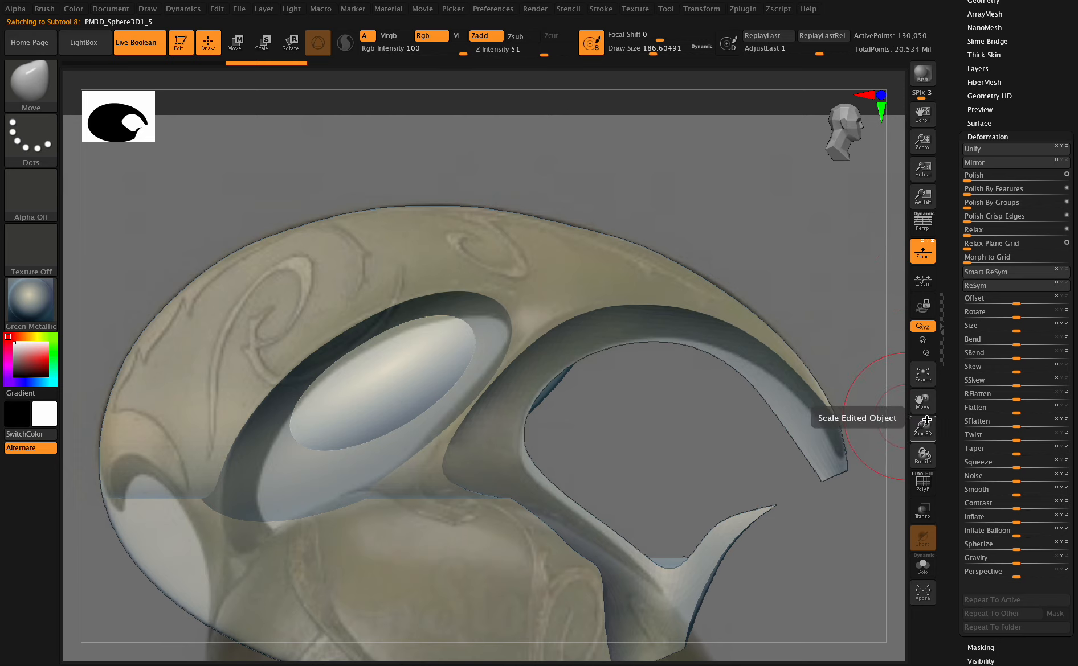
left_click_drag(926, 421, 910, 452)
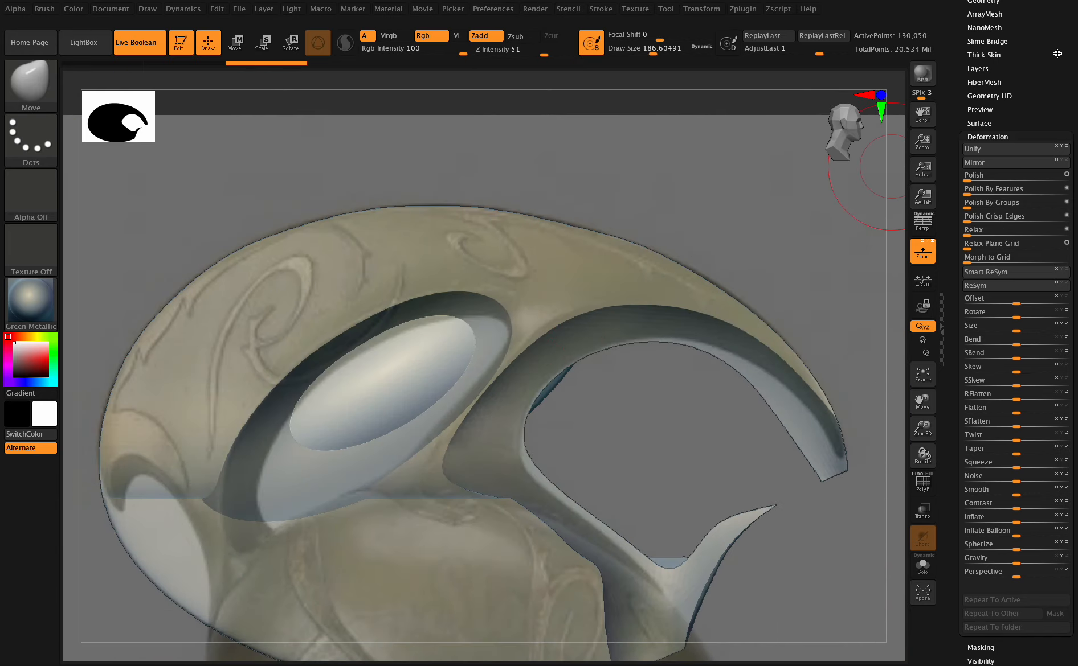
scroll(1056, 52, "up", 2)
left_click(985, 21)
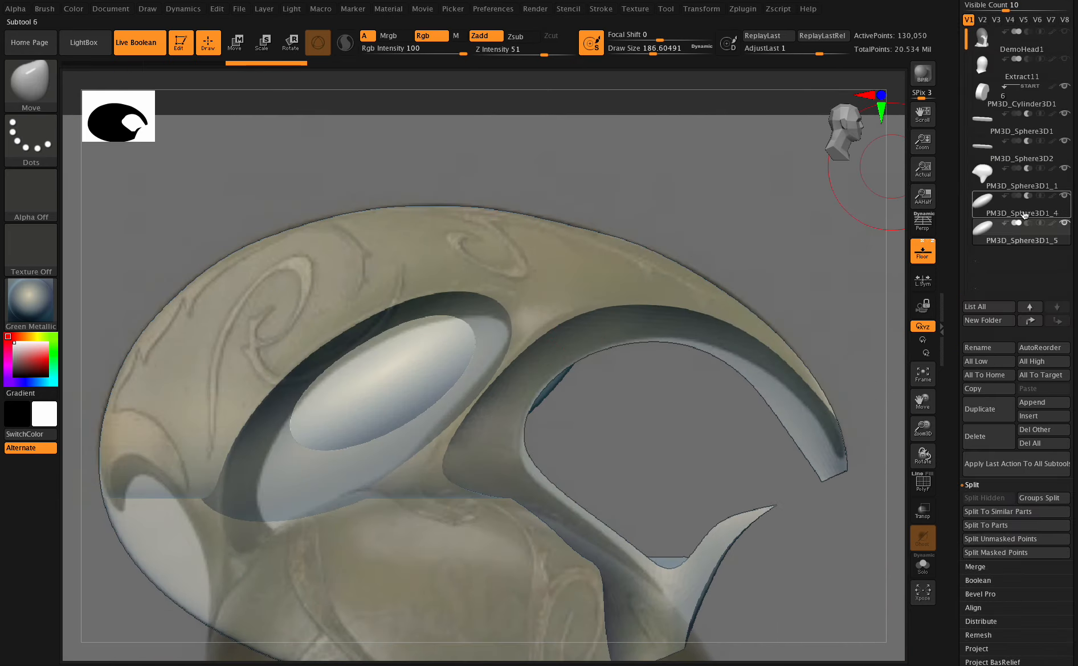
Step: Merge PM3D_Sphere3D1_4 down with its mirrored copy and set the draw size to about 158
left_click(1035, 215)
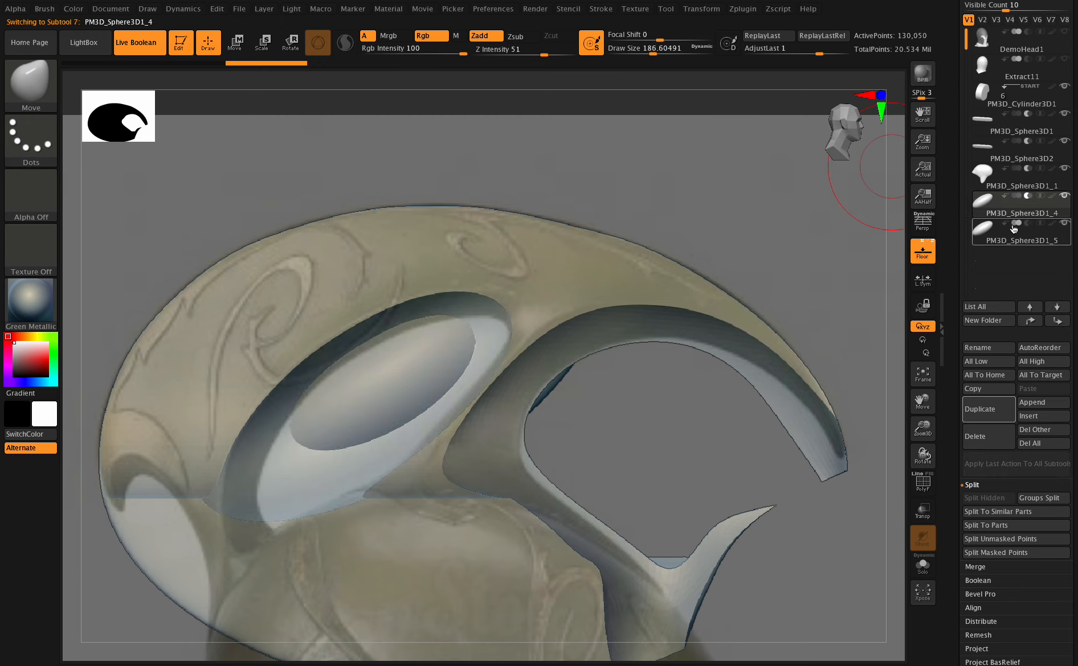
left_click(977, 567)
left_click(985, 514)
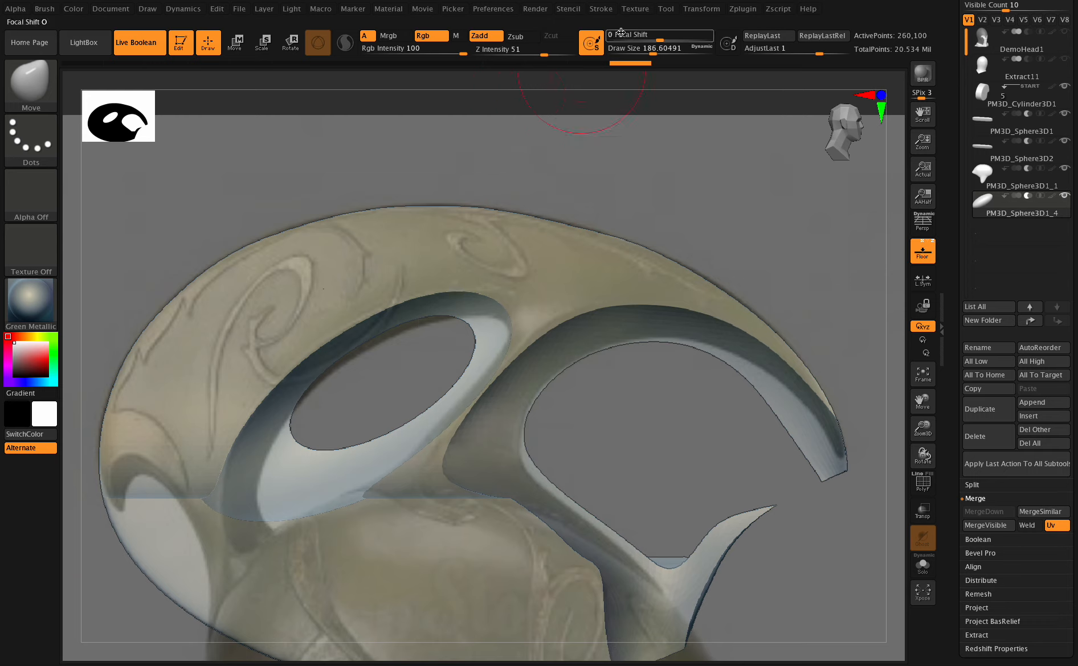
left_click(649, 52)
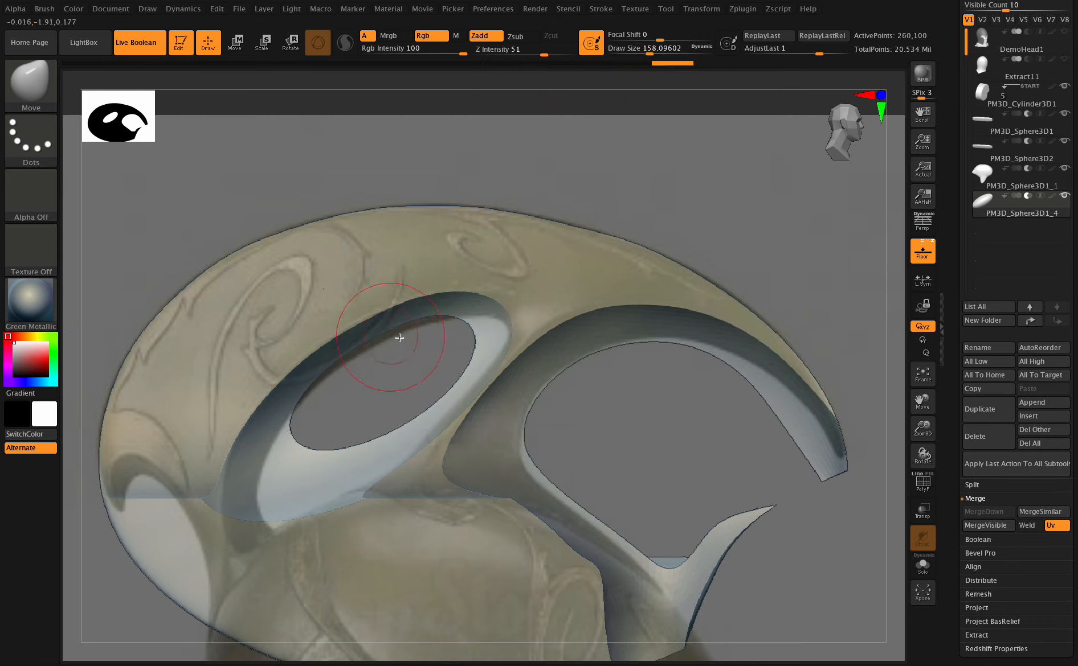
key("ctrl+z")
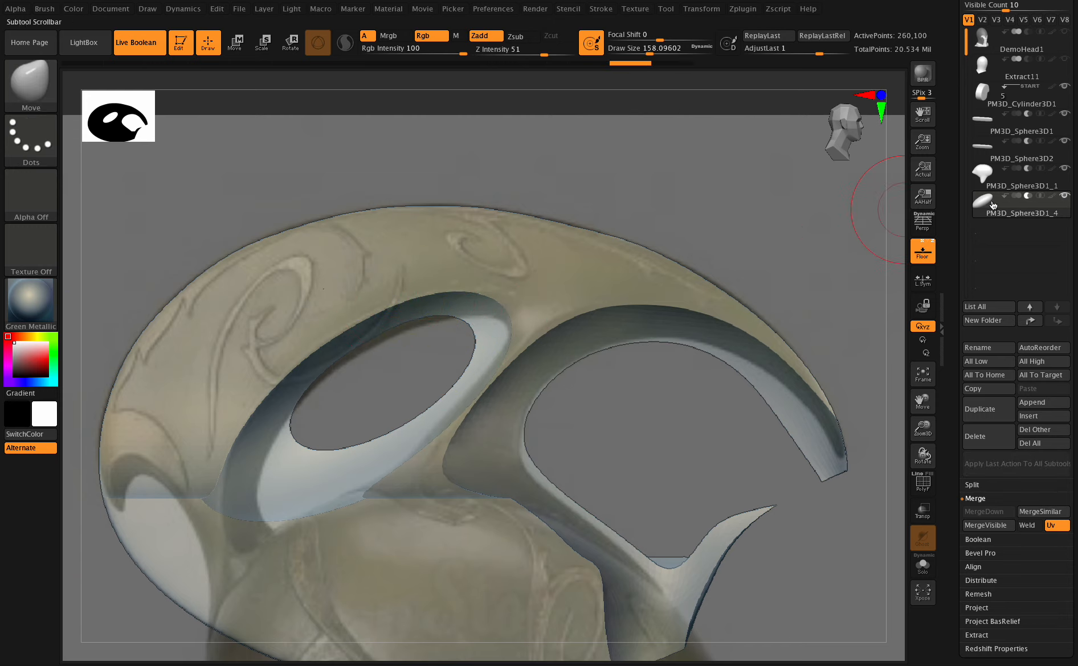
Step: Switch the merged cutter pair back from subtractive to additive and turn off Live Boolean
left_click(1017, 196)
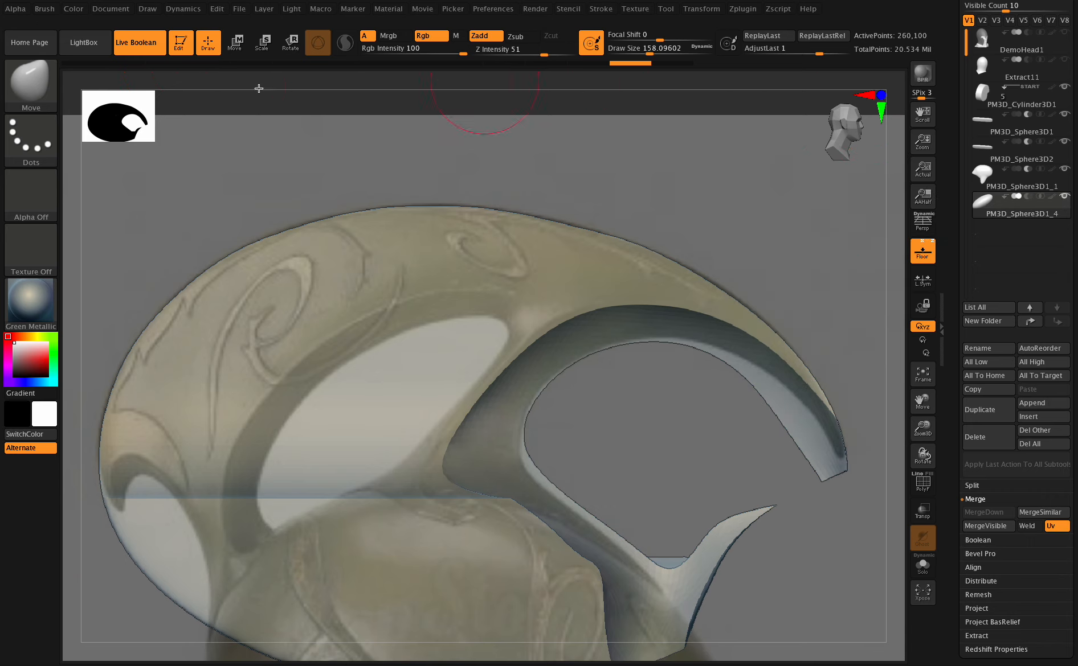
left_click(147, 51)
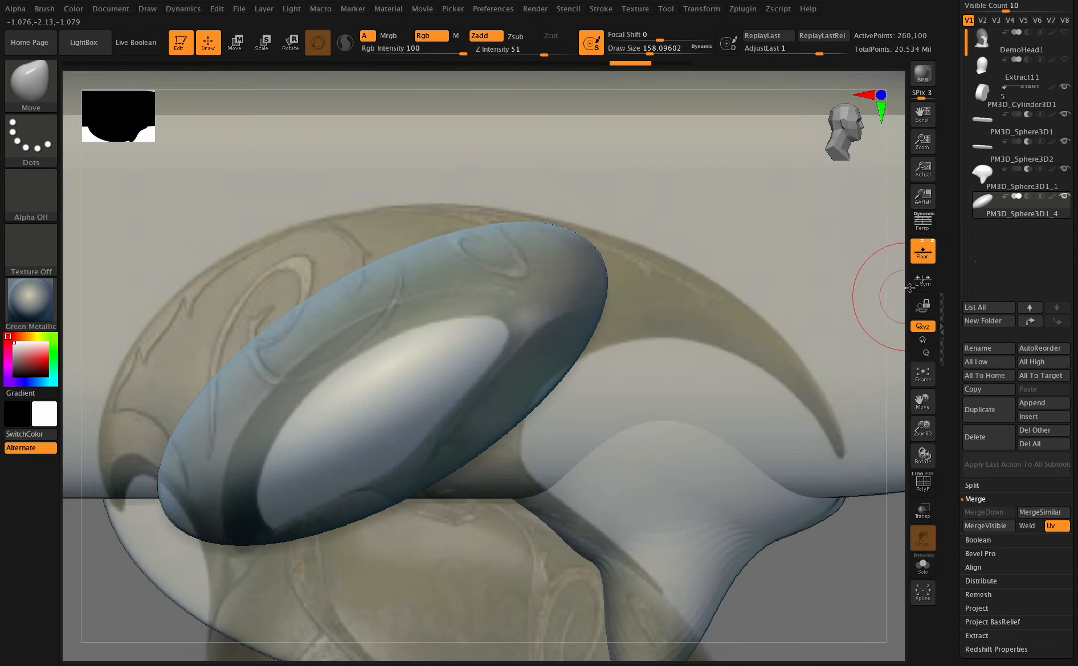
Step: Turn off the floor with its reference image and hide the cutters PM3D_Sphere3D1 and PM3D_Sphere3D2
left_click(922, 251)
left_click_drag(922, 452, 927, 469)
left_click_drag(922, 429, 853, 402)
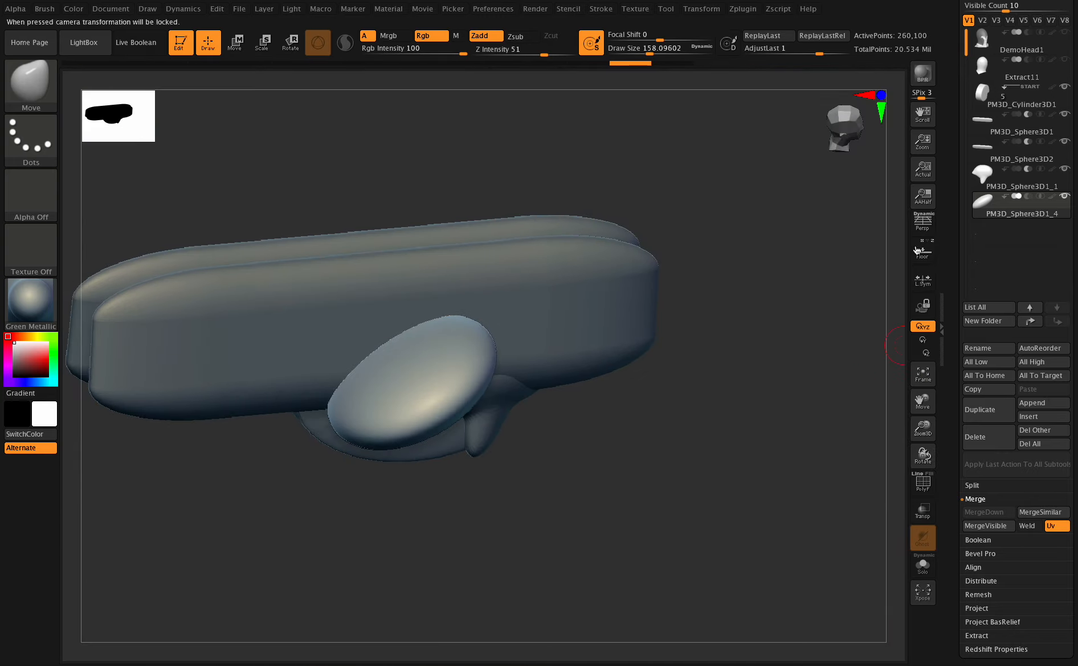
left_click(1063, 116)
left_click(1064, 143)
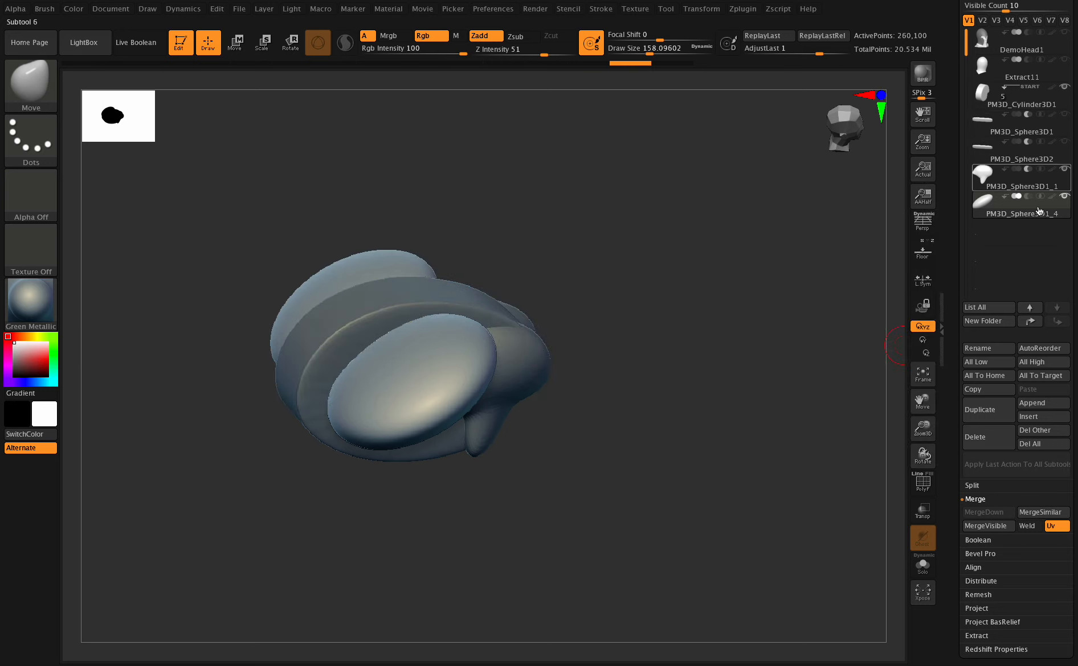
Step: Turn on BackfaceMask for the MaskPen brush and mask the front ellipsoid's surface along the edge of the central cylinder
left_click_drag(923, 456, 925, 470)
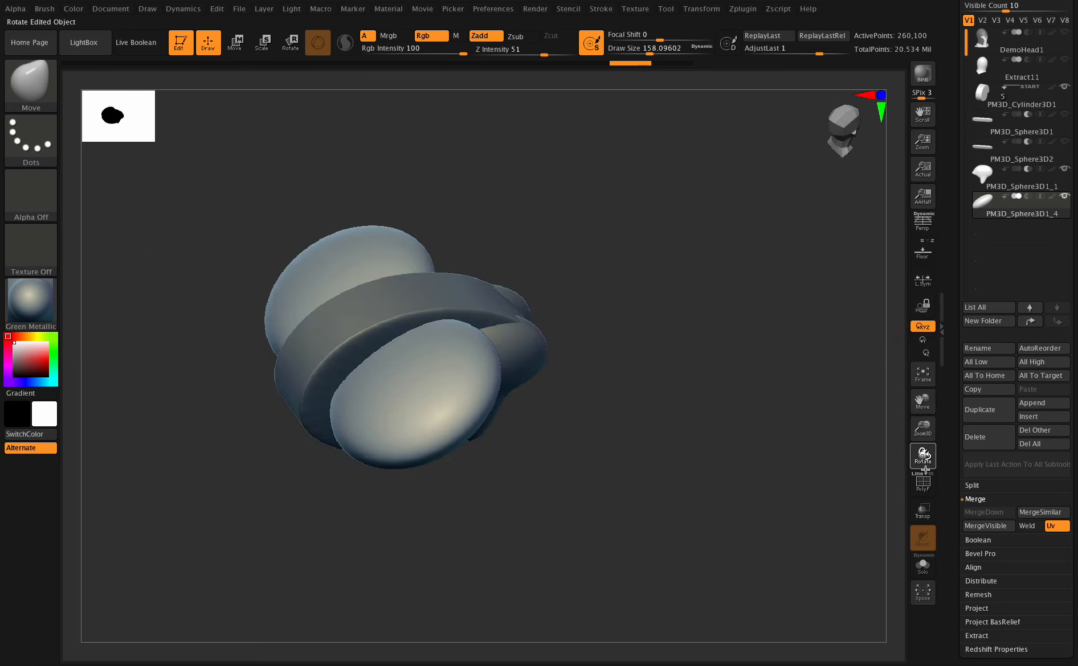
left_click(659, 49)
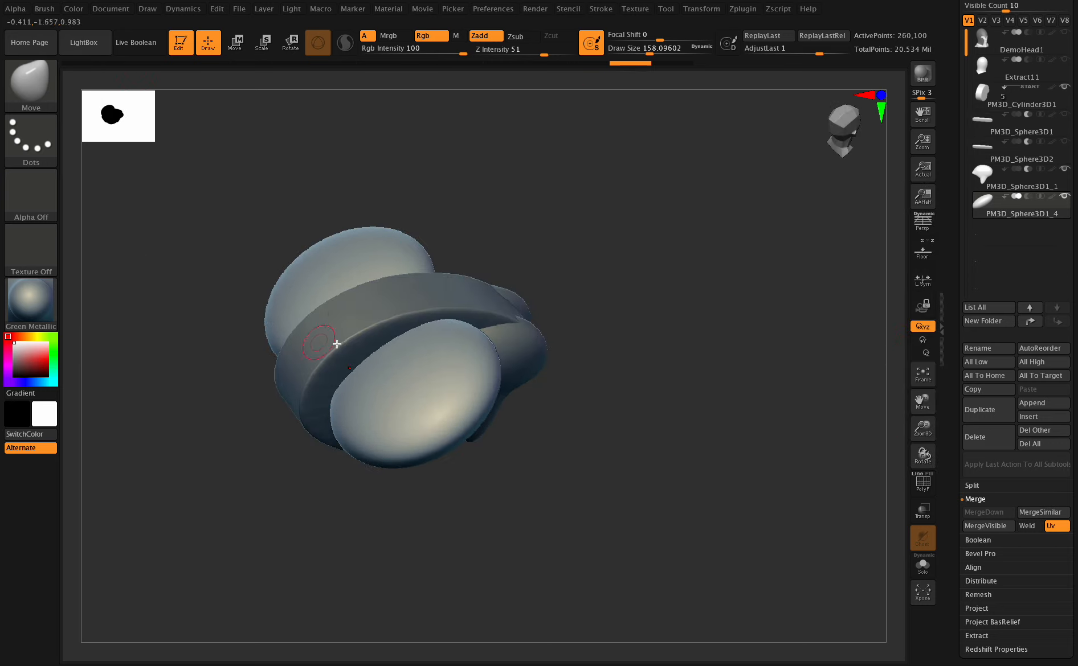
key("ctrl")
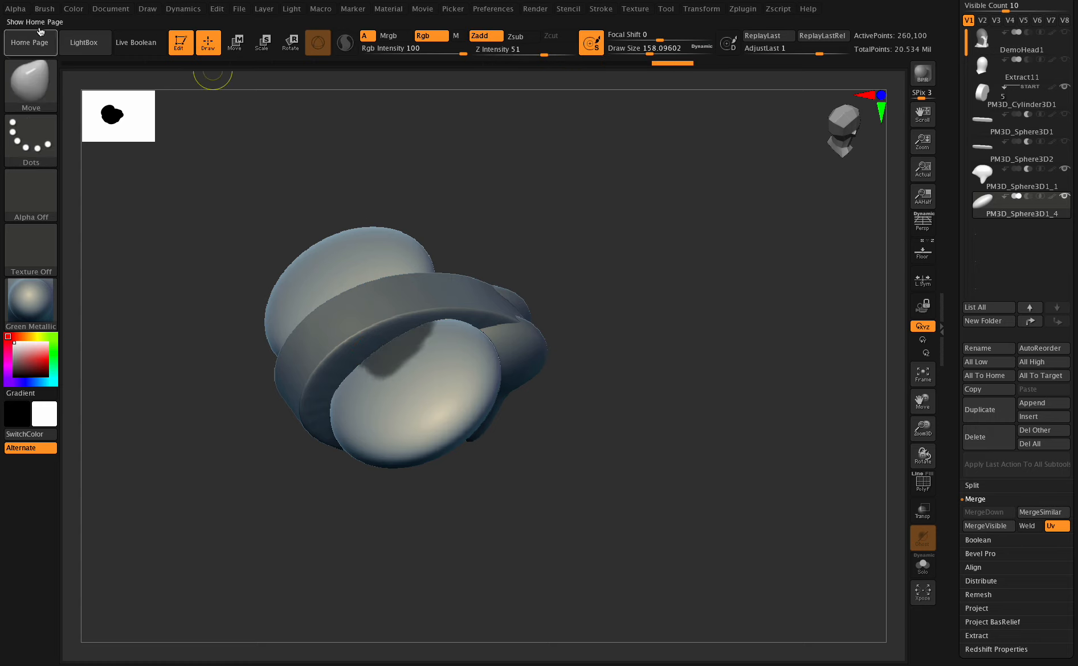
left_click(43, 8)
left_click(85, 626)
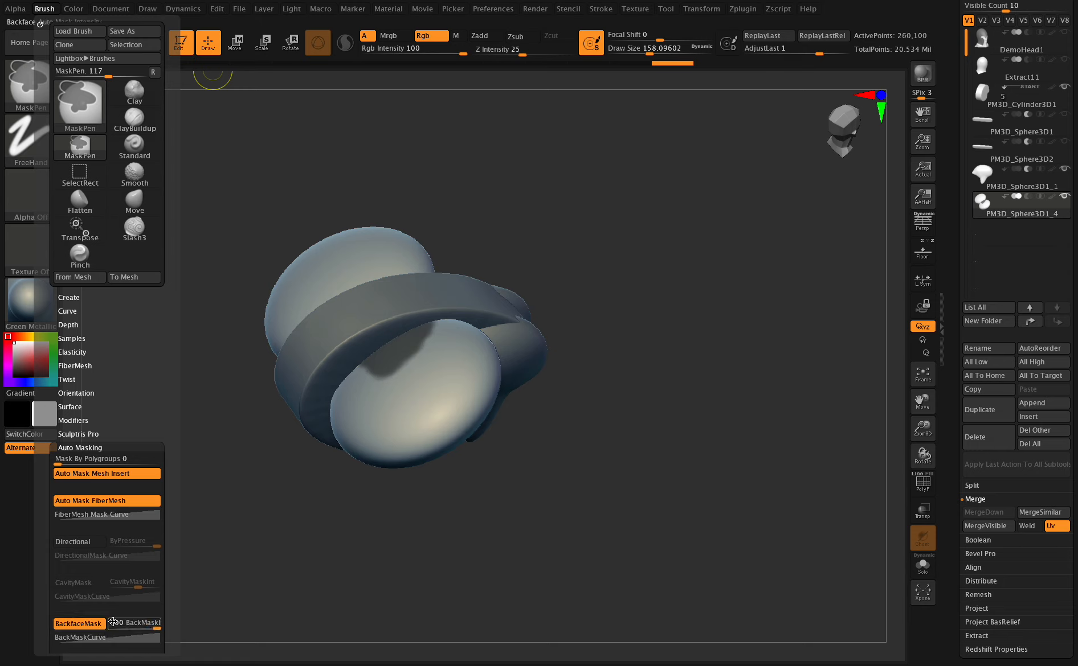
mouse_move(406, 348)
left_mouse_down("ctrl")
mouse_move(408, 332)
mouse_move(437, 333)
left_mouse_up("ctrl")
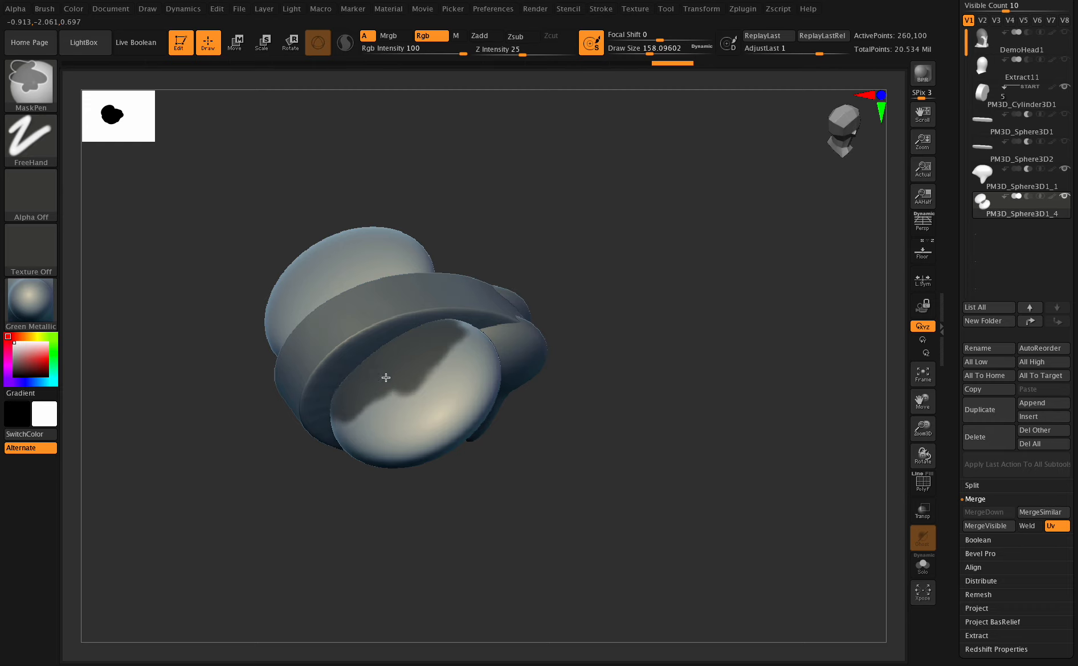
Step: Extend the mask across the outer surfaces of both ellipsoids on either side of the central cylinder
left_click_drag(922, 456, 882, 274)
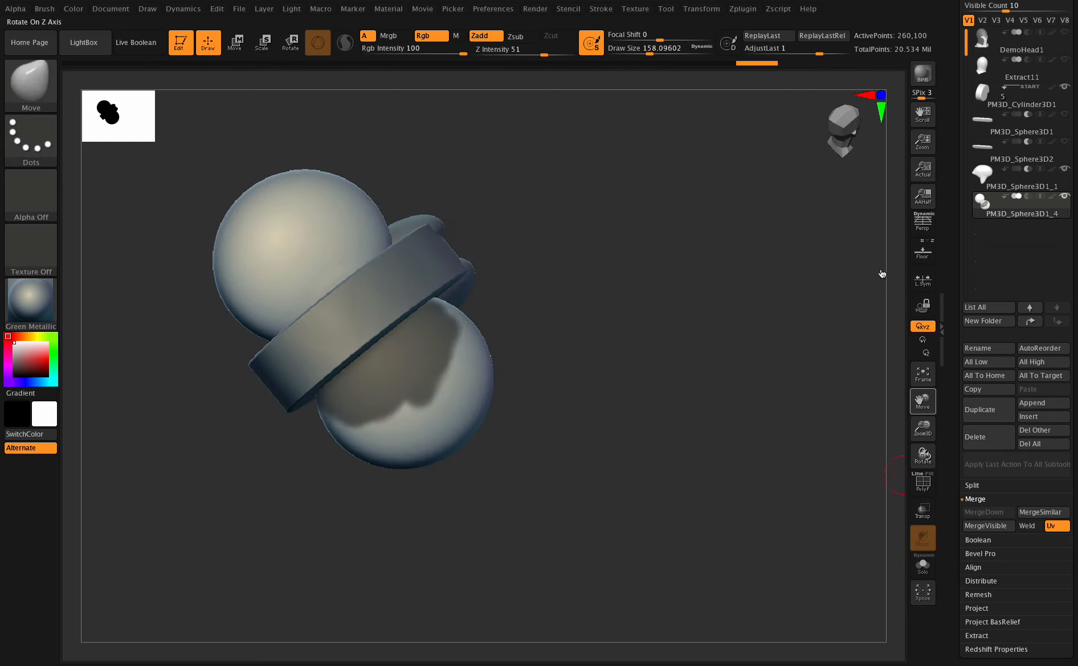
left_click(699, 9)
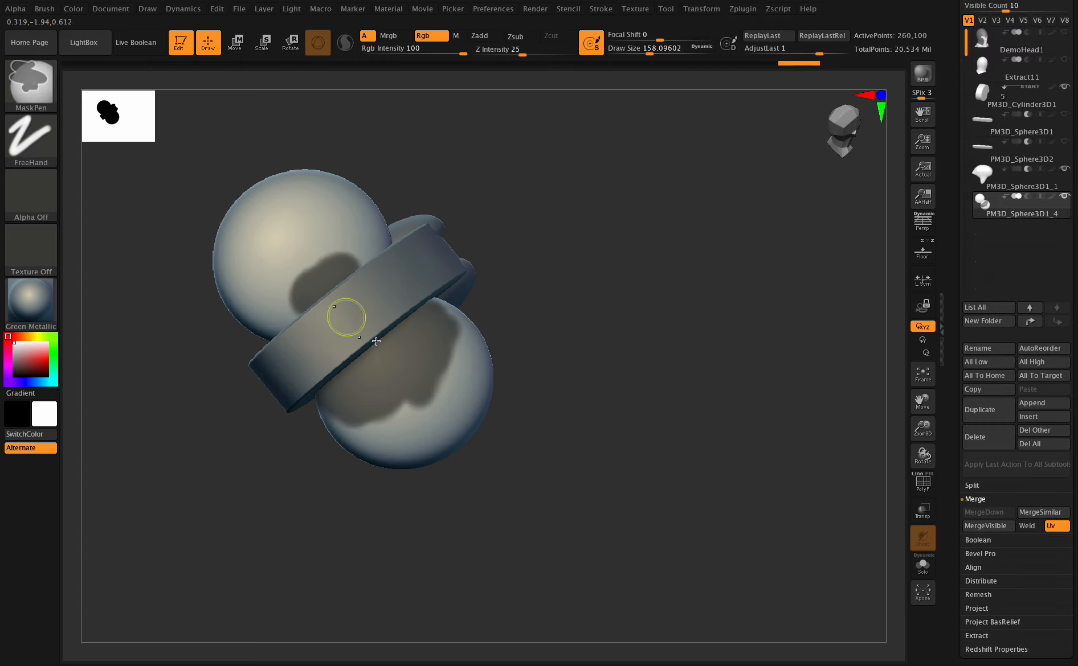
mouse_move(376, 341)
left_mouse_down("ctrl")
mouse_move(433, 410)
mouse_move(392, 379)
mouse_move(425, 366)
left_mouse_up("ctrl")
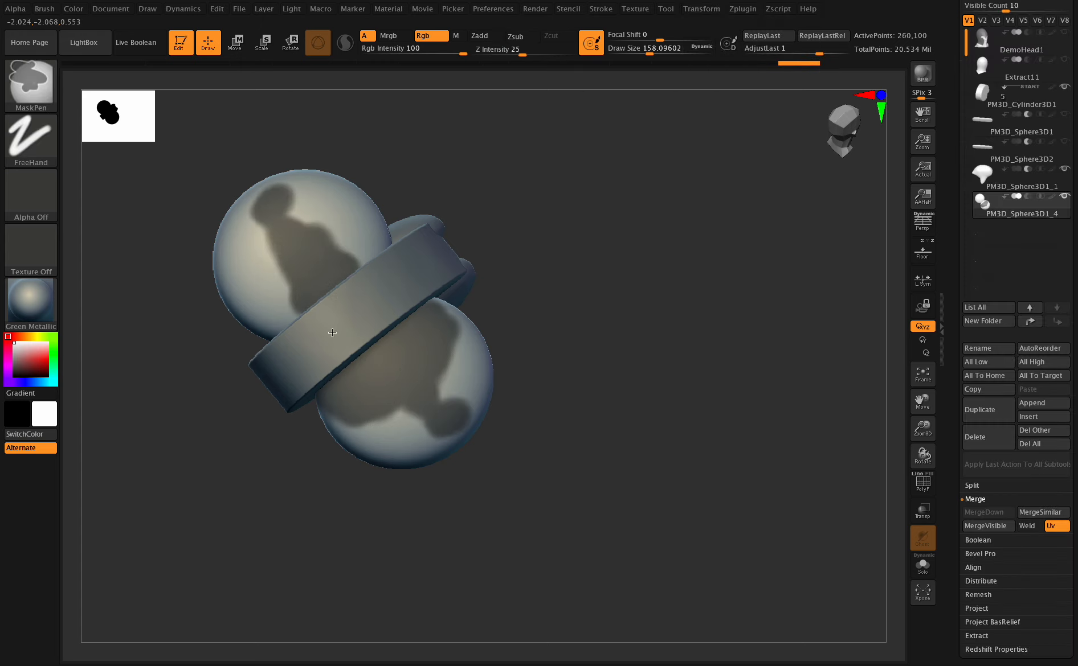
left_click_drag(332, 333, 269, 284, "ctrl")
Step: Isolate PM3D_Sphere3D1_4 and widen the mask on the rear ellipsoid's lower area facing the other ellipsoid
left_click_drag(924, 453, 1024, 123)
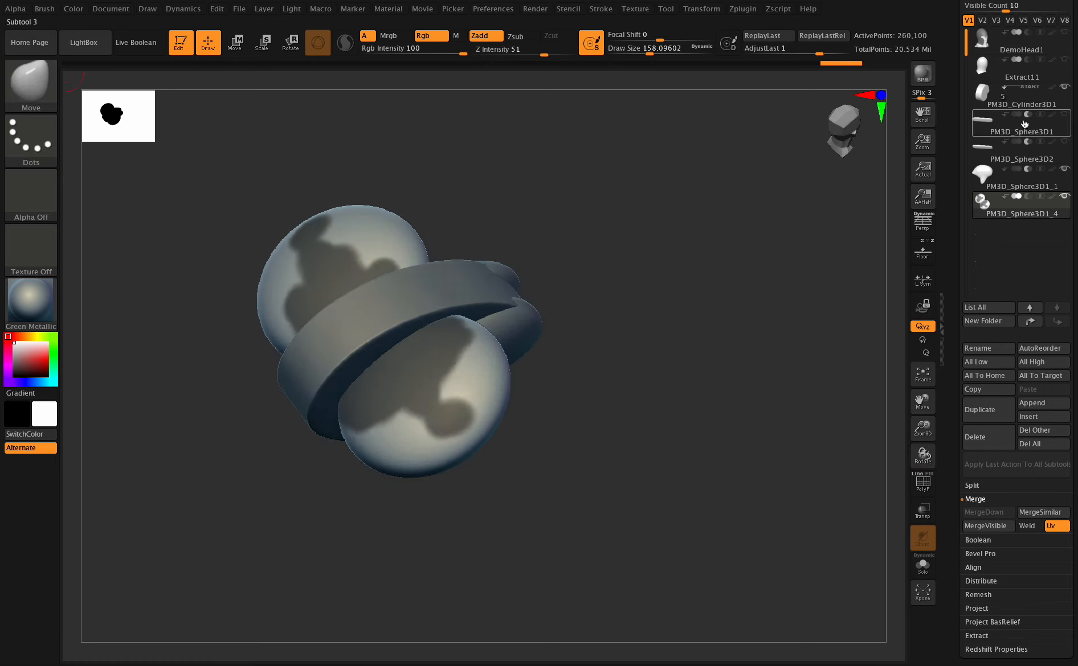
left_click(1064, 88)
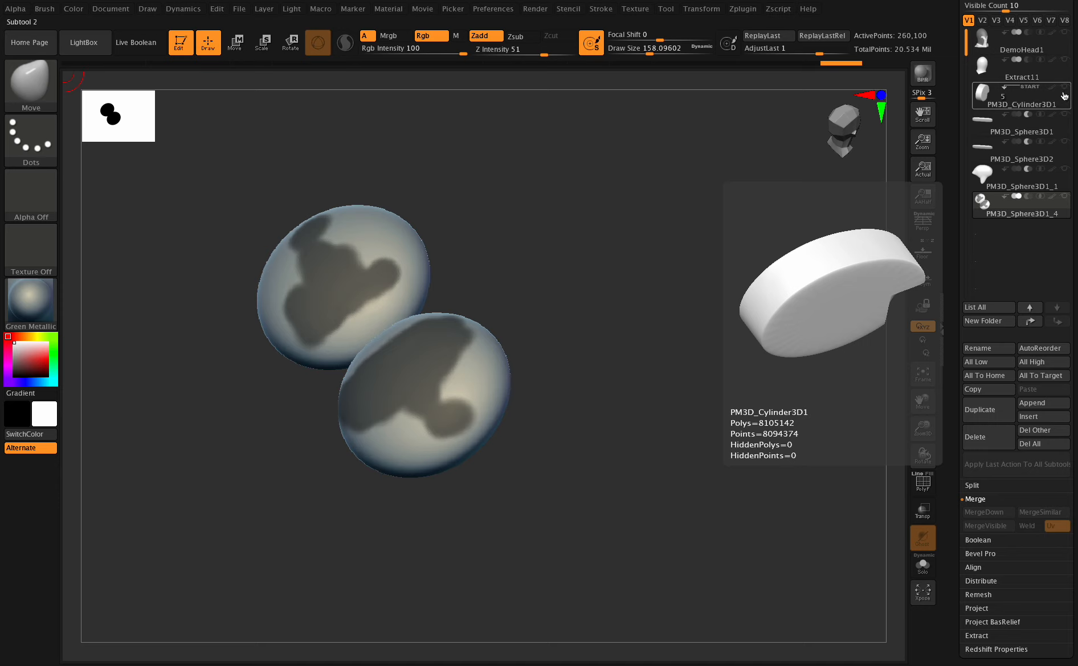
left_click(1063, 95)
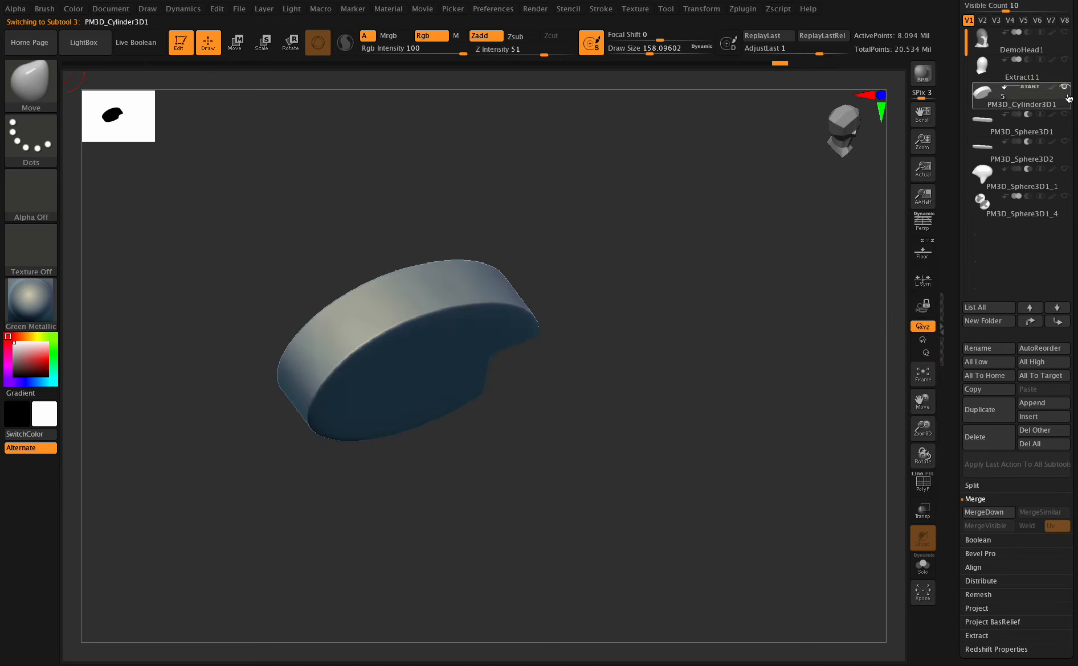
left_click(1064, 195)
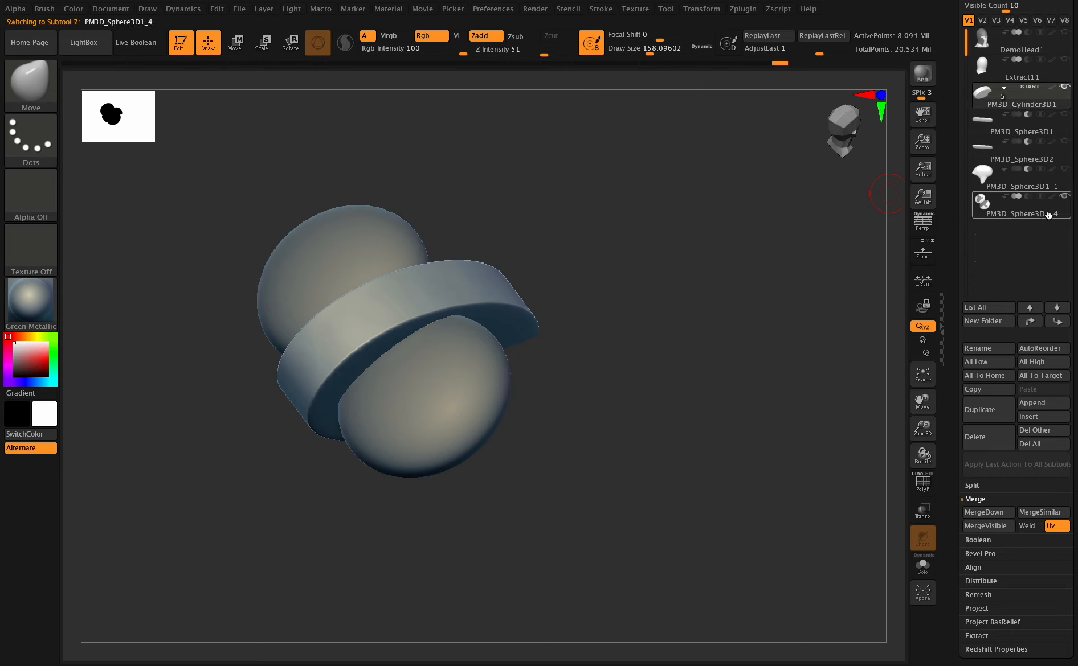
left_click(1062, 89)
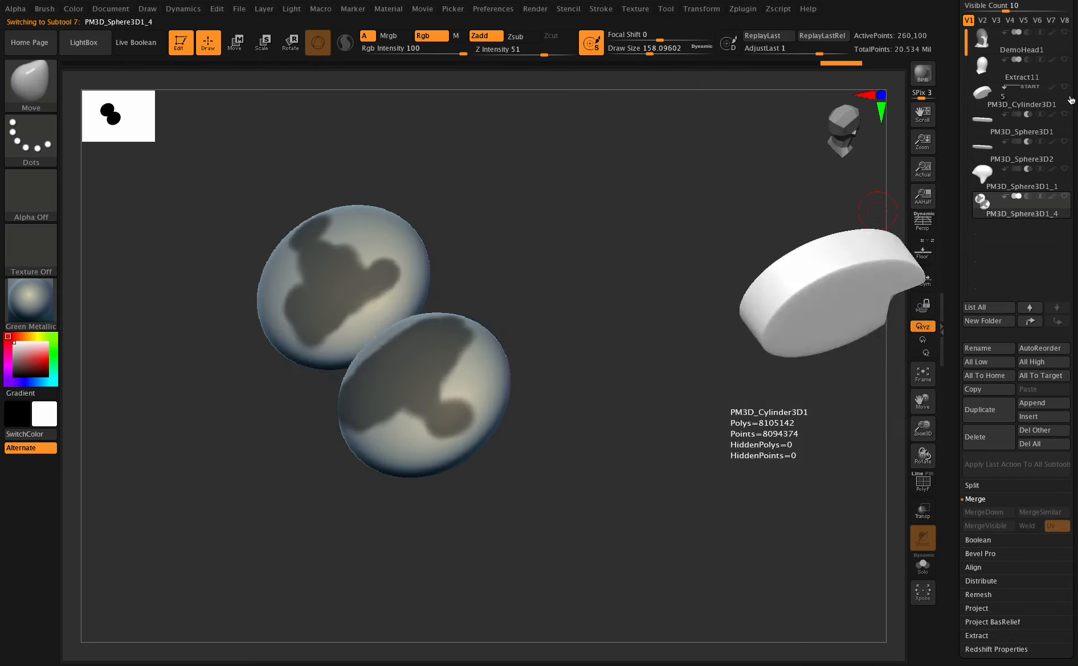
left_click_drag(370, 292, 374, 301, "ctrl")
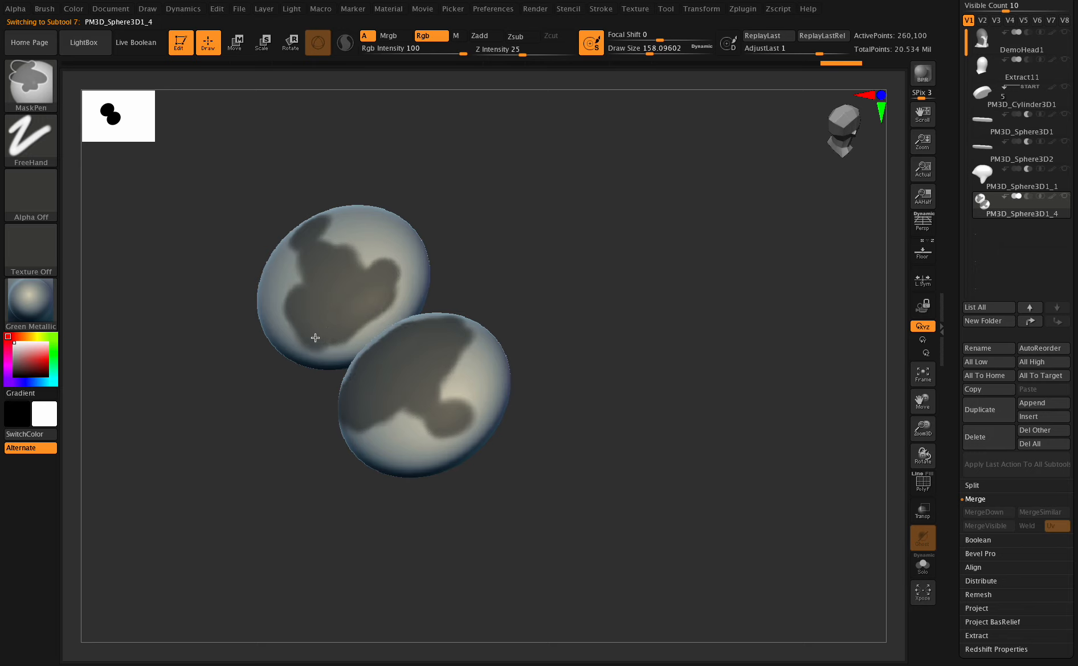
left_click_drag(331, 340, 395, 291, "ctrl")
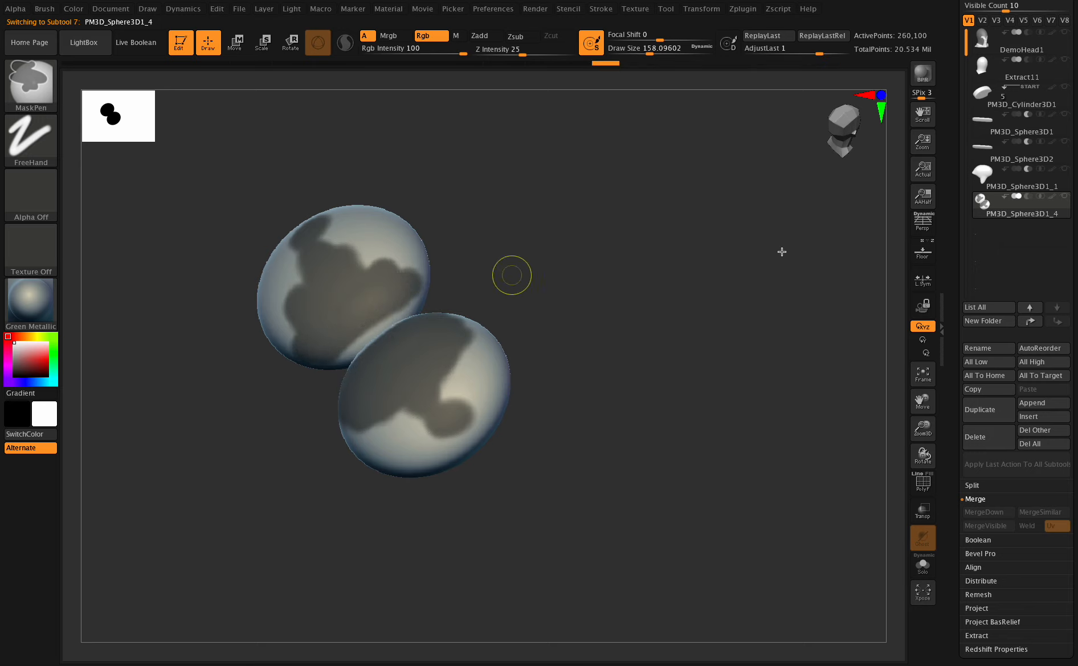
Step: Show the other subtools again and preview PM3D_Sphere3D1_4 as a subtraction in side view with Live Boolean enabled
left_click(1063, 89)
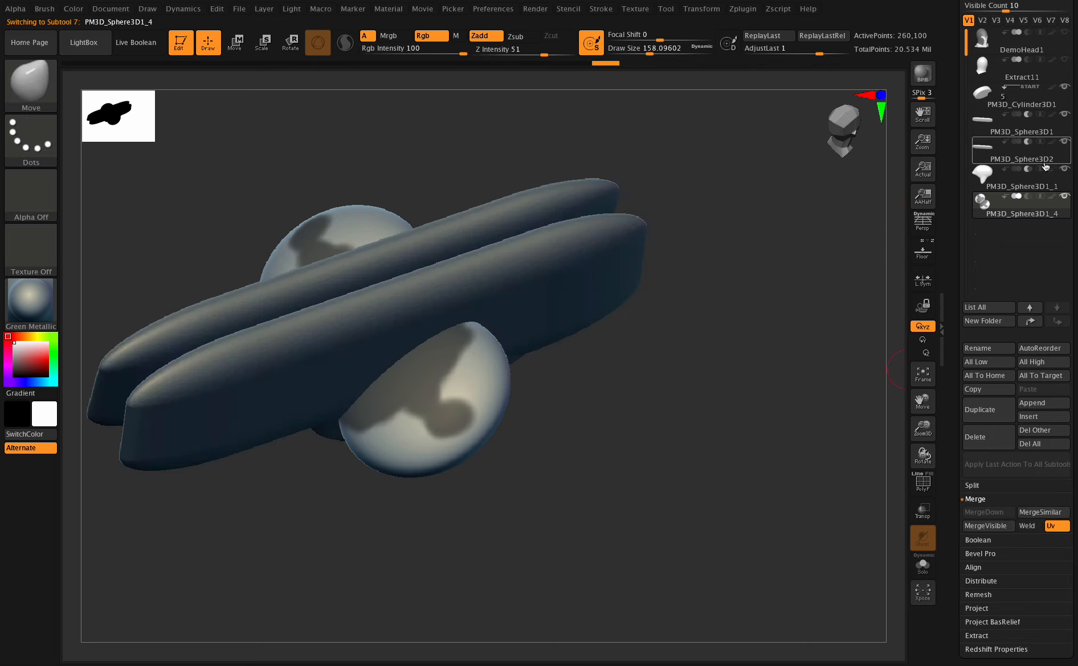
left_click(127, 46)
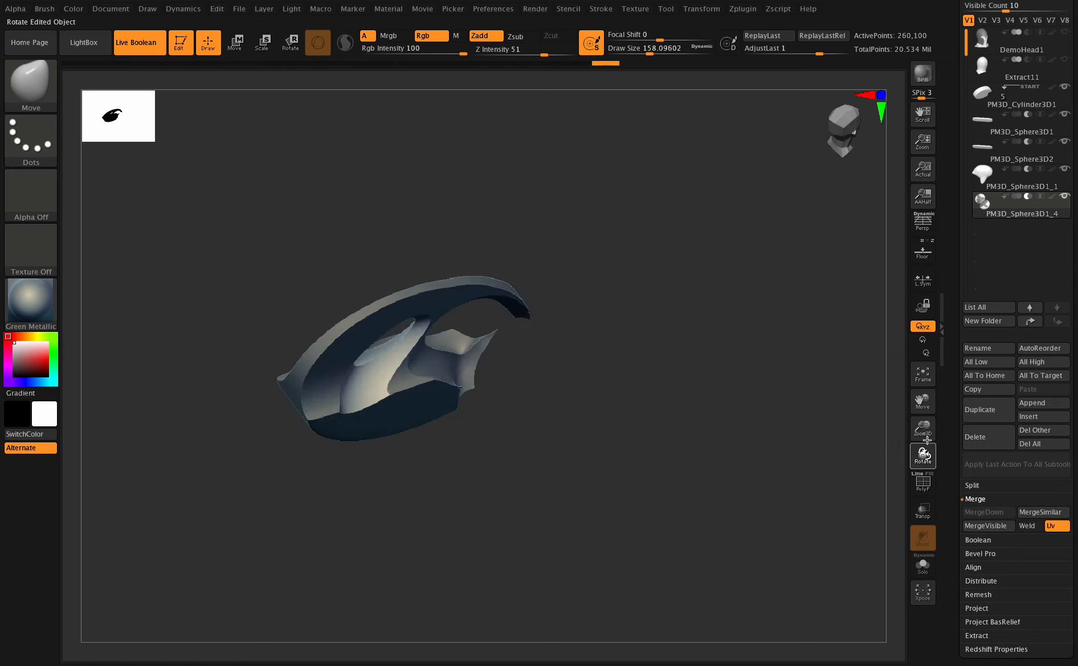
mouse_move(927, 441)
left_mouse_down("shift")
mouse_move(921, 418)
mouse_move(936, 461)
left_mouse_up("shift")
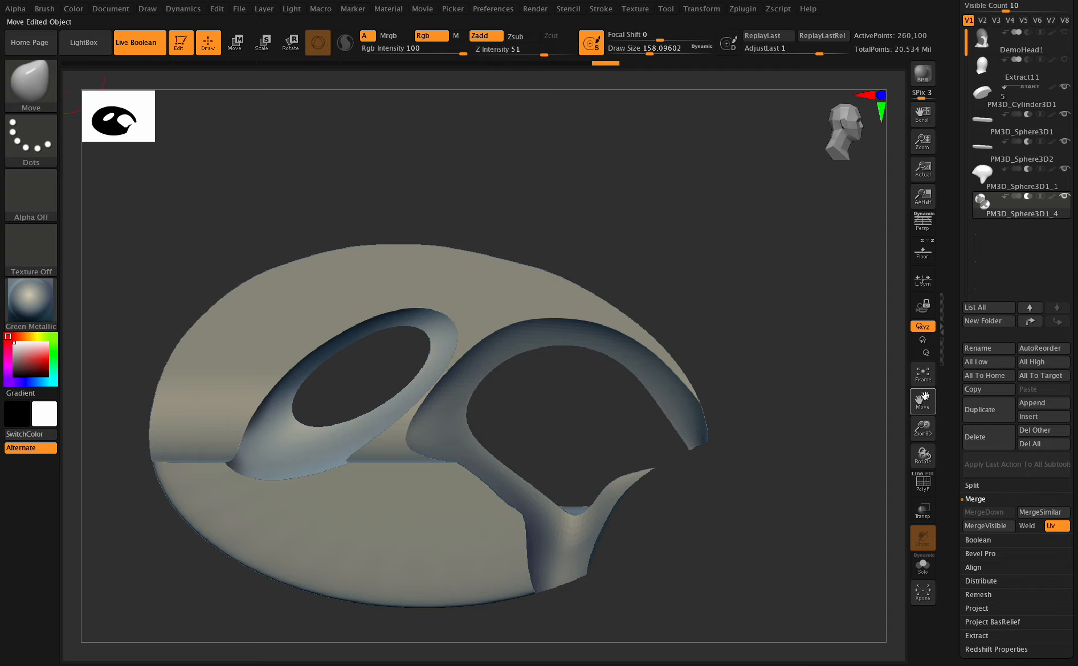
mouse_move(924, 397)
left_mouse_down()
mouse_move(945, 394)
mouse_move(926, 441)
mouse_move(930, 464)
mouse_move(930, 444)
left_mouse_up()
Step: Show the floor reference image and use the Move brush to stretch the oval cutout's upper end toward the larger opening
left_click(930, 256)
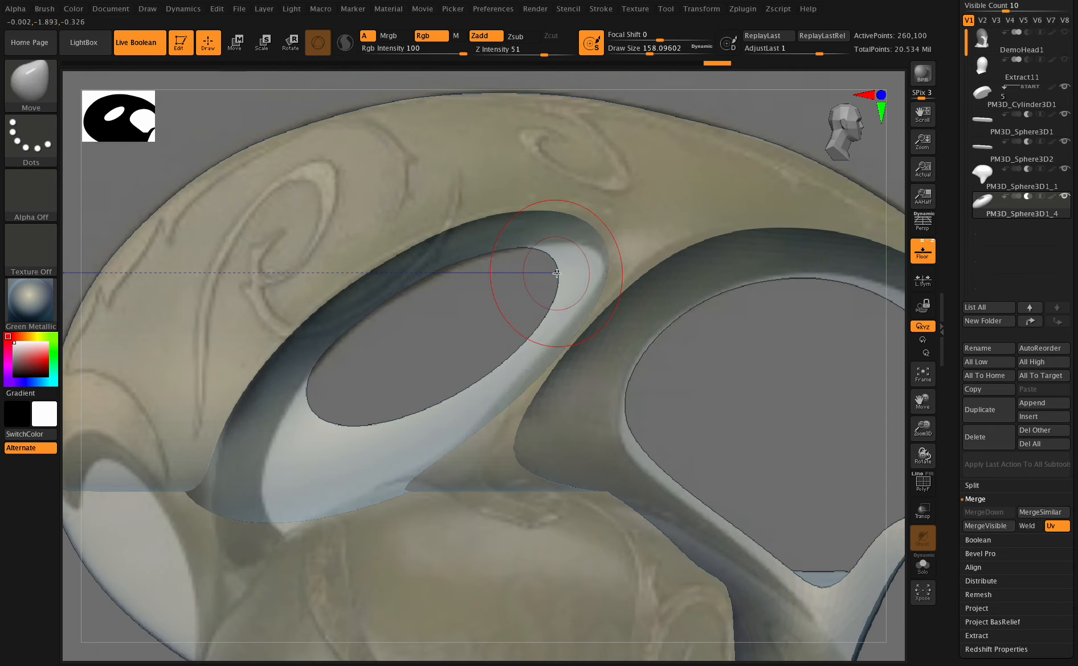
left_click_drag(568, 271, 573, 270)
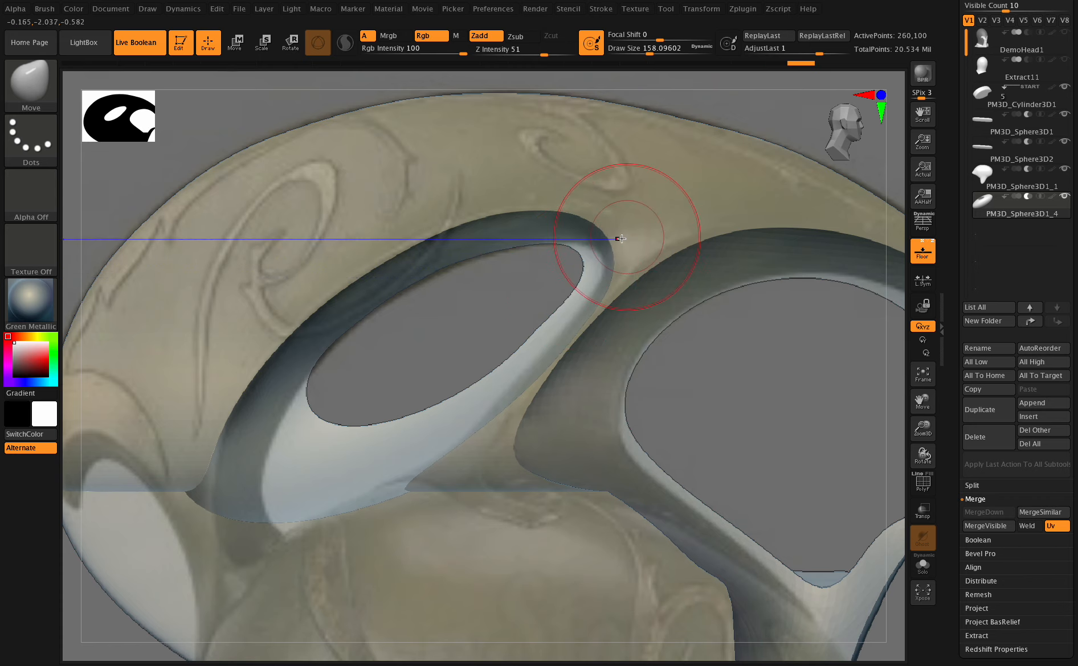
left_click_drag(500, 212, 506, 209)
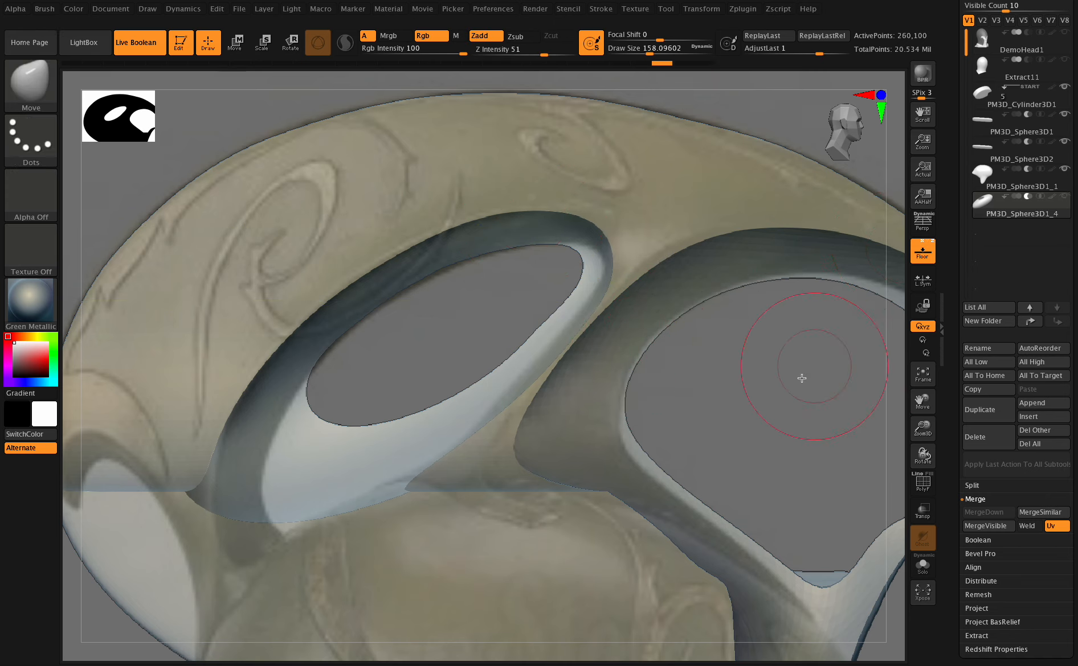
Step: Compare the oval cutter's shape with the reference image with Live Boolean off and on
left_click_drag(782, 342, 837, 401, "ctrl")
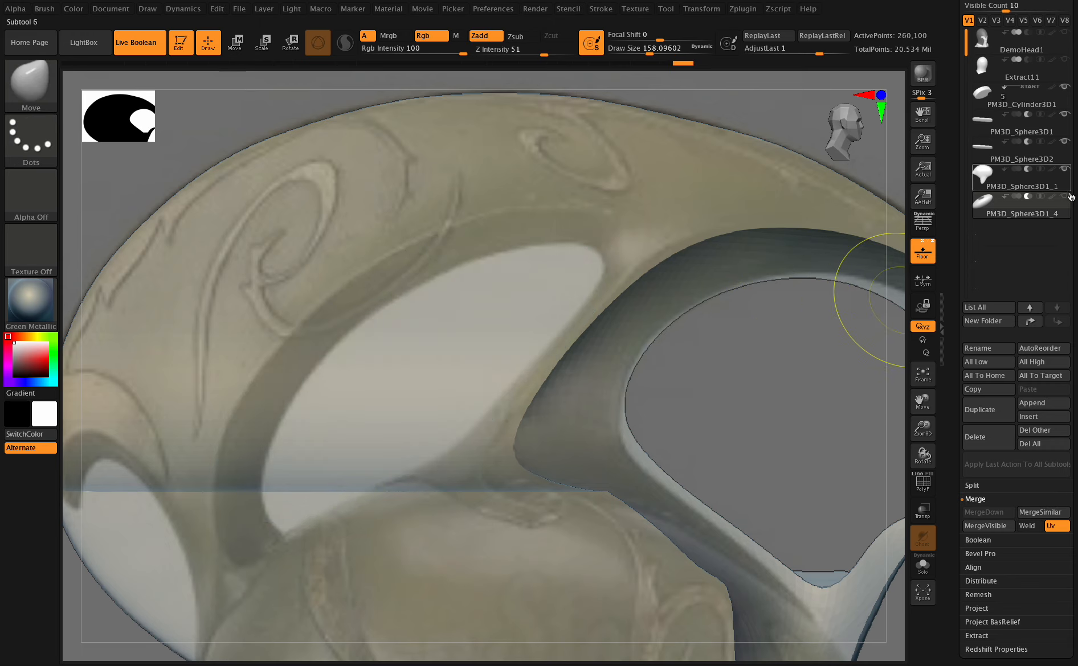
left_click(155, 42)
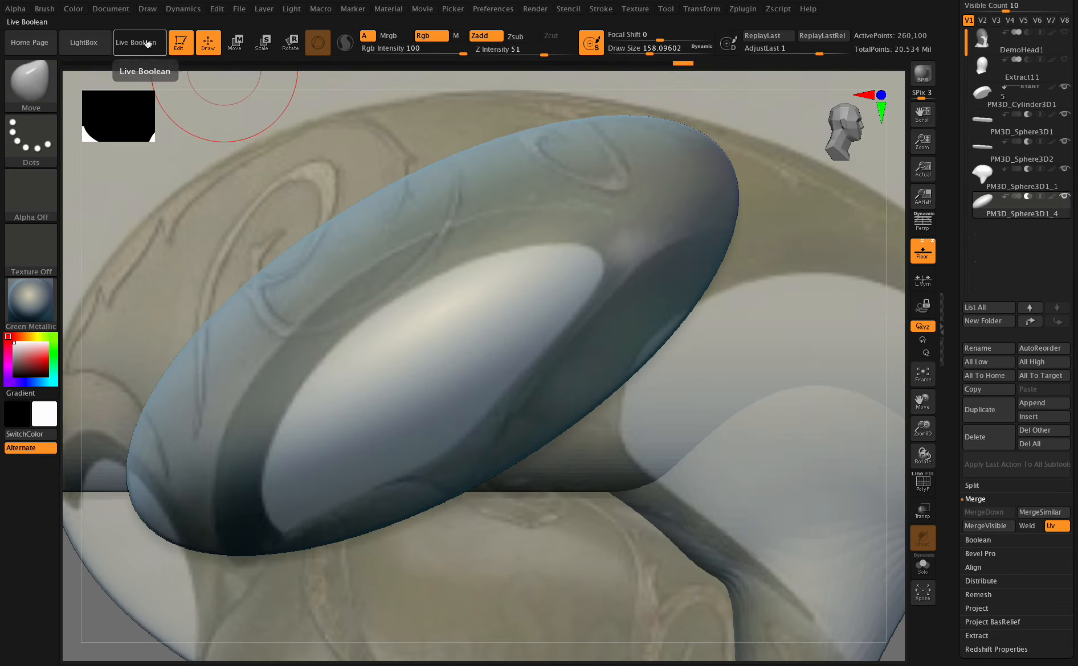
left_click(152, 43)
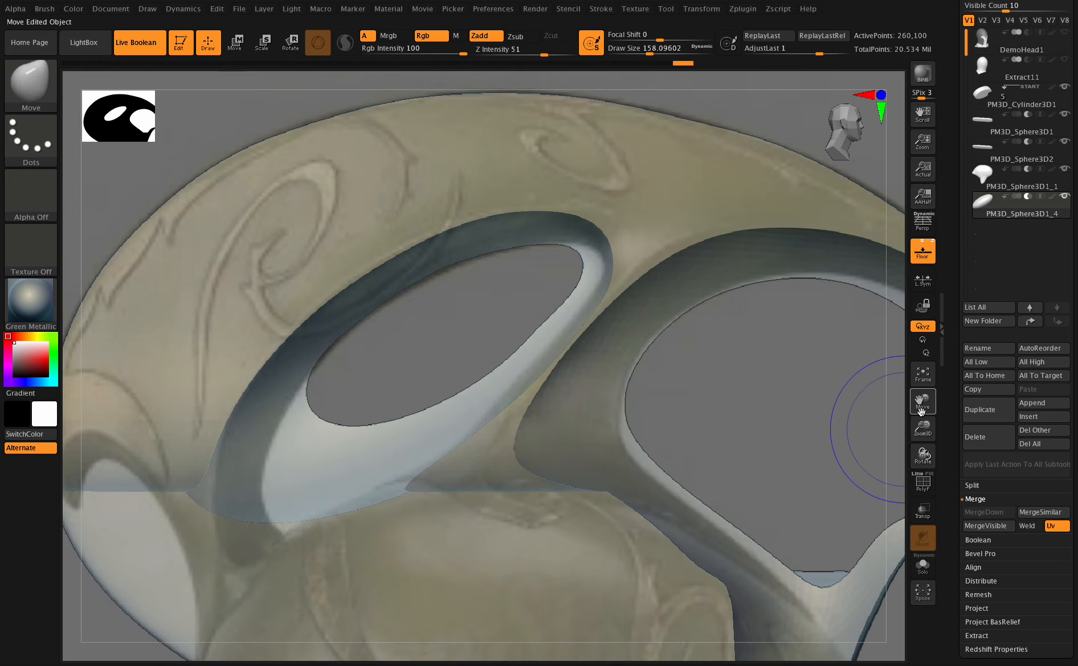
Step: Set Draw Size to 83.49108, isolate the PM3D_Sphere3D1_4 cutter and mask its inner surface near the upper end
left_click_drag(640, 48, 637, 48)
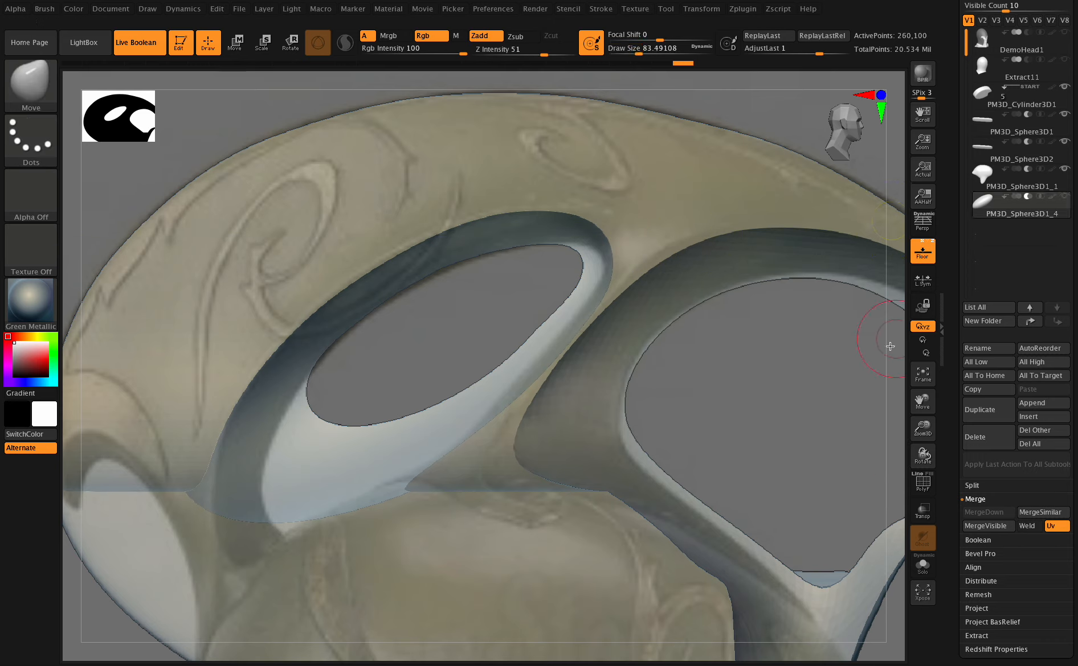
left_click(1065, 196)
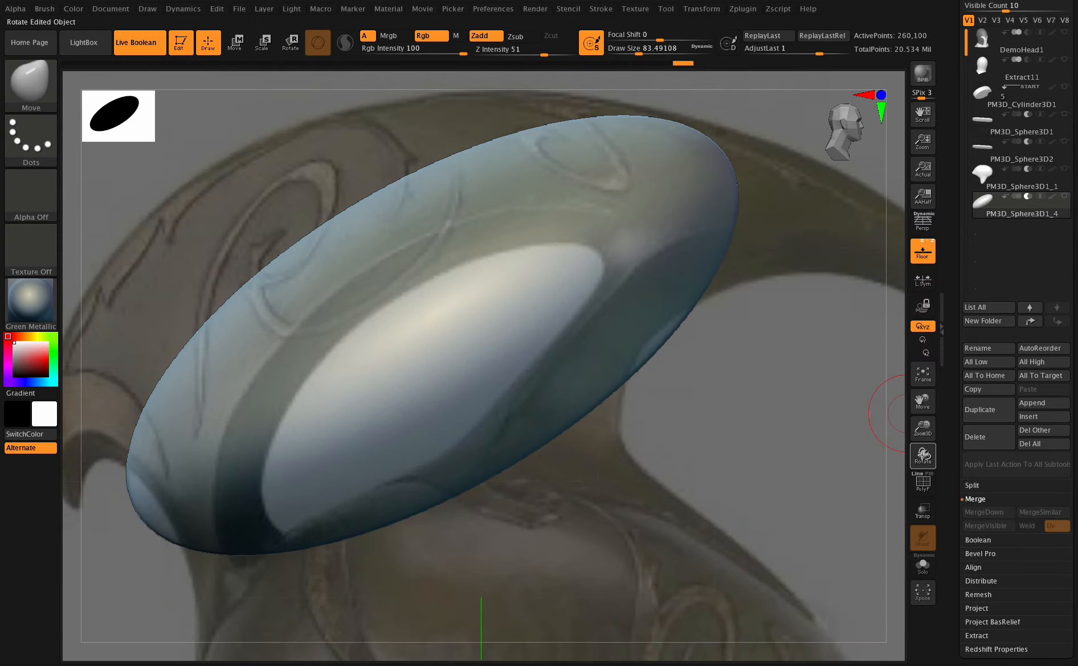
left_click_drag(923, 455, 927, 455)
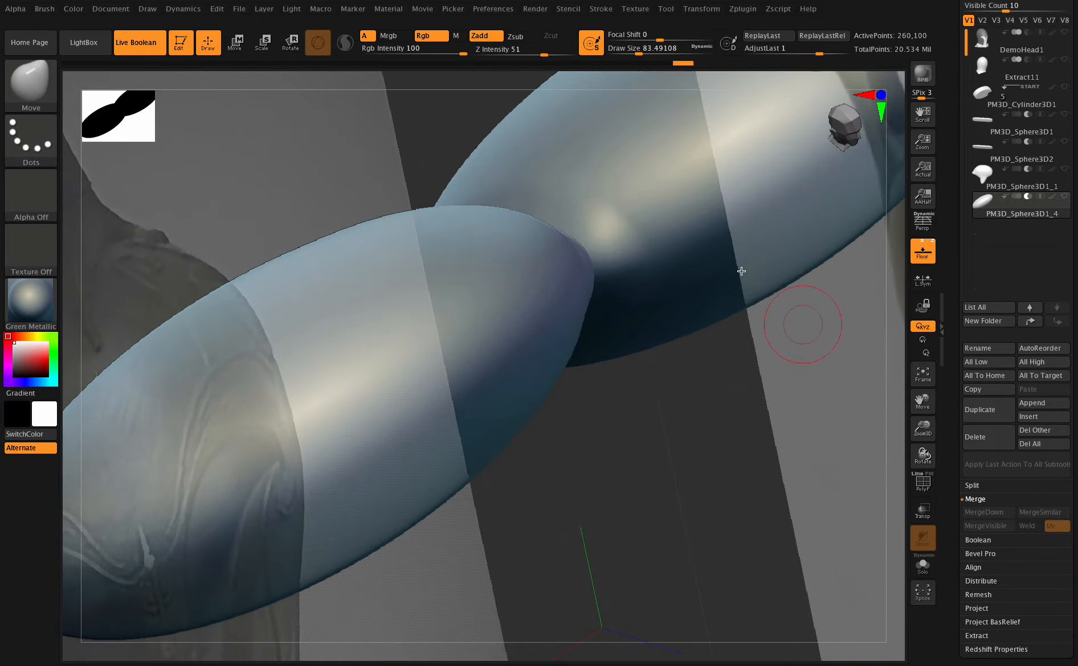
key("ctrl")
mouse_move(664, 189)
left_mouse_down("ctrl")
mouse_move(642, 211)
mouse_move(647, 172)
mouse_move(637, 216)
mouse_move(653, 235)
left_mouse_up("ctrl")
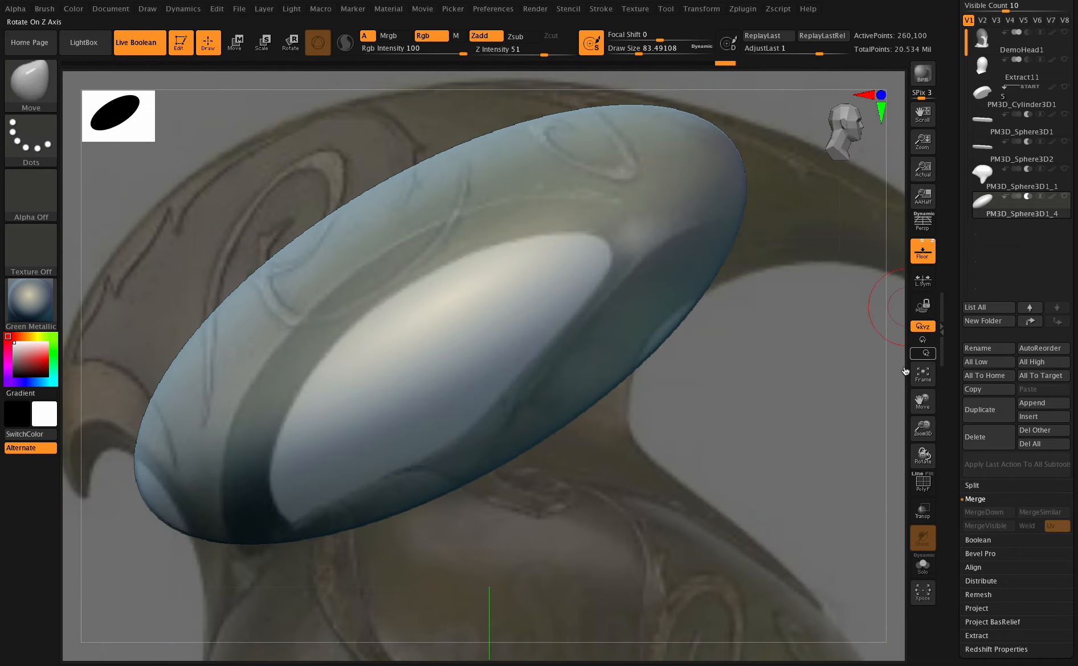
Step: Show all subtools again and pull the oval cutout's upper end outward with the Move brush at Draw Size 158.09602
mouse_move(1069, 202)
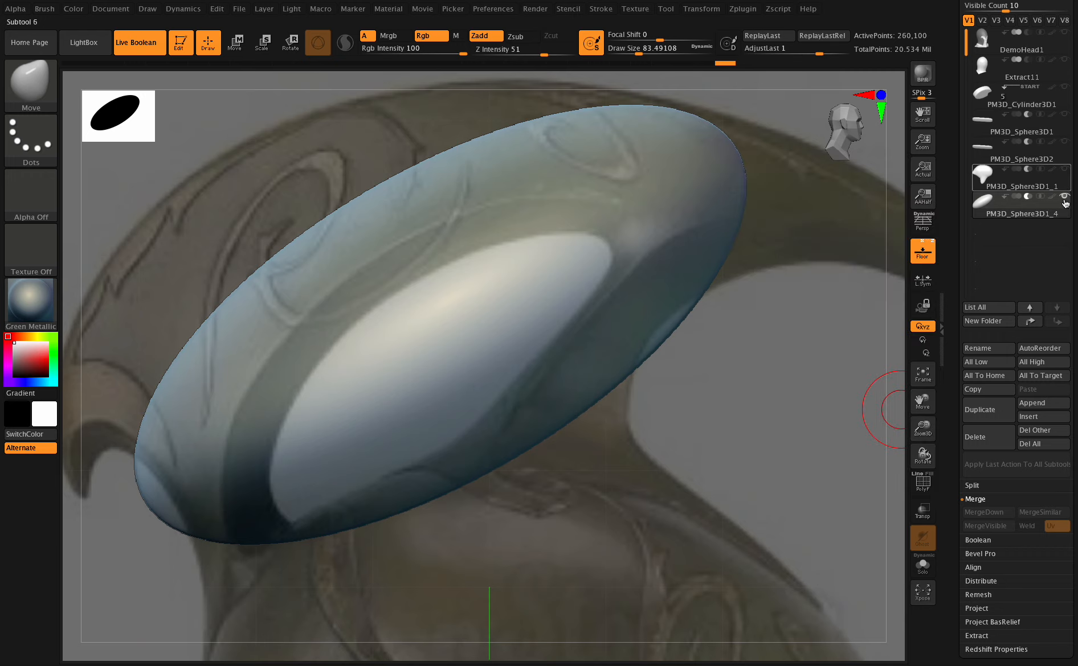
left_click(1061, 91, "shift")
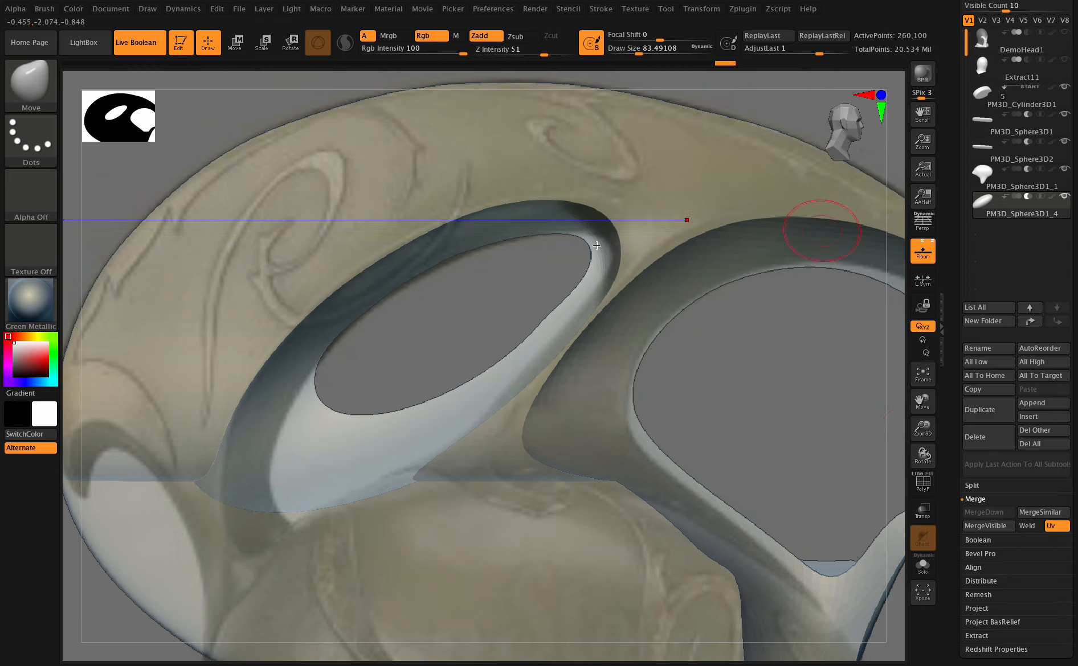
left_click_drag(928, 432, 935, 464)
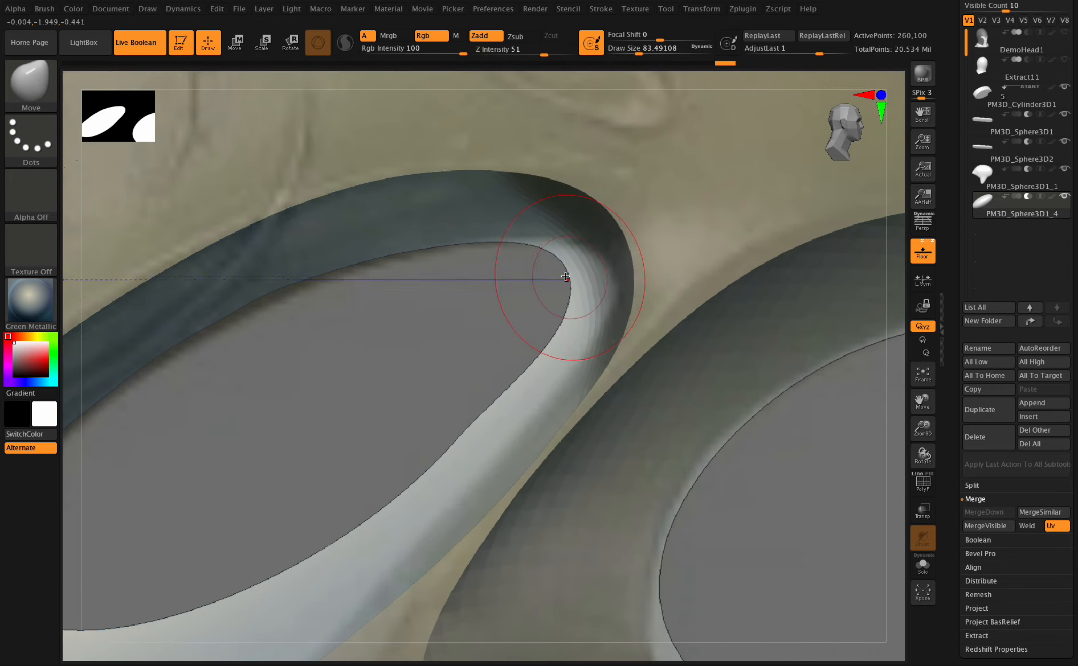
left_click_drag(644, 50, 650, 51)
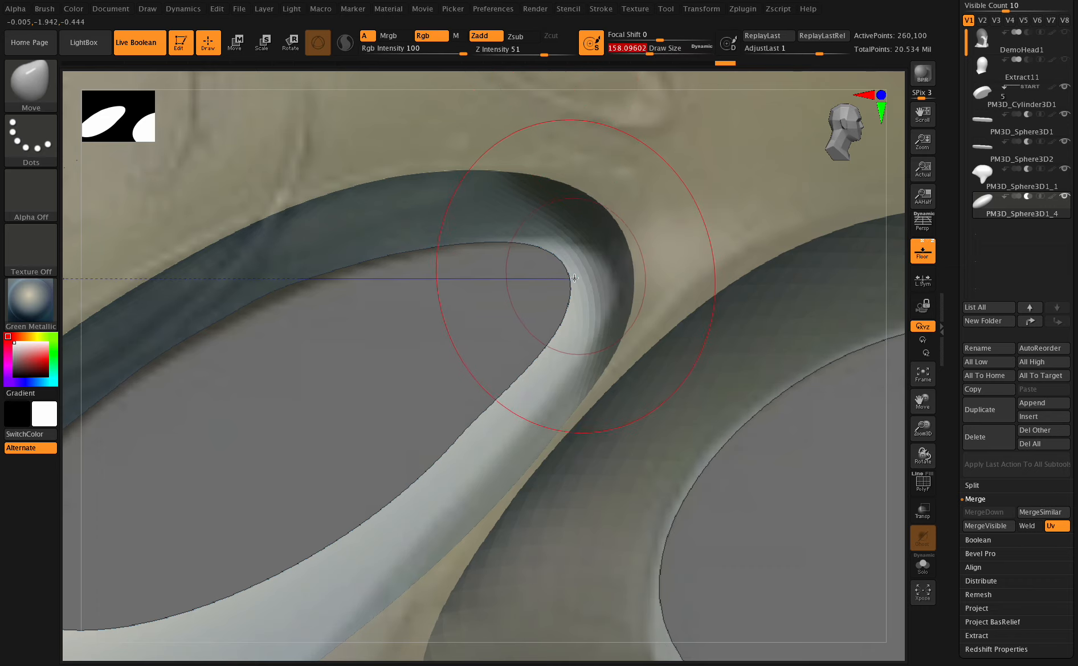
left_click_drag(571, 278, 588, 272)
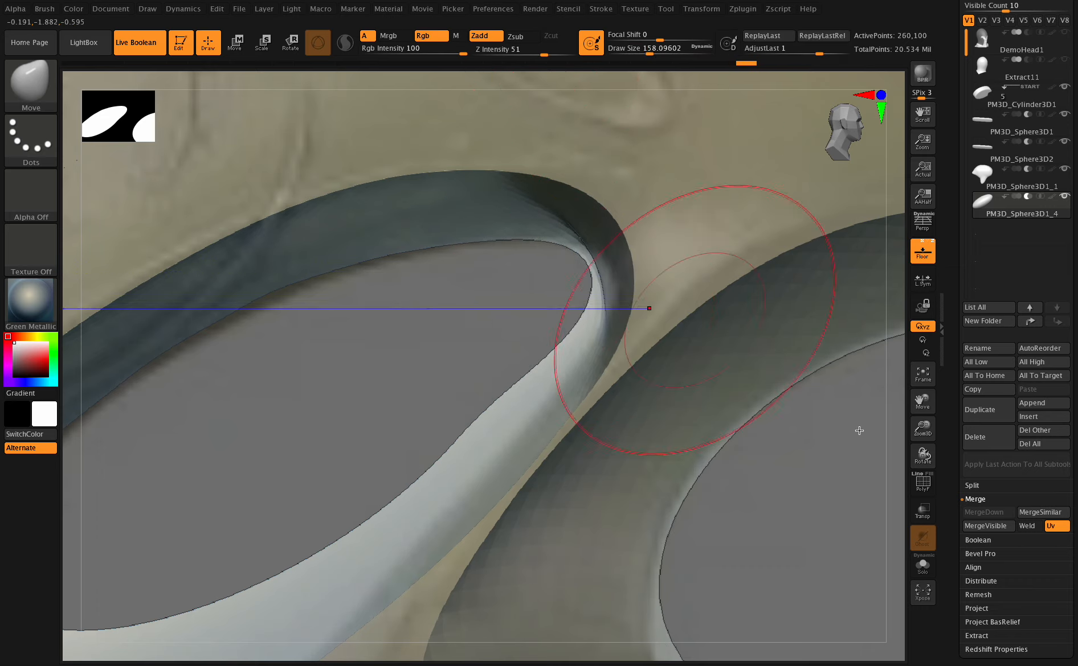
Step: Smooth the cutter's surface around the rim at the oval cutout's upper end
mouse_move(923, 456)
left_mouse_down()
mouse_move(932, 450)
mouse_move(918, 441)
left_mouse_up()
mouse_move(613, 279)
left_mouse_down("shift")
mouse_move(611, 262)
mouse_move(627, 266)
mouse_move(605, 274)
mouse_move(624, 259)
mouse_move(600, 270)
left_mouse_up("shift")
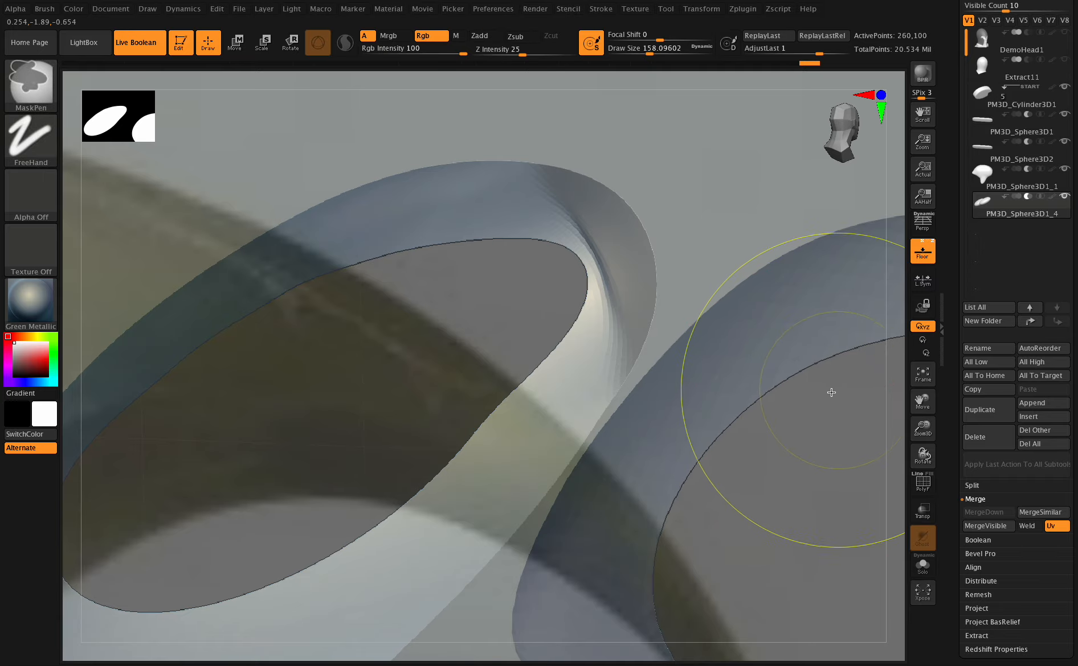
key("ctrl+shift+z")
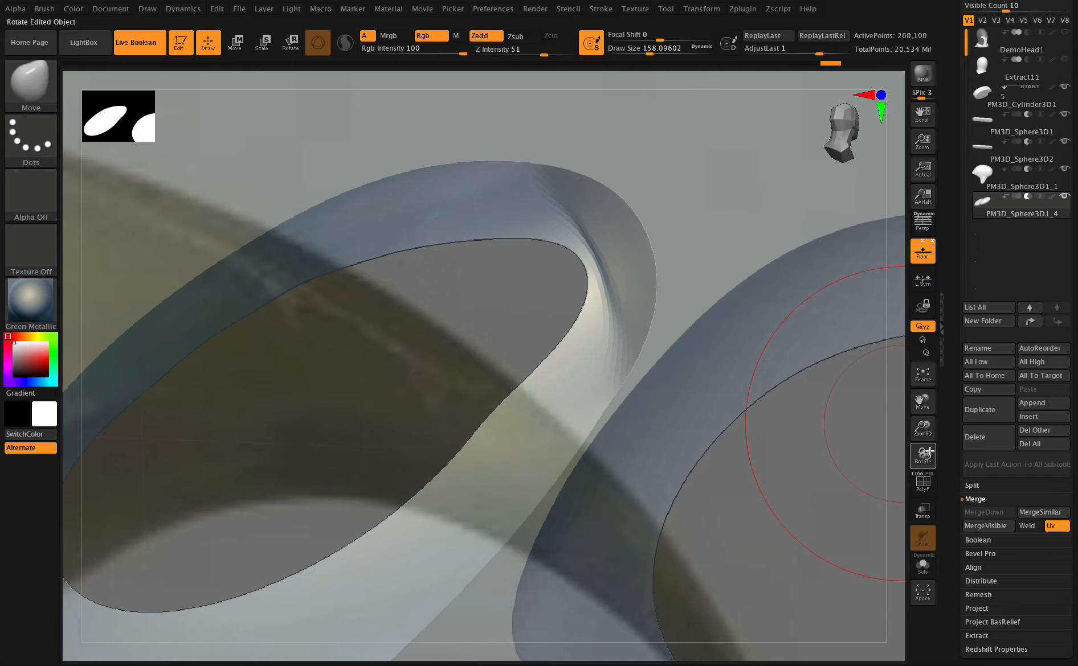
Step: Smooth the inner rim at the oval cutout's upper tip once more and try to clear the cutter's mask
mouse_move(923, 456)
left_mouse_down()
mouse_move(929, 441)
mouse_move(921, 454)
left_mouse_up()
left_click_drag(584, 271, 606, 262, "shift")
left_click_drag(834, 480, 848, 477, "ctrl")
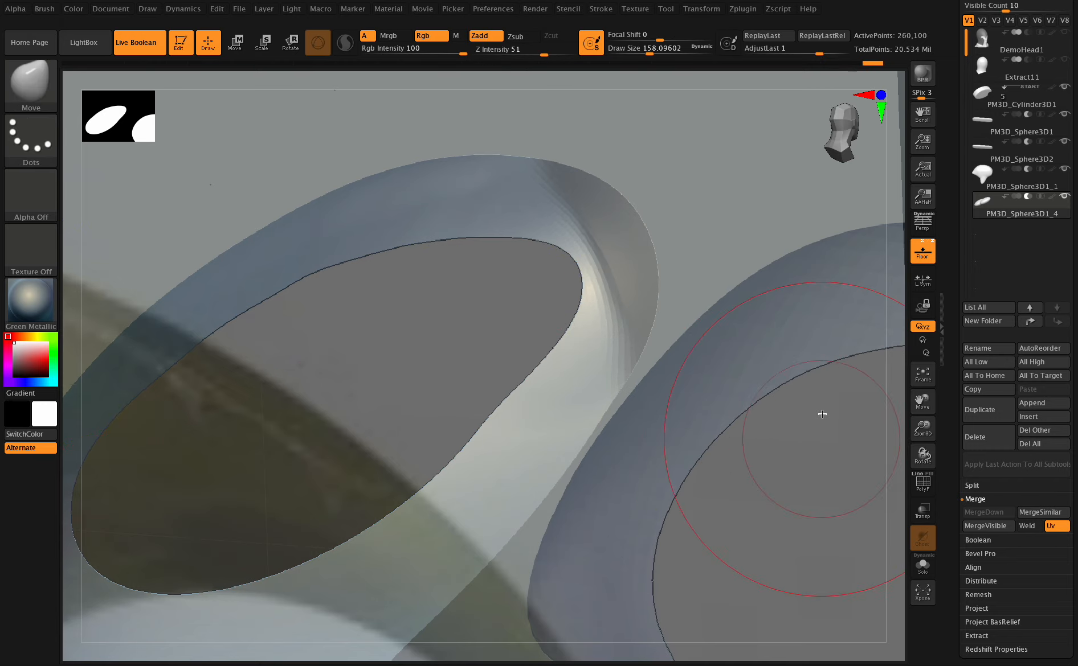
Step: Try to DynaMesh the cutter at resolution 648
mouse_move(1072, 423)
left_mouse_down()
mouse_move(1071, 356)
mouse_move(1060, 348)
left_mouse_up()
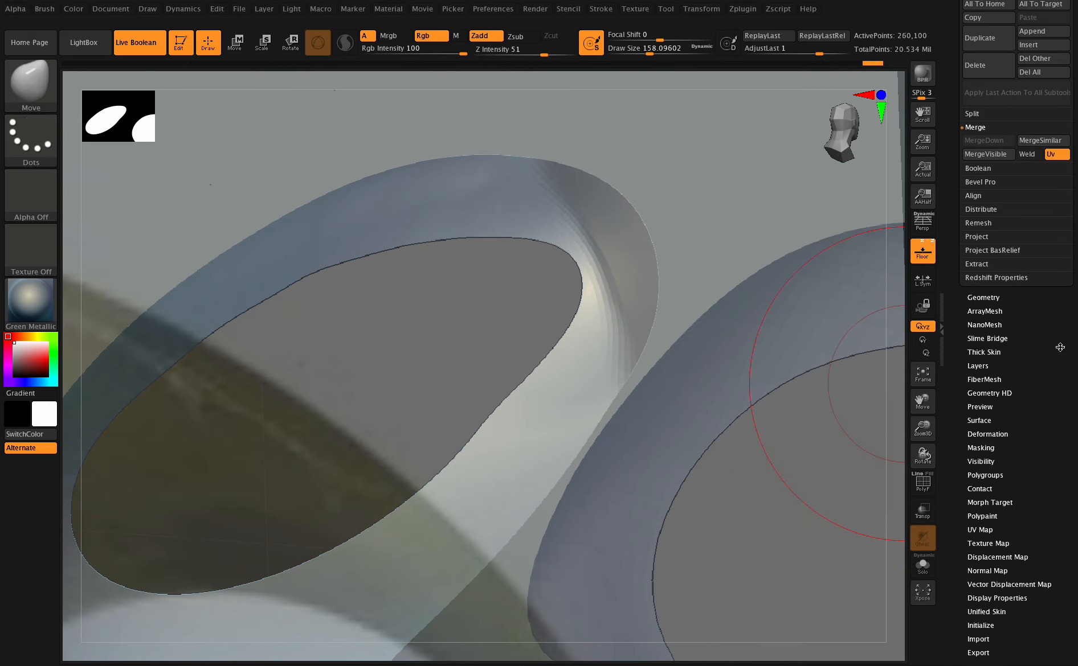
left_click(983, 297)
left_click(983, 197)
left_click_drag(985, 236, 989, 233)
left_click(990, 228)
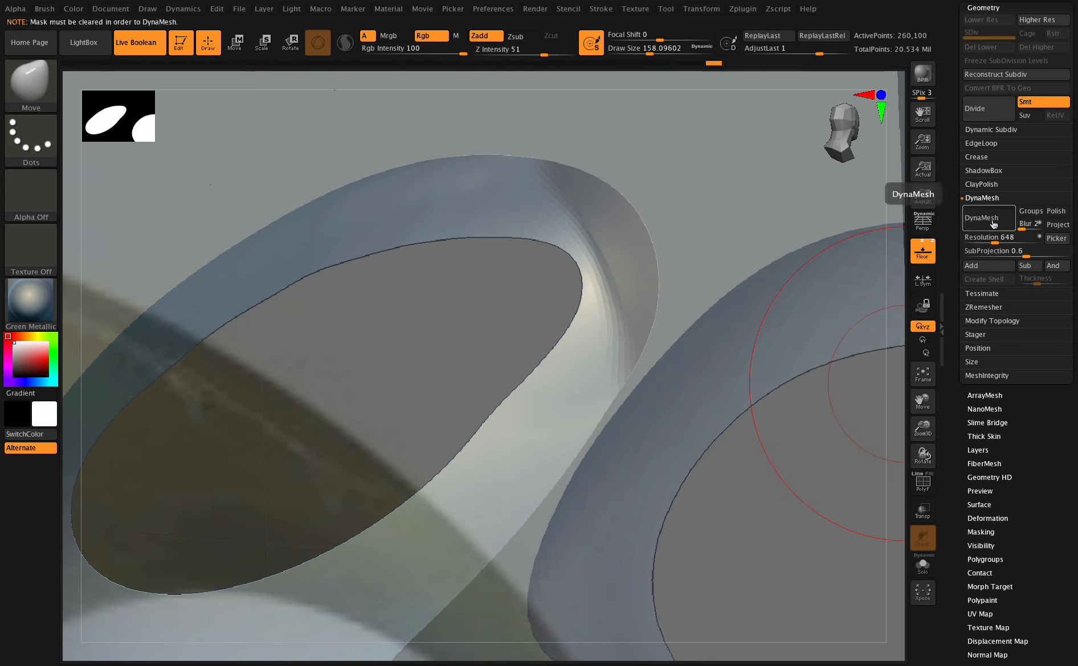
Step: Smooth the cutout's upper rim slightly more and retry DynaMesh on the cutter
left_click_drag(615, 259, 605, 257, "shift")
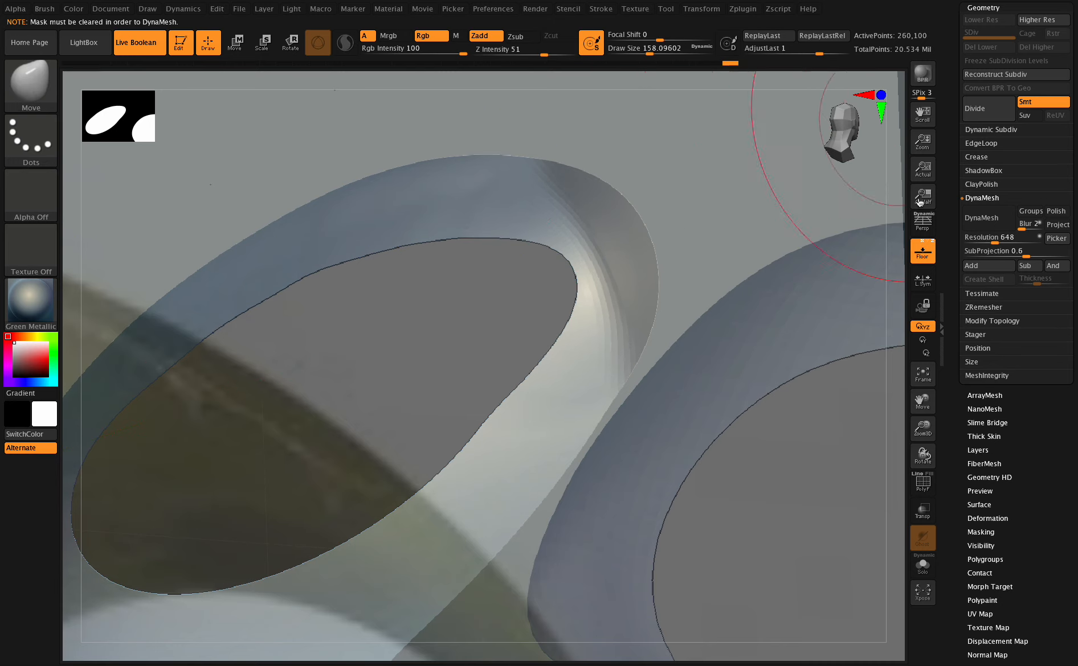
left_click(998, 229)
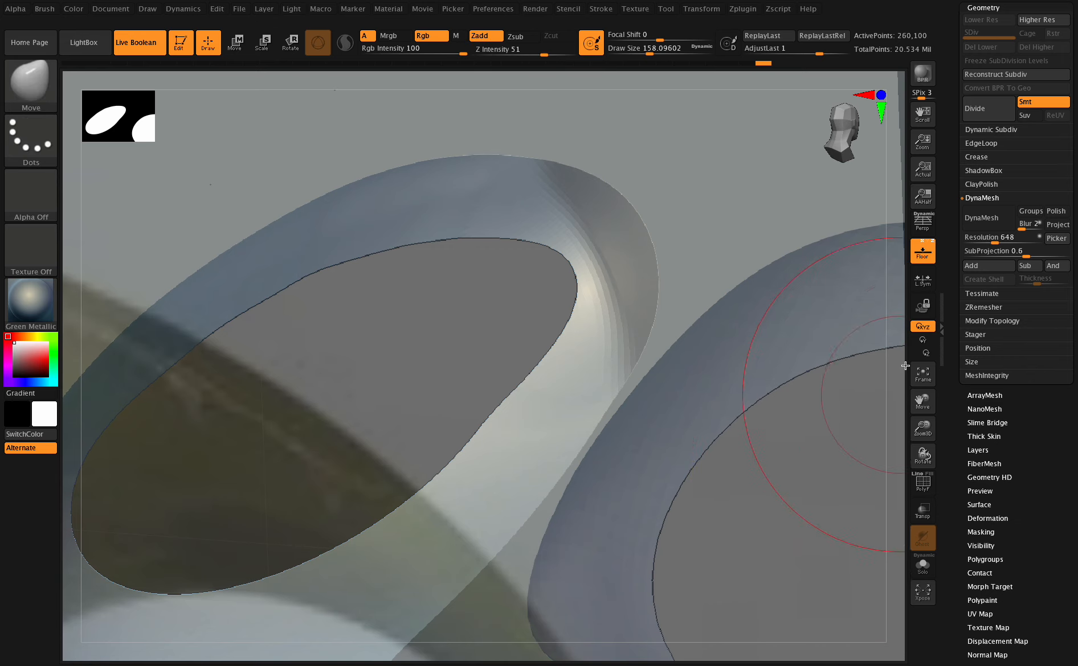
left_click(981, 217)
Step: Turn off Live Boolean, locate the leftover mask spots on the PM3D_Sphere3D1_4 cutter and clear its mask
scroll(1076, 197, "up", 1)
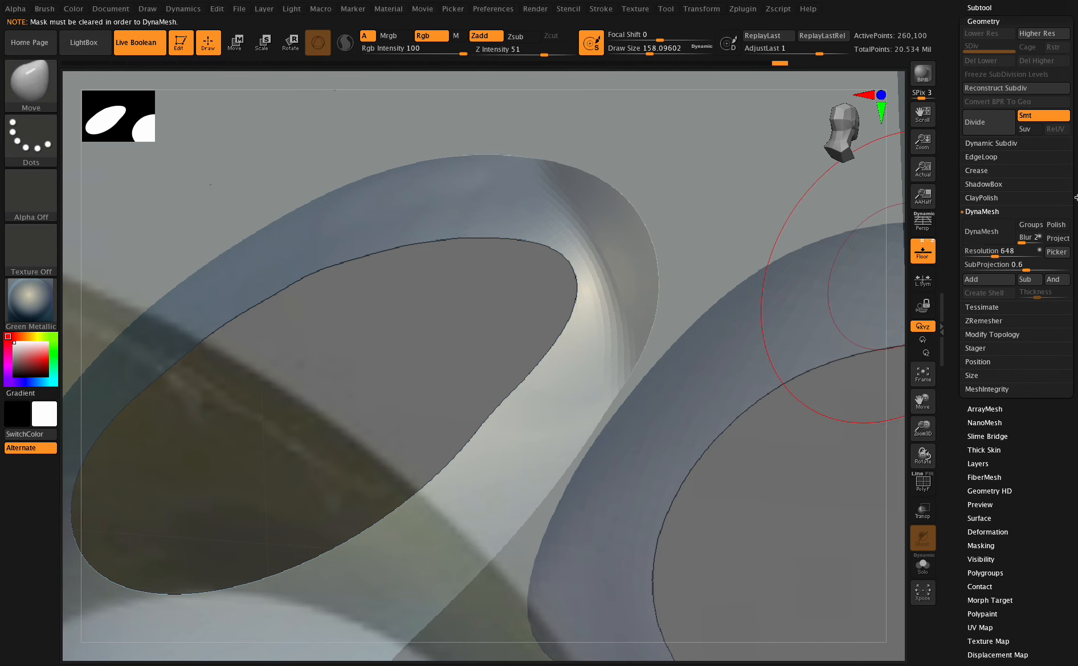
left_click_drag(1075, 197, 1076, 264)
left_click(980, 74)
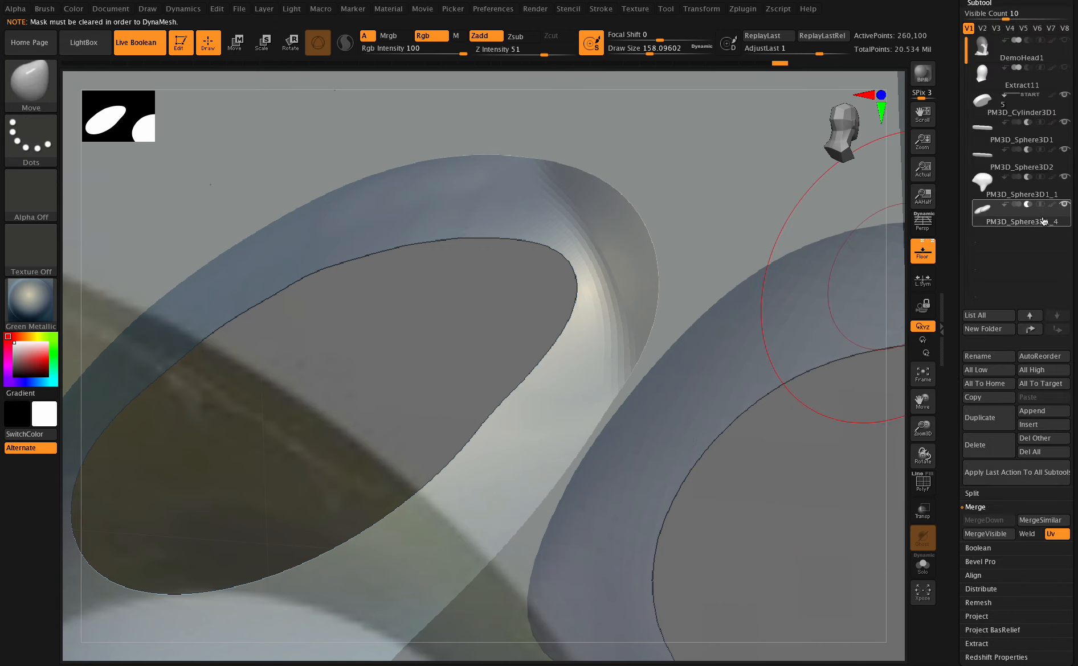
left_click(139, 42)
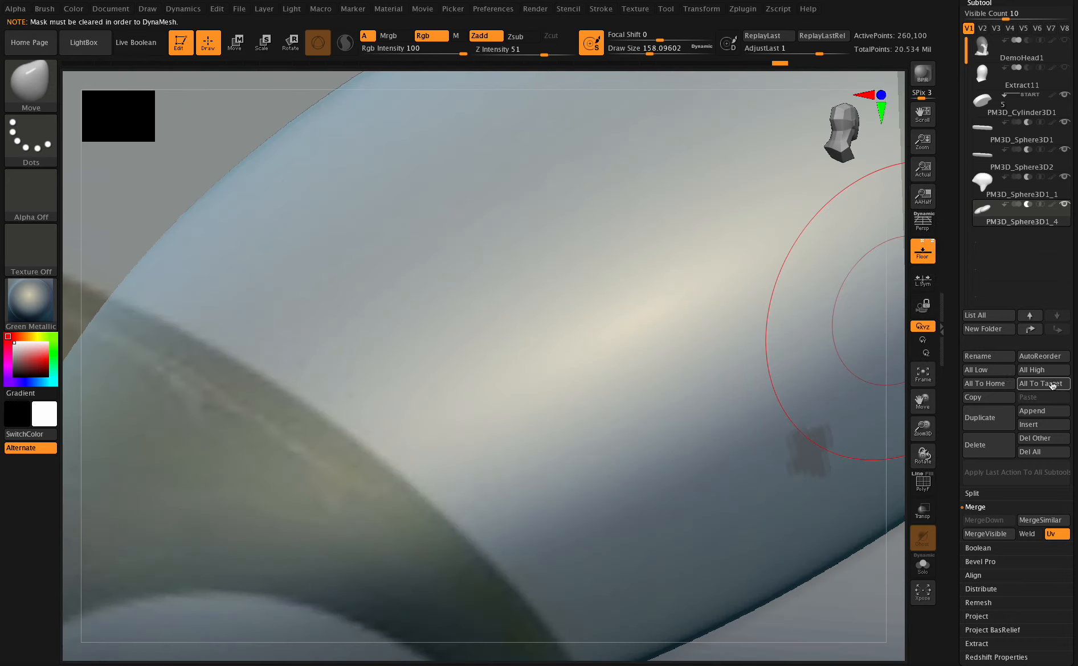
left_click_drag(899, 424, 682, 442)
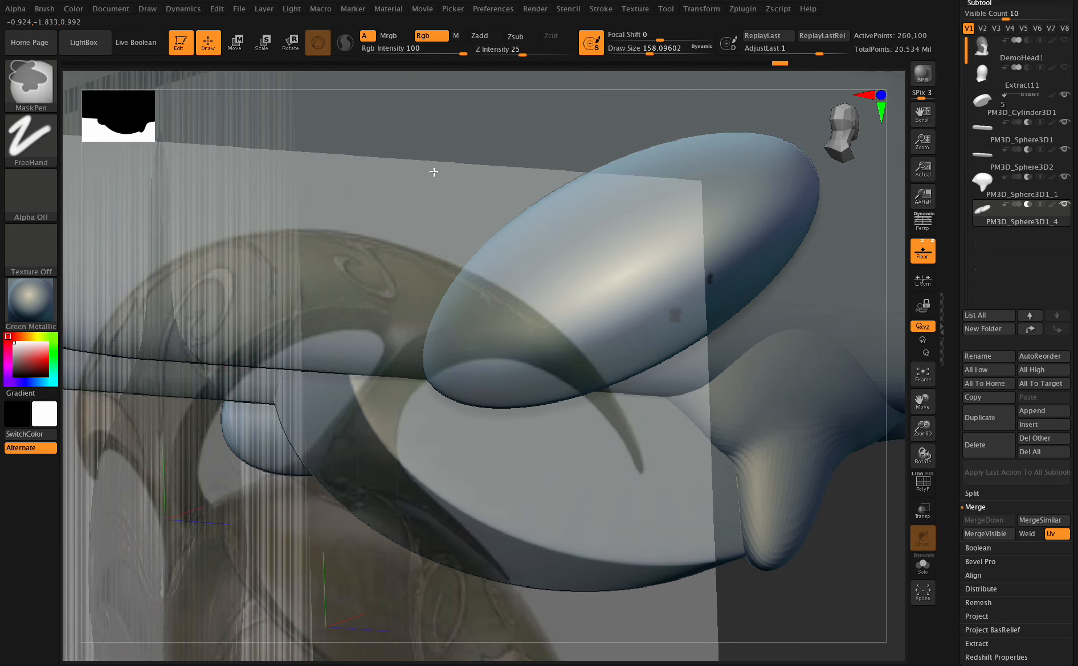
left_click_drag(910, 439, 830, 395)
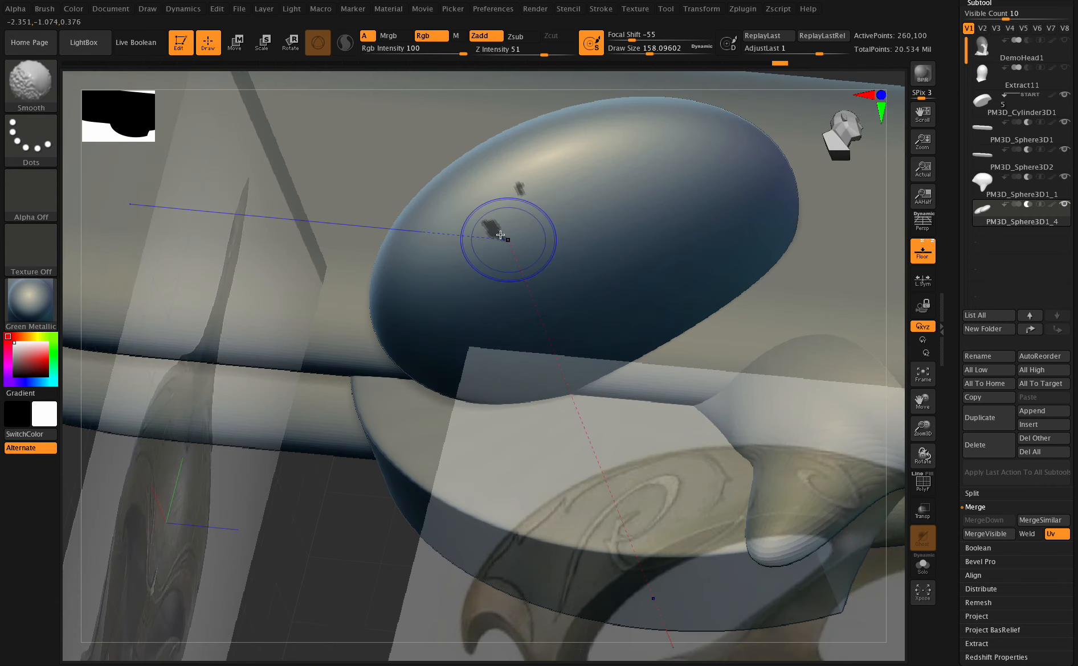
mouse_move(487, 226)
left_mouse_down("shift")
mouse_move(478, 227)
mouse_move(507, 241)
left_mouse_up("shift")
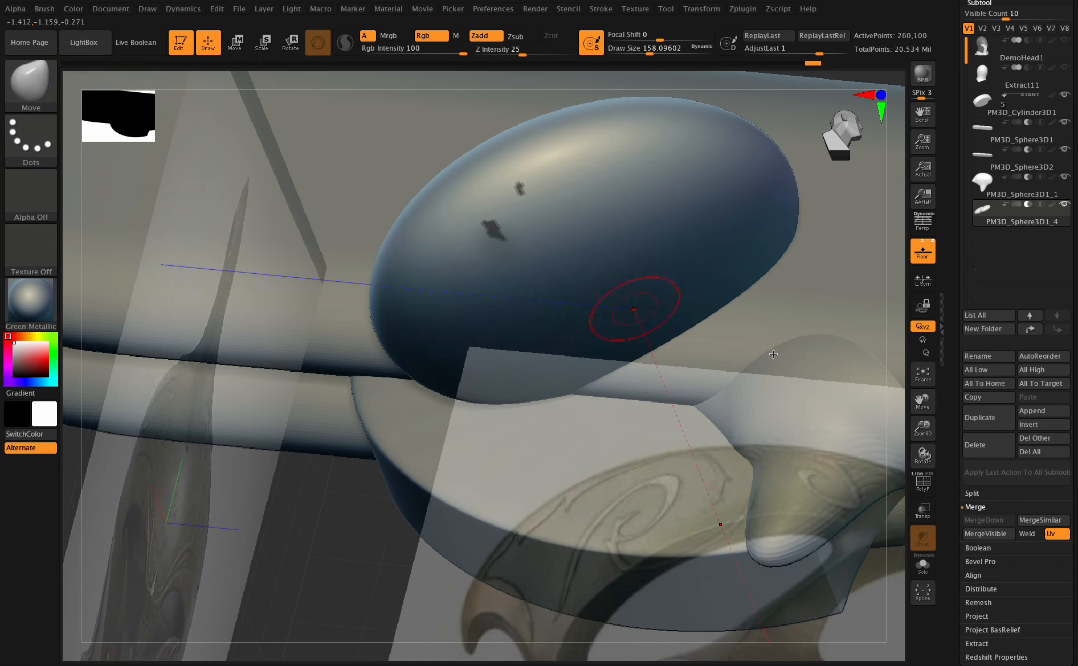
mouse_move(918, 426)
left_mouse_down()
mouse_move(884, 425)
mouse_move(821, 393)
left_mouse_up()
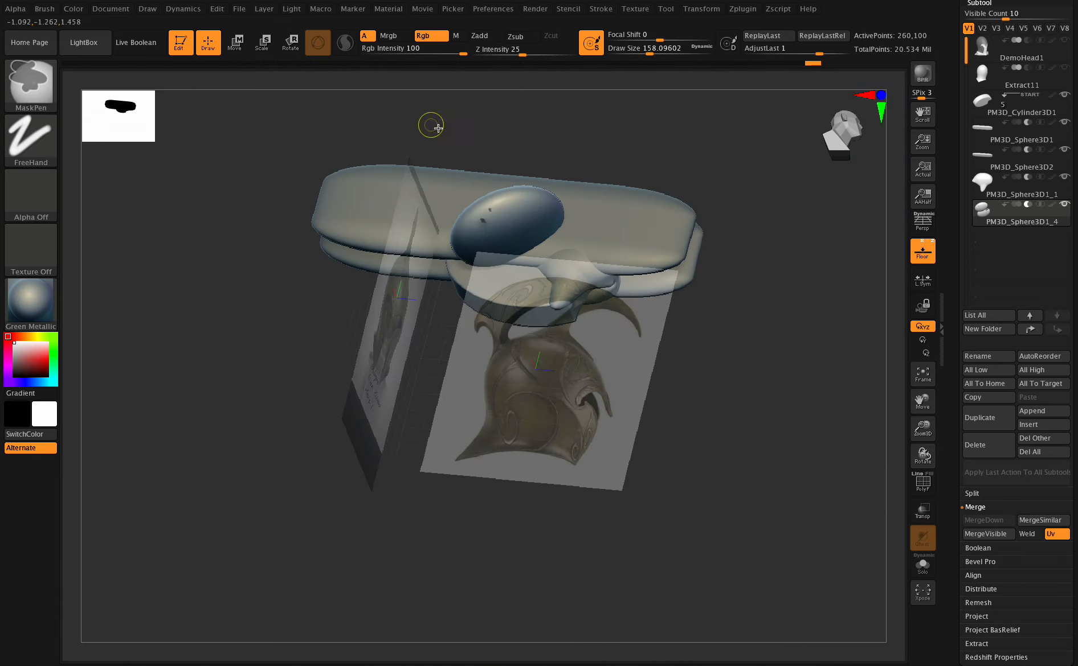
mouse_move(923, 427)
left_mouse_down()
mouse_move(955, 482)
mouse_move(938, 446)
left_mouse_up()
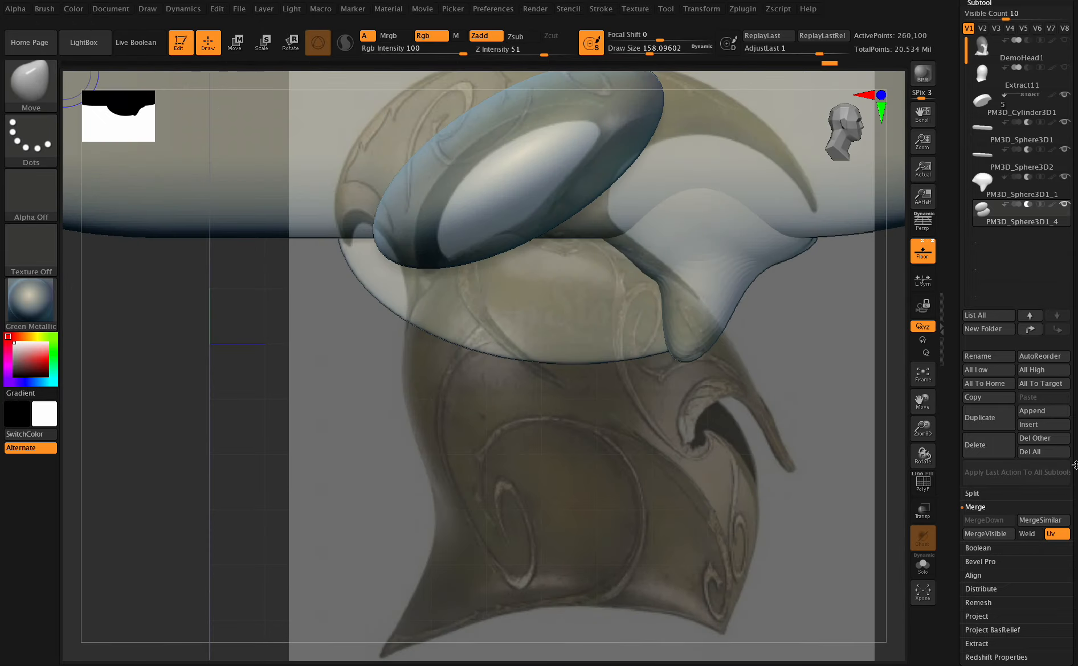
Step: DynaMesh the cutter at resolution 648, undo it and DynaMesh it at resolution 208 instead
left_click_drag(1073, 466, 1036, 400)
left_click(986, 405)
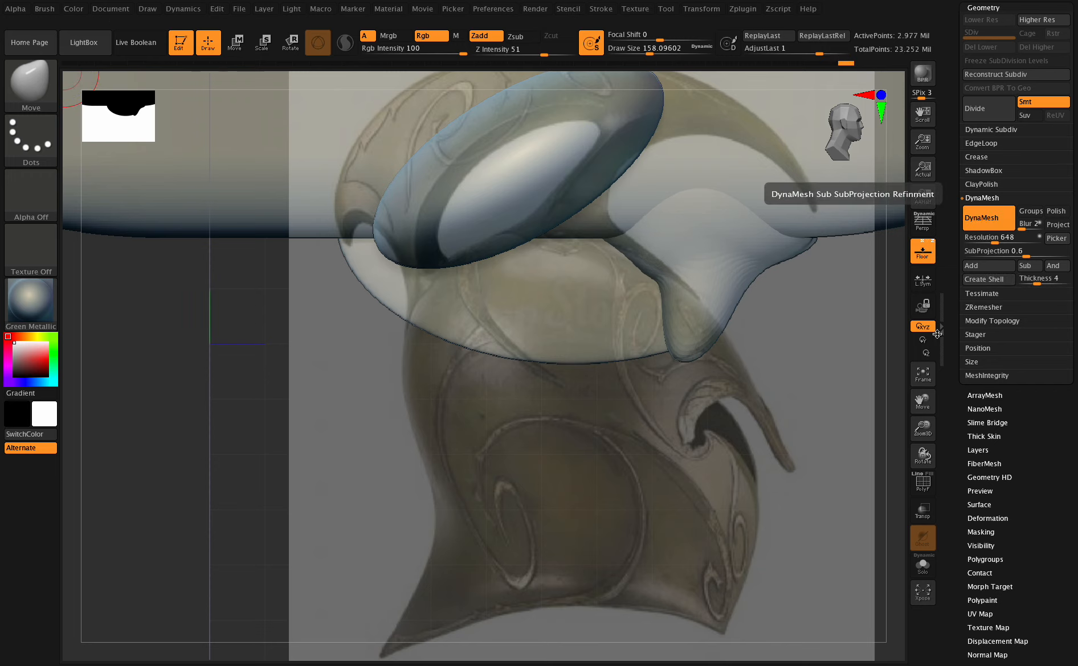
left_click(964, 219)
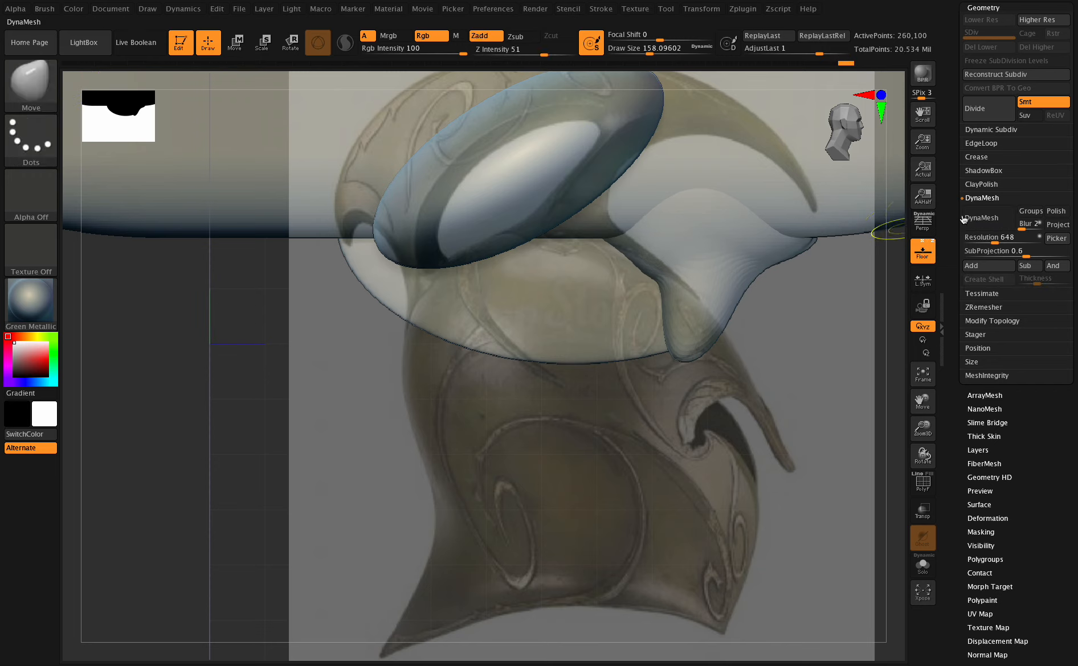
left_click(975, 220)
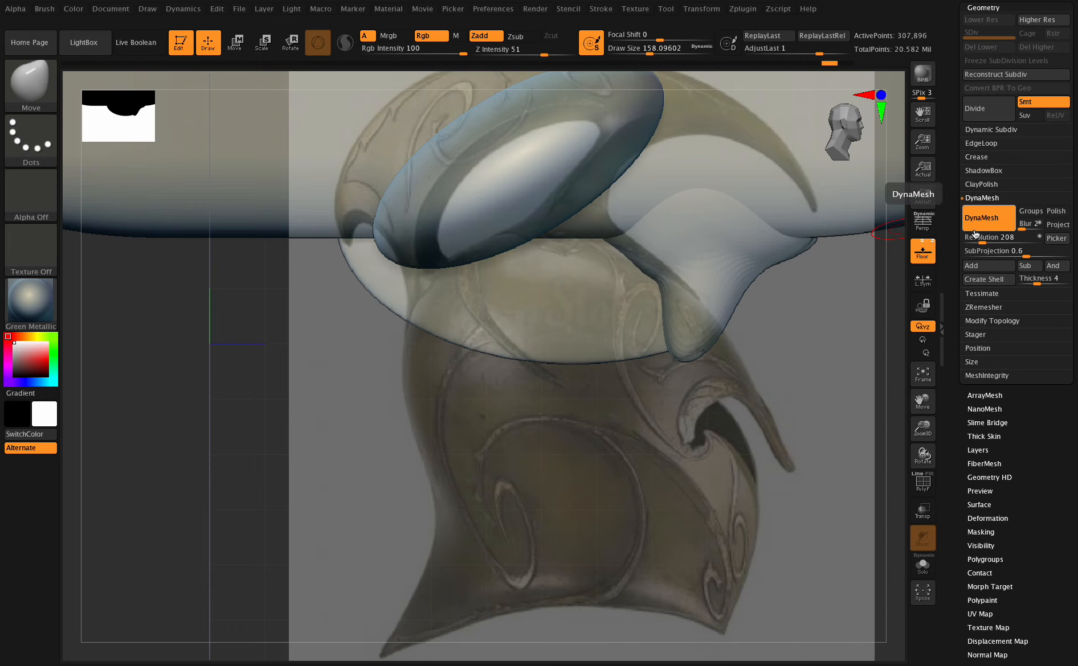
Step: Turn Live Boolean back on and inspect the oval cutout's edge against the side-view reference image
mouse_move(923, 429)
left_mouse_down()
mouse_move(927, 452)
mouse_move(920, 440)
left_mouse_up()
left_click(1013, 0)
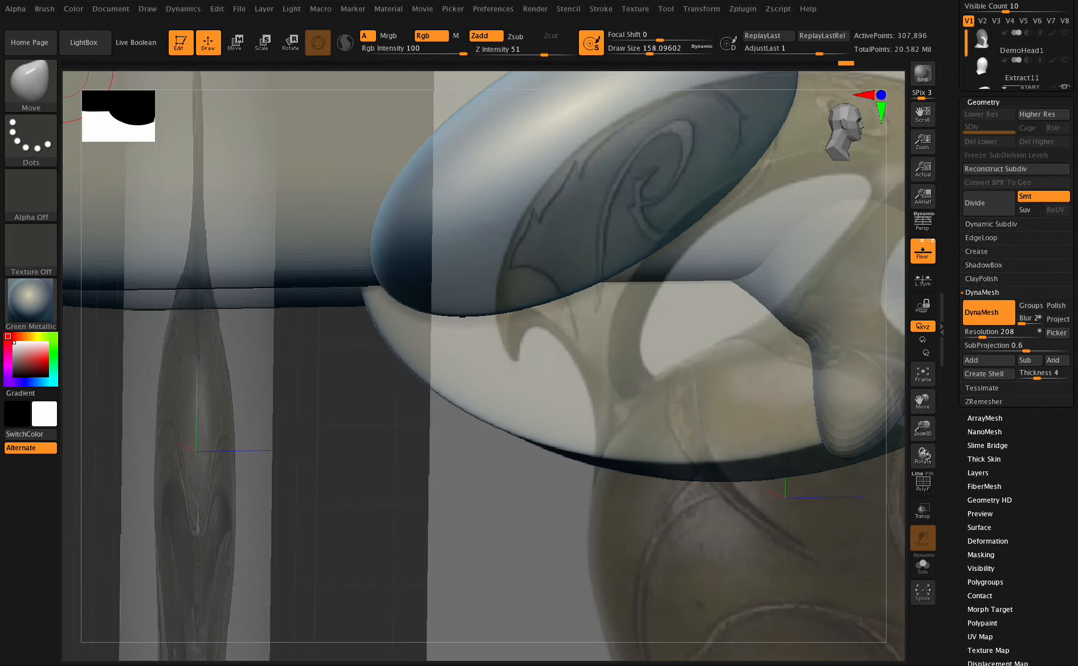
left_click(149, 44)
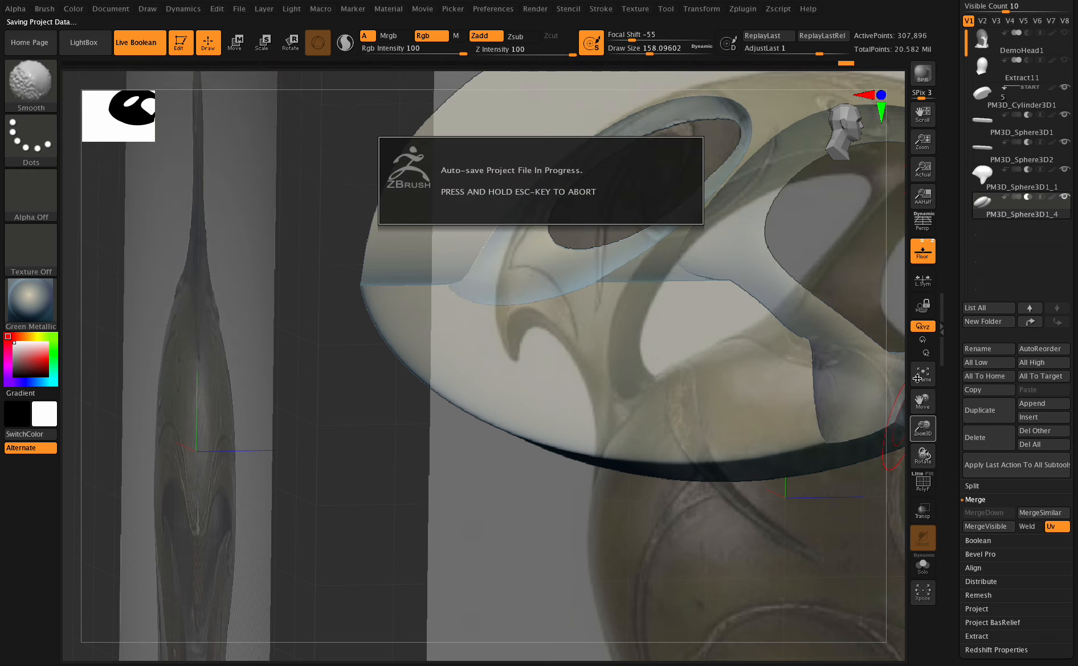
left_click_drag(931, 434, 931, 453)
left_click_drag(922, 401, 880, 391)
left_click_drag(922, 455, 950, 529, "shift")
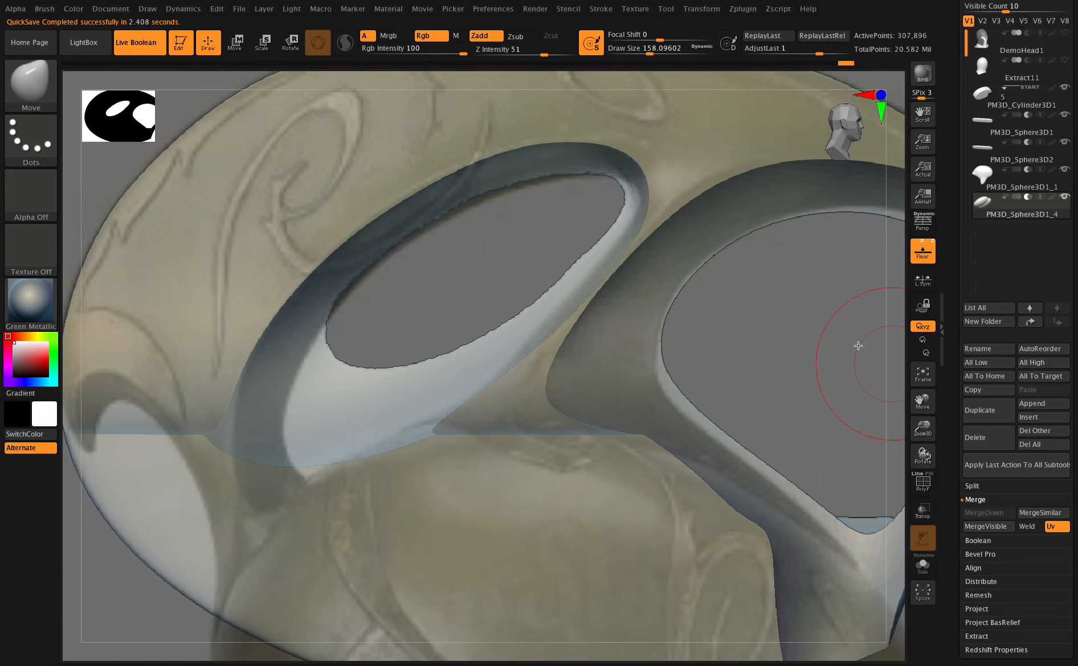
left_click_drag(923, 437, 945, 380)
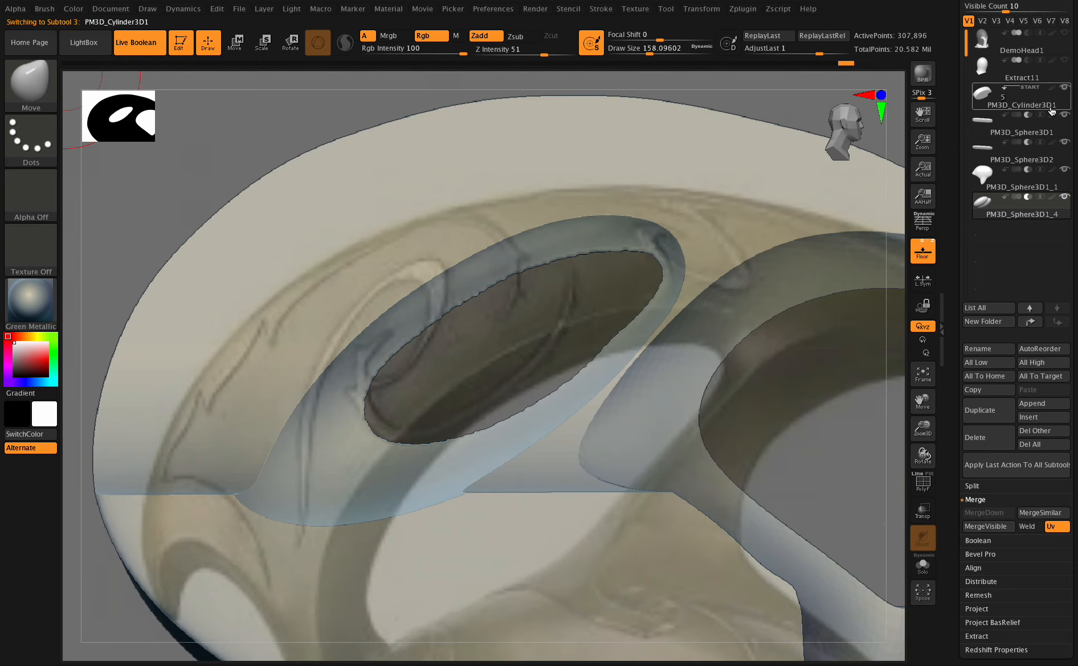
Step: Undo the PM3D_Sphere3D1_4 cutter's 208-resolution DynaMesh, try DynaMesh at resolution 696 and undo that as well
mouse_move(1039, 109)
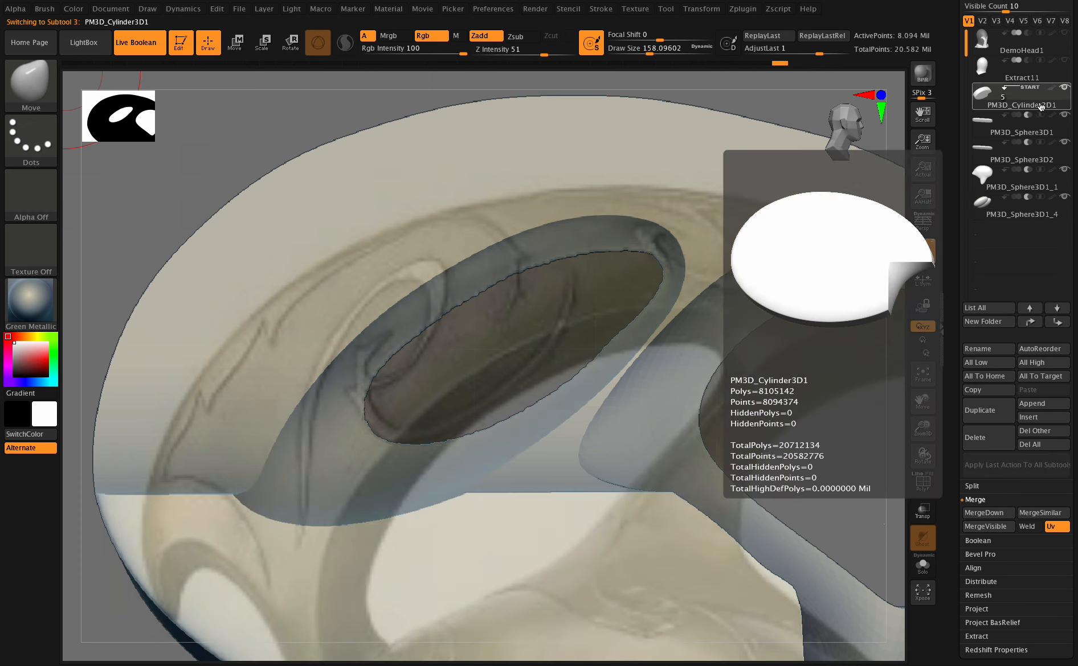
left_click(1033, 212)
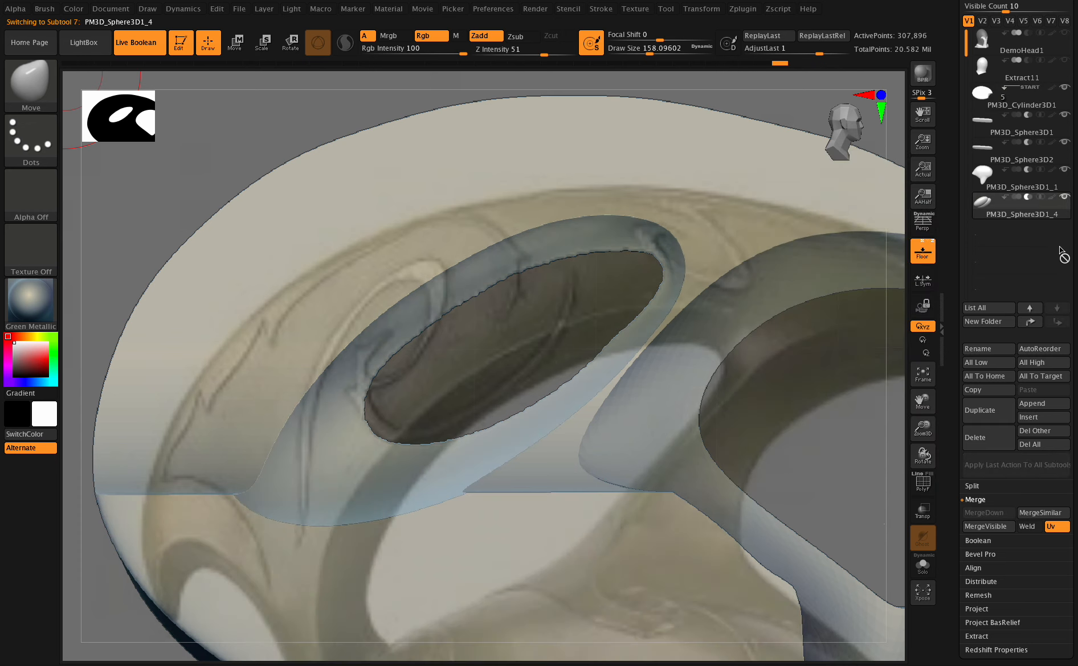
scroll(1018, 363, "down", 5)
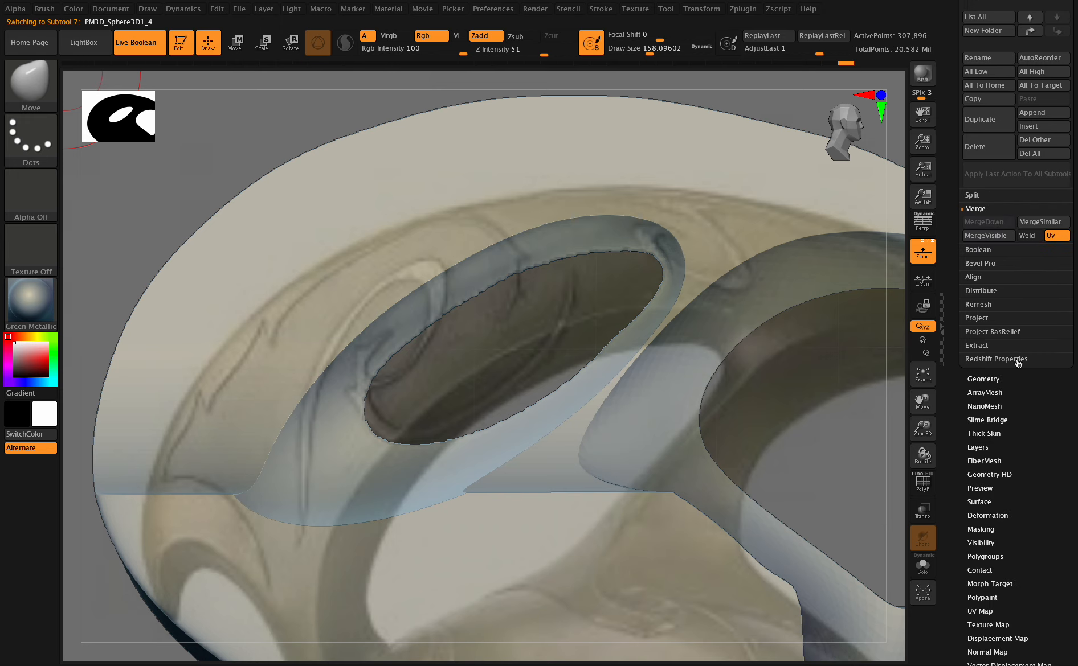
left_click(994, 378)
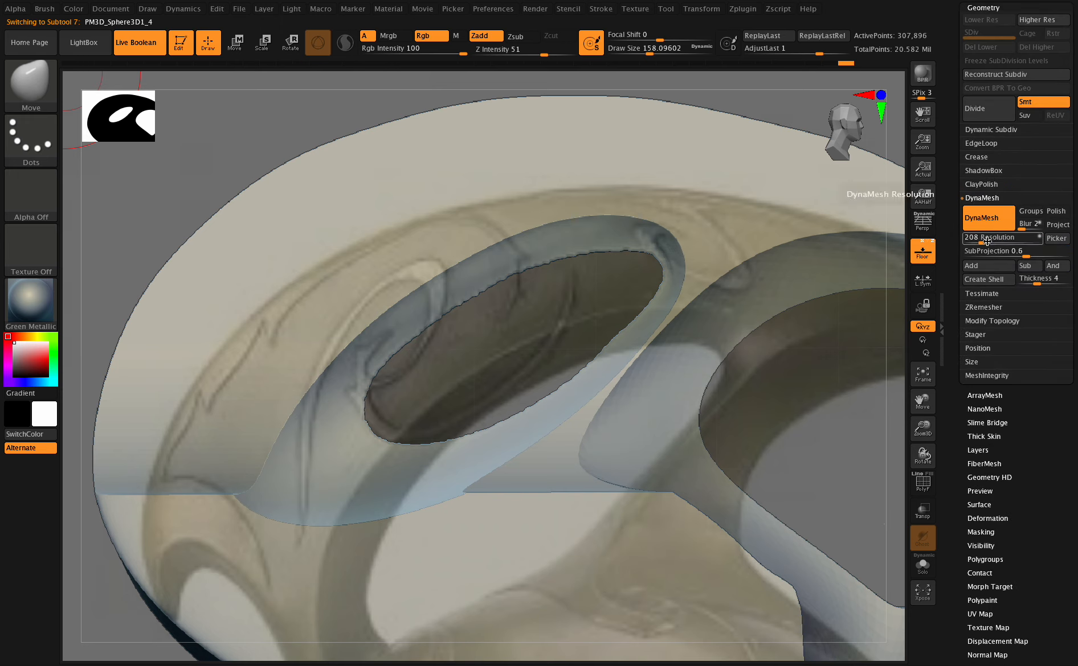
key("ctrl+z")
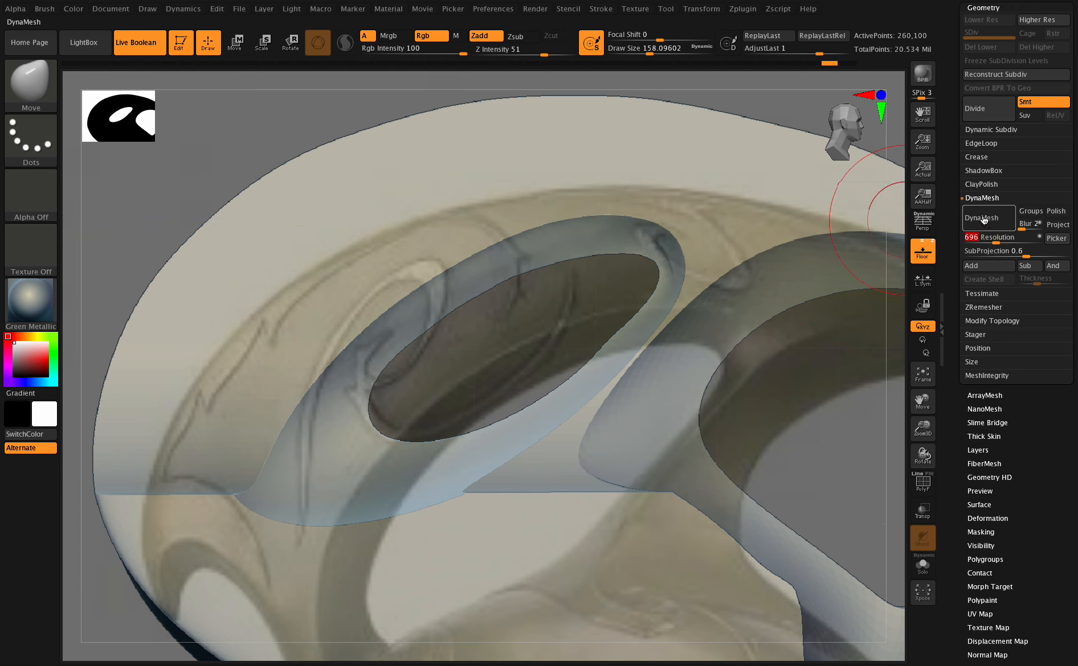
left_click(986, 221)
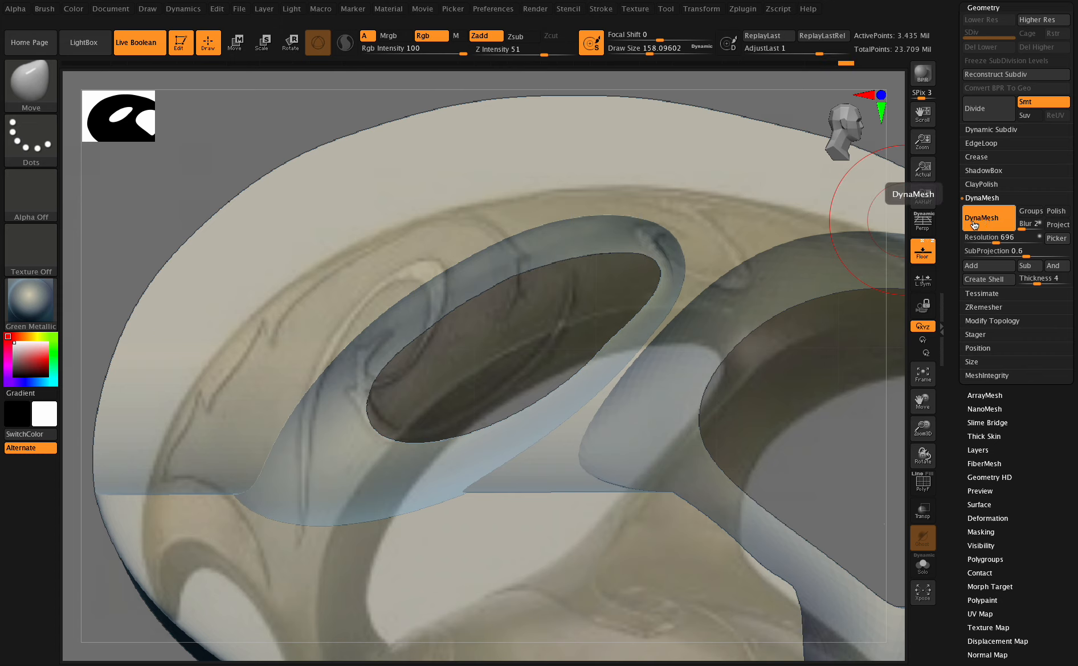
key("ctrl+z")
Step: DynaMesh the cutter at resolution 416
left_click(988, 239)
type("400")
left_click(990, 227)
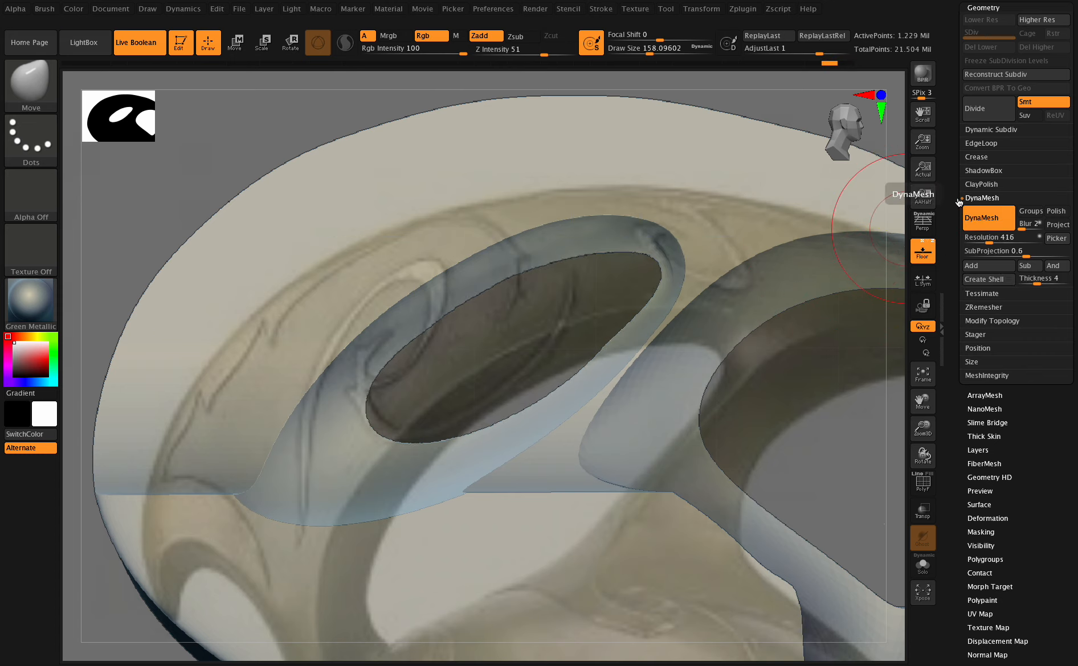
Step: Smooth the remeshed cutter around the oval cutout's upper end and along its upper edge, then undo the last stroke
left_click_drag(928, 467, 924, 456, "shift")
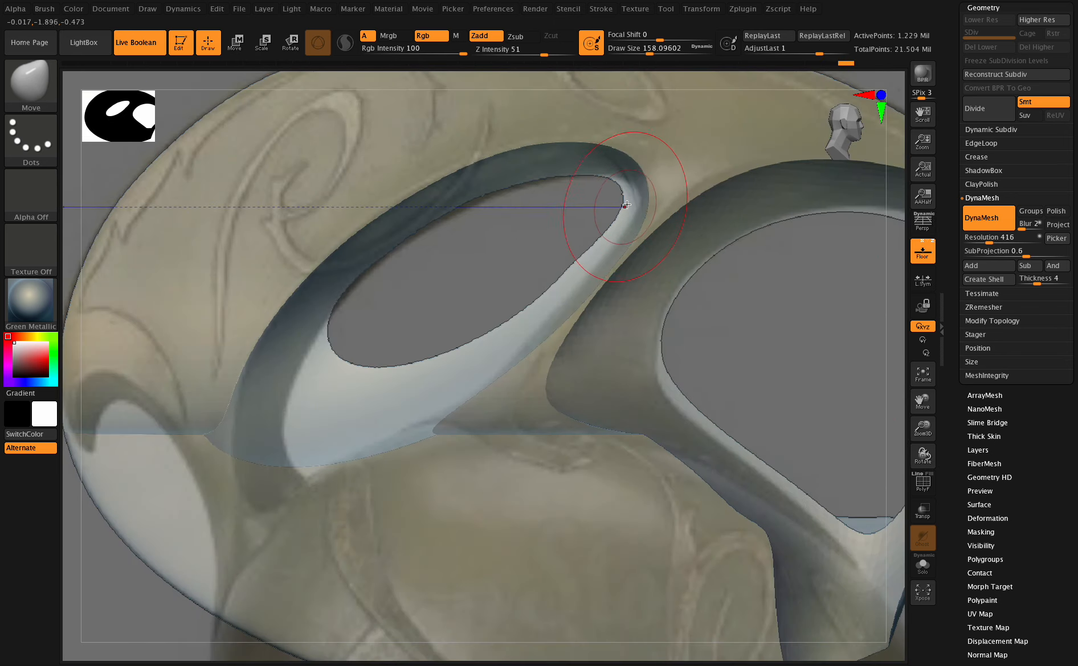
key("shift")
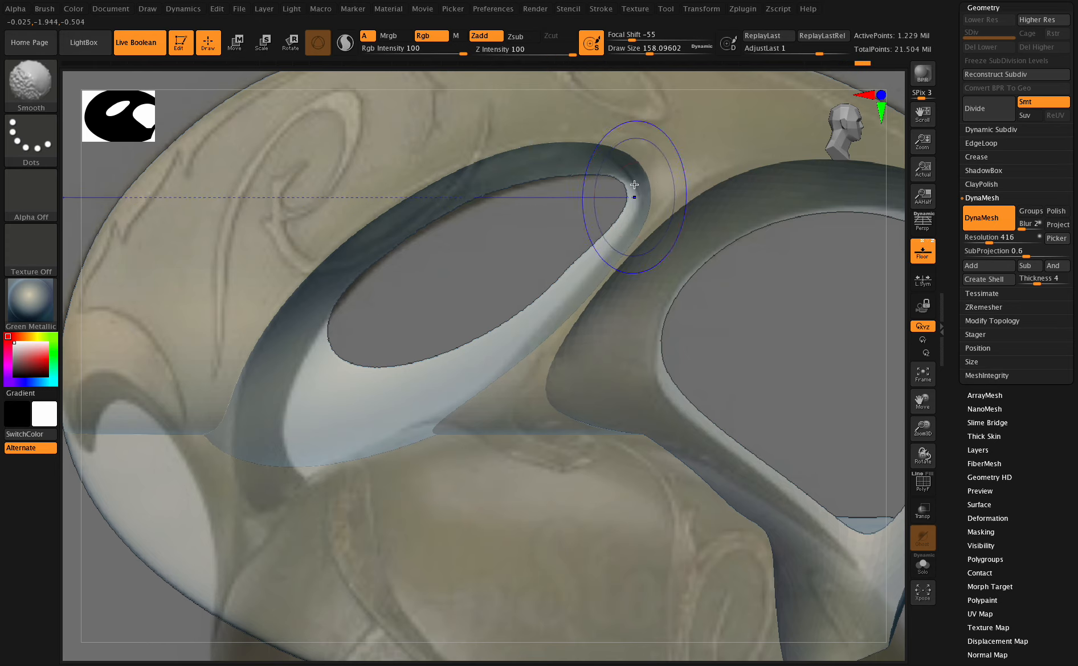
left_click_drag(641, 192, 546, 179, "shift")
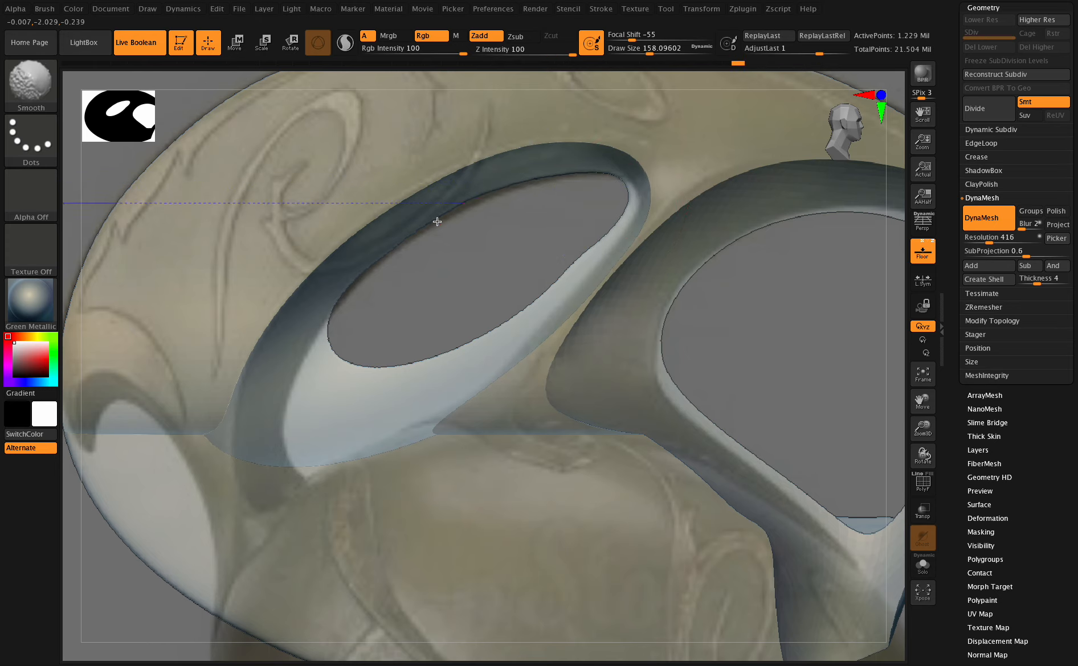
left_click_drag(437, 222, 420, 233, "shift")
mouse_move(910, 427)
left_mouse_down()
mouse_move(882, 408)
mouse_move(912, 424)
mouse_move(932, 404)
mouse_move(912, 427)
mouse_move(917, 446)
left_mouse_up()
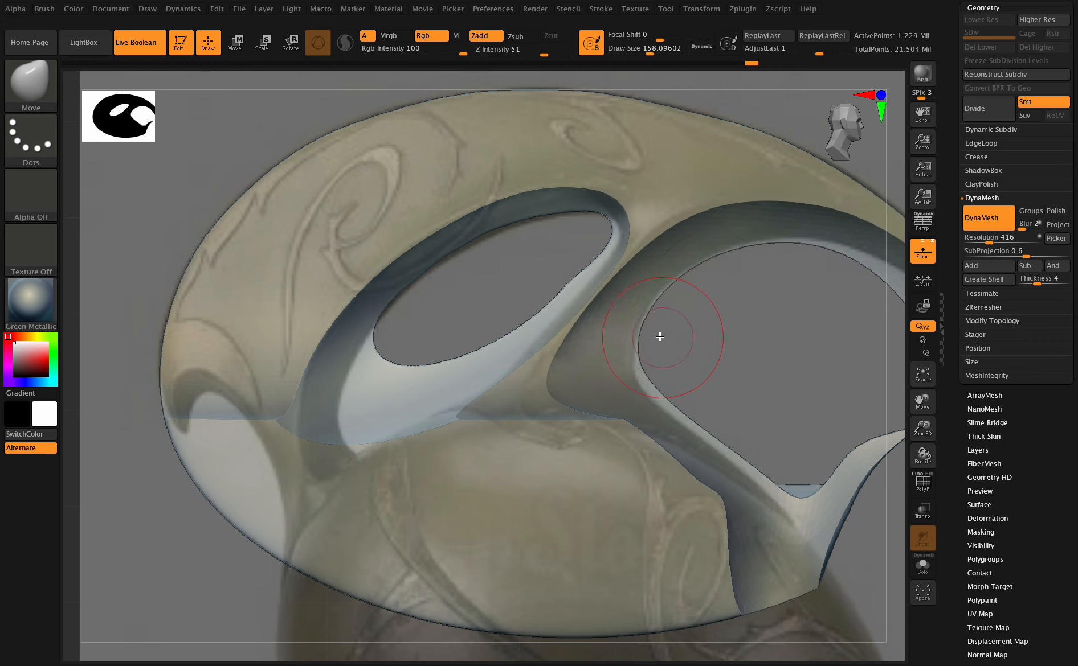
key("ctrl+z")
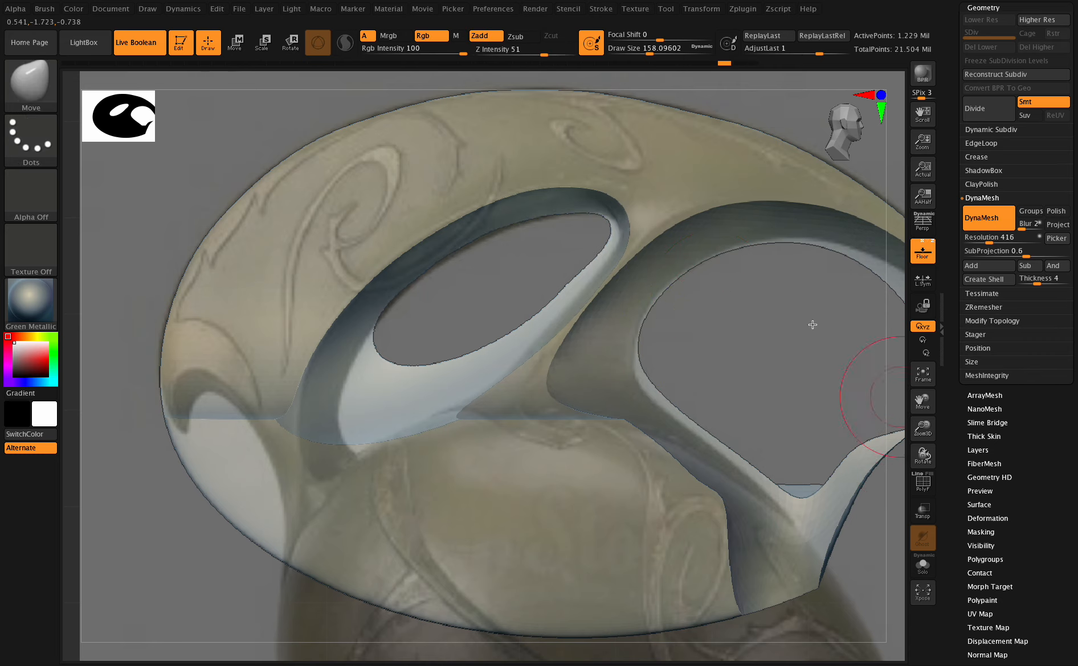
Step: Set Draw Size to 119.78716 and push the cutout's lower edge near its upper end outward with the Move brush
mouse_move(922, 428)
left_mouse_down()
mouse_move(922, 454)
mouse_move(923, 438)
left_mouse_up()
left_click(644, 52)
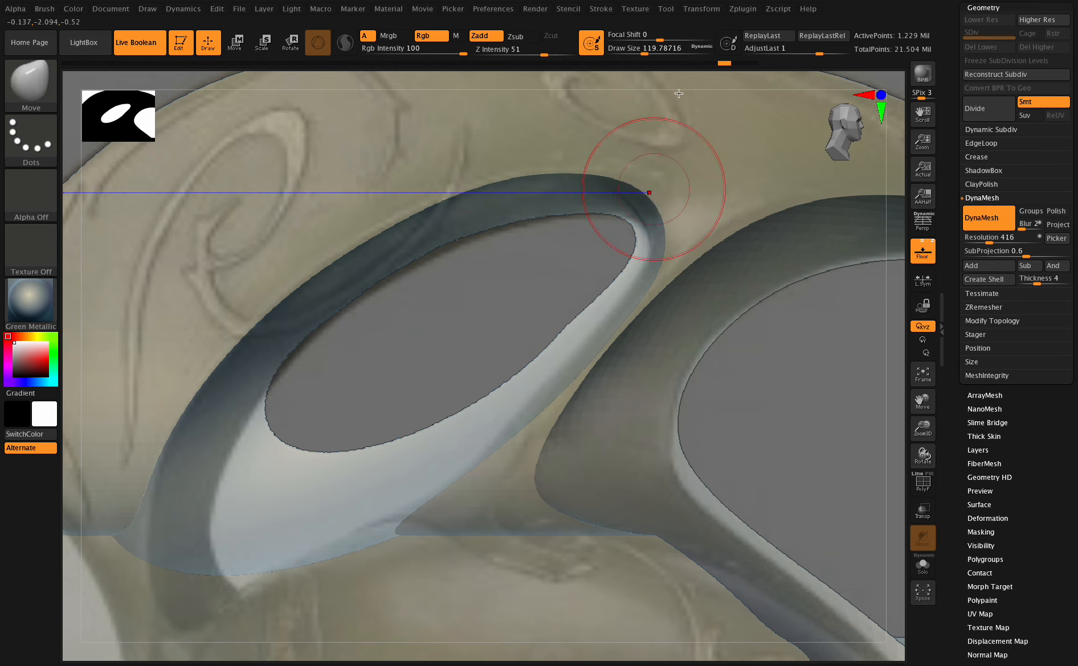
left_click_drag(637, 266, 645, 258)
mouse_move(595, 297)
left_mouse_down()
mouse_move(604, 305)
mouse_move(625, 285)
left_mouse_up()
mouse_move(583, 326)
left_mouse_down()
mouse_move(589, 335)
mouse_move(543, 364)
mouse_move(583, 335)
left_mouse_up()
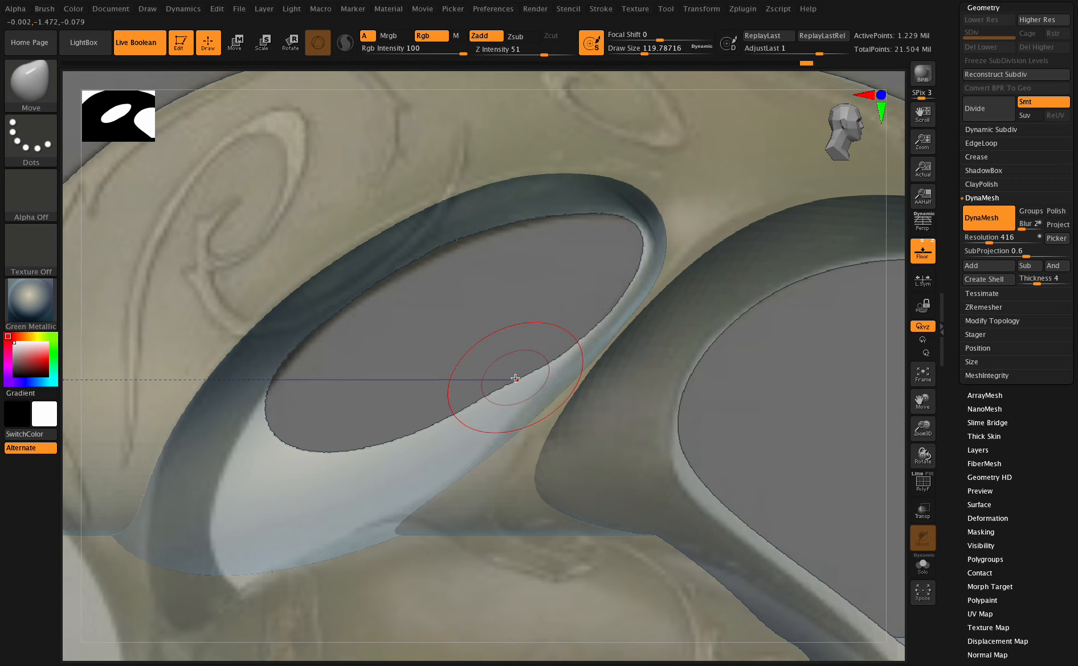
left_click_drag(514, 378, 563, 358)
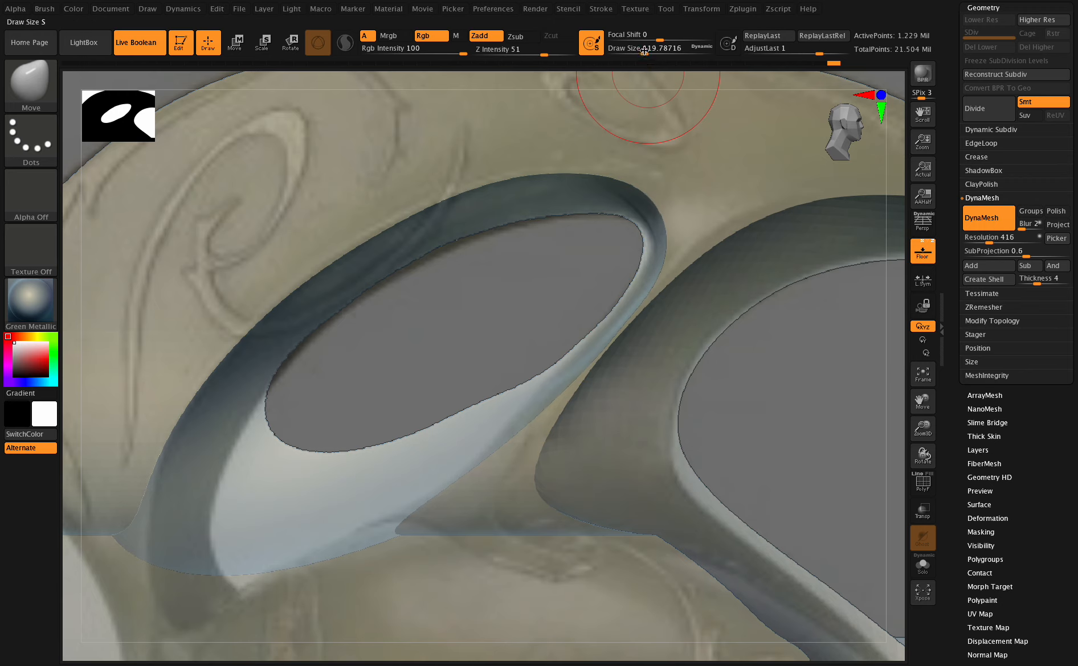
Step: Set Draw Size to 233.82281 and push the oval cutout's lower edge outward with the Move brush
left_click_drag(644, 51, 657, 51)
left_click_drag(433, 404, 462, 424)
left_click_drag(556, 376, 559, 375)
left_click_drag(545, 369, 550, 376)
left_click_drag(422, 451, 417, 461)
left_click_drag(354, 466, 356, 475)
Step: Set Draw Size to 172.05351 and smooth the cutter along the oval cutout's upper edge down toward its rear end
left_click_drag(920, 451, 897, 407)
left_click_drag(916, 453, 891, 436, "shift")
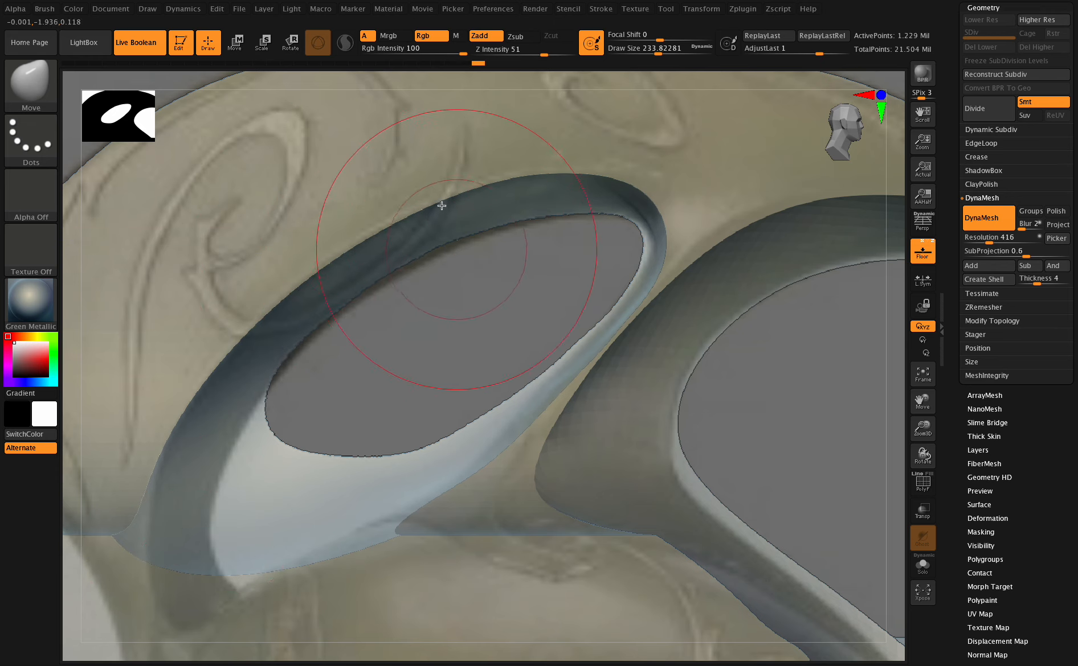
left_click(651, 53)
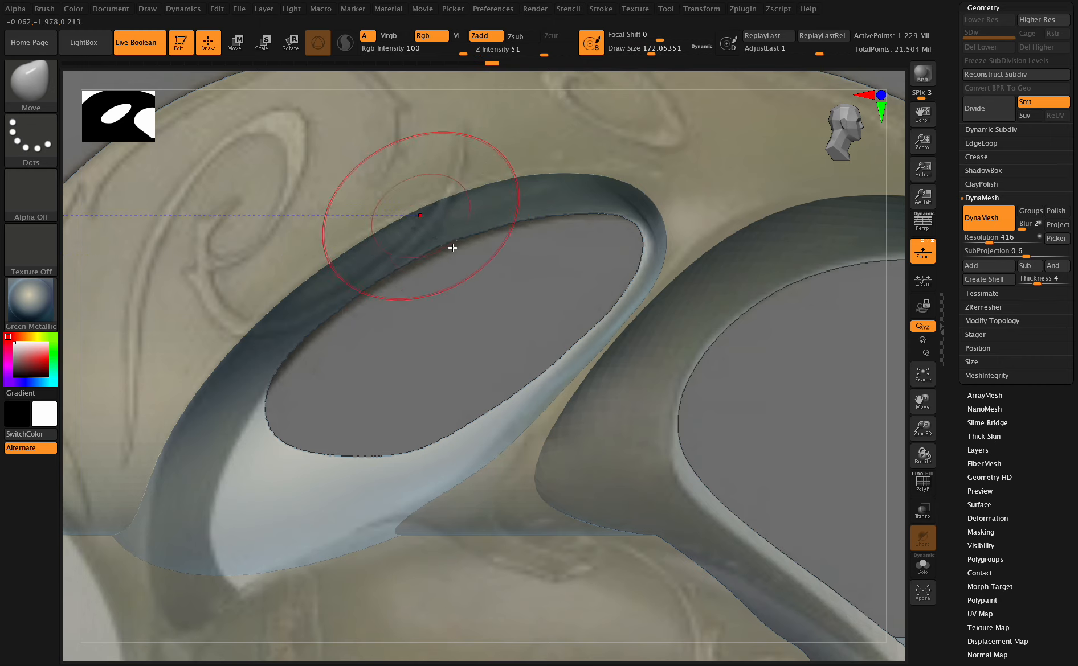
key("shift")
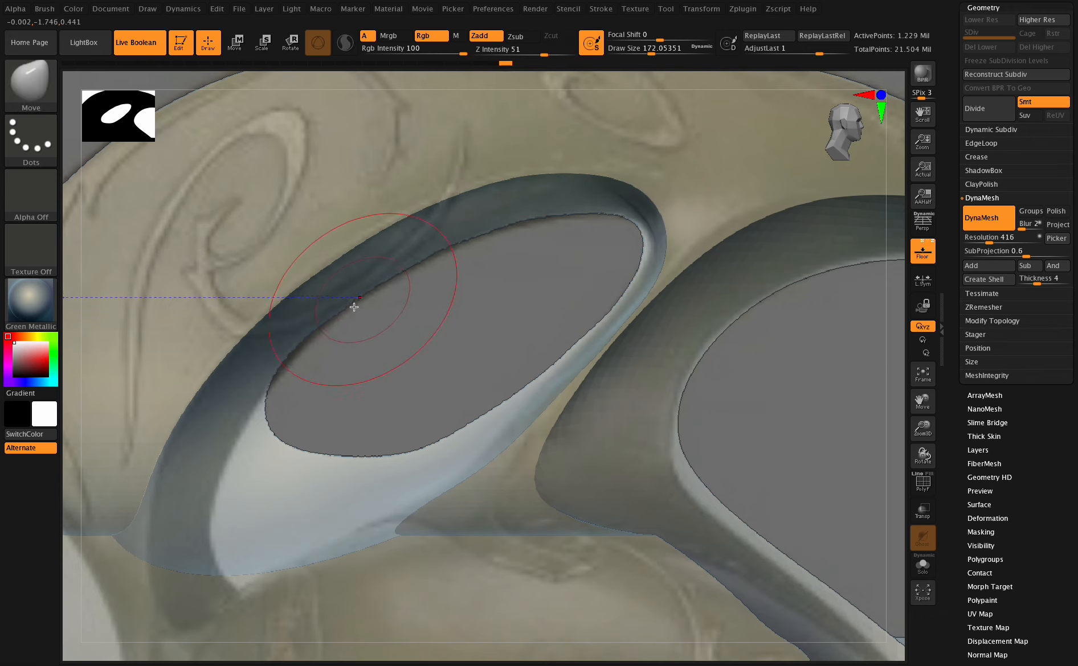
key("shift")
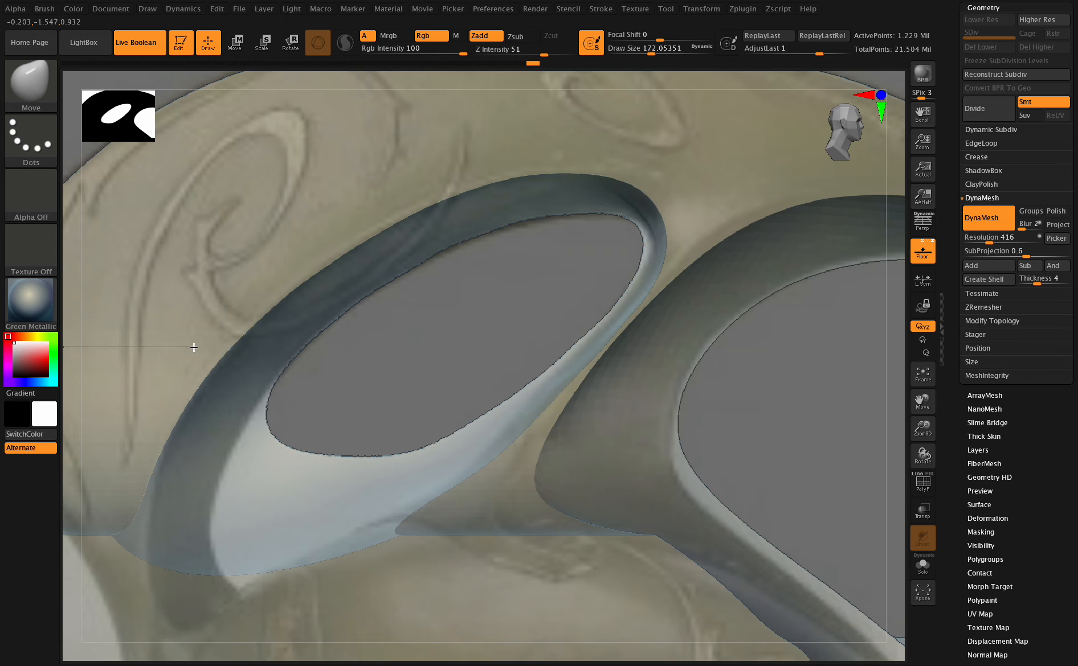
Step: Pull the cutout's lower rear end and its lower edge downward with the Move brush
left_click_drag(294, 453, 274, 476)
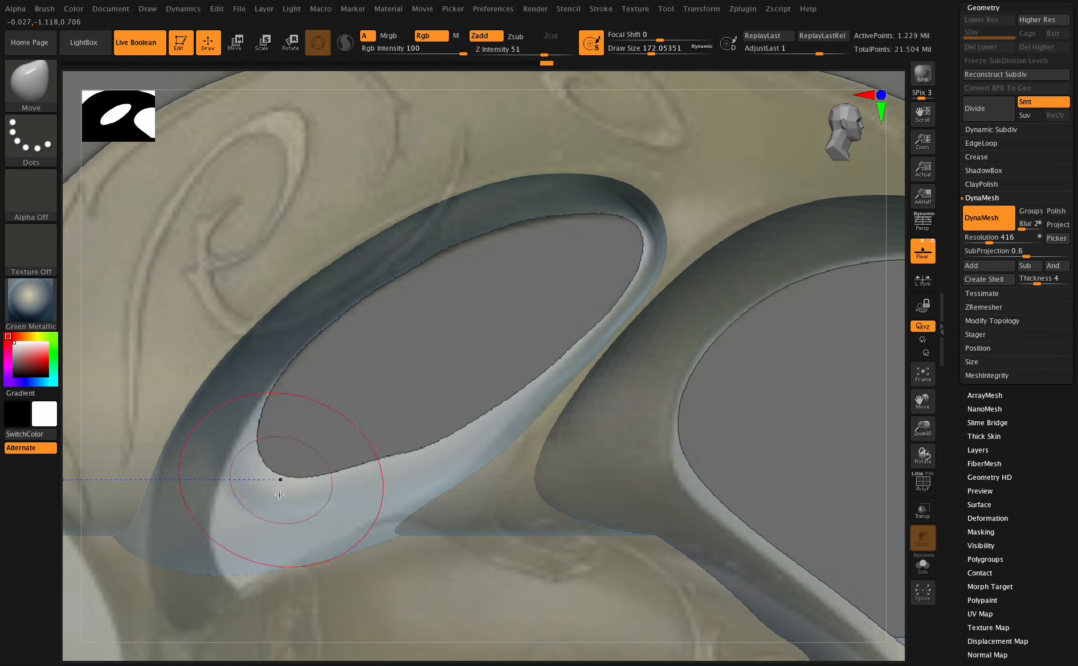
left_click_drag(380, 466, 365, 497)
left_click_drag(494, 423, 497, 441)
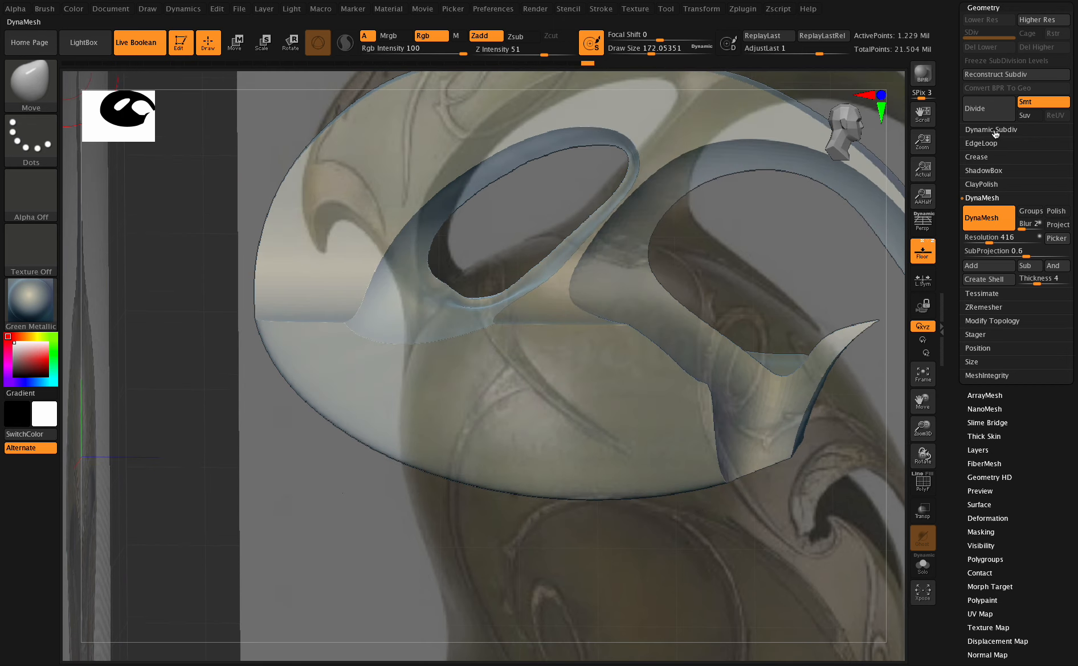
Step: Show the Extract11 helmet subtool together with the crest
left_click_drag(1001, 11, 1037, 75)
left_click(993, 99)
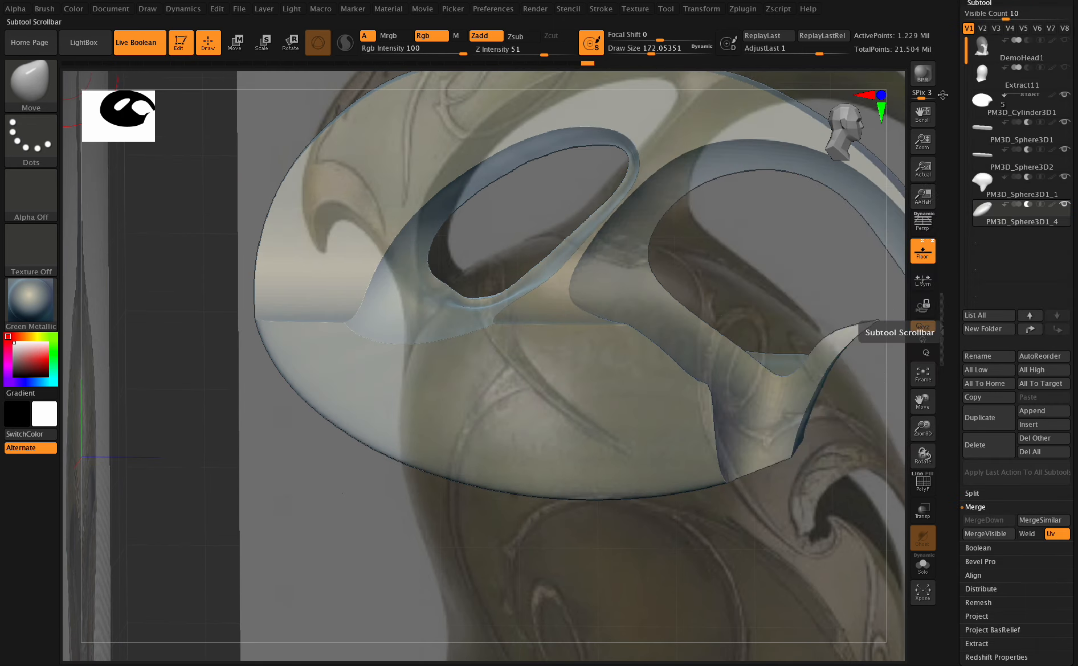
left_click(1058, 80)
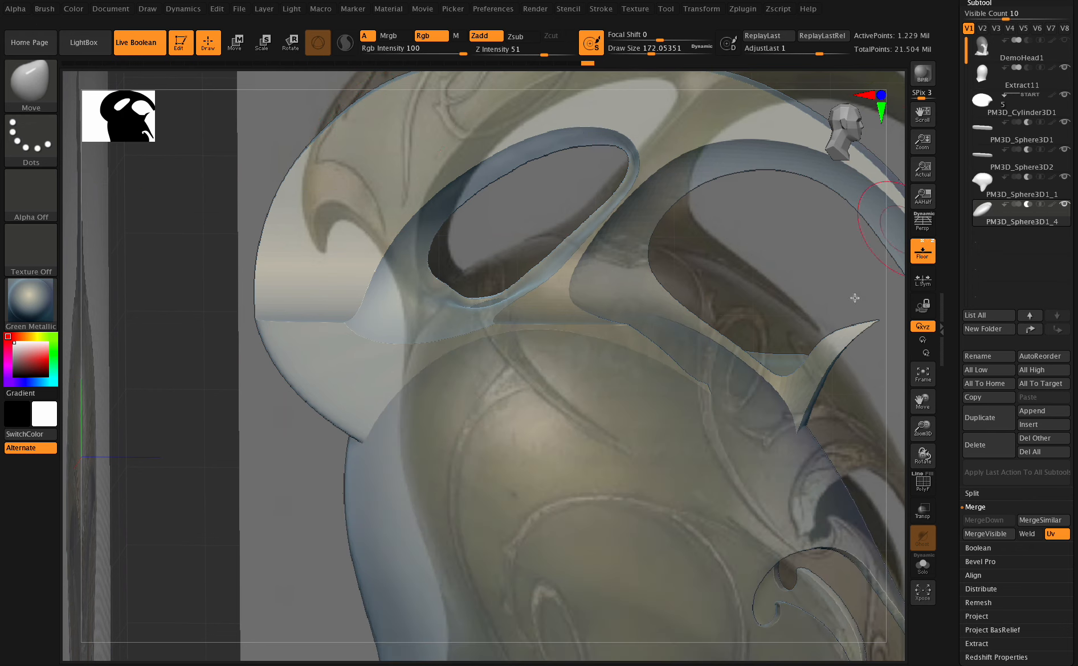
Step: Push the cutter's lower end through the crest base toward the helmet at Draw Size 228.31243, and smooth the opening's rear rim
left_click_drag(918, 454, 917, 477)
left_click_drag(446, 301, 466, 327)
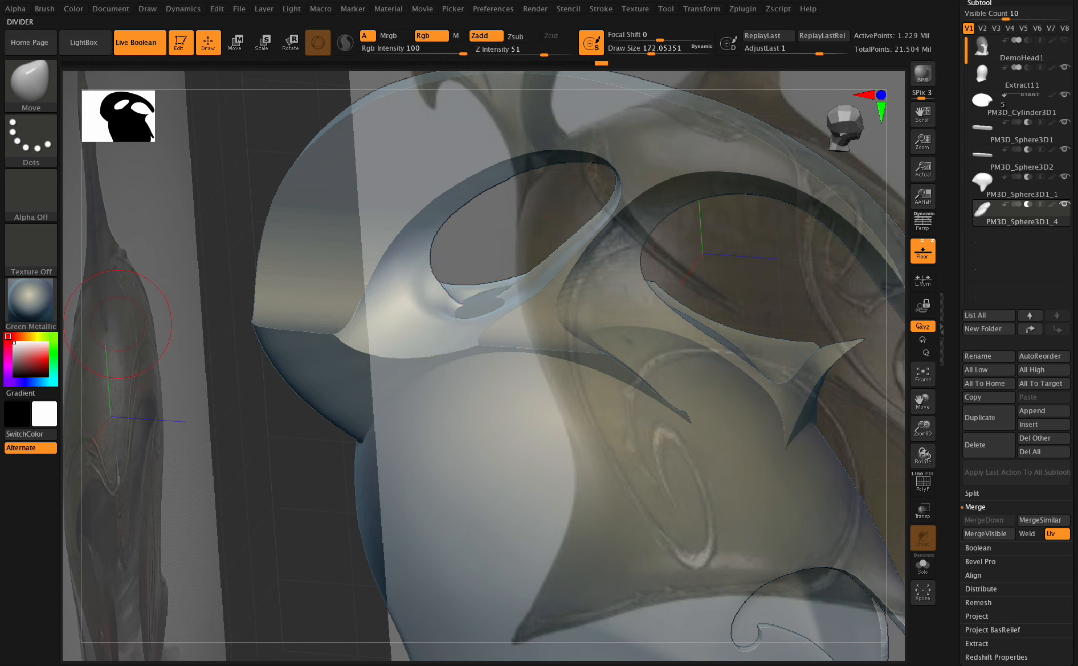
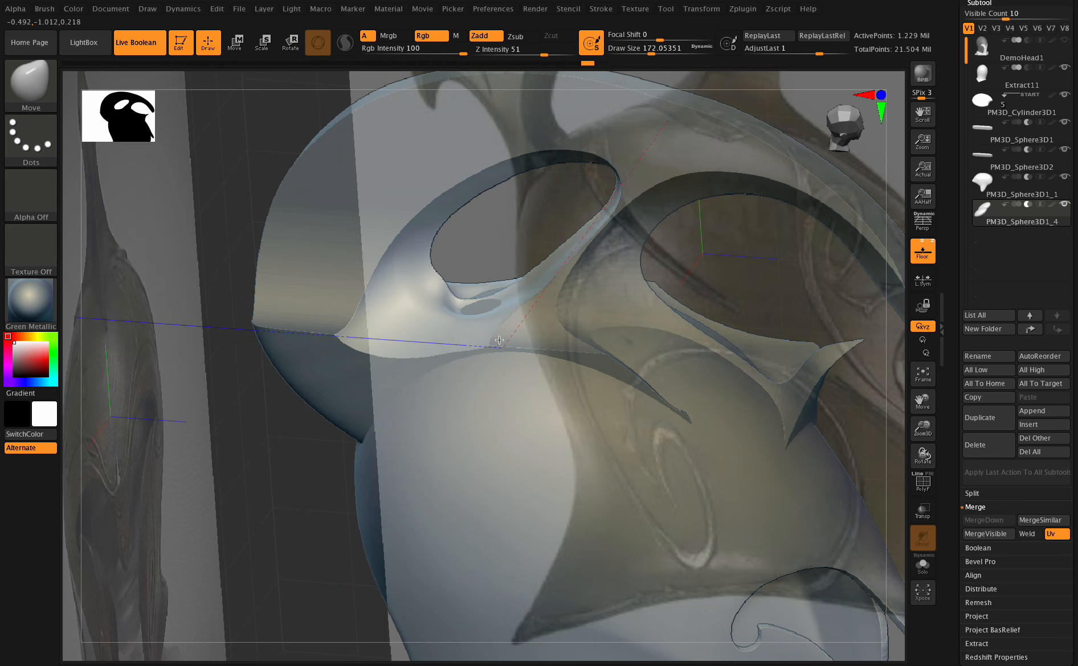
left_click_drag(654, 49, 660, 49)
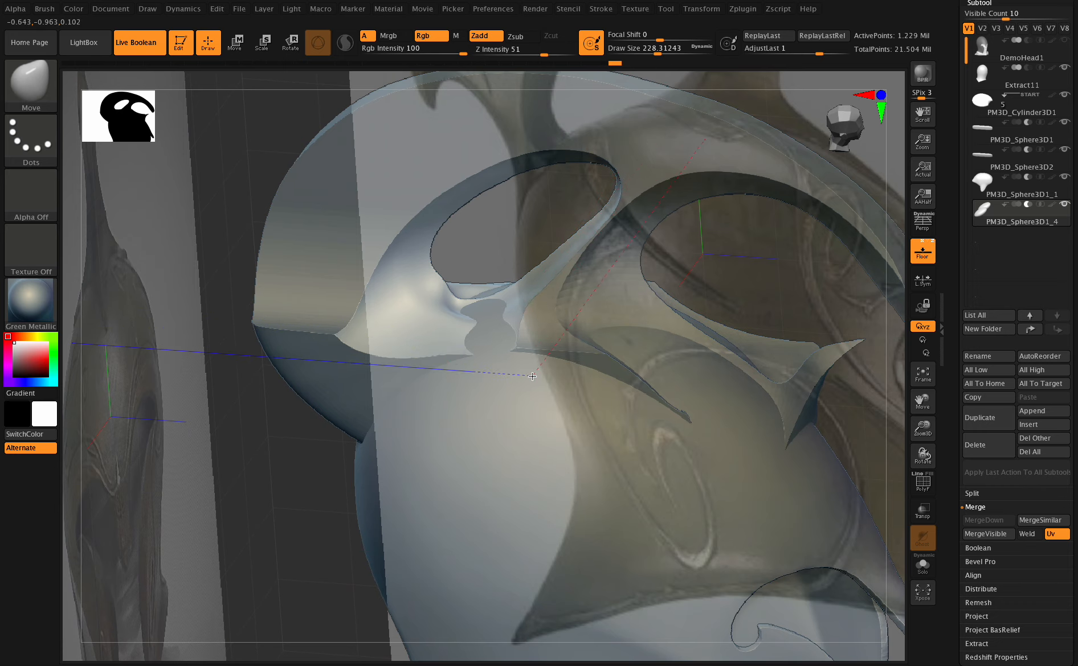
left_click_drag(529, 369, 558, 387)
mouse_move(556, 389)
left_mouse_down()
mouse_move(571, 389)
mouse_move(574, 369)
mouse_move(559, 366)
mouse_move(610, 373)
left_mouse_up()
left_click_drag(438, 360, 436, 365)
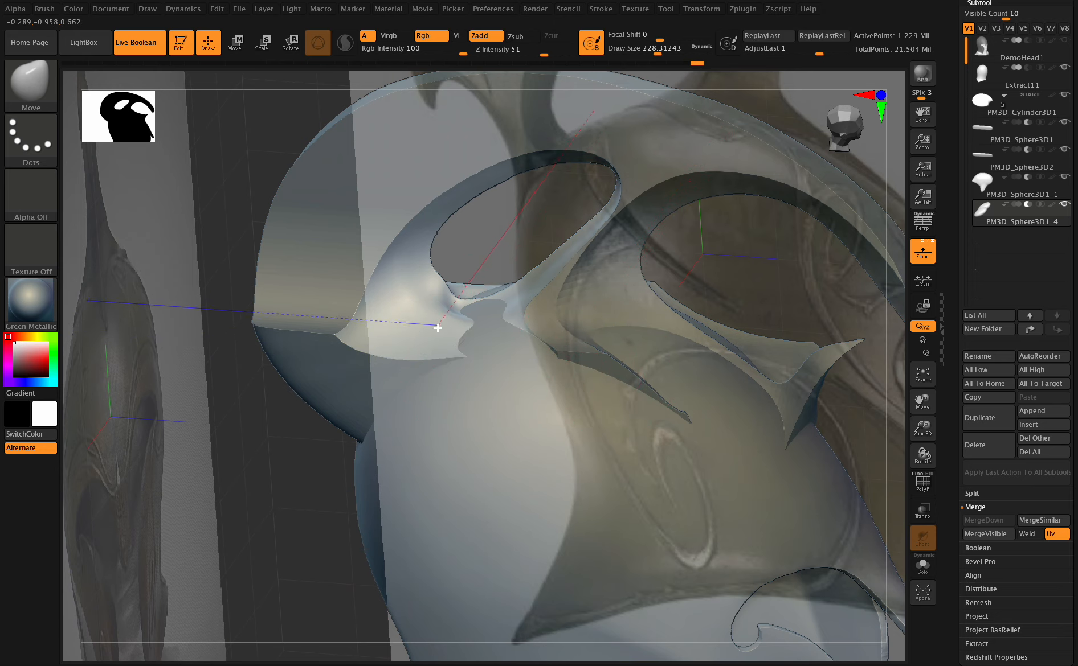
left_click_drag(432, 310, 422, 326)
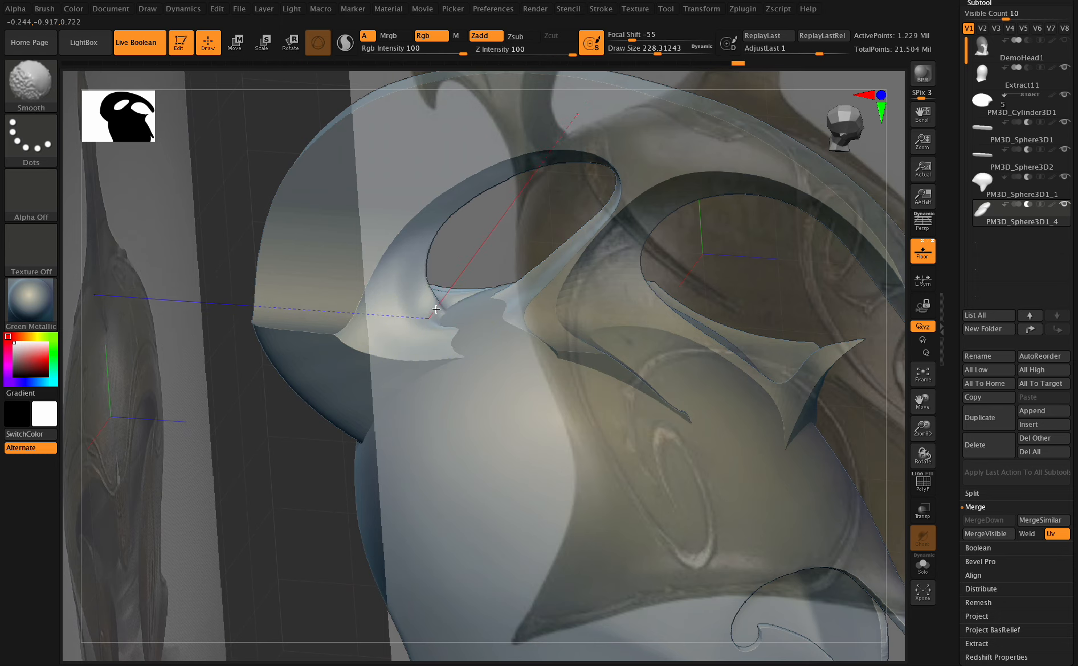
left_click_drag(422, 274, 431, 288, "shift")
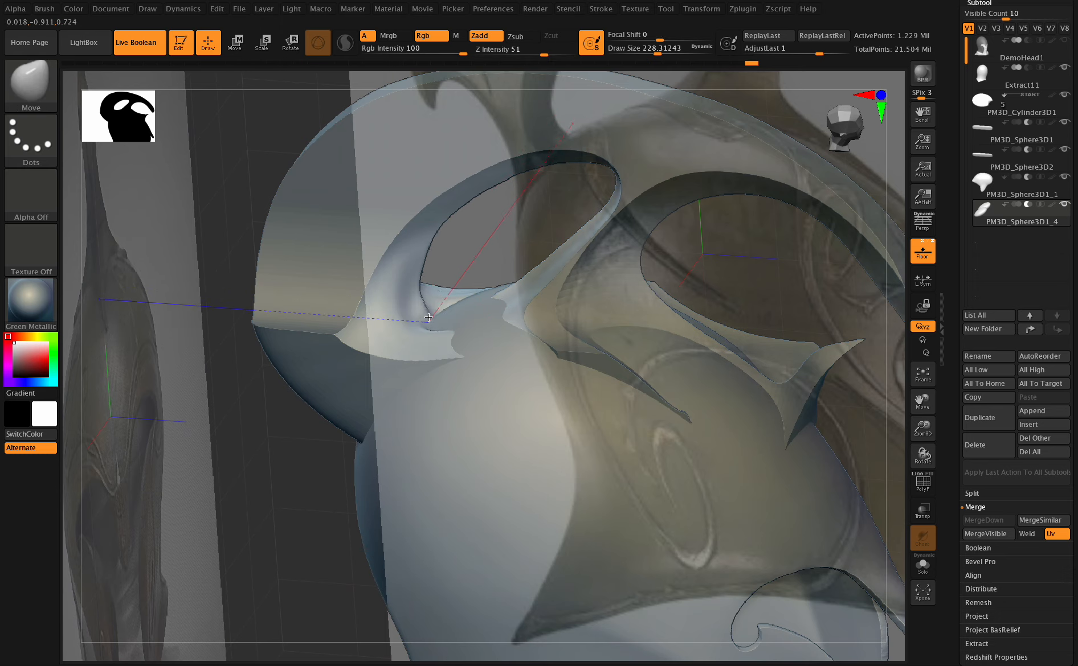
Step: From the side view, set Draw Size to 414.90728 and pull the cutter's lower end down into the helmet's top
left_click_drag(911, 448, 917, 443)
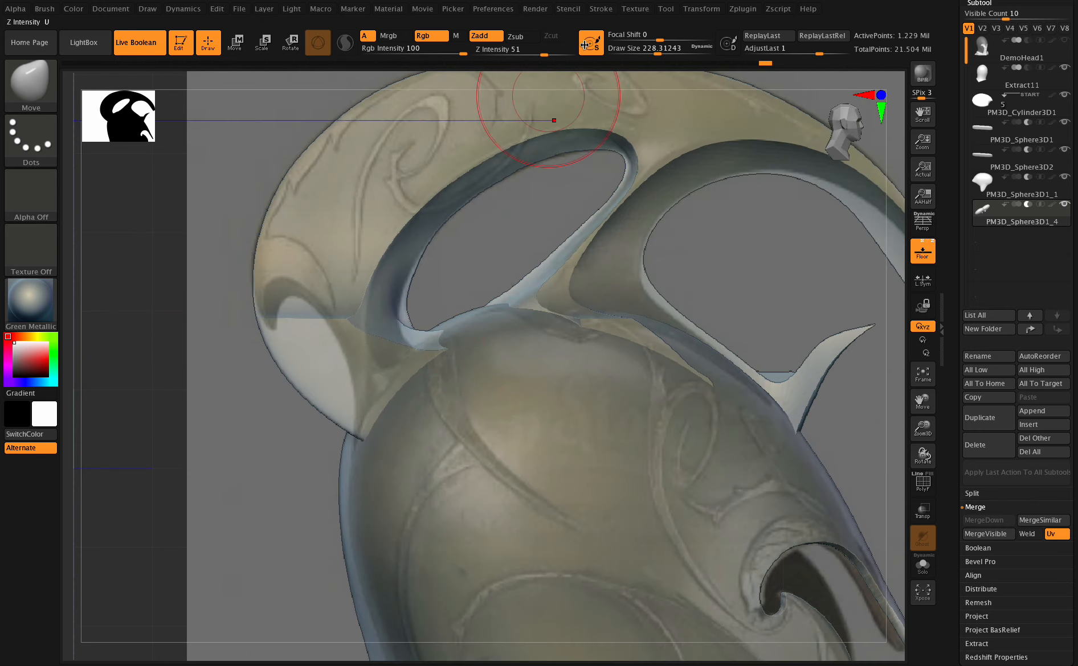
left_click_drag(657, 54, 673, 54)
left_click_drag(408, 367, 402, 388)
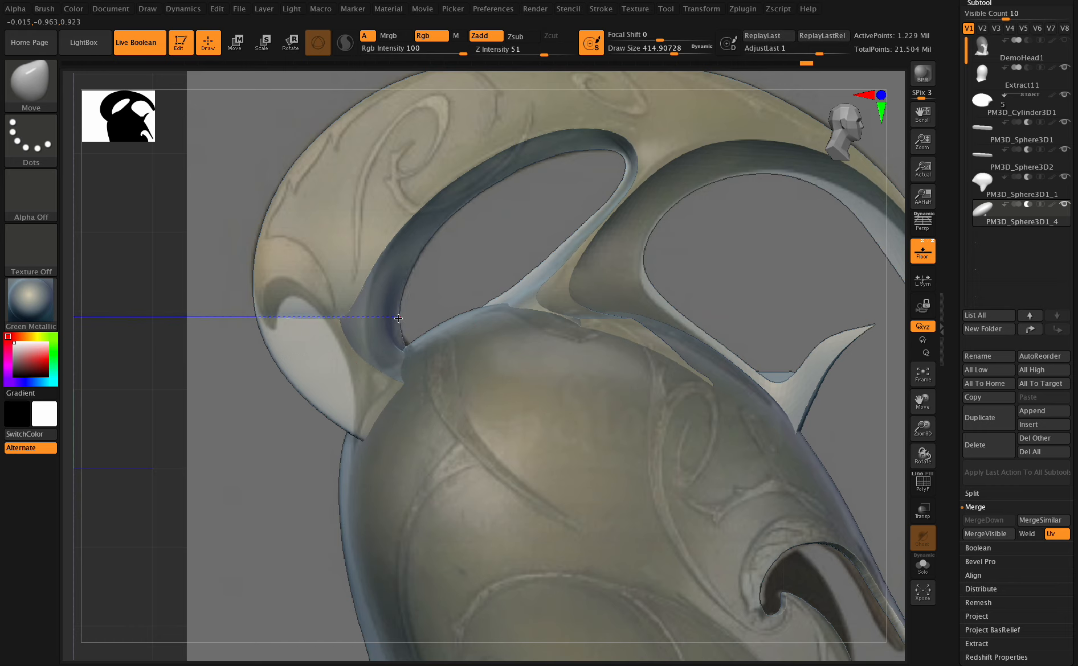
Step: Reshape the opening's lower rear wall and its outer edge with the Move brush, reducing Draw Size to 239.39923, 162.68251 and 93.68698
left_click_drag(672, 53, 658, 53)
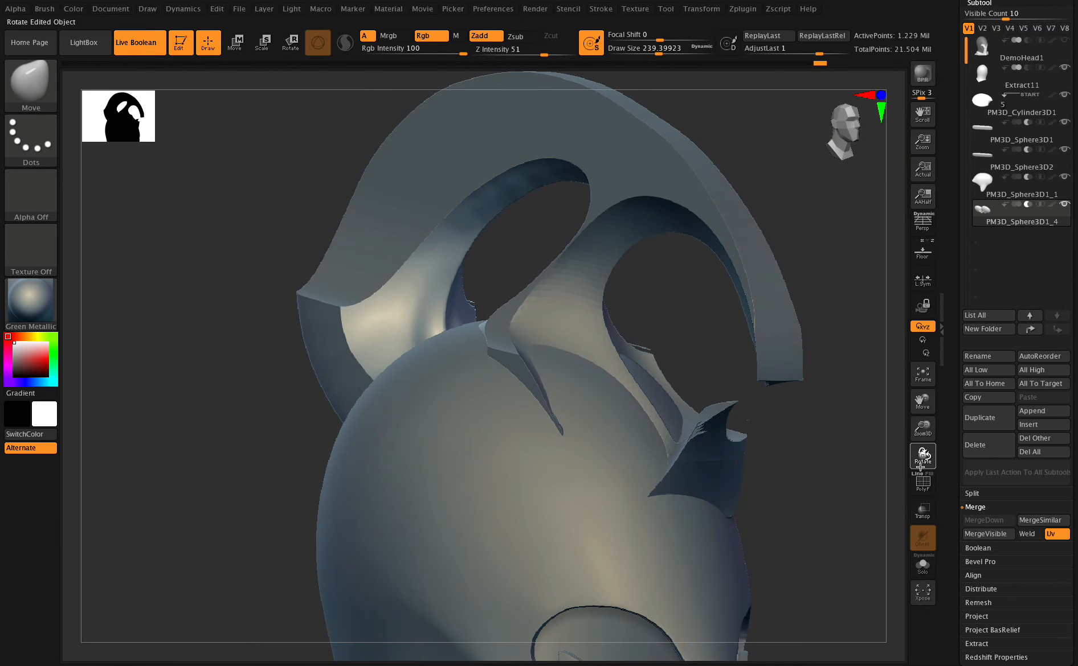
mouse_move(922, 454)
left_mouse_down()
mouse_move(922, 487)
mouse_move(921, 465)
left_mouse_up()
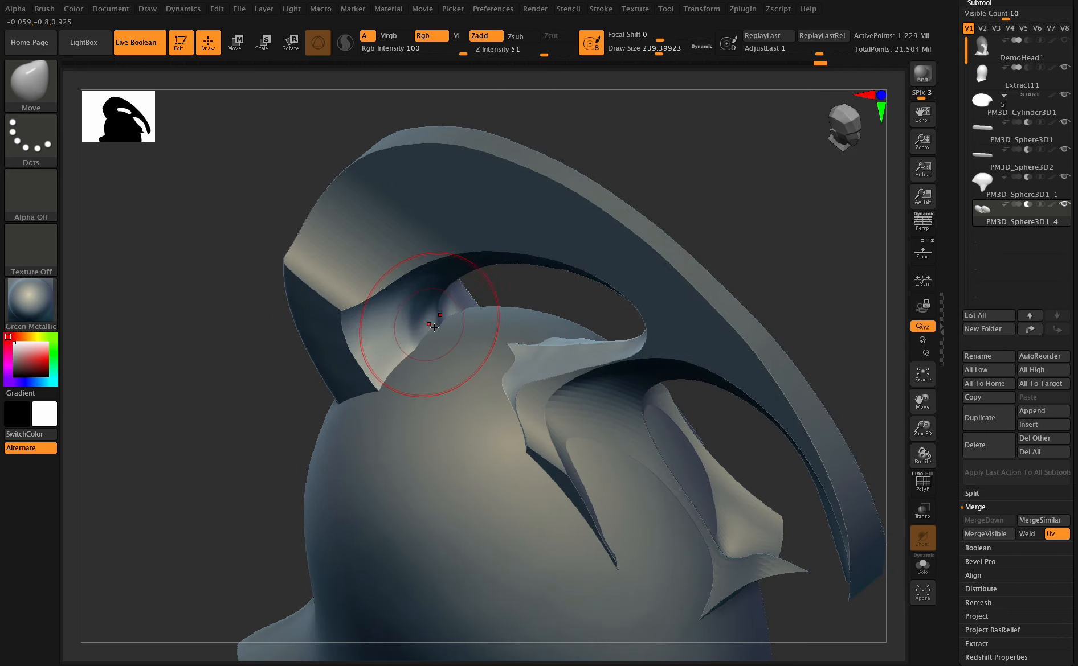
left_click_drag(662, 53, 650, 52)
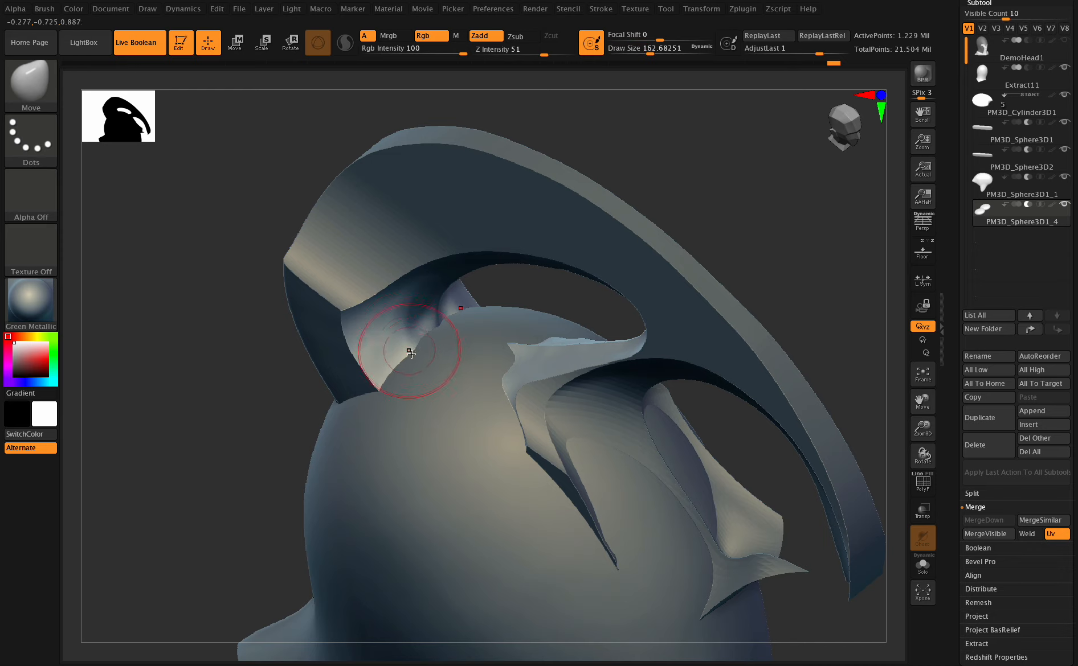
mouse_move(923, 455)
left_mouse_down()
mouse_move(910, 413)
mouse_move(914, 439)
mouse_move(945, 459)
mouse_move(888, 427)
left_mouse_up()
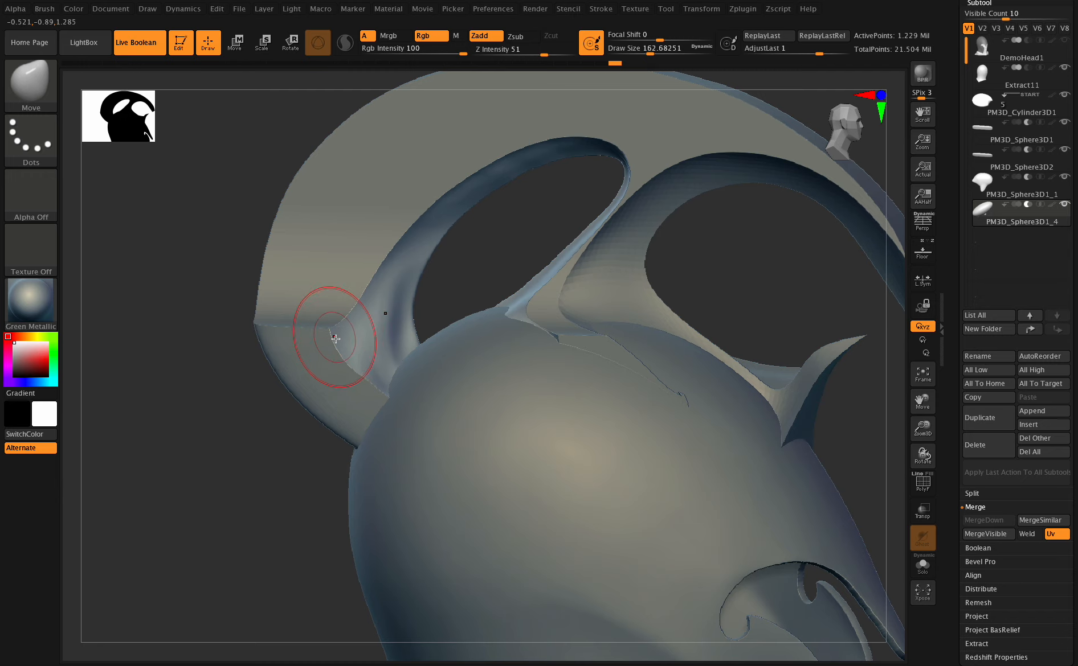
left_click_drag(333, 333, 351, 336)
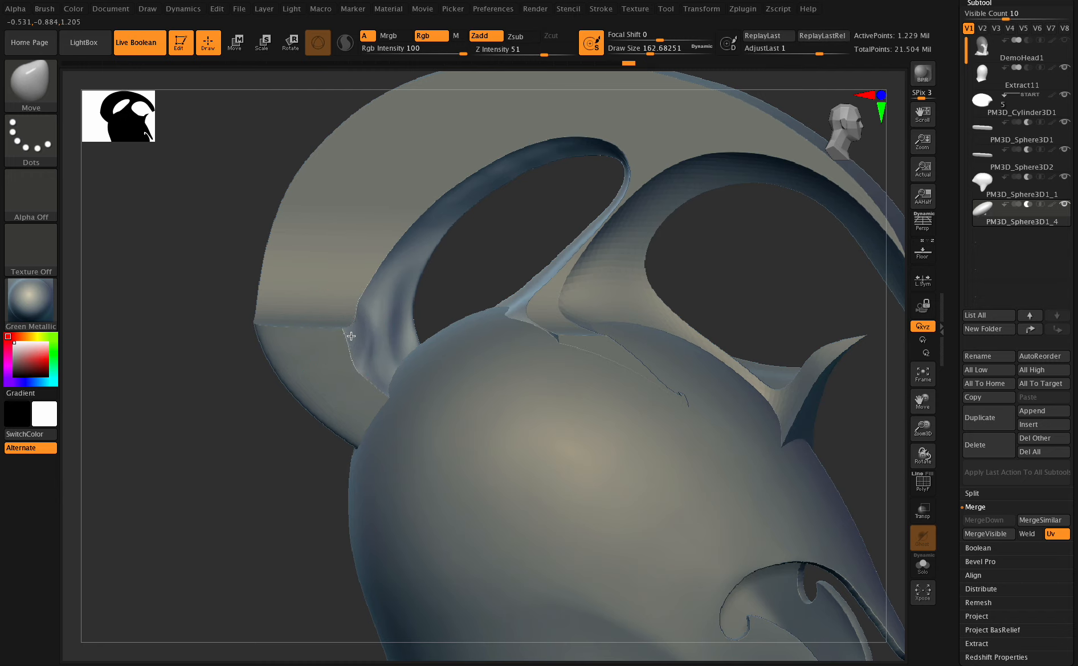
left_click_drag(649, 49, 637, 50)
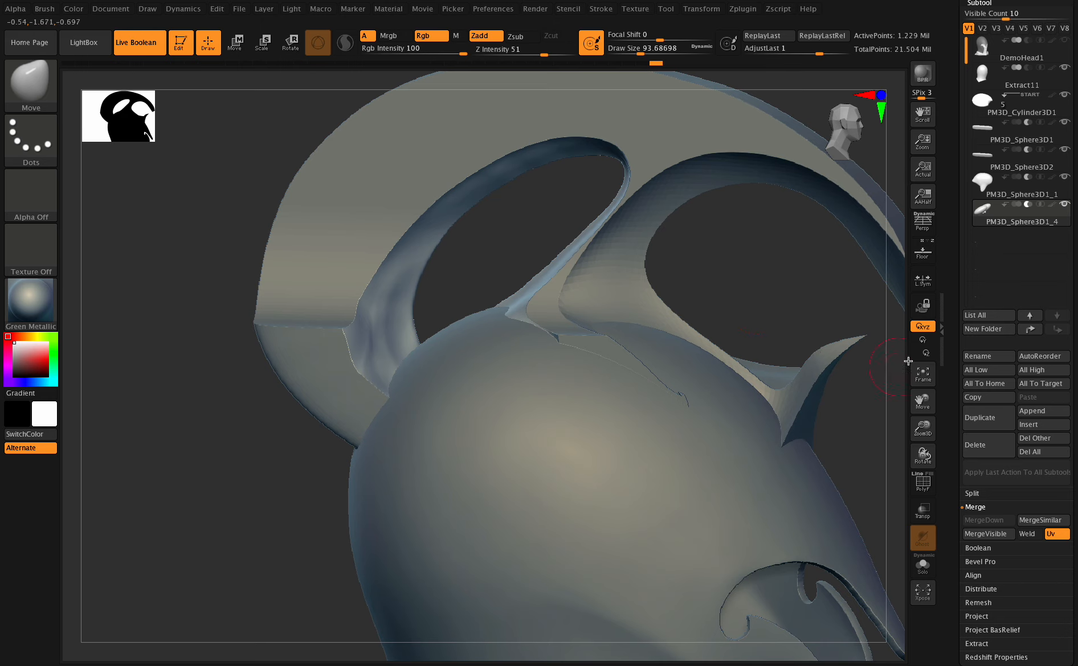
Step: Turn the reference image display back on and examine the crest openings against the side-view reference from several angles
left_click_drag(917, 399, 866, 391)
left_click_drag(923, 447, 928, 450)
left_click_drag(922, 402, 853, 383)
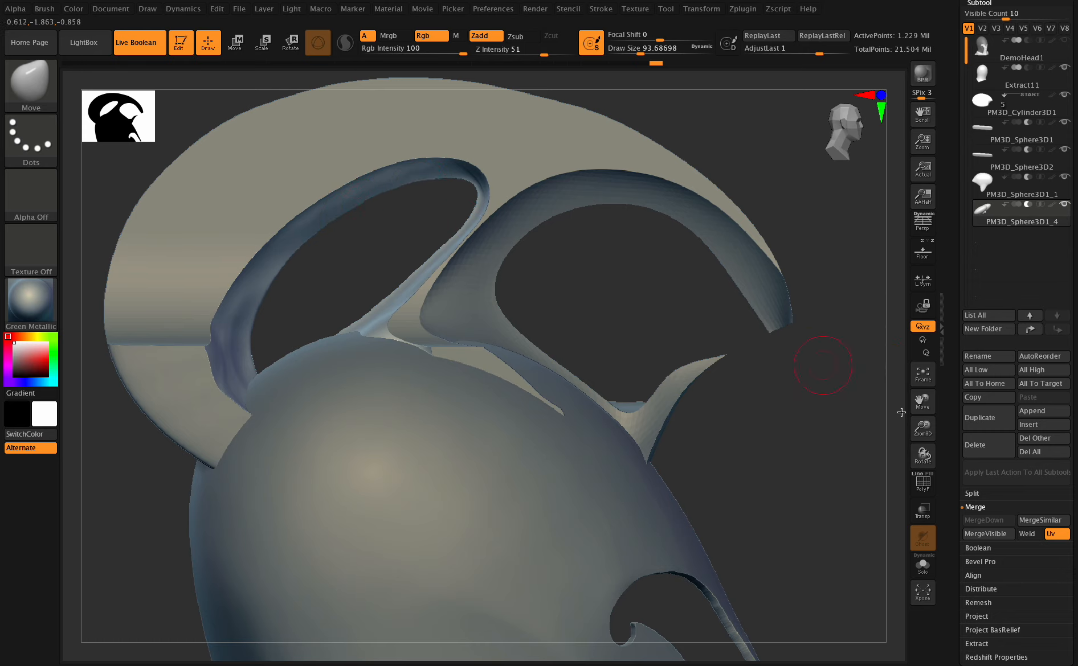
left_click_drag(921, 436, 852, 412)
left_click(922, 251)
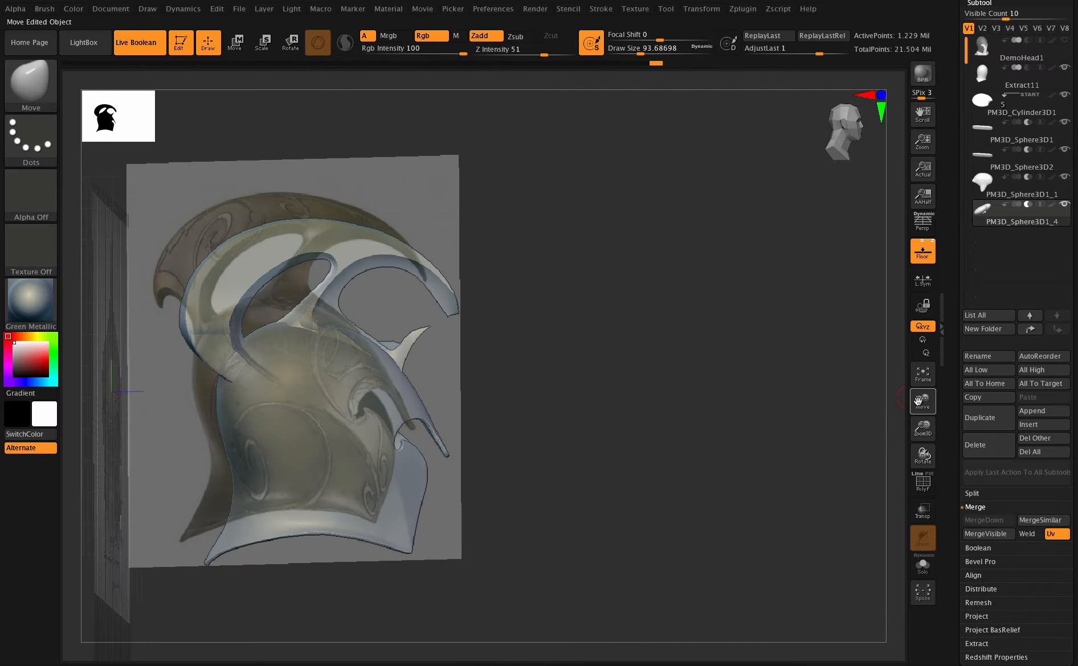
left_click_drag(921, 402, 975, 398)
mouse_move(928, 452)
left_mouse_down()
mouse_move(917, 469)
mouse_move(923, 440)
mouse_move(926, 451)
left_mouse_up()
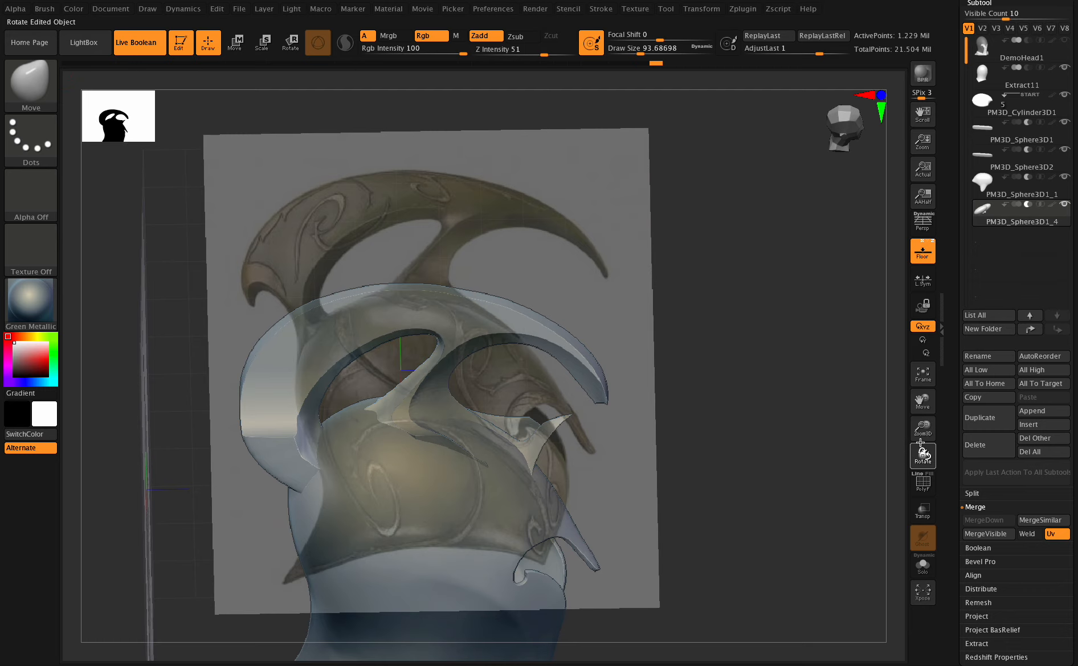
left_click_drag(921, 450, 928, 366)
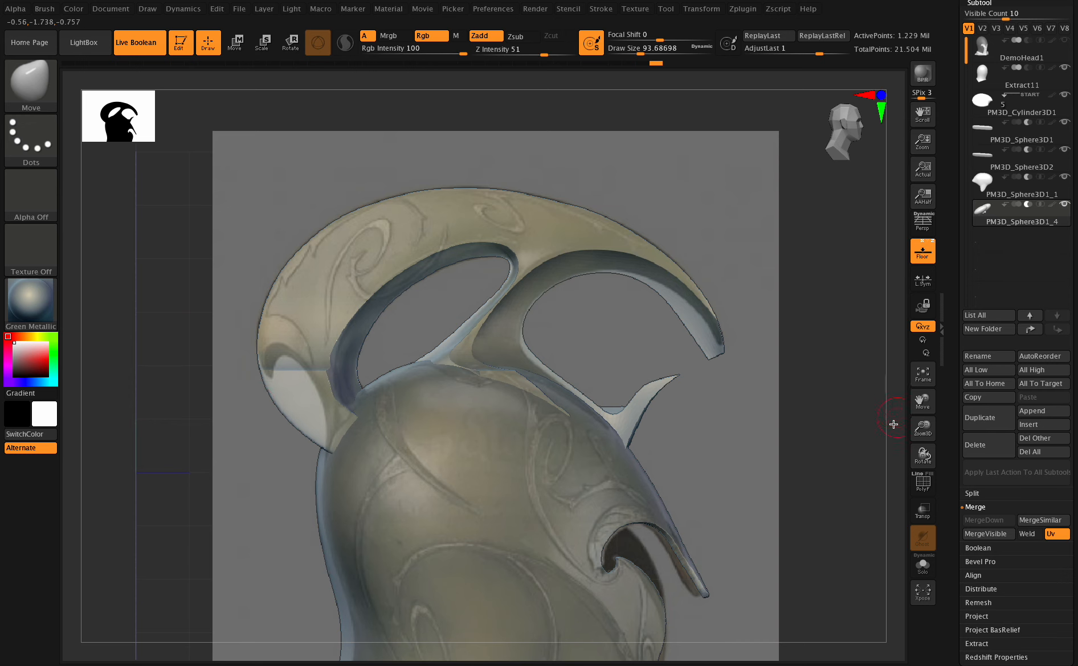
left_click_drag(915, 430, 914, 426)
Step: Append a Sphere3D as a new subtool and make it the active subtool
left_click(1043, 410)
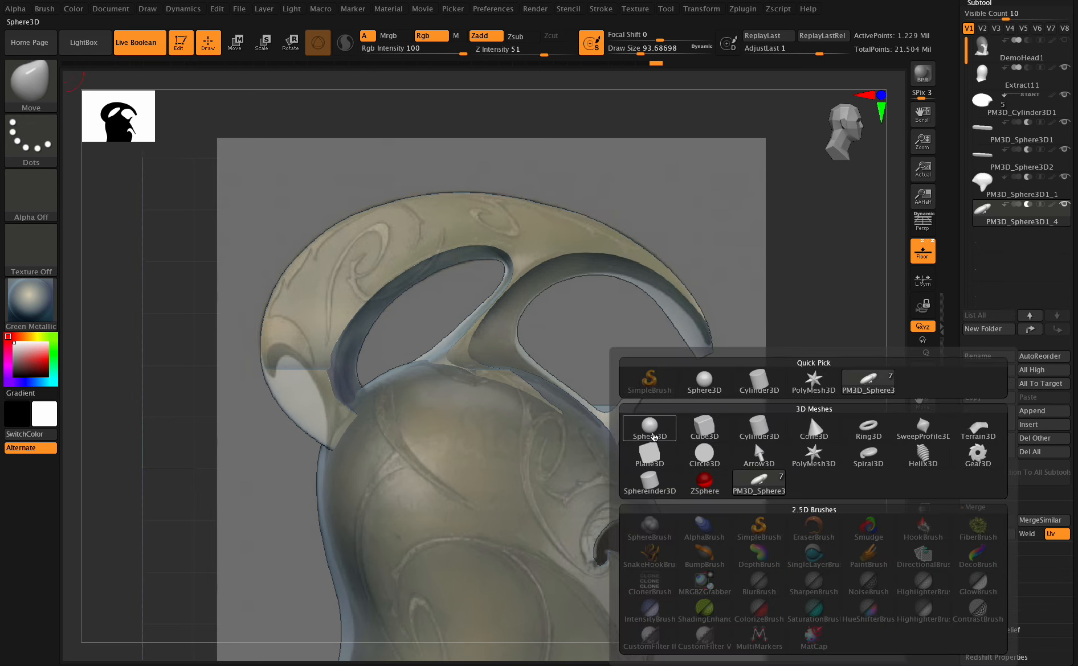
left_click(649, 428)
left_click(982, 243)
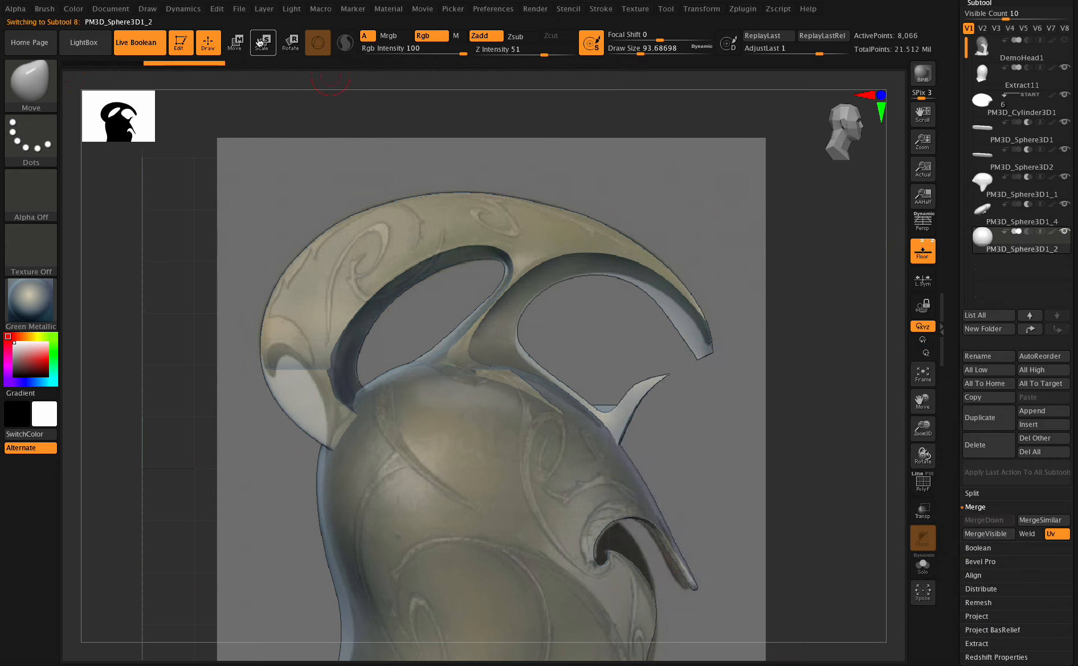
Step: Move the new sphere up and back onto the crest's lower rear end, and rotate it to follow the crest's slant
key("w")
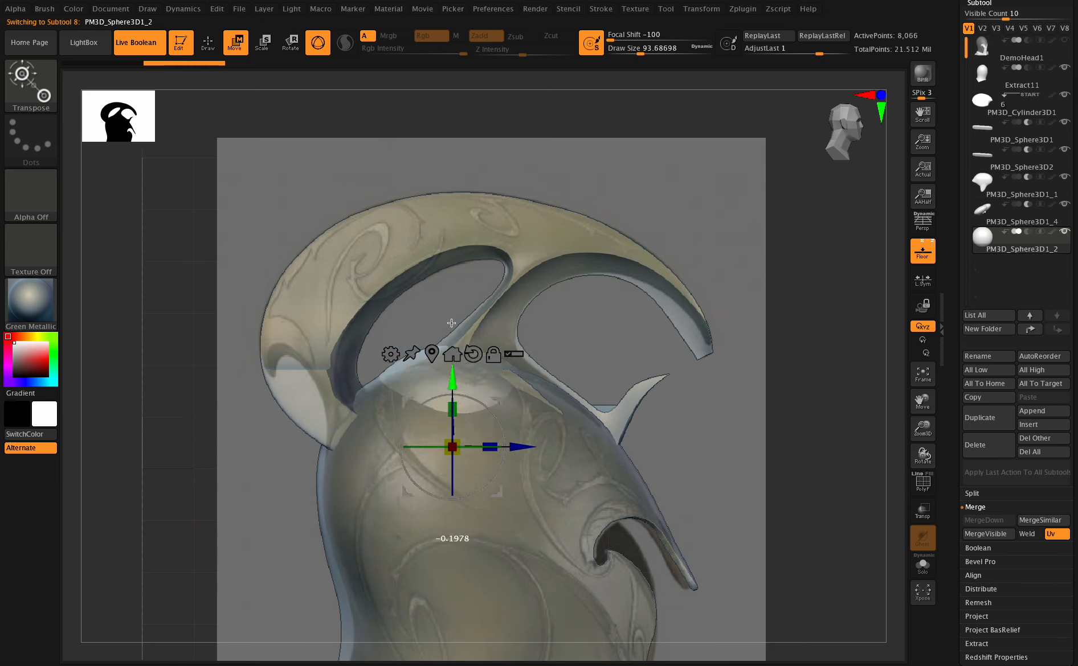
left_click_drag(453, 379, 452, 292)
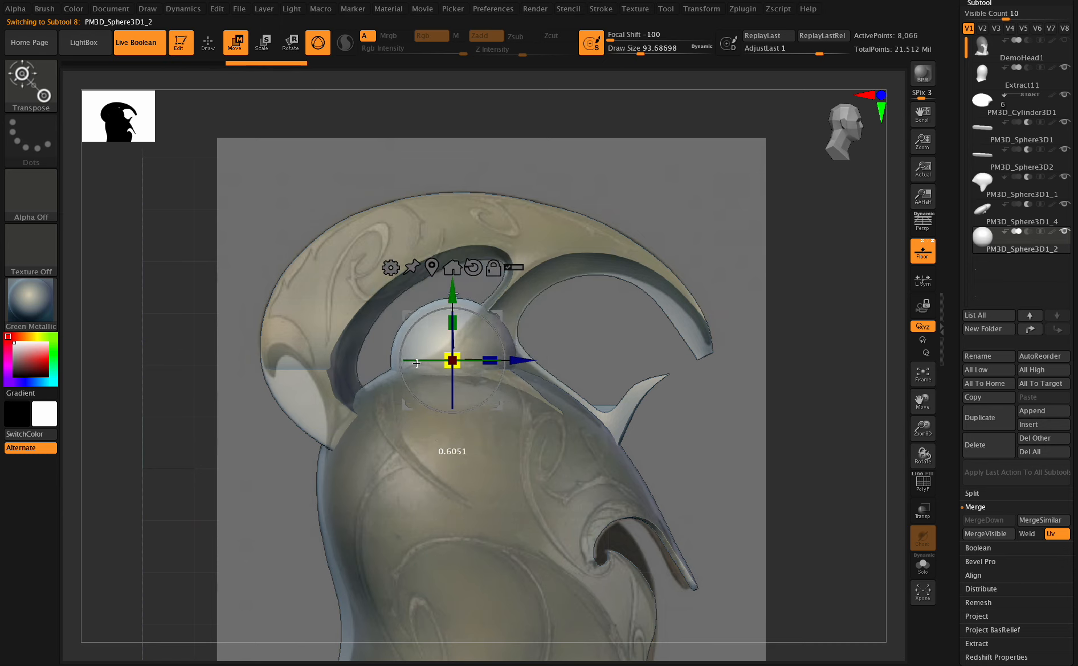
left_click_drag(416, 363, 267, 362)
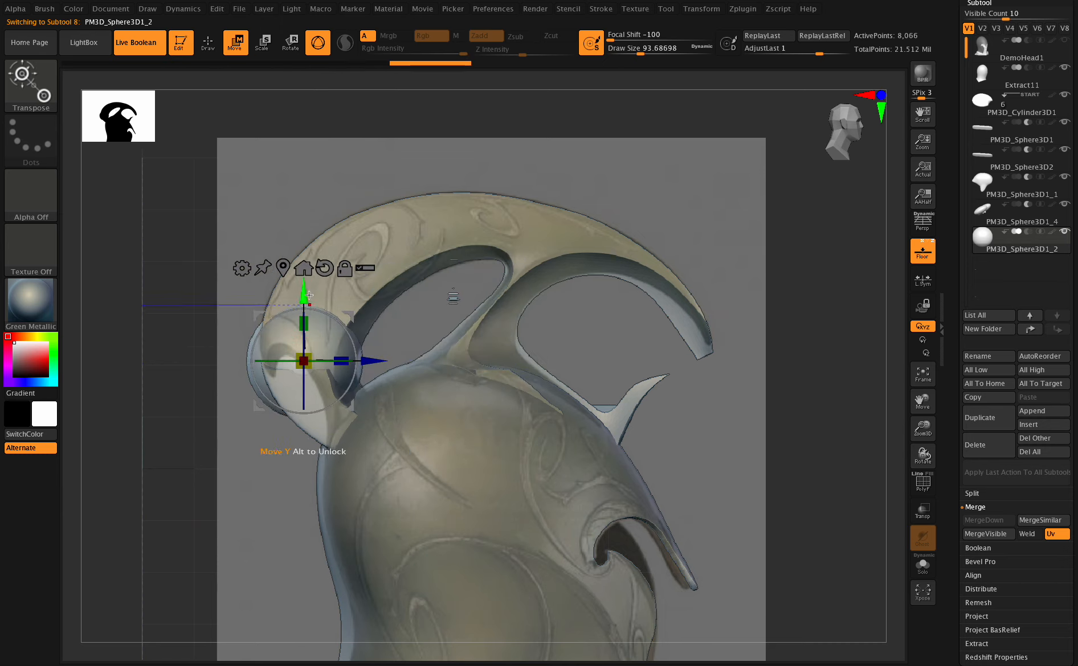
left_click_drag(309, 295, 309, 311)
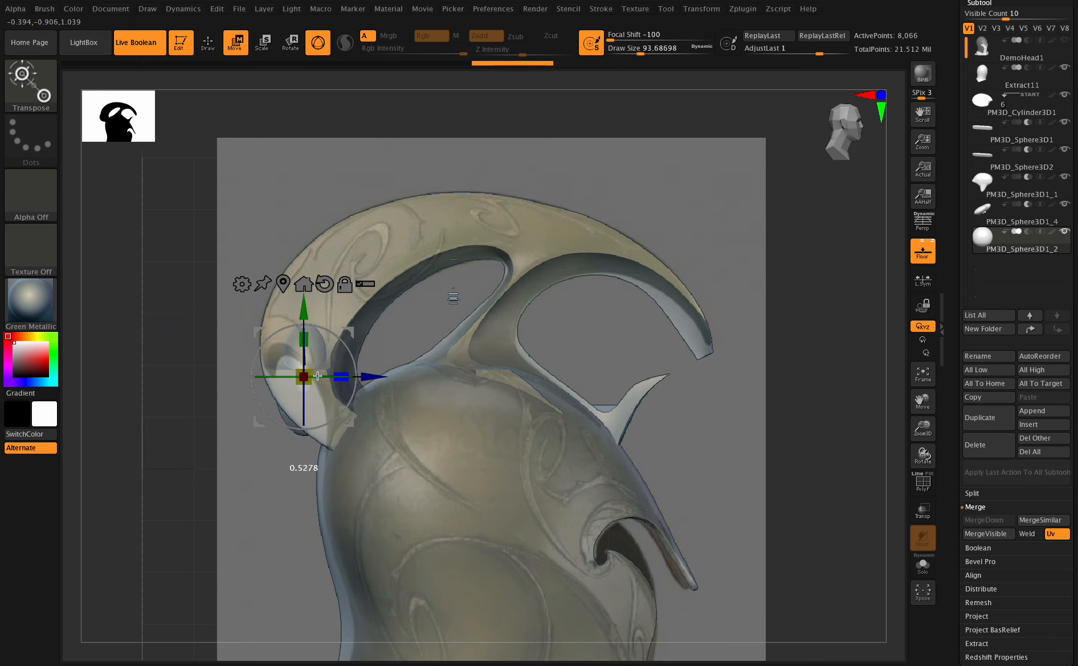
mouse_move(329, 333)
left_mouse_down()
mouse_move(298, 326)
mouse_move(345, 352)
left_mouse_up()
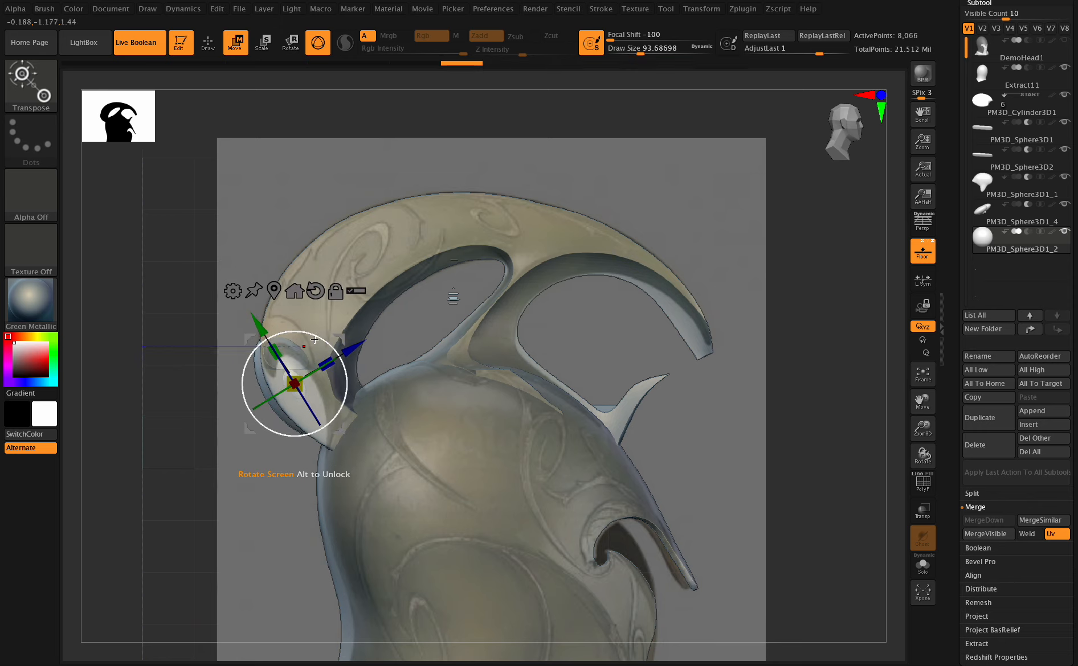
Step: Offset the tilted ellipsoid sideways to the outer side of the crest's rear end
left_click_drag(922, 431, 909, 457)
left_click_drag(294, 386, 270, 373)
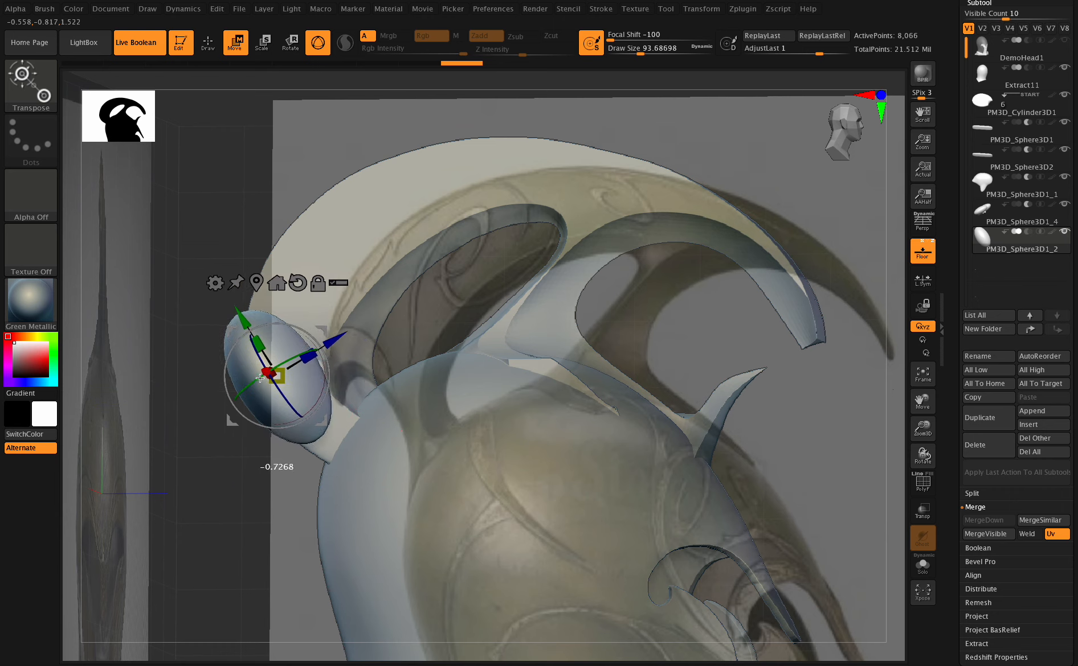
mouse_move(925, 456)
left_mouse_down()
mouse_move(943, 472)
mouse_move(934, 450)
left_mouse_up()
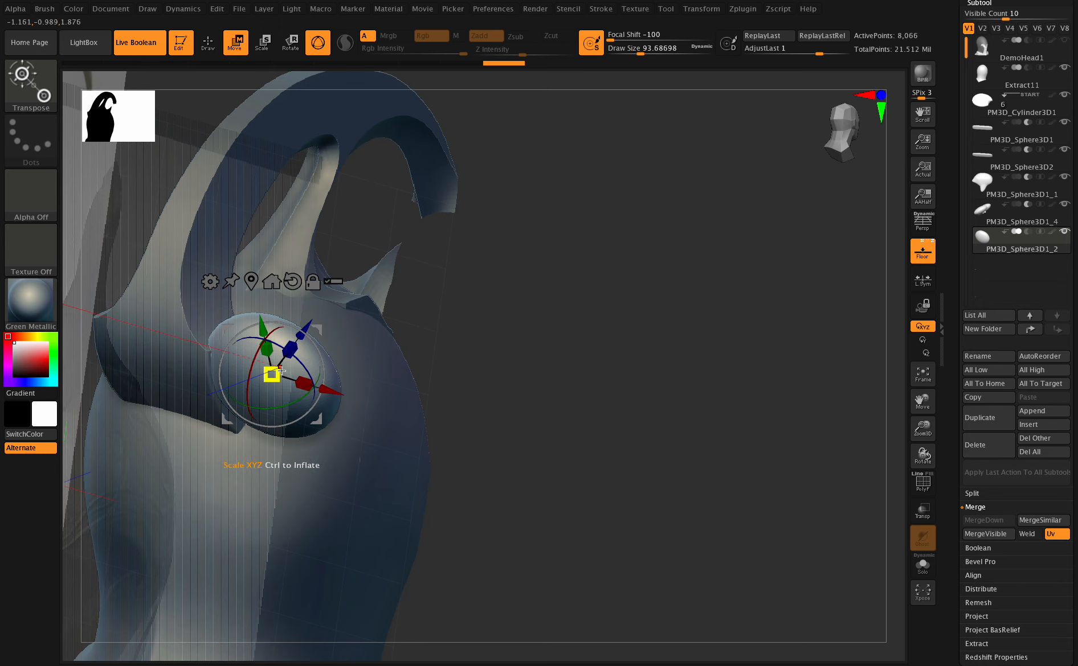
Step: Stretch the ellipsoid along its X and Z axes so it covers the crest's rear end in the side view
left_click_drag(305, 380, 328, 389)
mouse_move(934, 454)
left_mouse_down()
mouse_move(914, 451)
mouse_move(935, 445)
left_mouse_up()
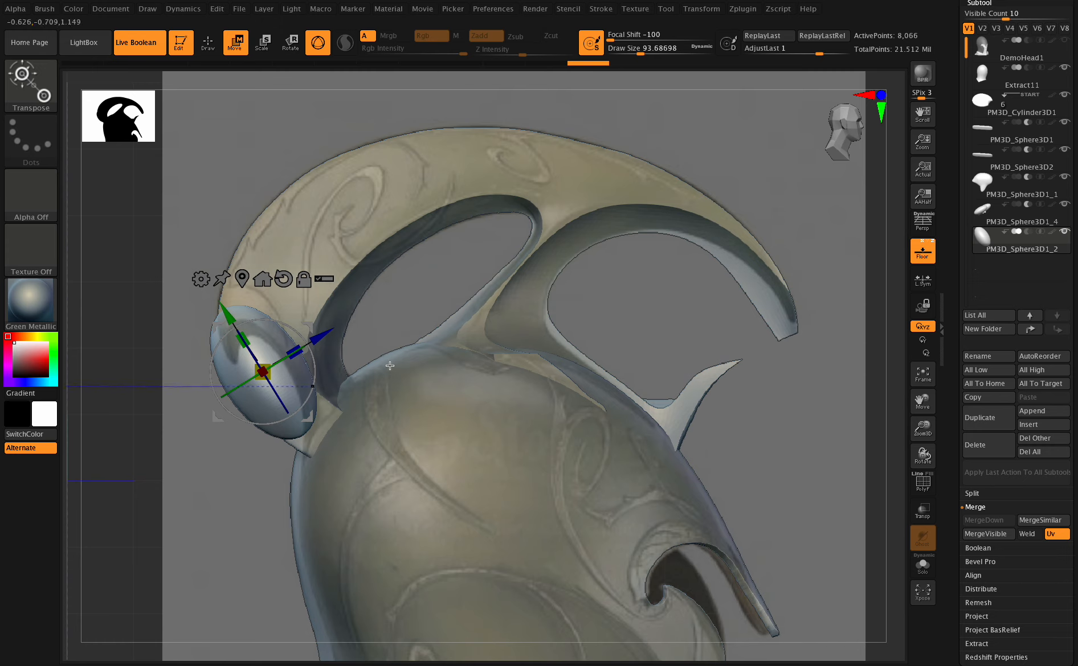
left_click_drag(304, 352, 311, 348)
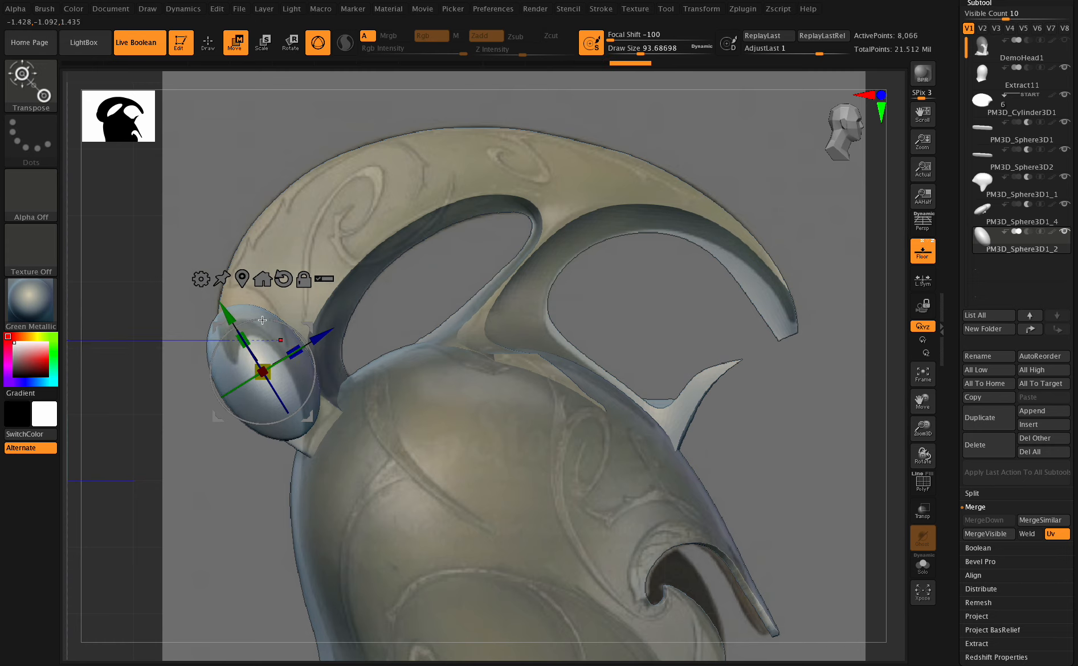
Step: Set the ellipsoid subtool to subtract, and adjust its Z scale to fit the cut to the crest's rear end
left_click(1030, 233)
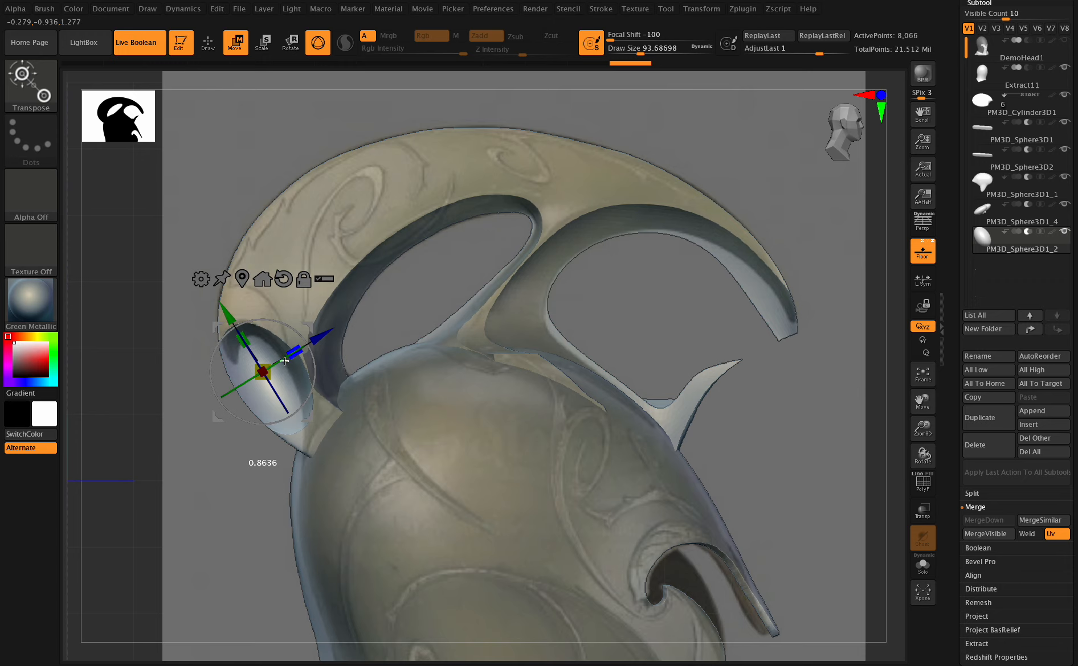
left_click_drag(285, 361, 324, 338)
Step: Duplicate the ellipsoid cutter, mirror the copy to the crest's other side, and set the copy to subtract
mouse_move(918, 453)
left_mouse_down()
mouse_move(925, 459)
mouse_move(899, 460)
mouse_move(914, 453)
left_mouse_up()
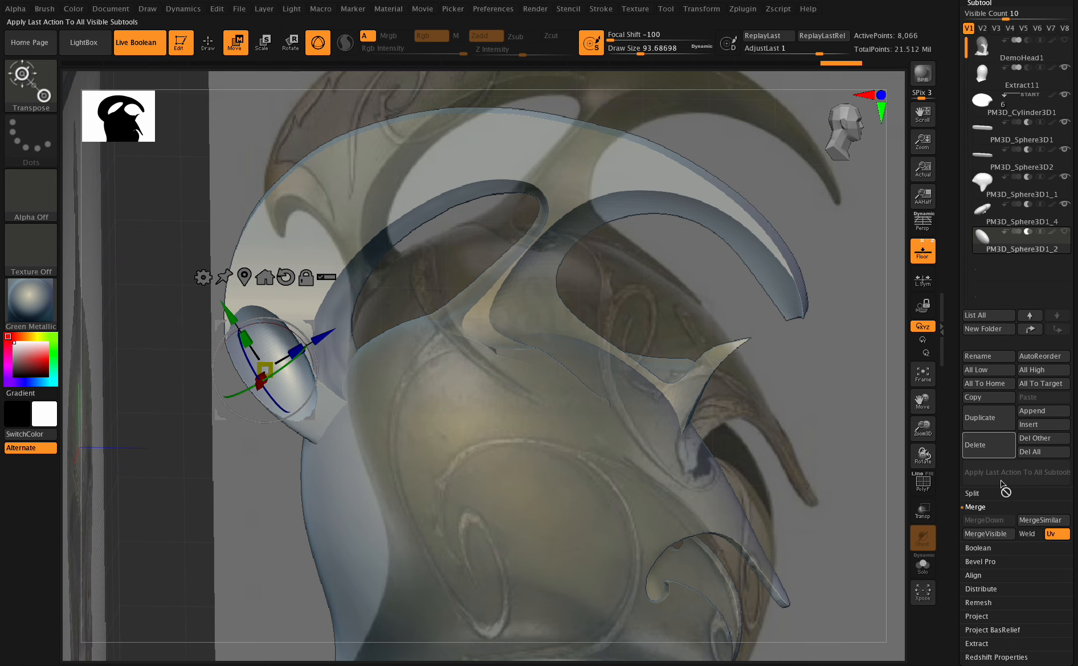
left_click(982, 418)
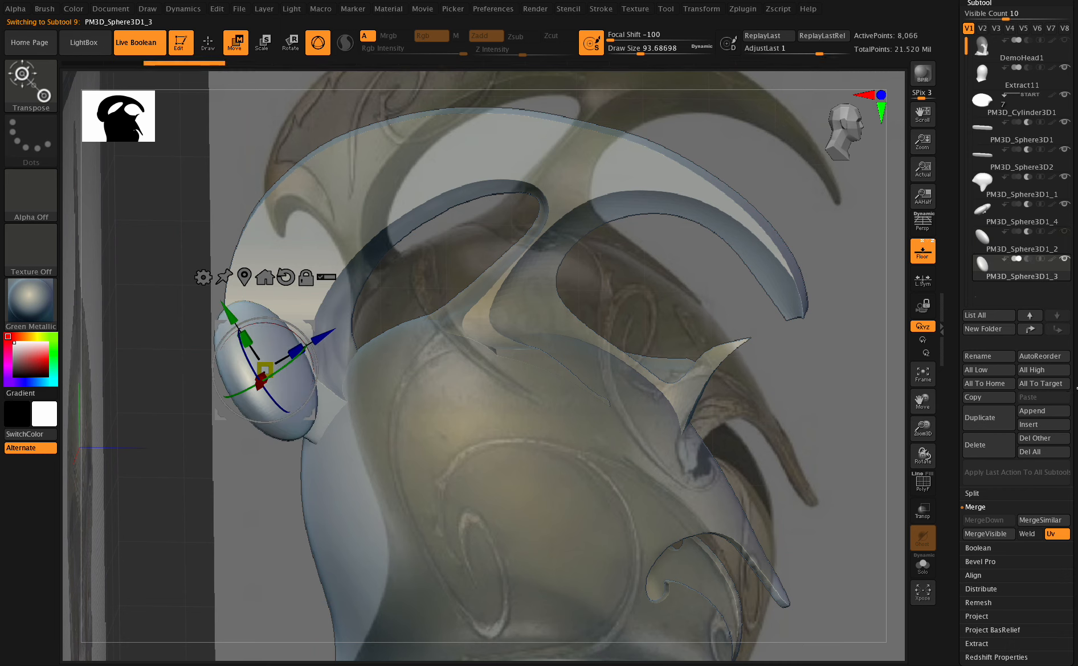
scroll(1014, 403, "down", 5)
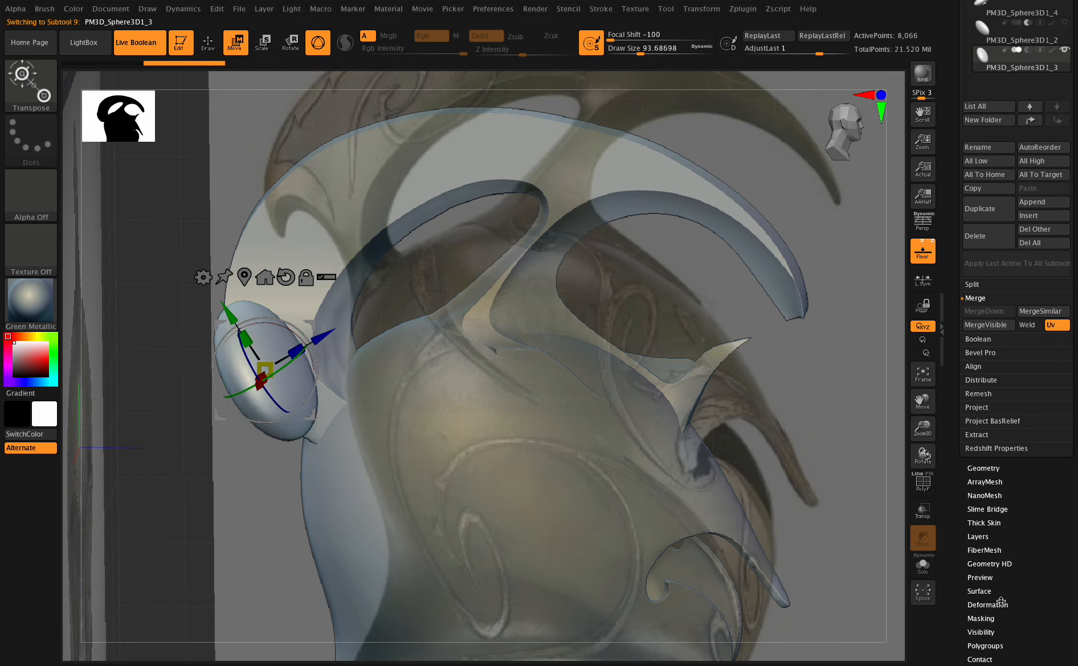
left_click(1001, 603)
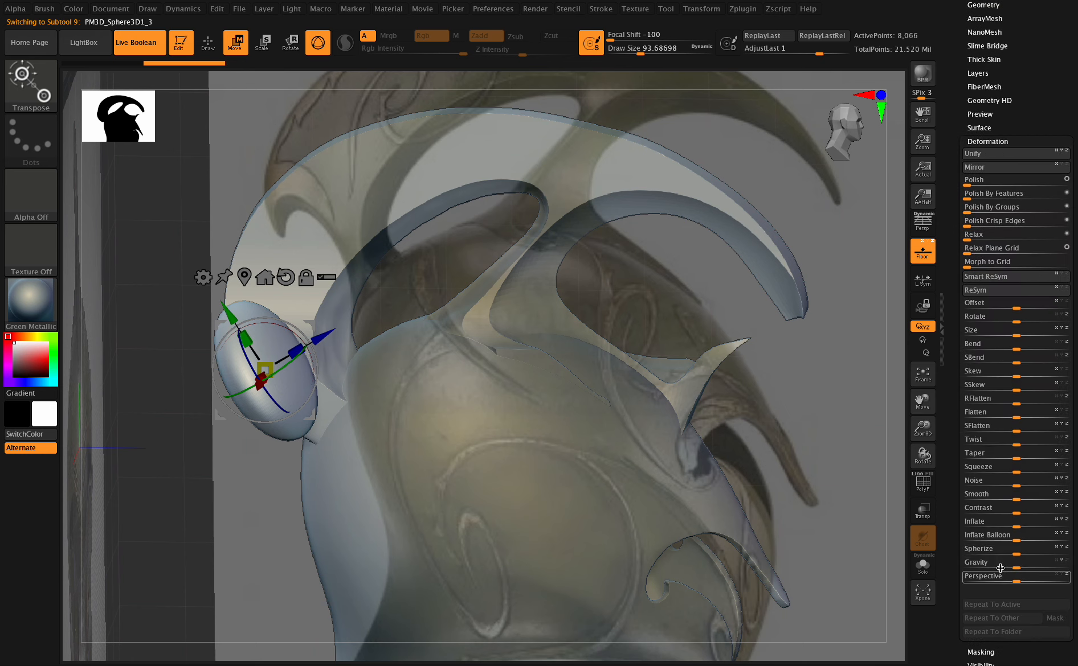
left_click(998, 172)
scroll(999, 115, "up", 3)
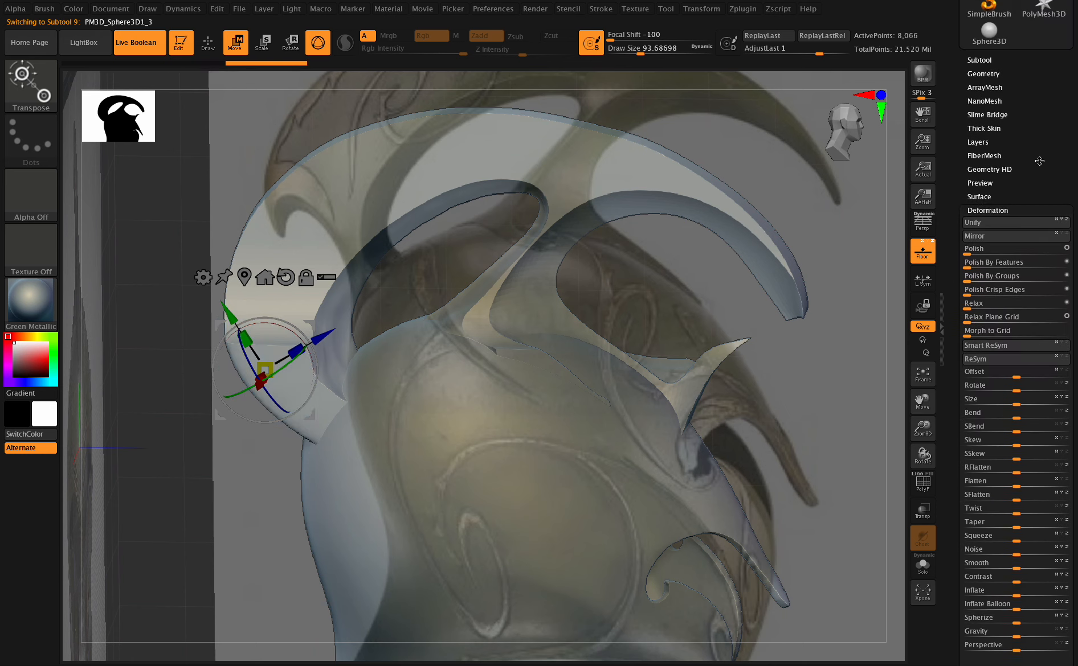
left_click(999, 114)
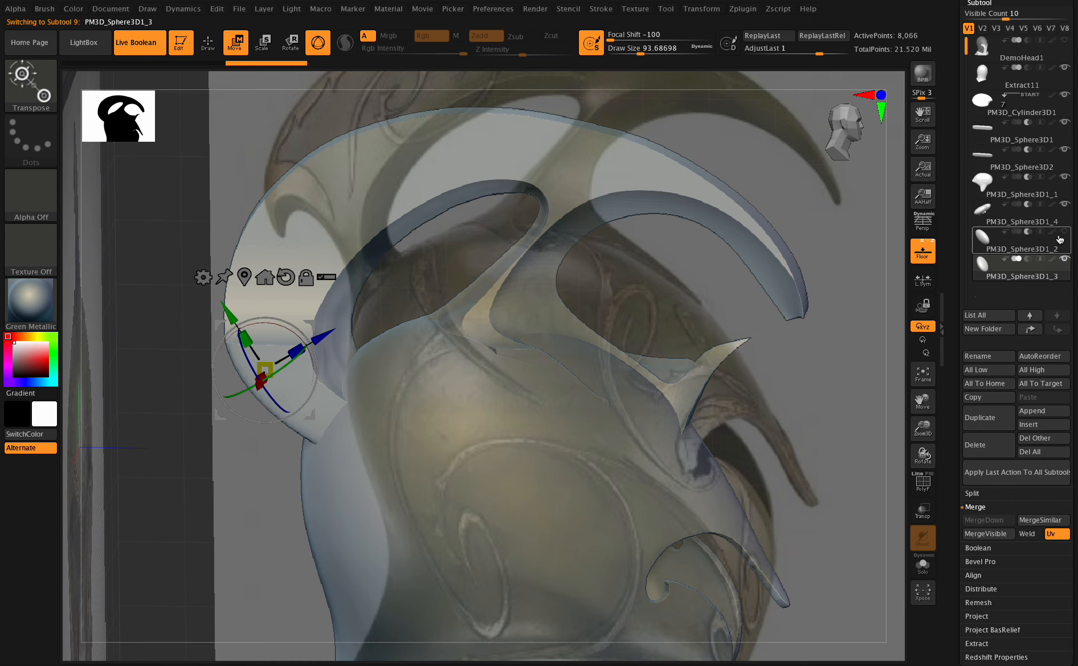
left_click(1060, 233)
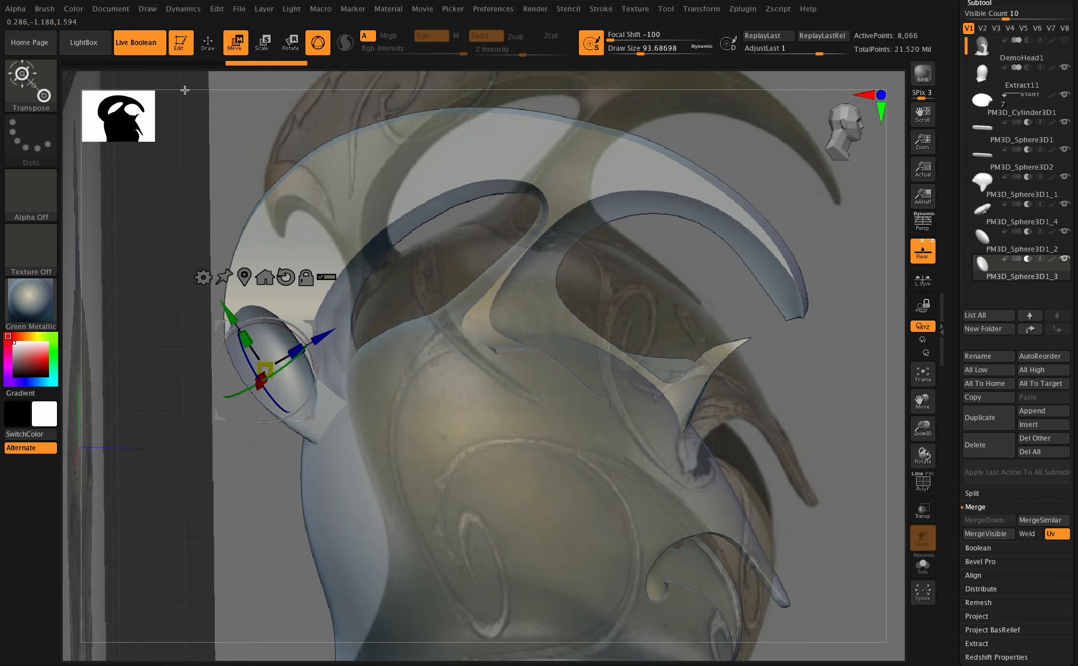
Step: Toggle Live Boolean off and on, inspect the cut at an angle, and delete the mirrored cutter copy
left_click(142, 48)
left_click(142, 49)
left_click_drag(930, 455, 1000, 313)
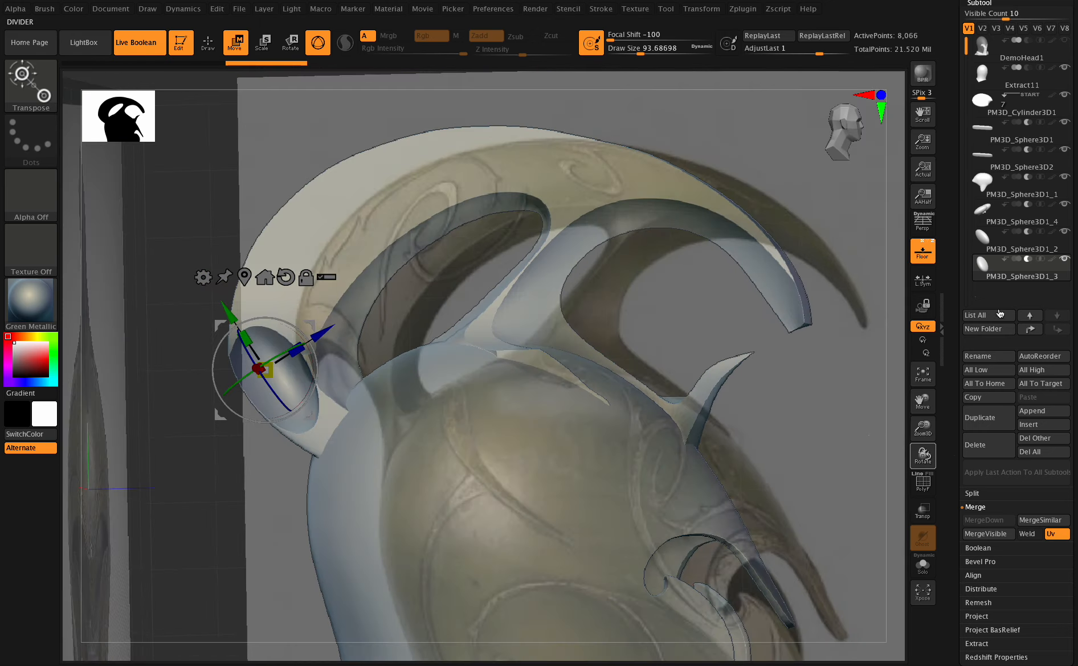
left_click(988, 445)
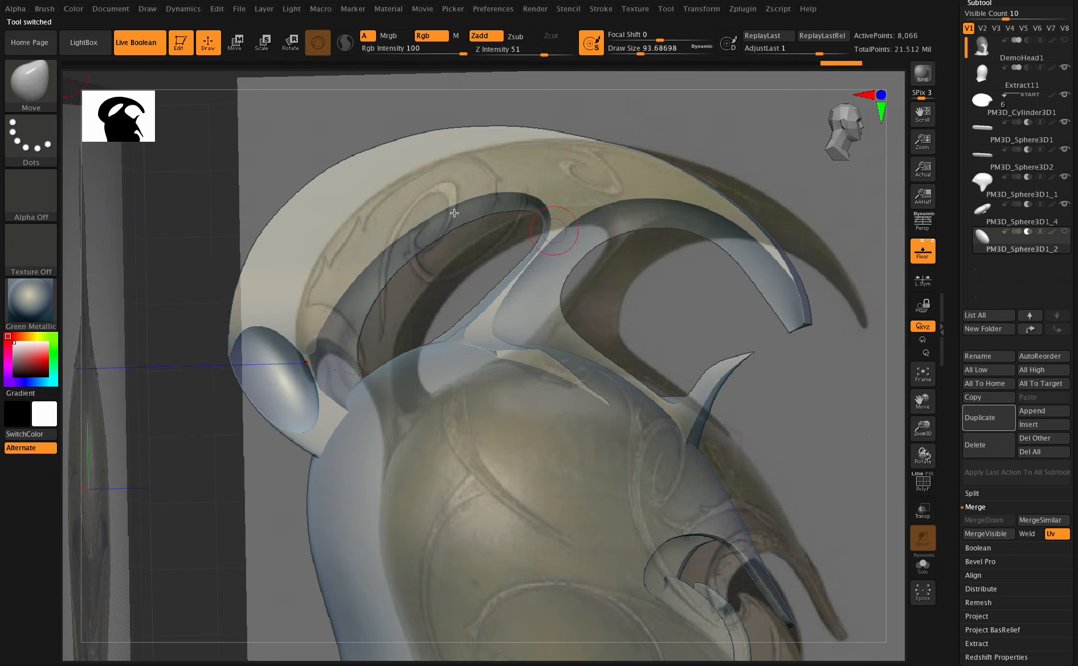
Step: Move the ellipsoid cutter deeper into the crest's rear end, and shift it slightly down and forward in the side view
left_click_drag(931, 466, 926, 426)
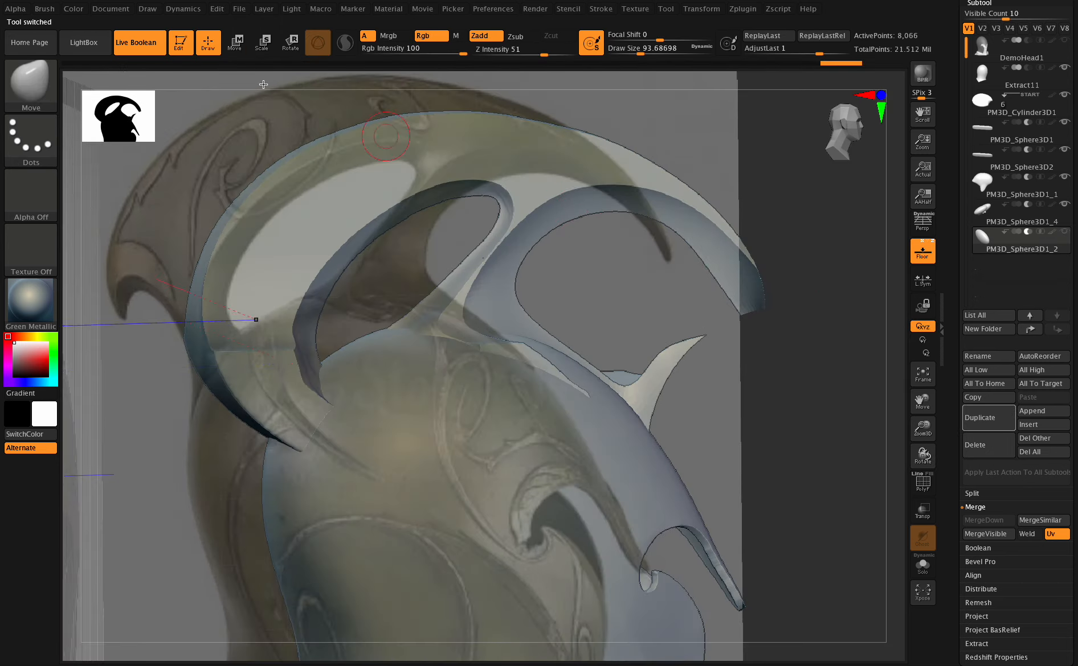
left_click(239, 47)
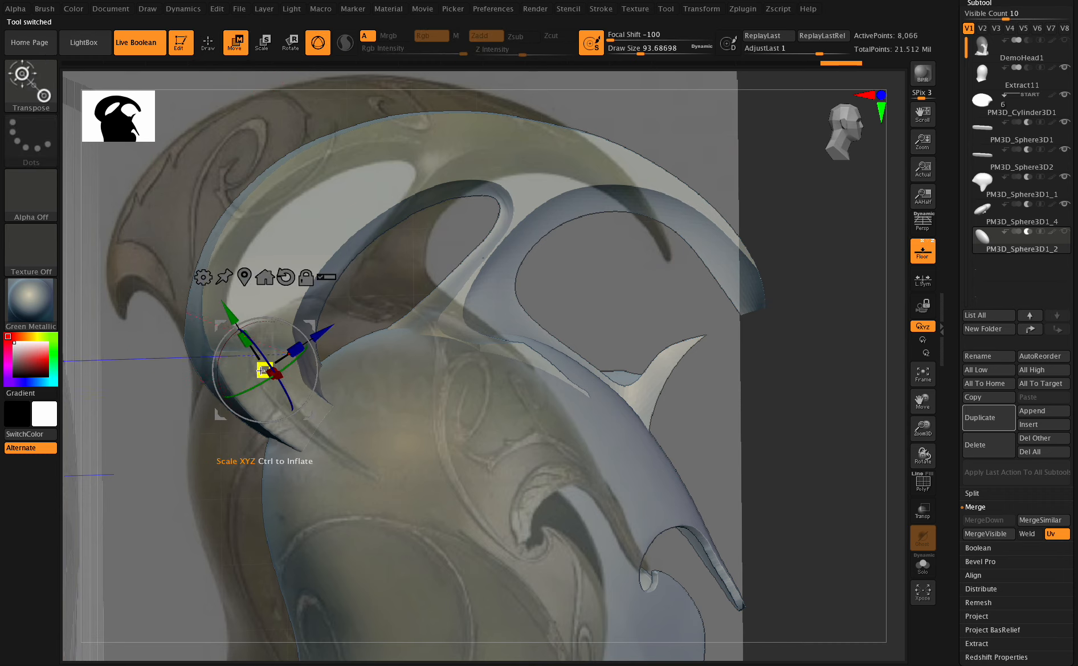
left_click_drag(269, 372, 279, 380)
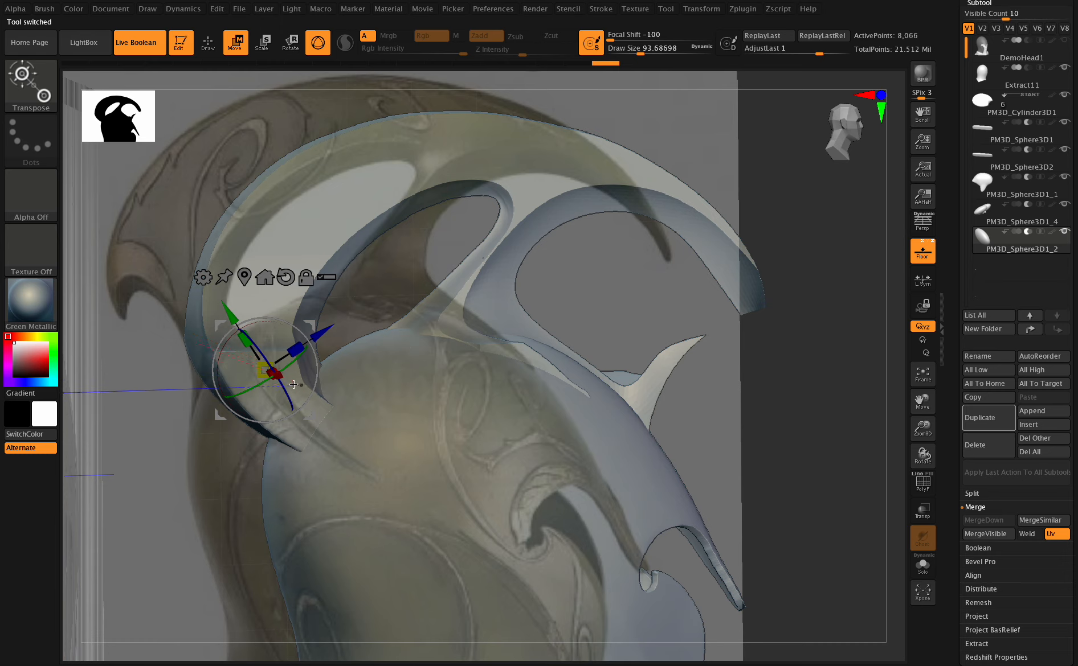
mouse_move(276, 375)
left_mouse_down()
mouse_move(291, 386)
mouse_move(246, 367)
mouse_move(262, 369)
left_mouse_up()
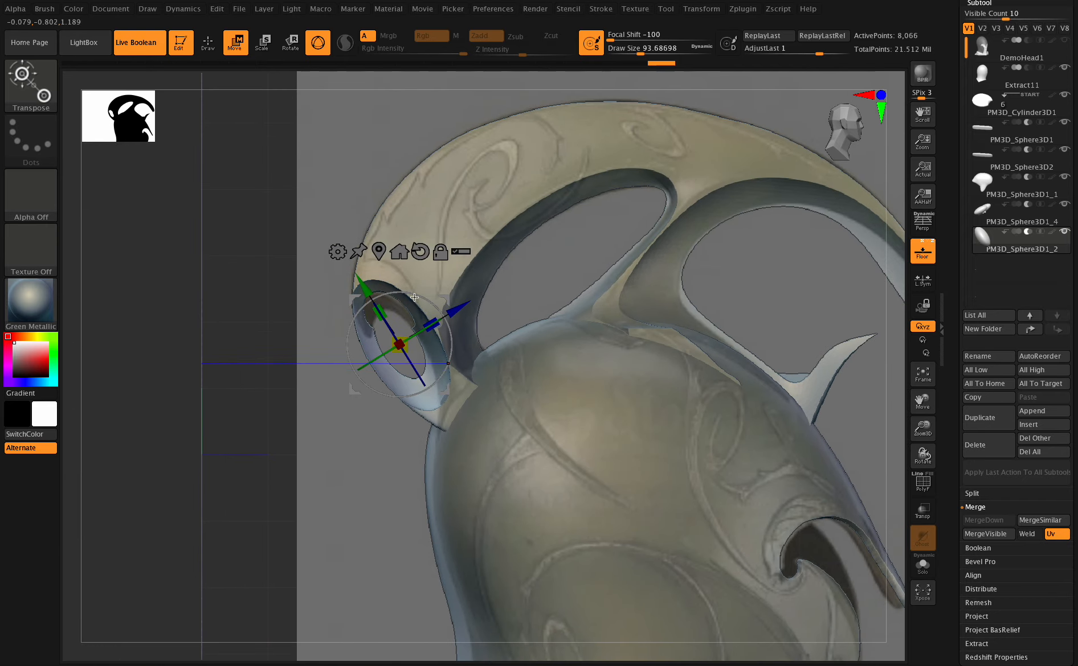
left_click_drag(362, 286, 433, 312)
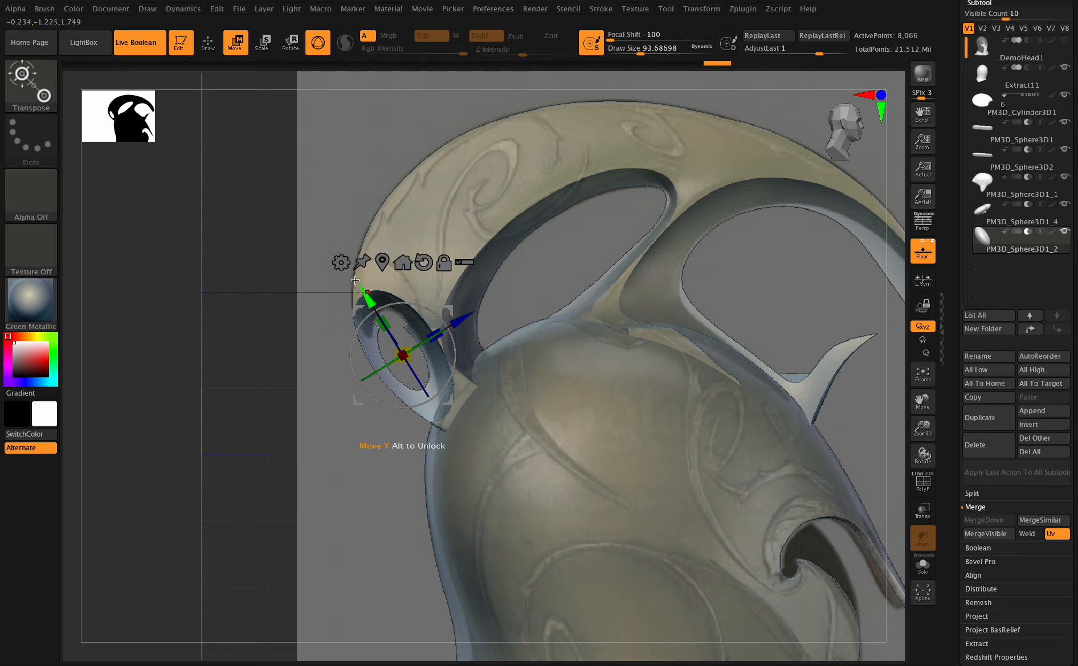
left_click_drag(369, 297, 373, 305)
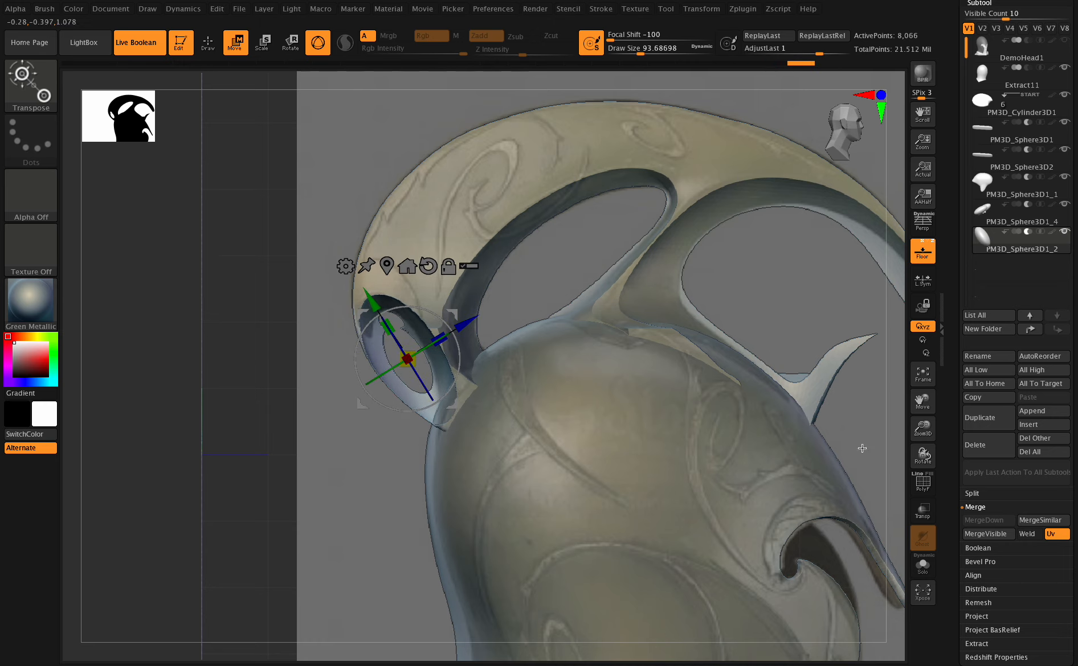
Step: Shift the cutter back outward along its X axis, and check its position in transparent display from behind
left_click_drag(922, 454, 925, 453)
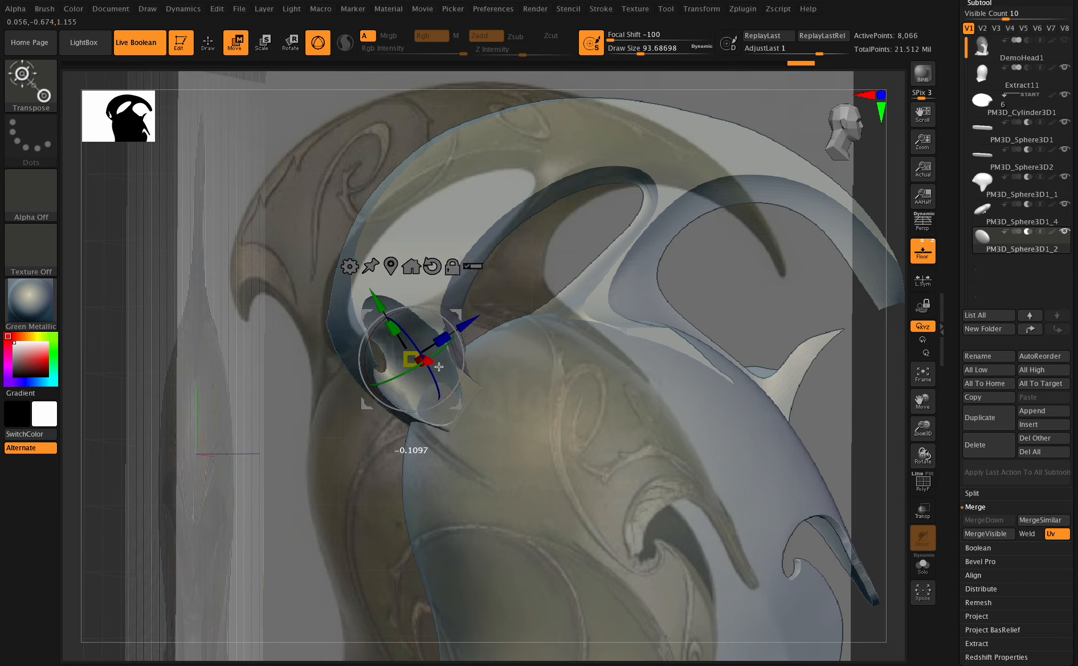
left_click_drag(910, 447, 946, 453)
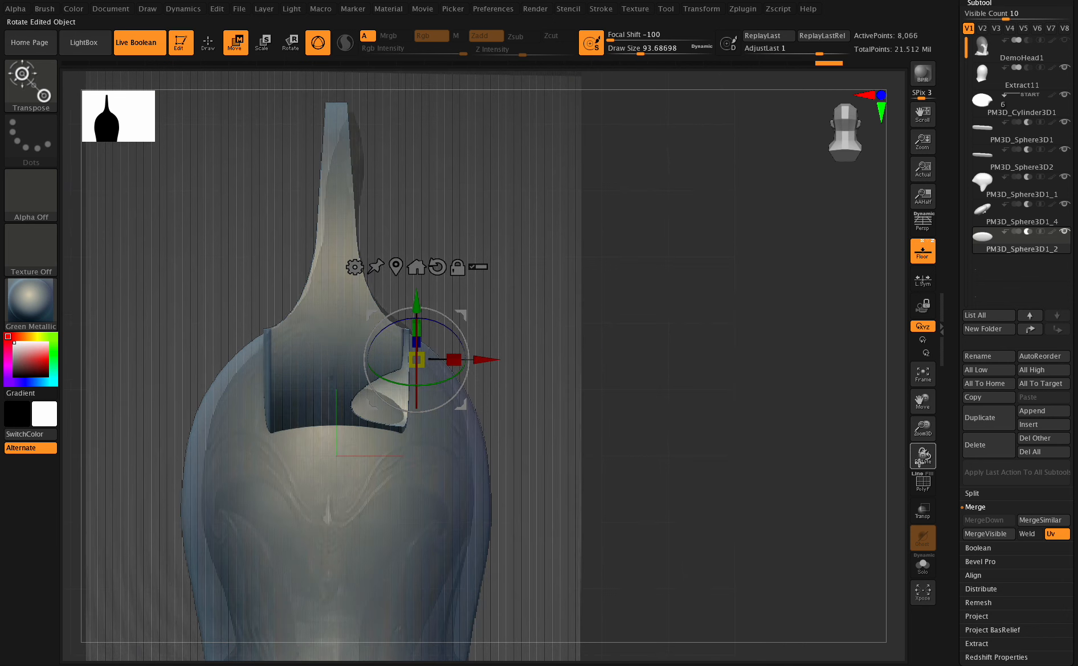
left_click(919, 512)
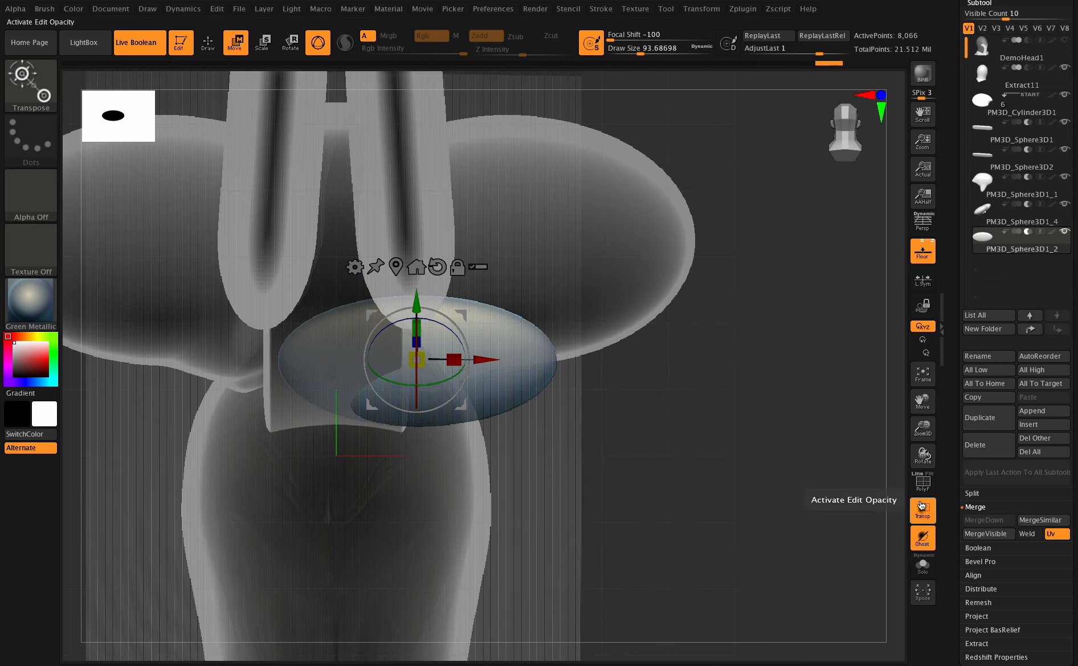
left_click(923, 512)
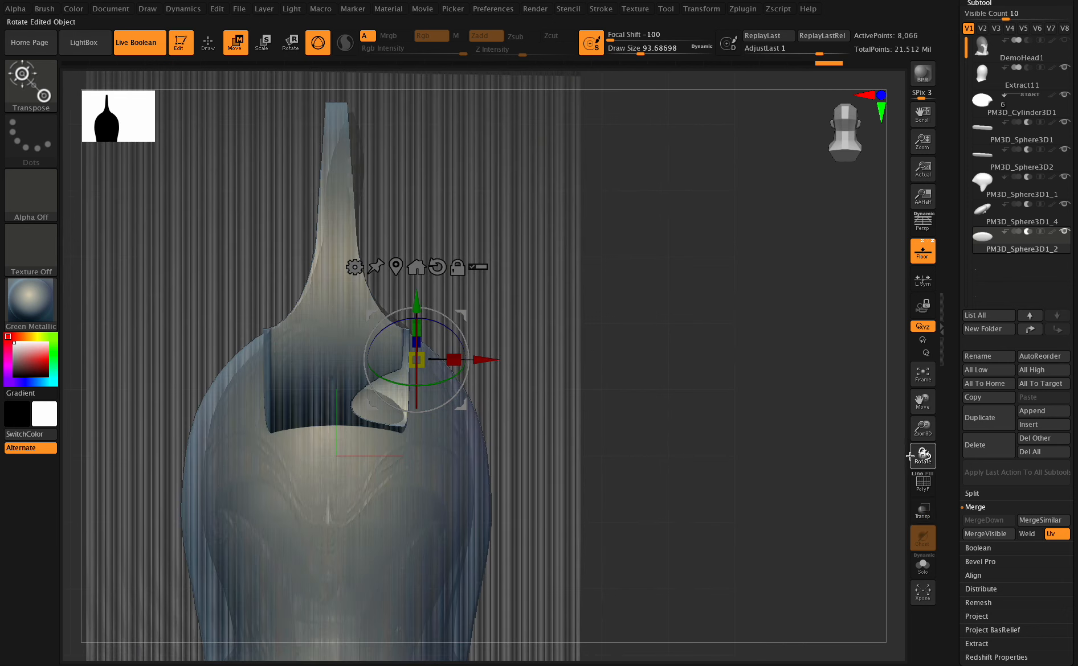
left_click_drag(910, 455, 907, 427)
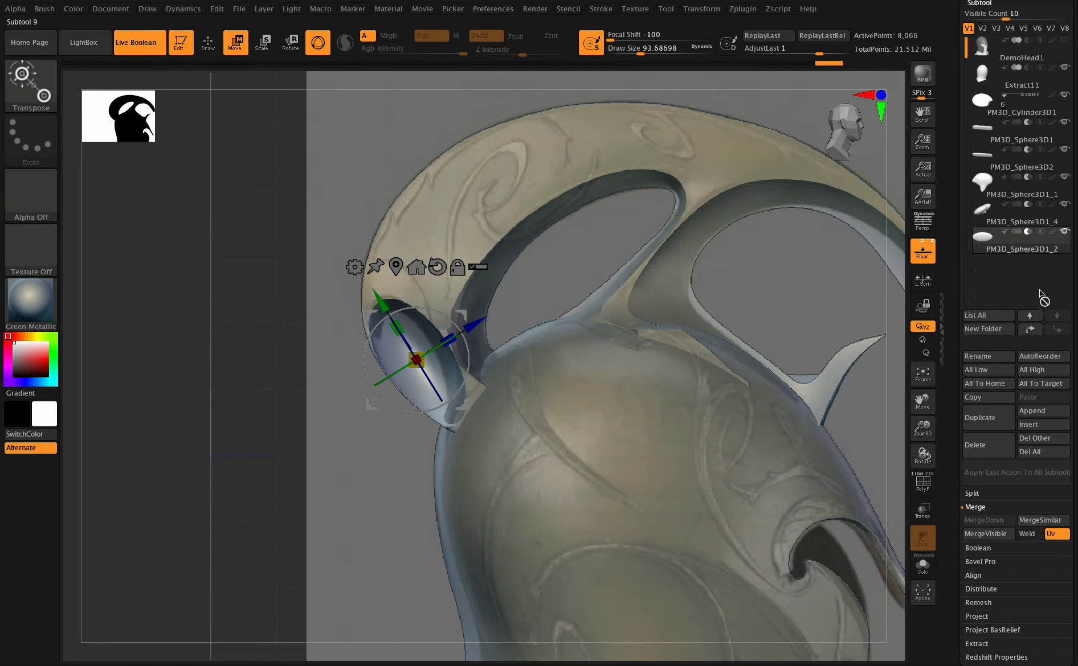
Step: Duplicate the repositioned cutter, mirror the copy across the crest, and set it to subtract as well
left_click(992, 419)
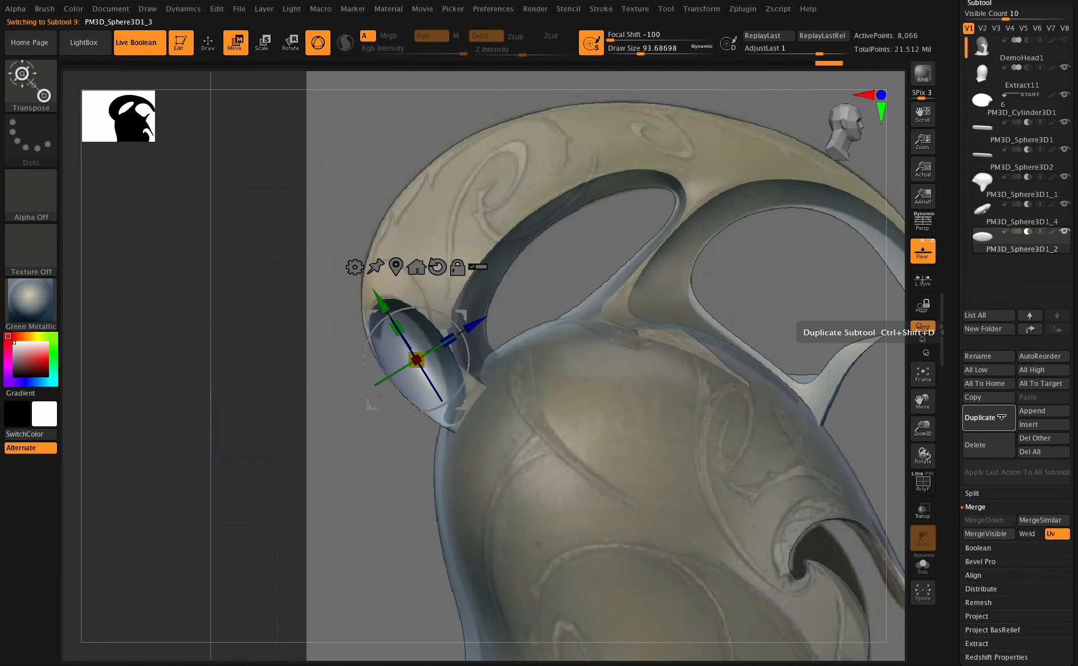
scroll(1026, 530, "down", 4)
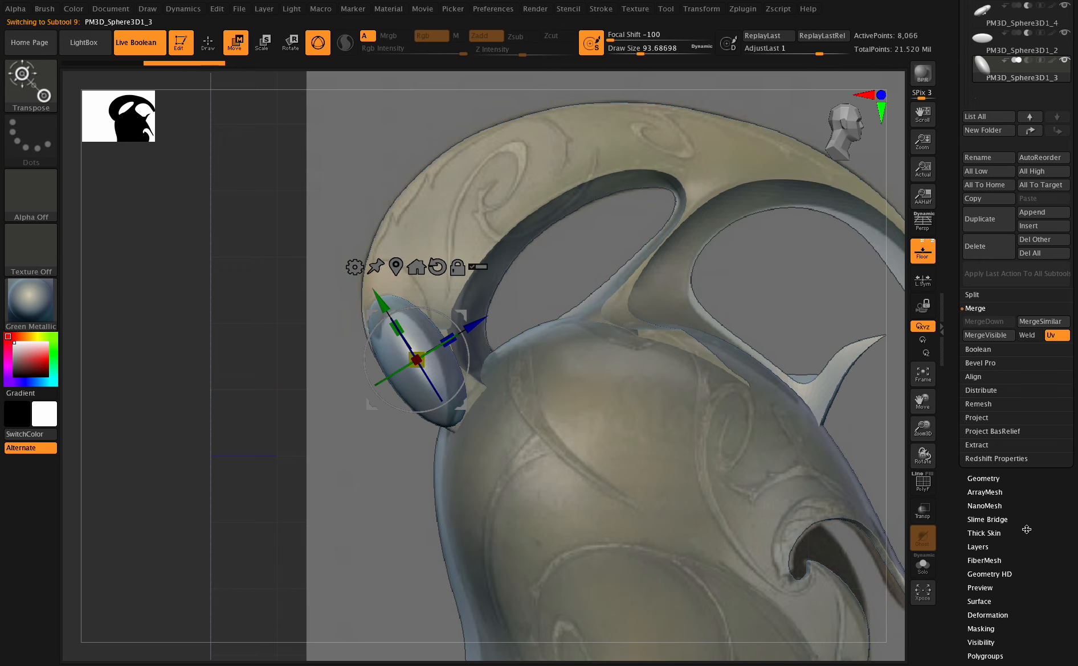
left_click(1007, 615)
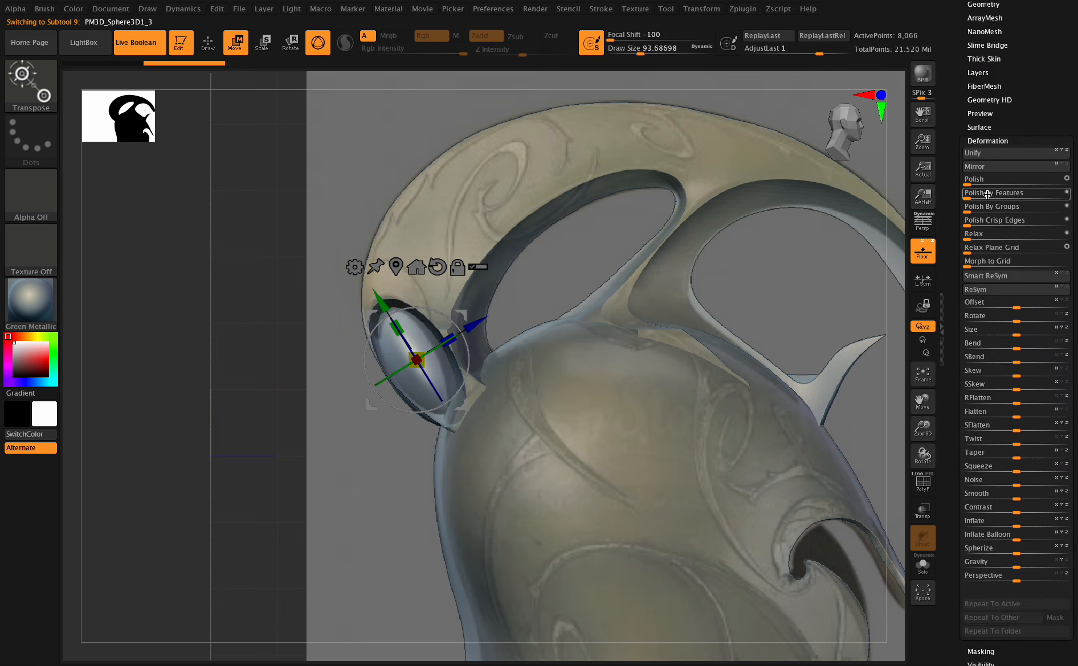
scroll(1008, 131, "up", 12)
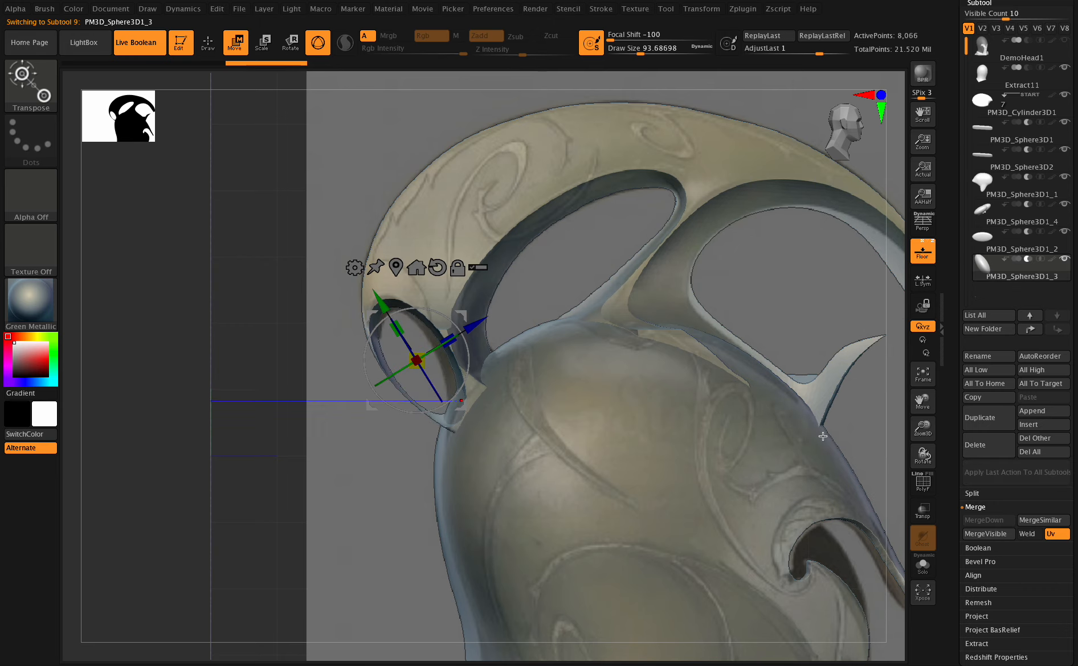
Step: Delete the mirrored cutter copy, restore the Move gizmo on the original, and toggle Live Boolean off and on
mouse_move(916, 454)
left_mouse_down()
mouse_move(939, 455)
mouse_move(903, 447)
mouse_move(936, 451)
left_mouse_up()
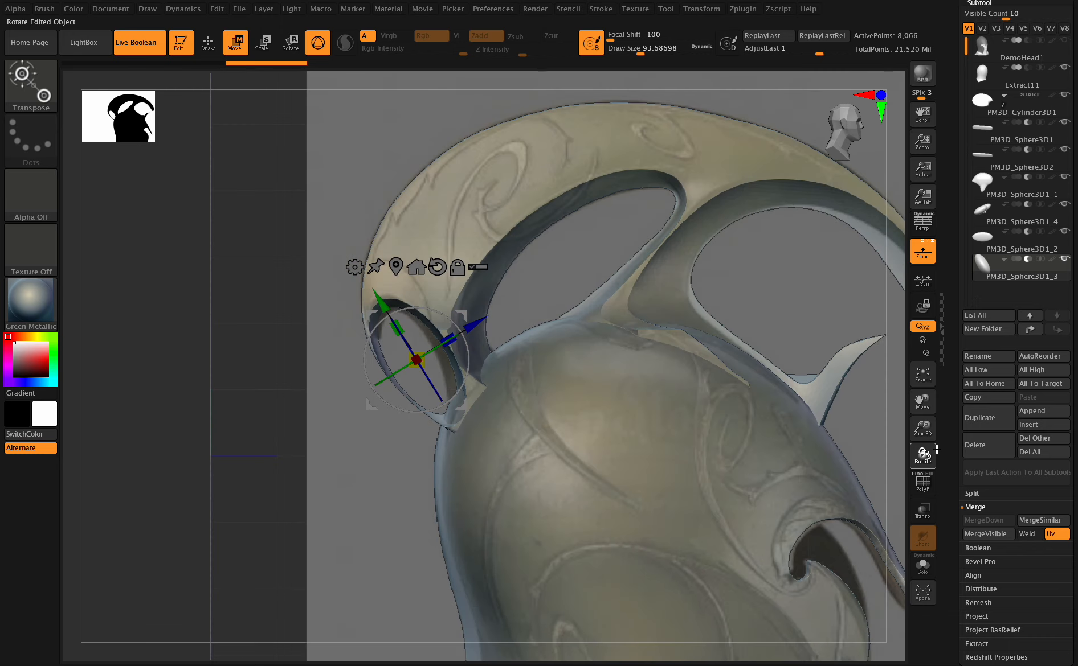
left_click(980, 445)
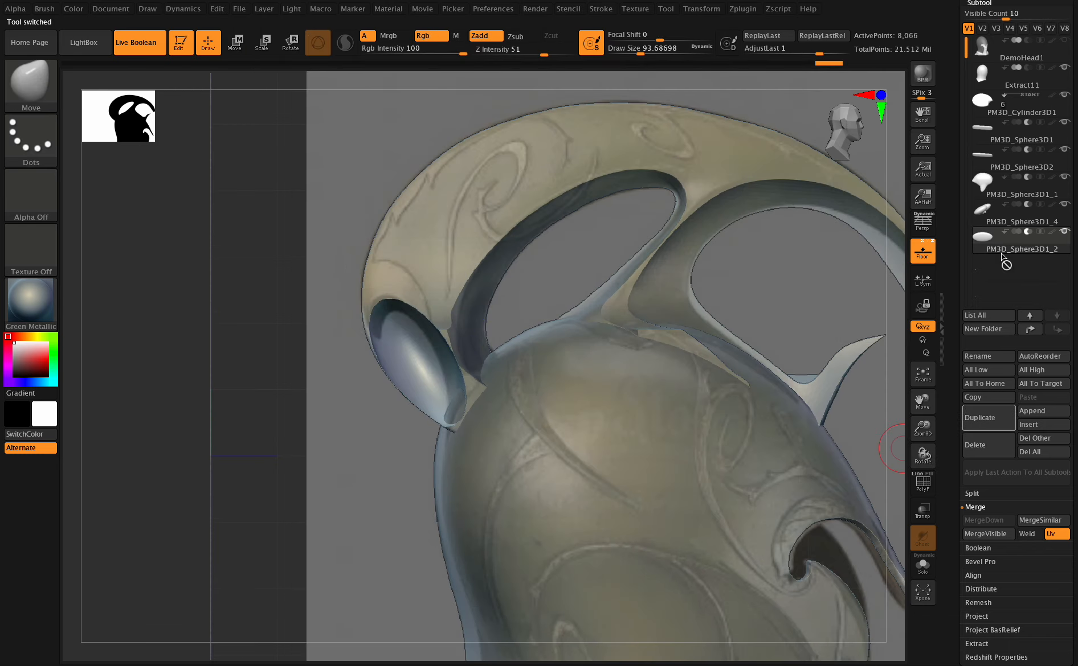
left_click(234, 44)
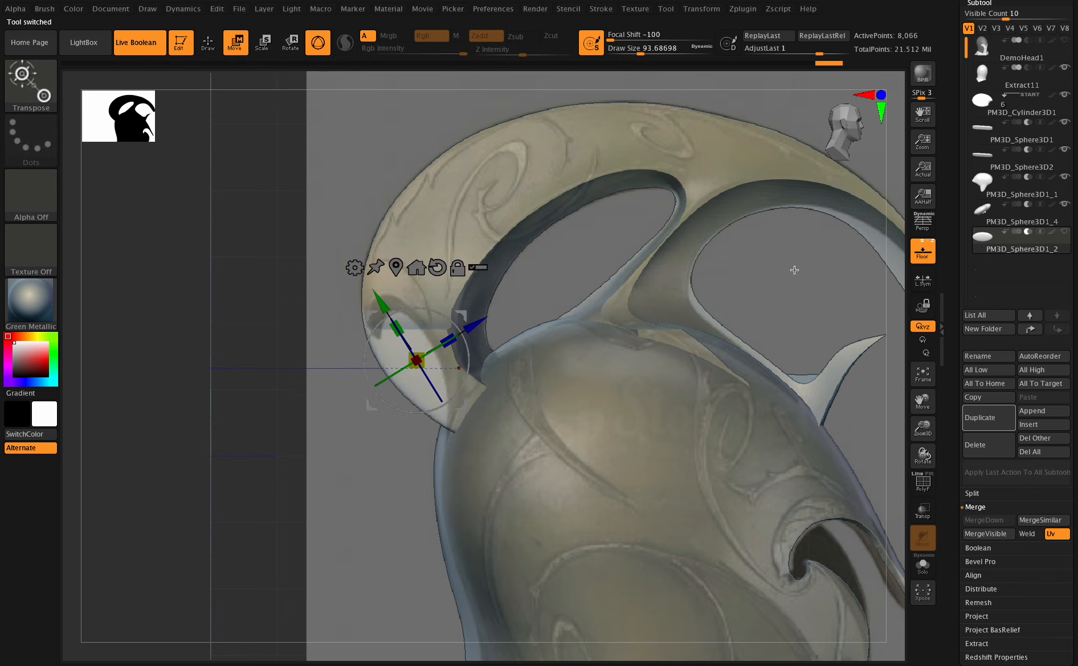
left_click(138, 44)
left_click(144, 44)
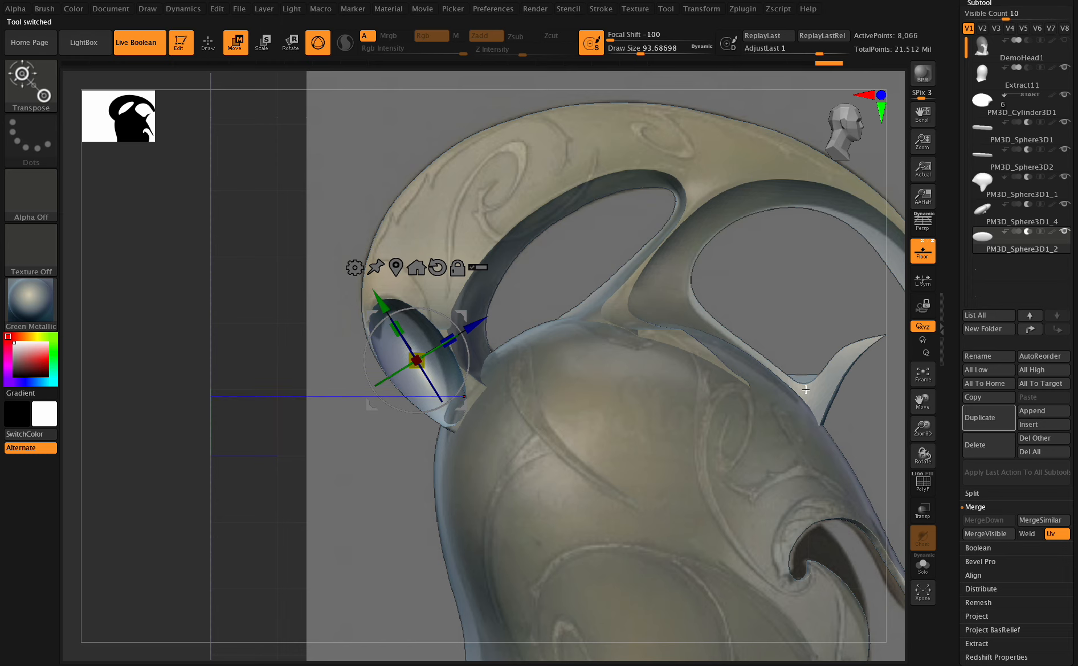
Step: Lengthen the cutter along its Y axis and adjust it along its X and Z axes to refine the rear recess
left_click_drag(922, 454, 915, 427)
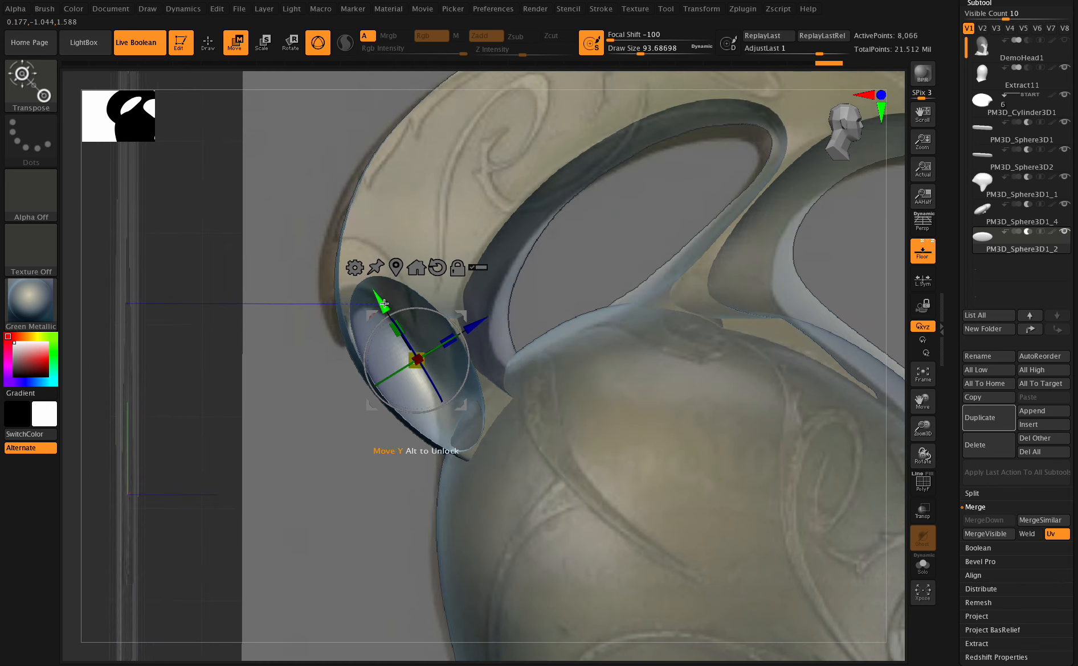
left_click_drag(396, 328, 450, 341)
mouse_move(923, 455)
left_mouse_down()
mouse_move(917, 461)
mouse_move(931, 458)
left_mouse_up()
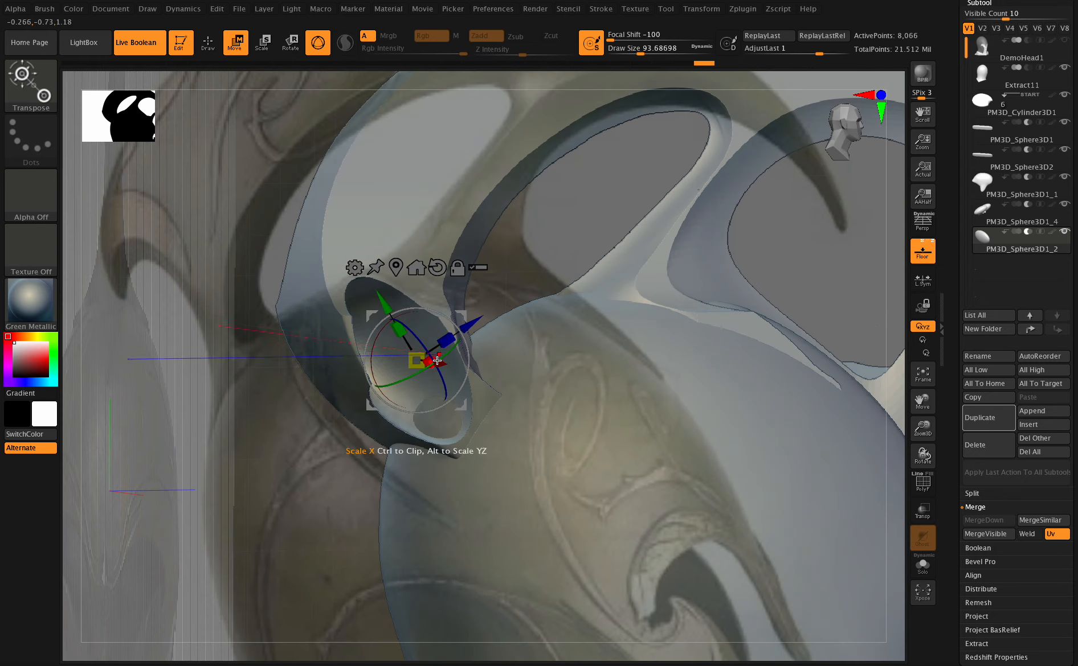
left_click_drag(447, 365, 454, 367)
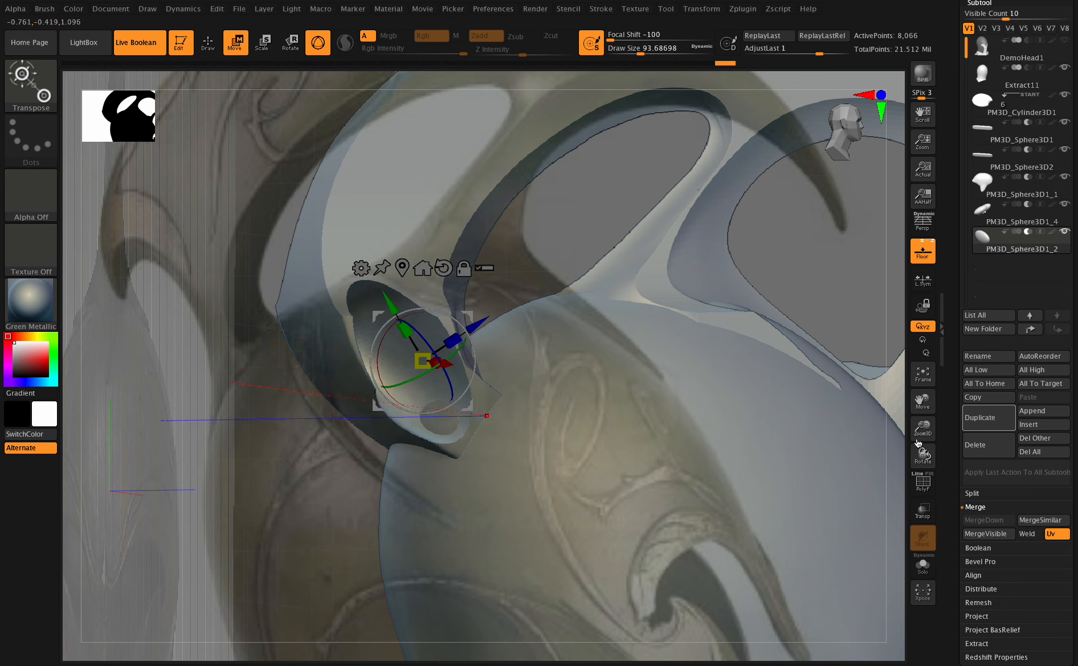
left_click_drag(926, 455, 921, 450)
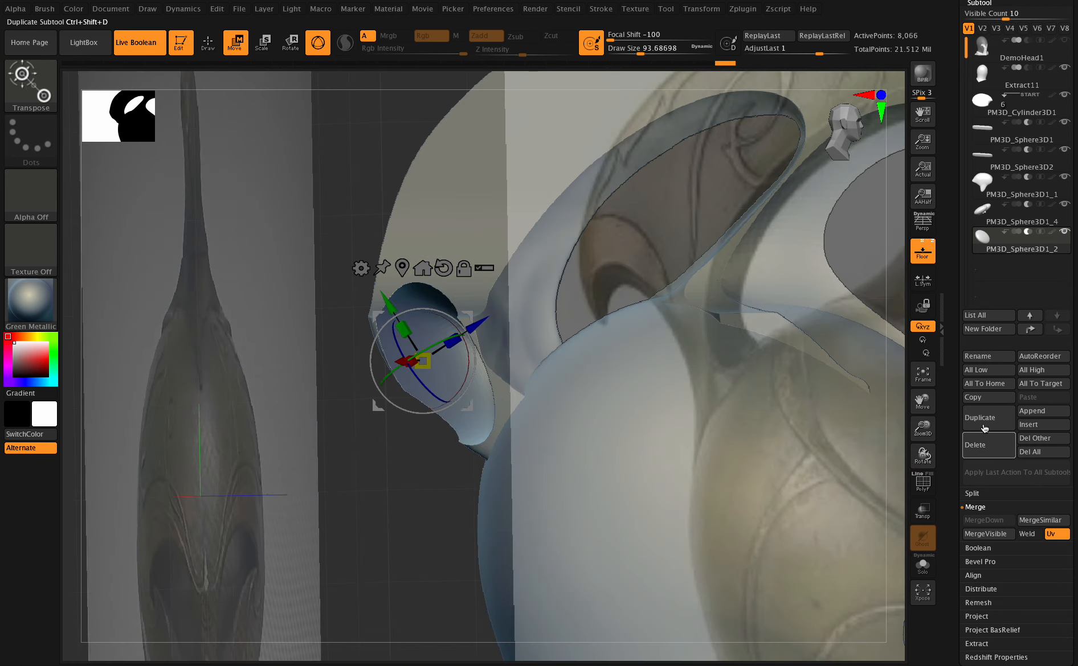
Step: Duplicate the refined rear cutter and mirror the copy across the crest's X axis
left_click(984, 429)
scroll(1019, 354, "down", 5)
left_click(985, 493)
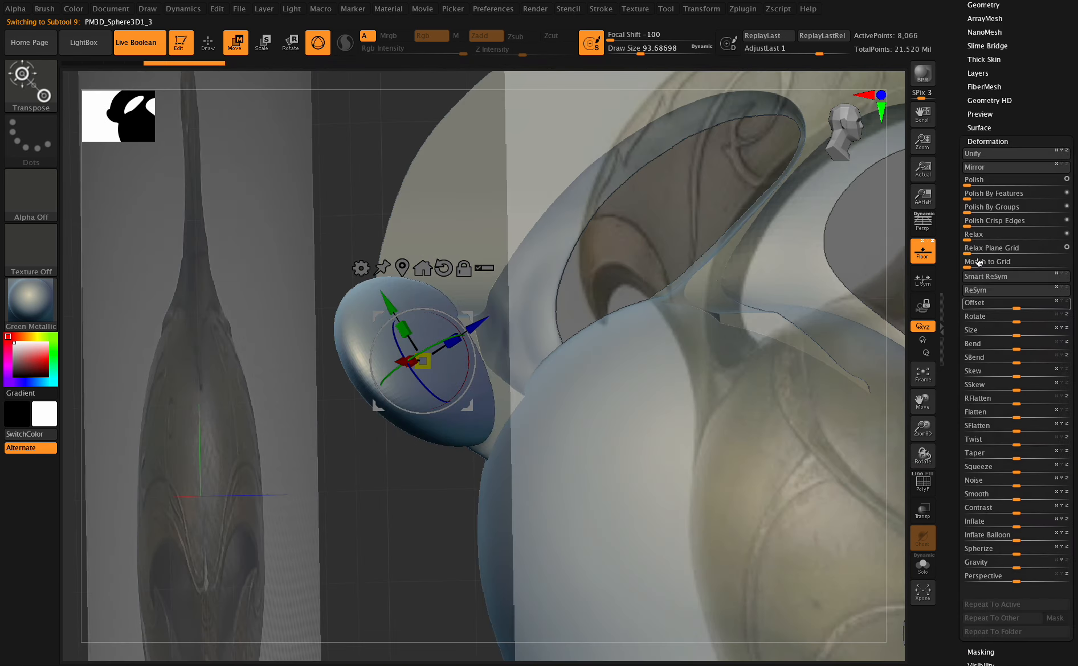
left_click(992, 170)
scroll(1003, 133, "up", 5)
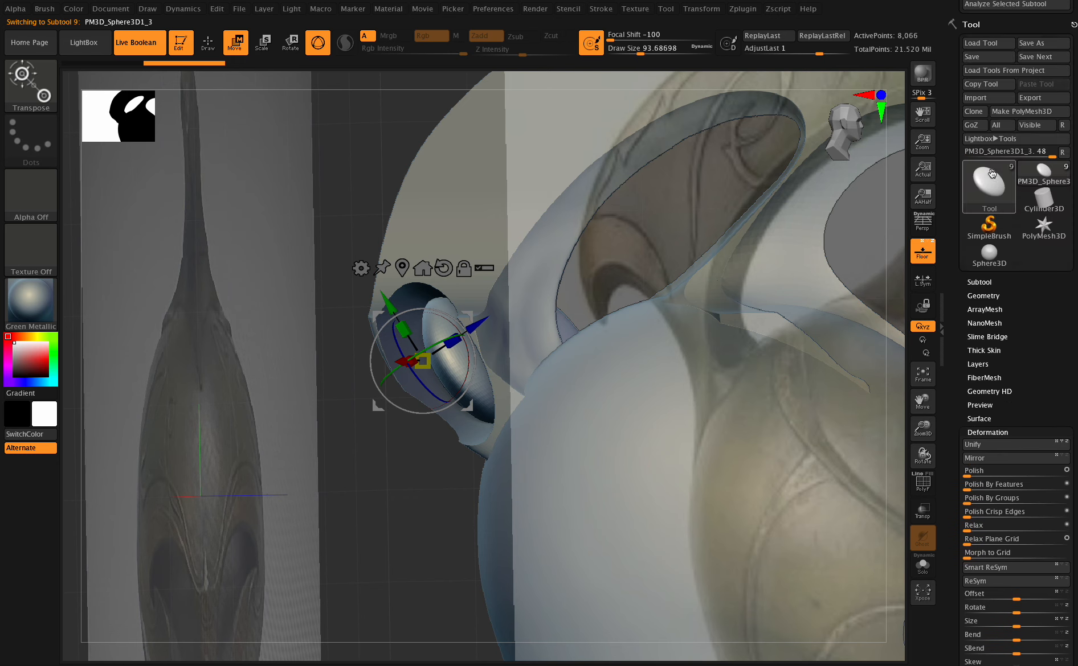
left_click(976, 279)
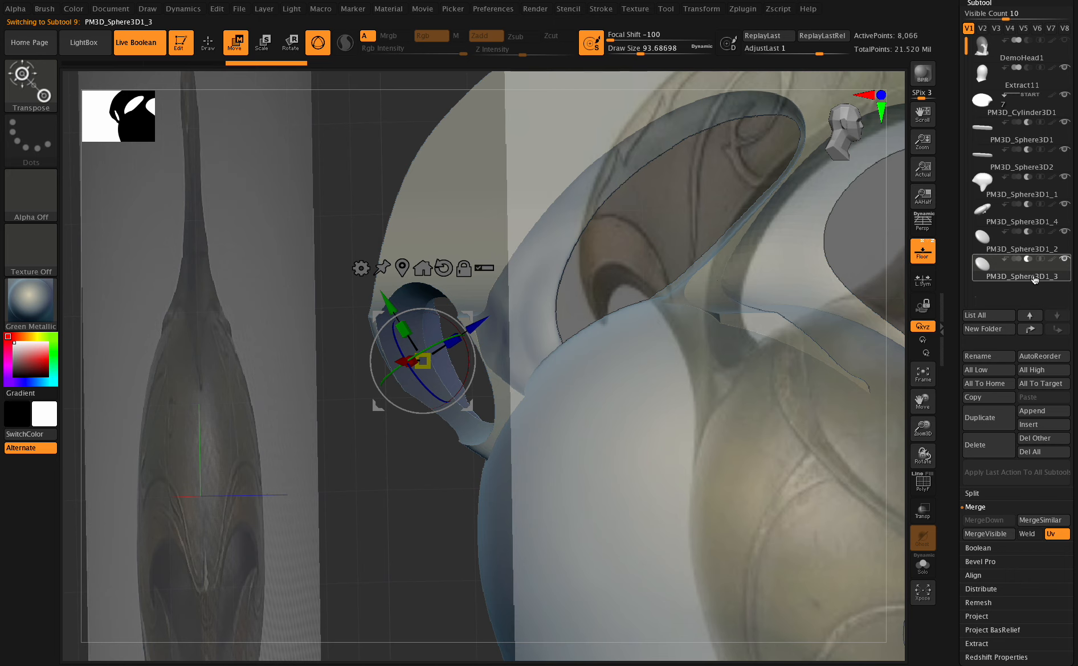
Step: Merge the original rear cutter down with its mirrored copy into one subtool
left_click_drag(922, 453, 954, 430)
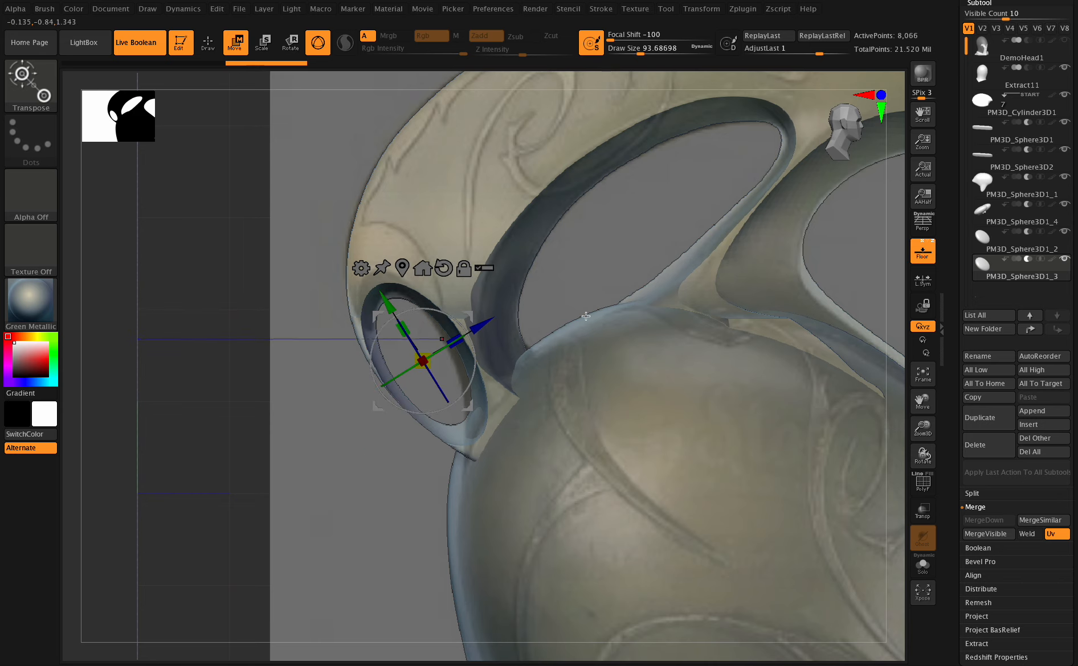
left_click(997, 245)
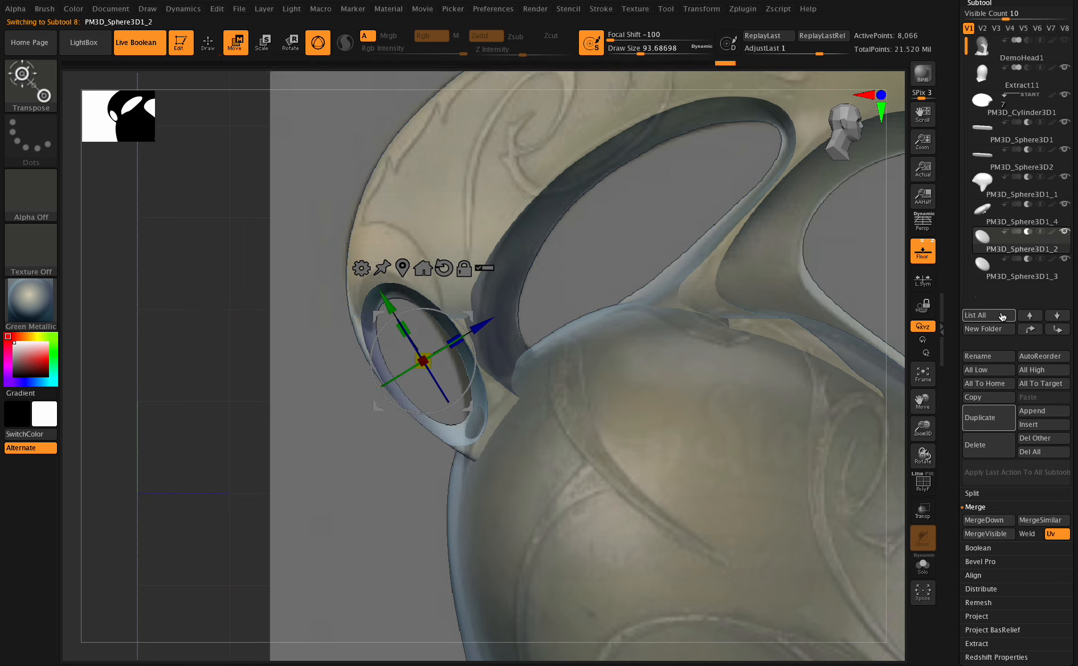
left_click(985, 521)
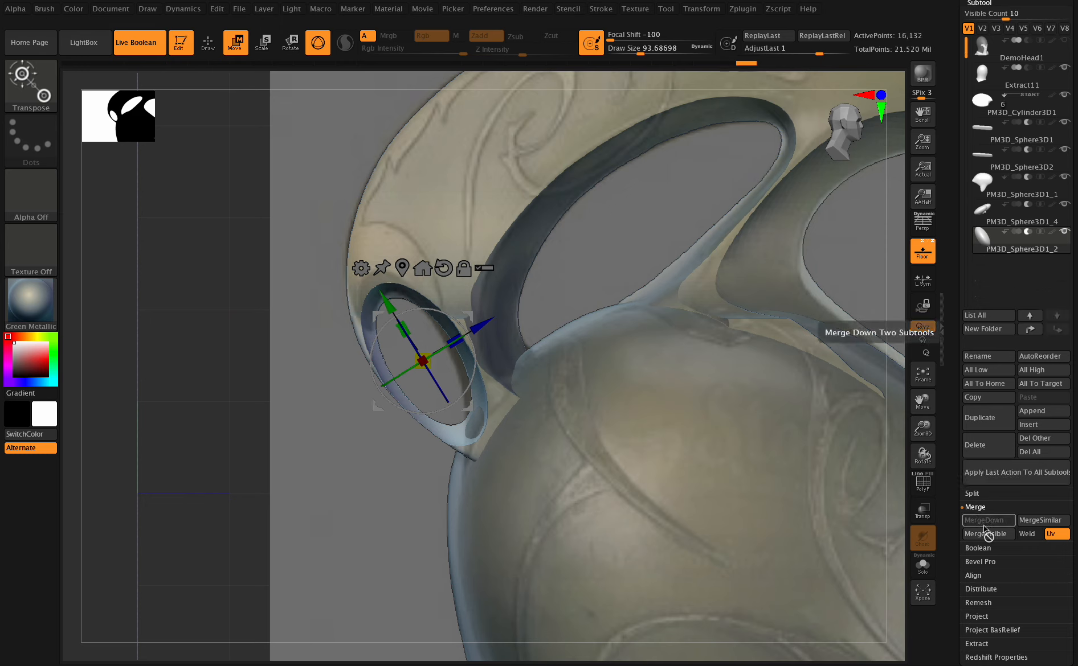
Step: Reshape the merged rear cutter with the Move brush at a draw size of about 167, fitting the opening to the side-view reference
left_click(189, 50)
left_click(155, 70)
left_click(208, 46)
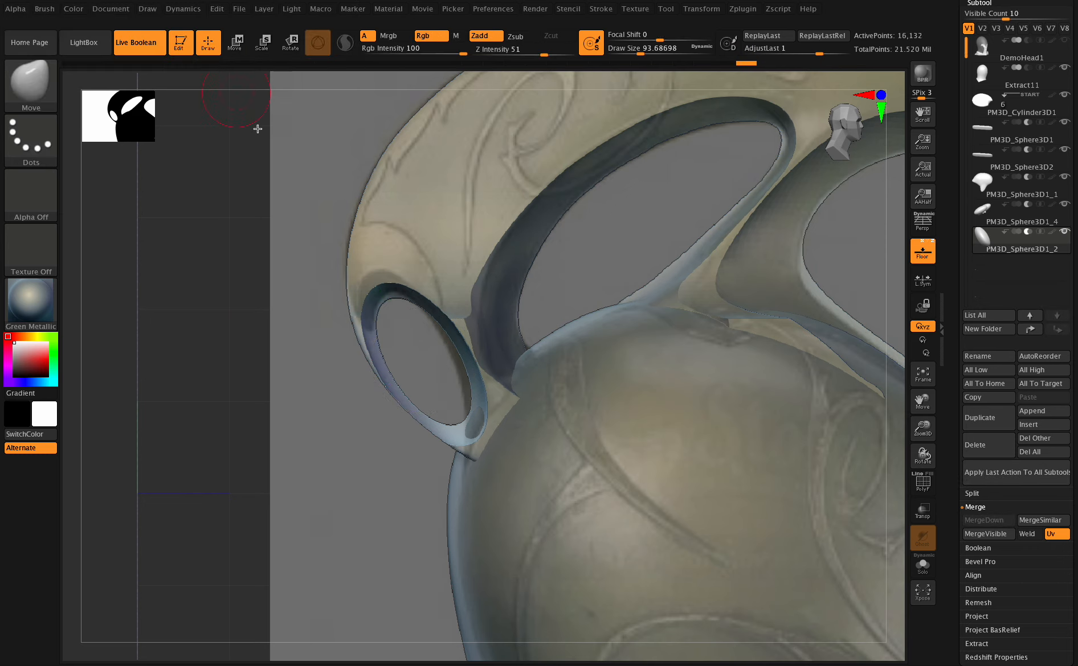
left_click(650, 52)
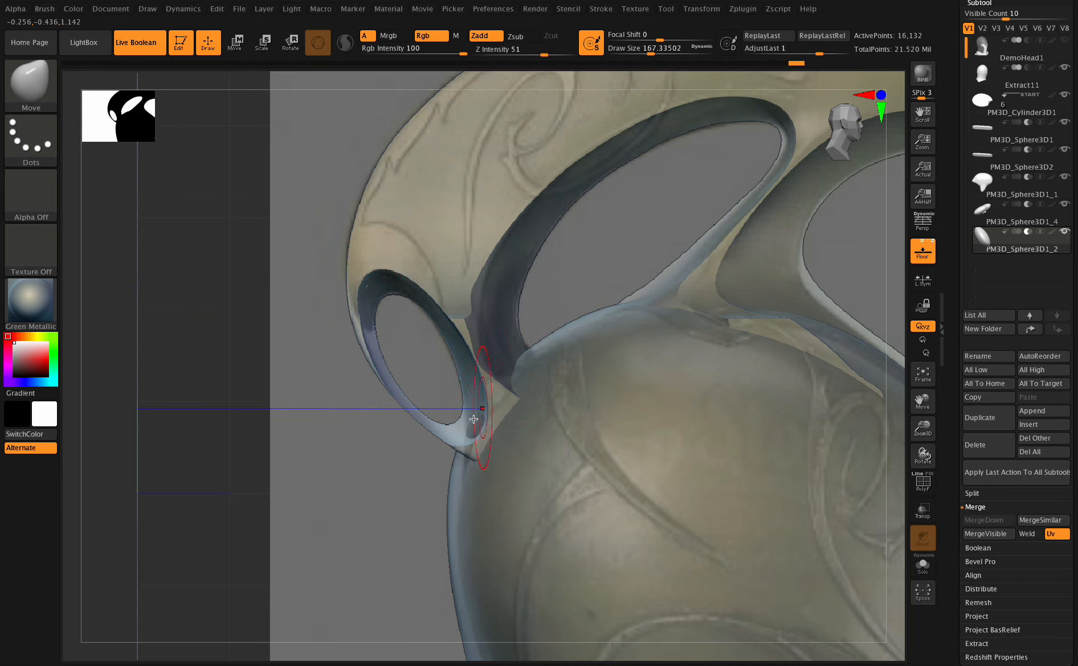
left_click_drag(922, 454, 920, 456)
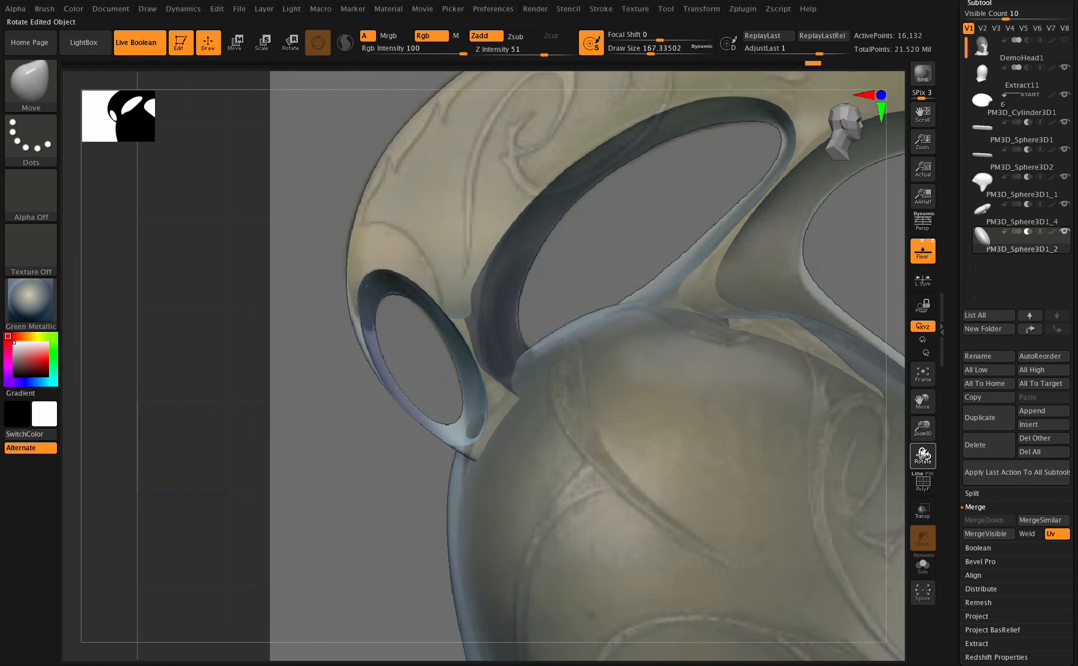
left_click(654, 54)
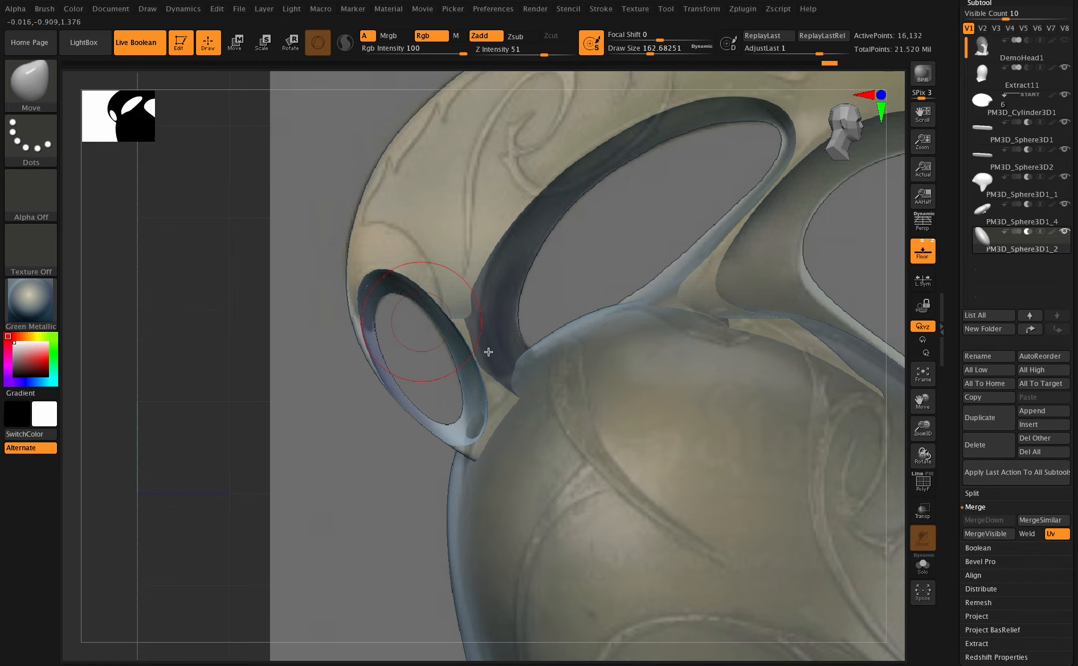
Step: Append a Sphere3D as a new subtool
left_click_drag(922, 455, 796, 426)
mouse_move(921, 454)
left_mouse_down()
mouse_move(941, 451)
mouse_move(864, 458)
left_mouse_up()
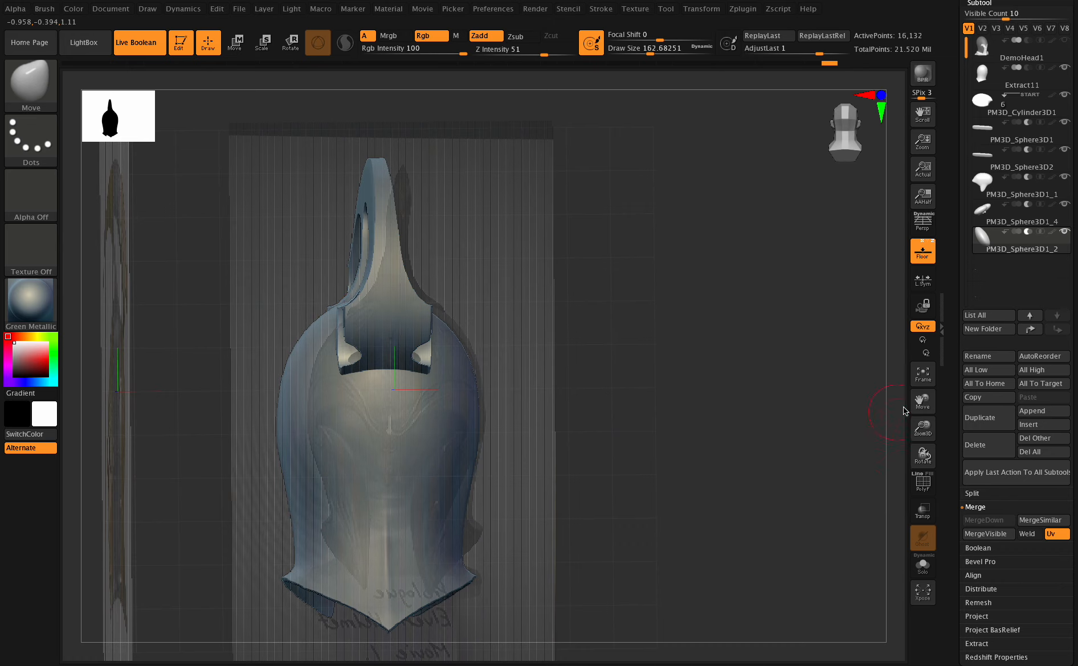
mouse_move(921, 447)
left_mouse_down()
mouse_move(908, 446)
mouse_move(921, 452)
left_mouse_up()
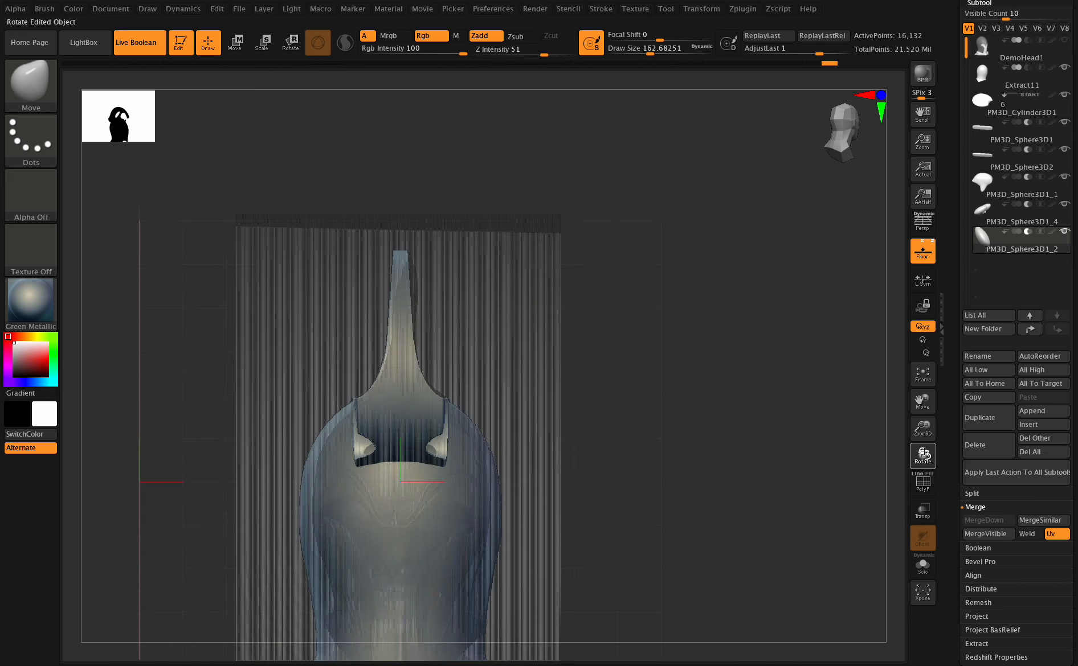
left_click_drag(1007, 315, 1006, 262)
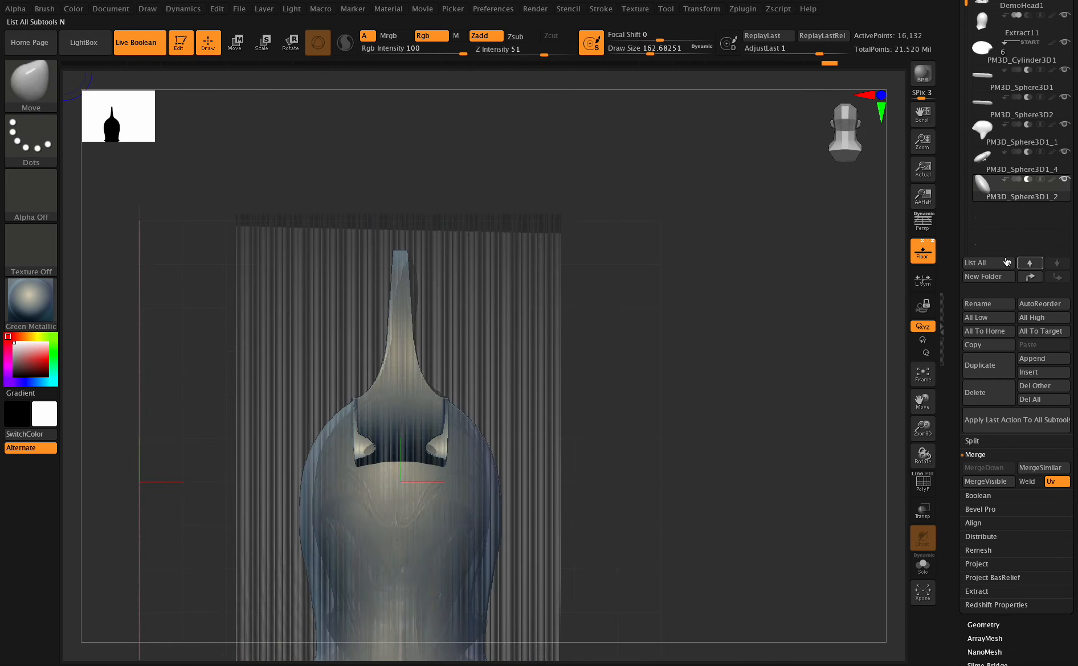
left_click(1030, 358)
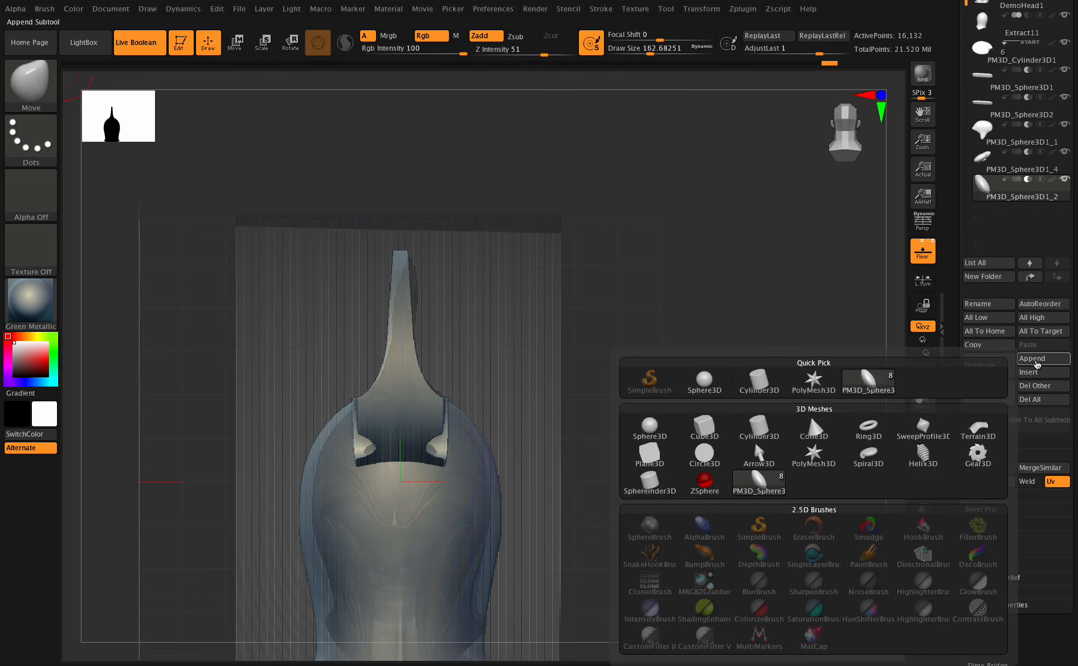
left_click(721, 375)
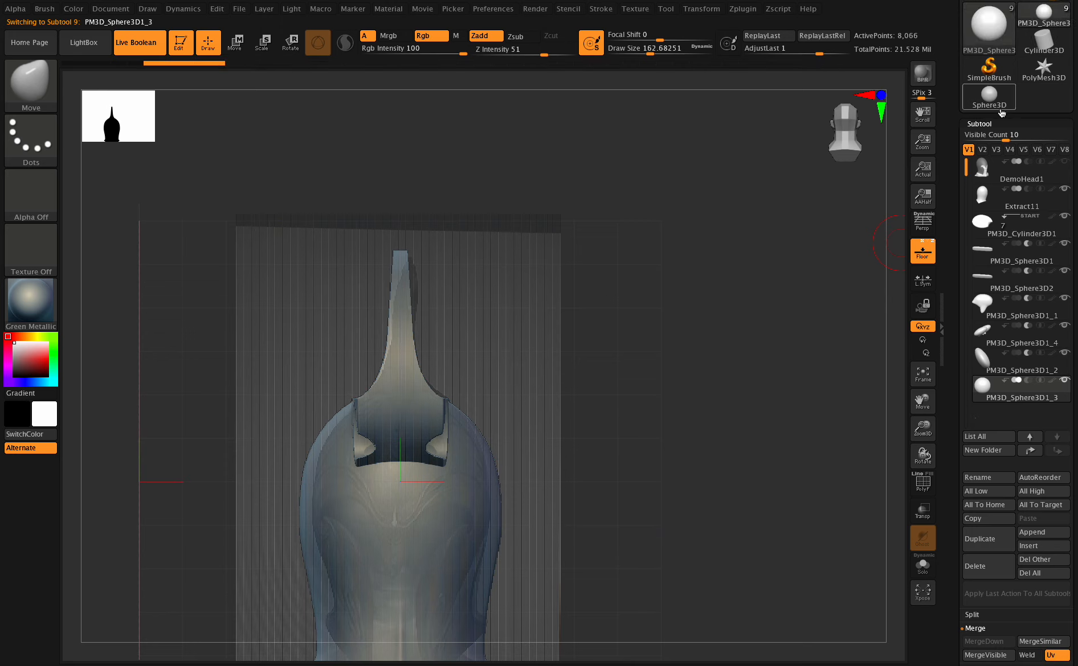
Step: Move the new sphere beside the crest's flank and raise it above the helmet
left_click(234, 43)
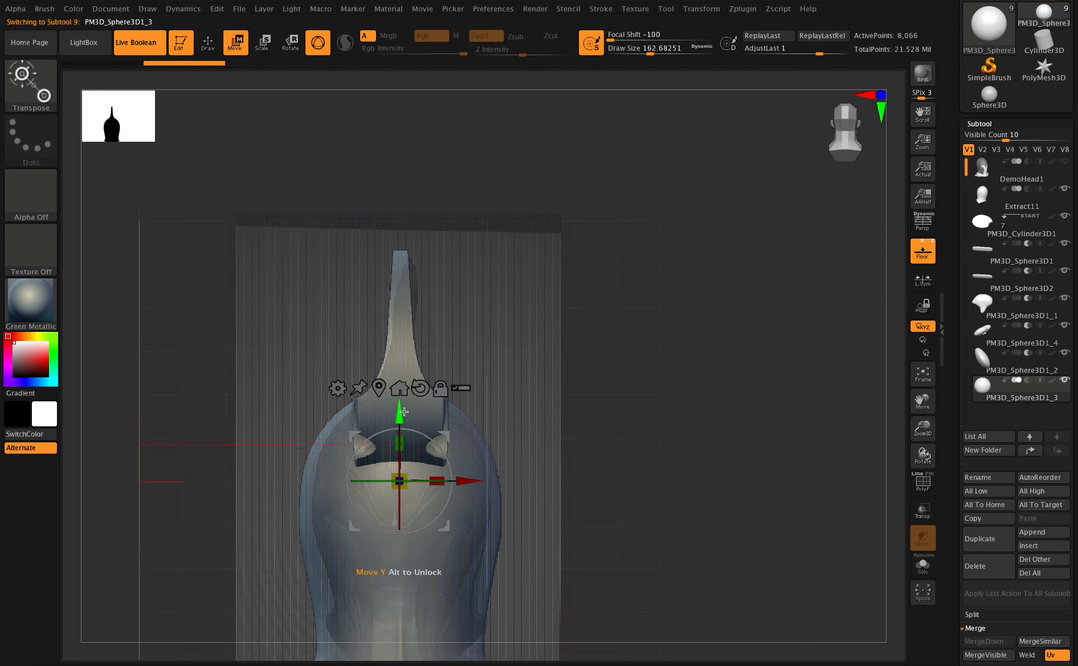
left_click_drag(400, 481, 598, 317)
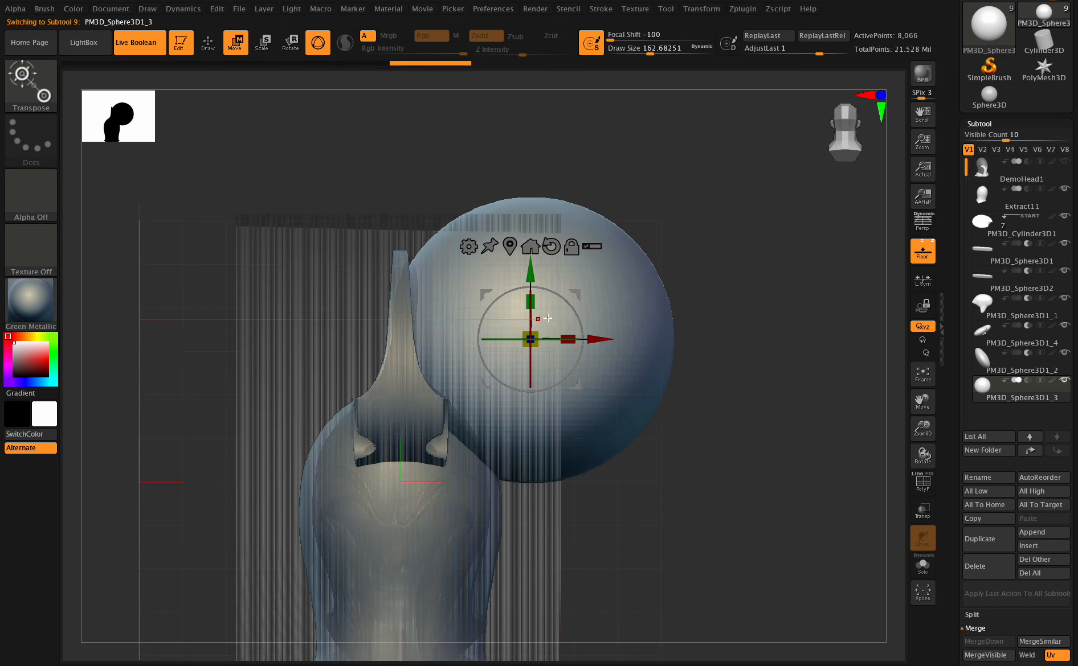
left_click_drag(899, 447, 874, 450)
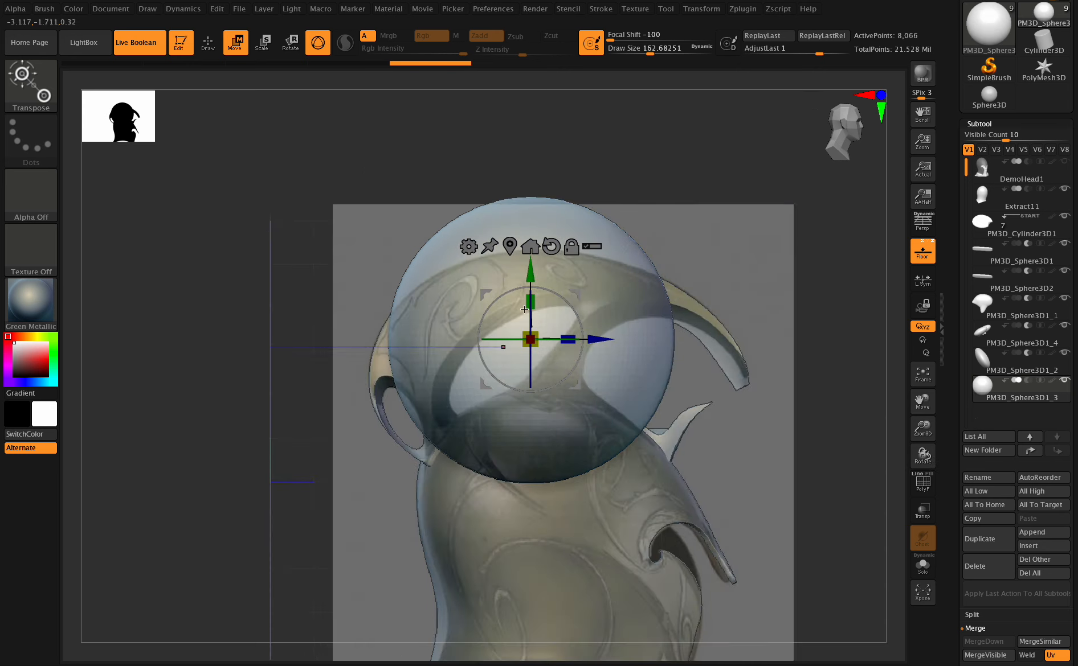
left_click_drag(585, 341, 707, 357)
left_click_drag(924, 455, 938, 435)
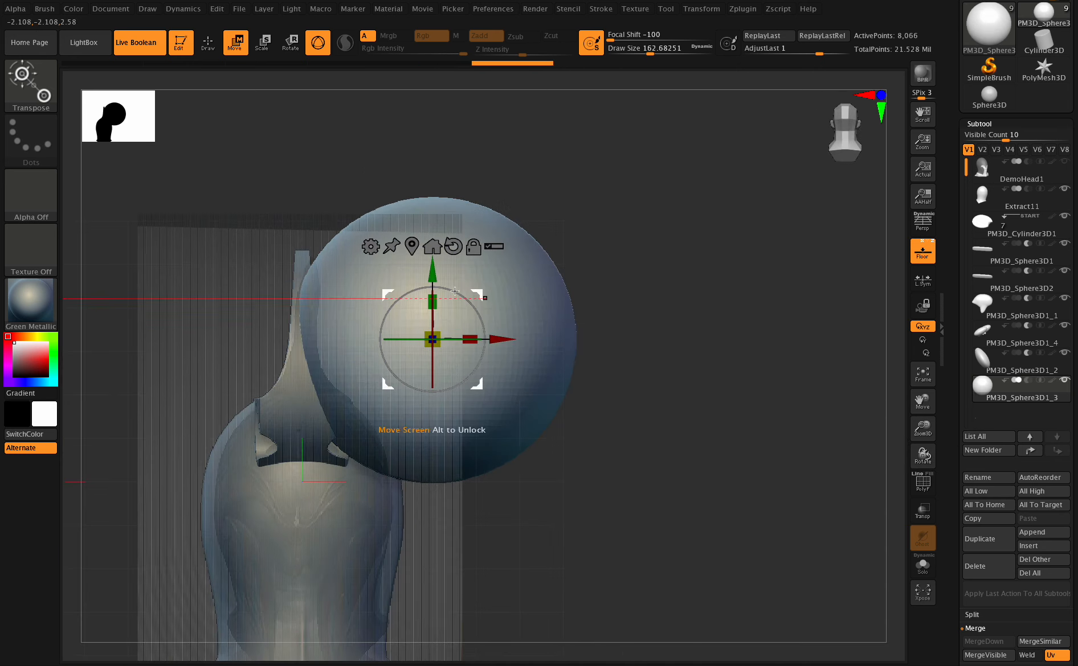
left_click_drag(430, 271, 429, 235)
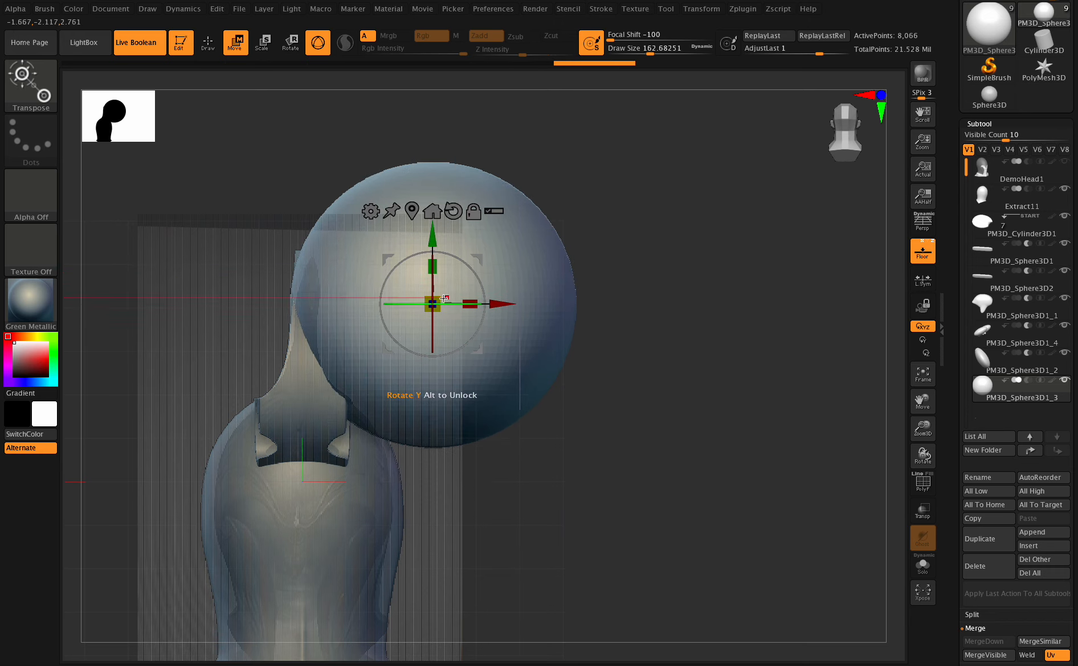
Step: Enlarge the sphere and shift it outward and slightly down so its curve meets the side of the crest
left_click_drag(433, 304, 558, 272)
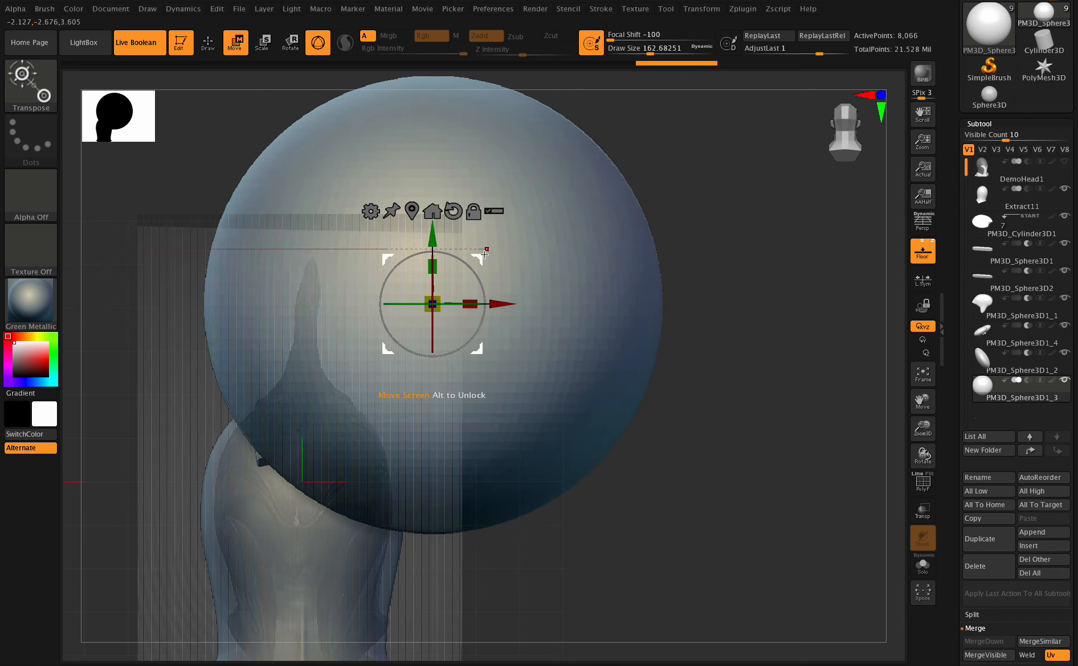
left_click_drag(485, 254, 581, 261)
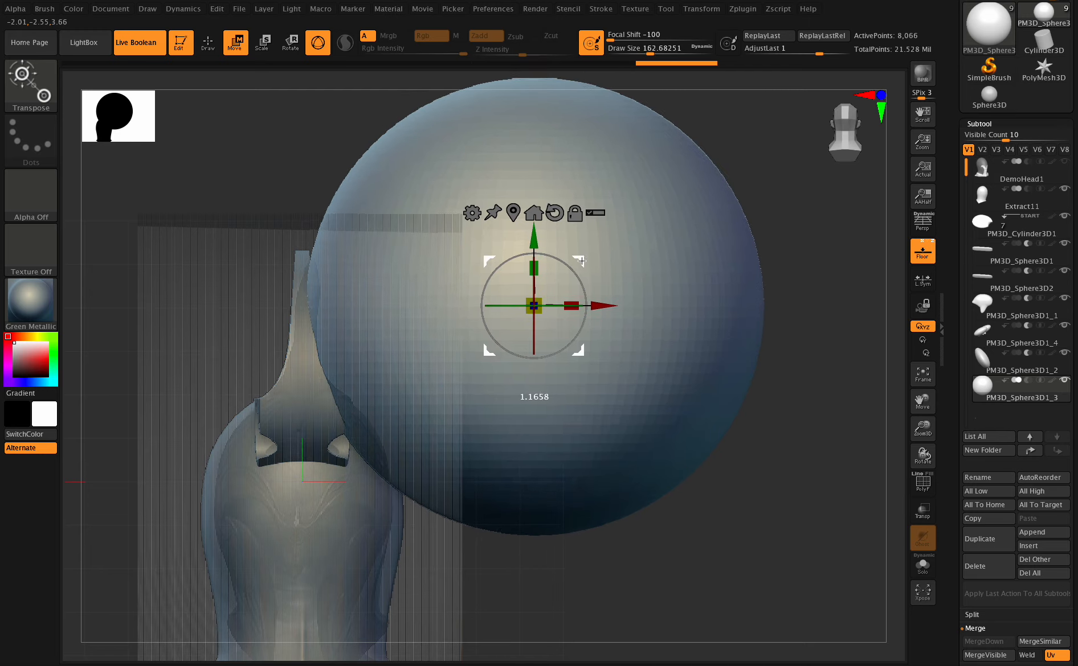
left_click_drag(922, 455, 934, 534)
left_click_drag(538, 267, 924, 393)
left_click_drag(536, 239, 534, 260)
Step: Mask the lower half of the sphere, pull the upper half upward to form a capsule, and clear the mask
mouse_move(923, 455)
left_mouse_down()
mouse_move(924, 491)
mouse_move(915, 437)
left_mouse_up()
mouse_move(729, 171)
left_mouse_down("ctrl")
mouse_move(472, 233)
mouse_move(298, 325)
mouse_move(287, 343)
left_mouse_up("ctrl")
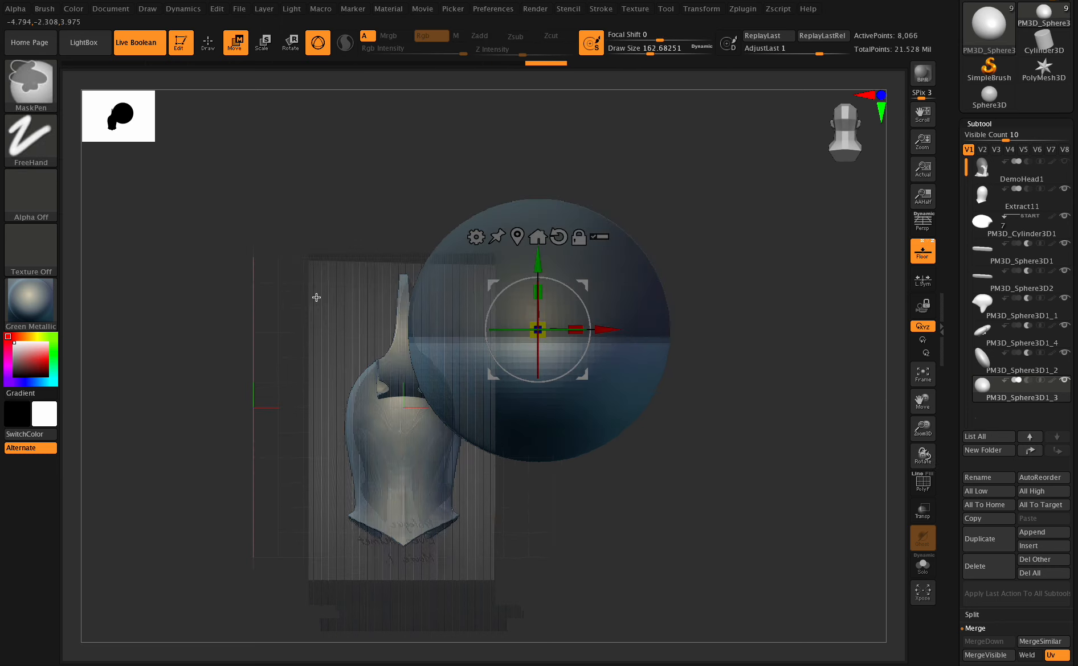
left_click(374, 155, "ctrl")
left_click_drag(538, 262, 537, 150)
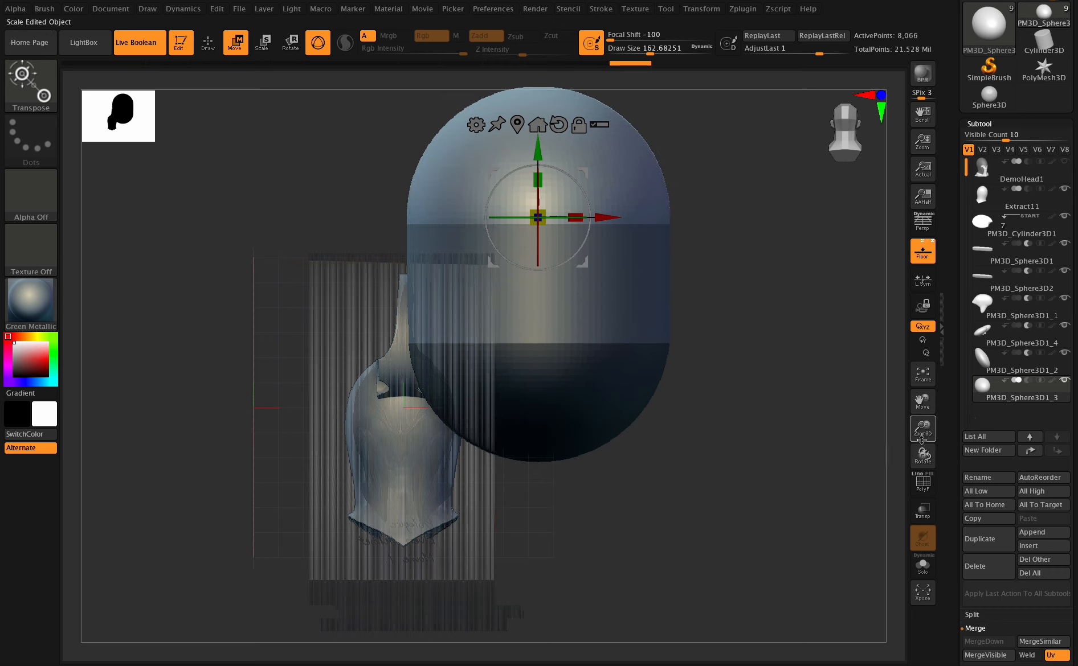
left_click_drag(828, 399, 845, 420, "ctrl")
Step: Set the capsule to subtract in Live Boolean, and hide the floor grid with its reference images
left_click_drag(923, 456, 927, 457)
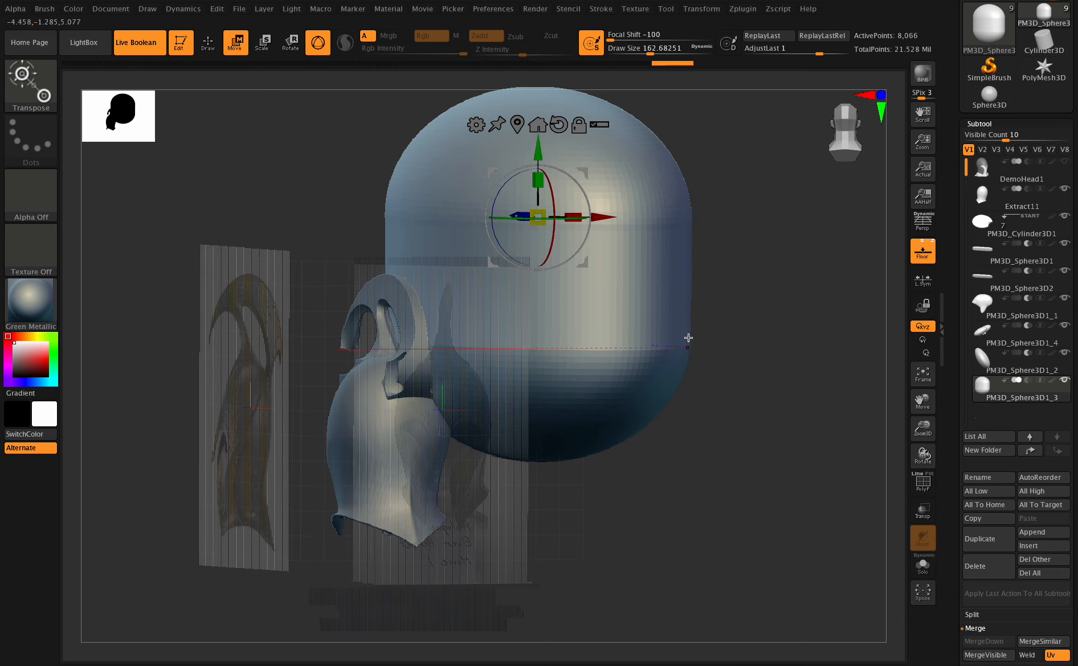
mouse_move(922, 455)
left_mouse_down()
mouse_move(910, 451)
mouse_move(943, 451)
mouse_move(894, 449)
mouse_move(922, 447)
left_mouse_up()
left_click(1027, 380)
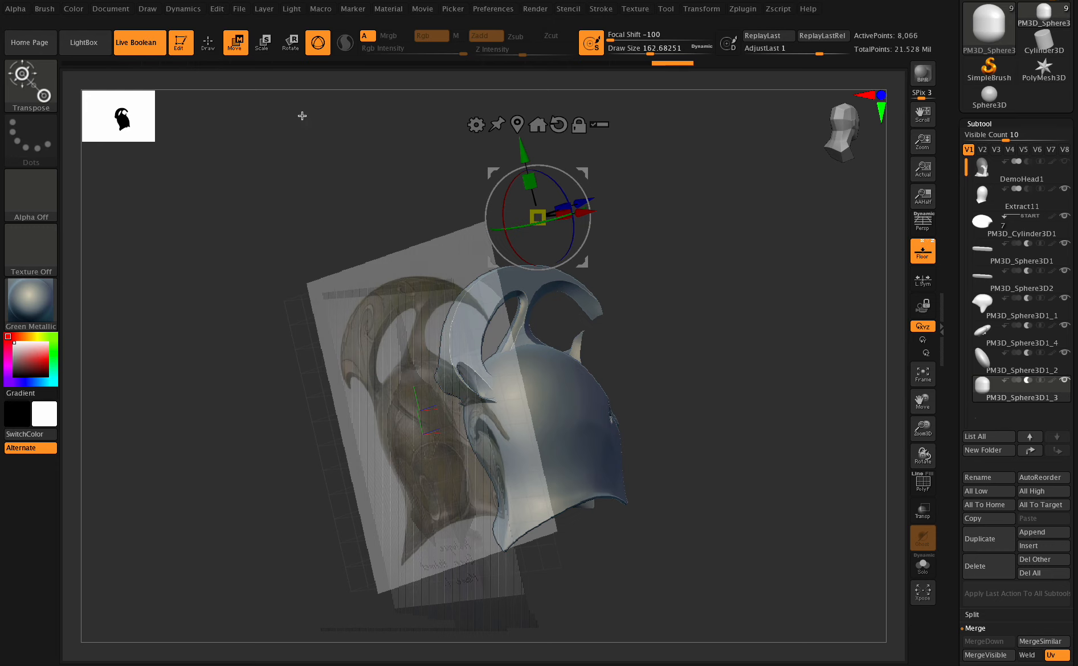
mouse_move(928, 456)
left_mouse_down()
mouse_move(918, 449)
mouse_move(928, 467)
mouse_move(927, 432)
mouse_move(928, 472)
left_mouse_up()
left_click(207, 42)
left_click(922, 250)
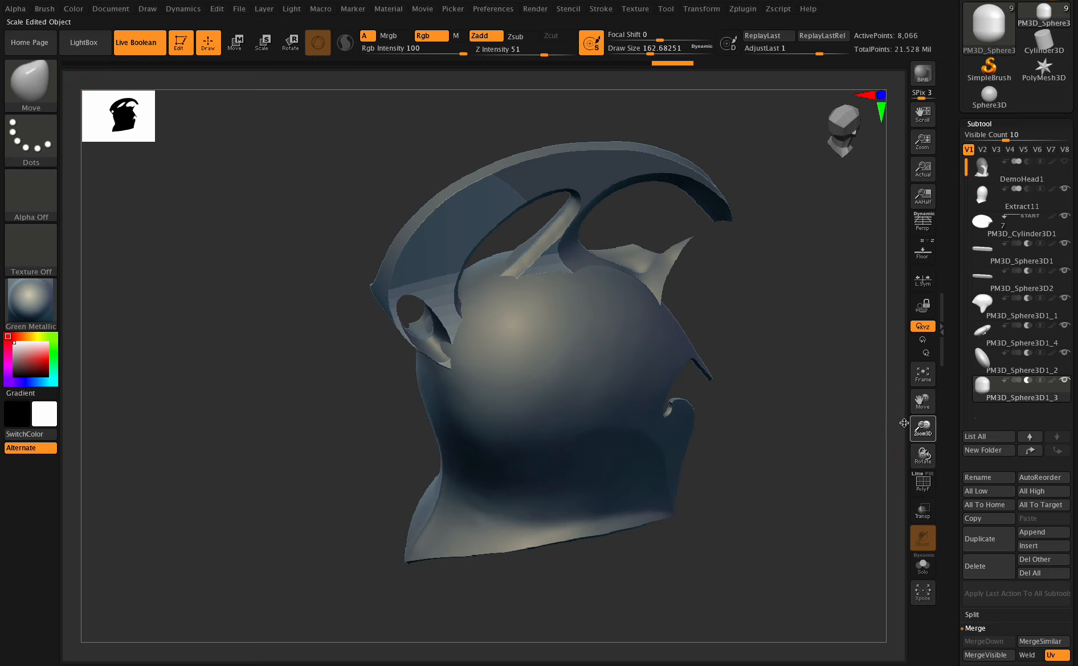
Step: Shift the capsule cutter along its X axis to adjust how deeply it cuts into the crest's side
left_click_drag(904, 423, 905, 422)
left_click_drag(921, 402, 840, 385)
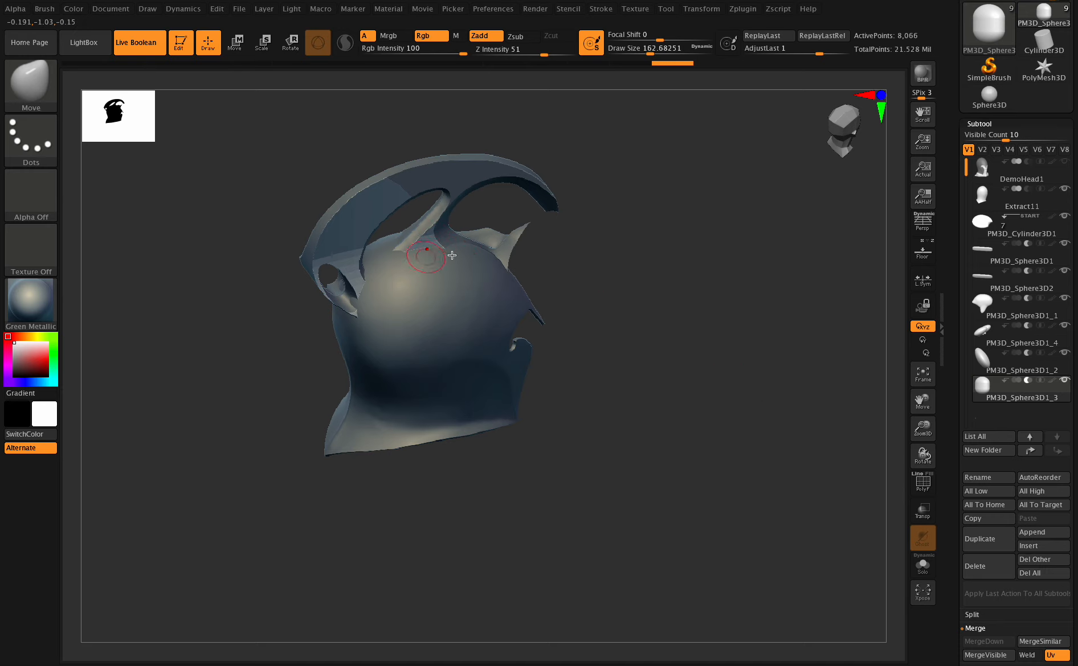
left_click_drag(922, 455, 908, 434)
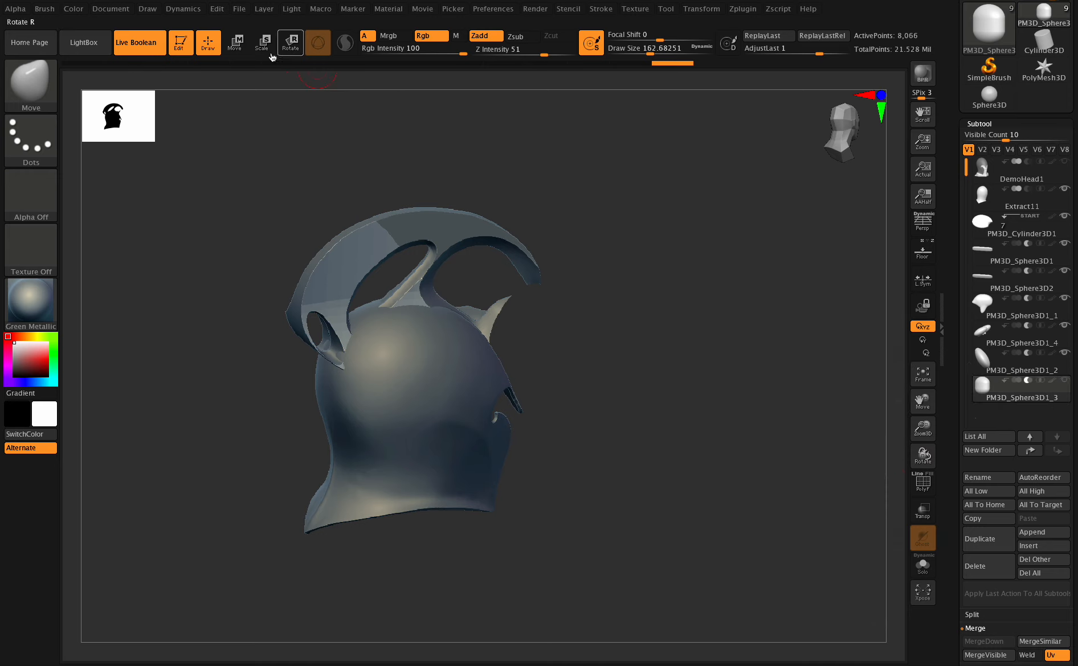
left_click(237, 47)
left_click_drag(453, 232, 456, 235)
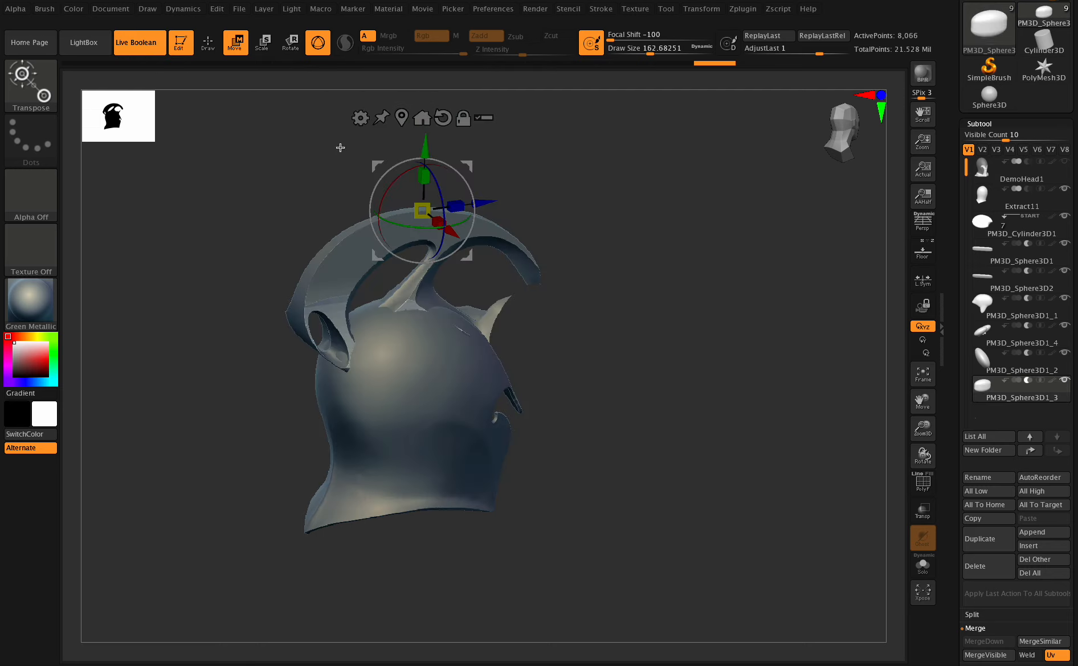
left_click_drag(452, 230, 454, 234)
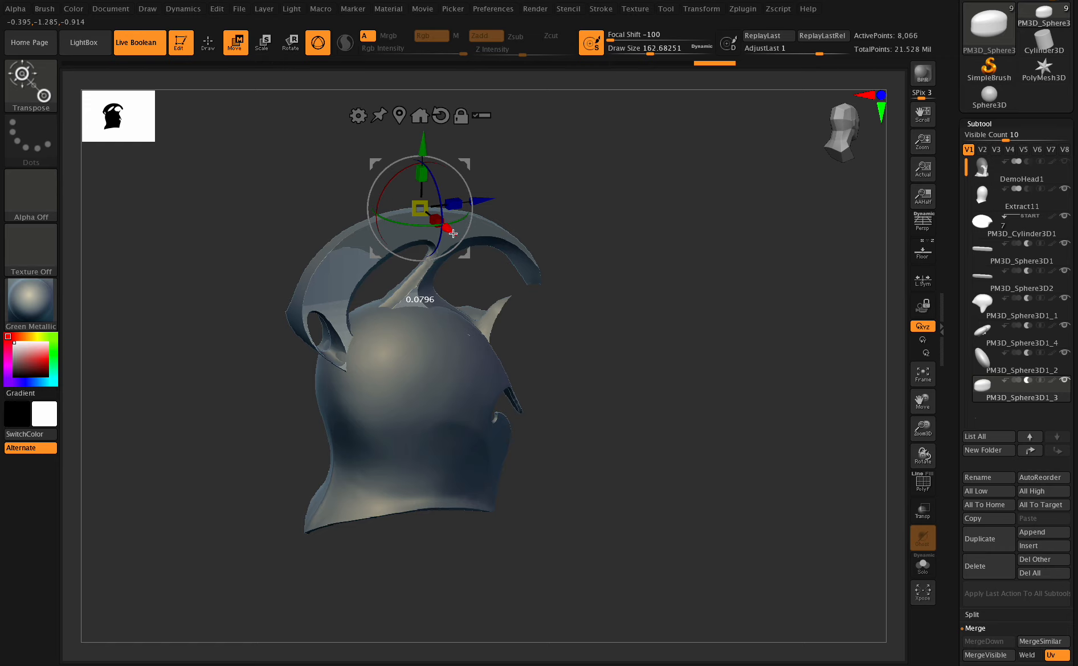
left_click_drag(453, 234, 454, 234)
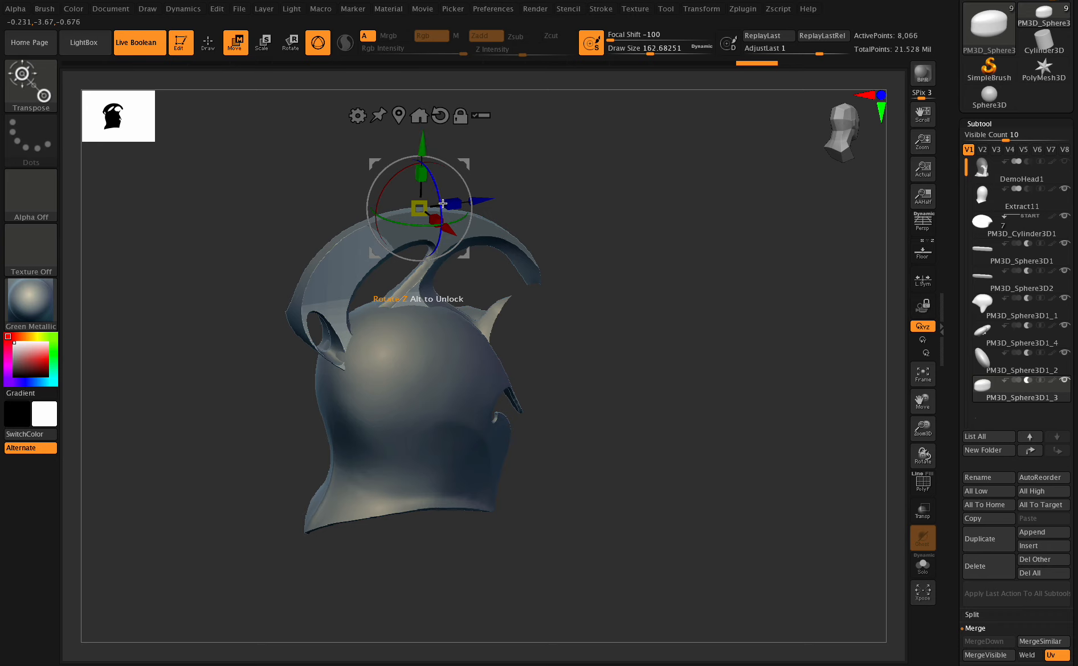
Step: Tilt and reposition the capsule cutter against the crest's side, and stretch it along its Y axis
left_click_drag(431, 178, 440, 195)
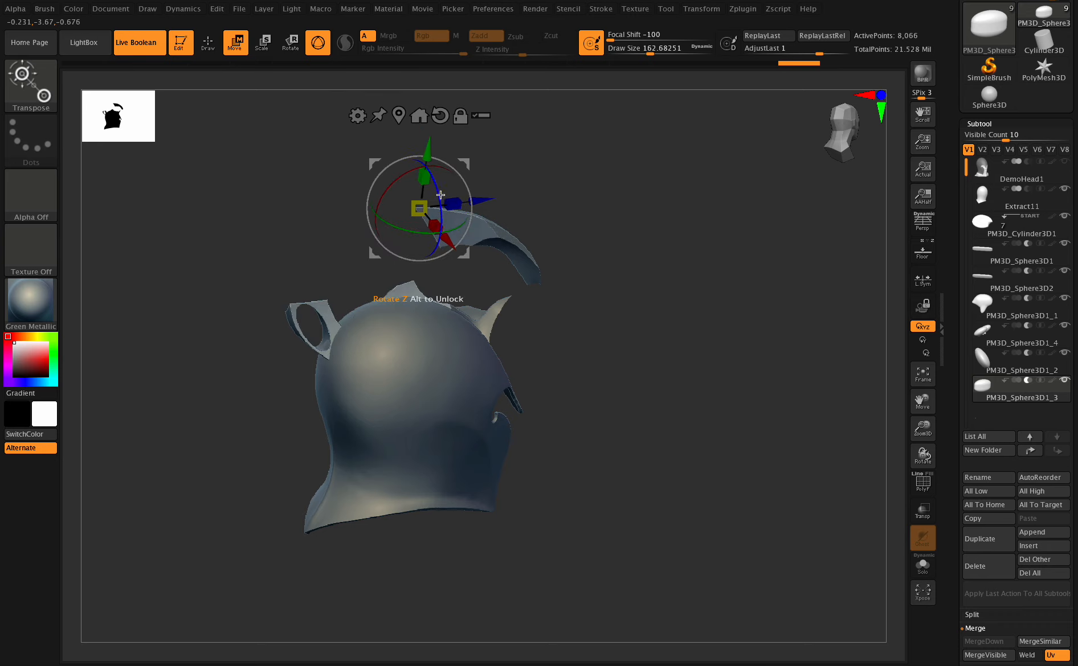
mouse_move(458, 254)
left_mouse_down()
mouse_move(473, 273)
mouse_move(458, 256)
left_mouse_up()
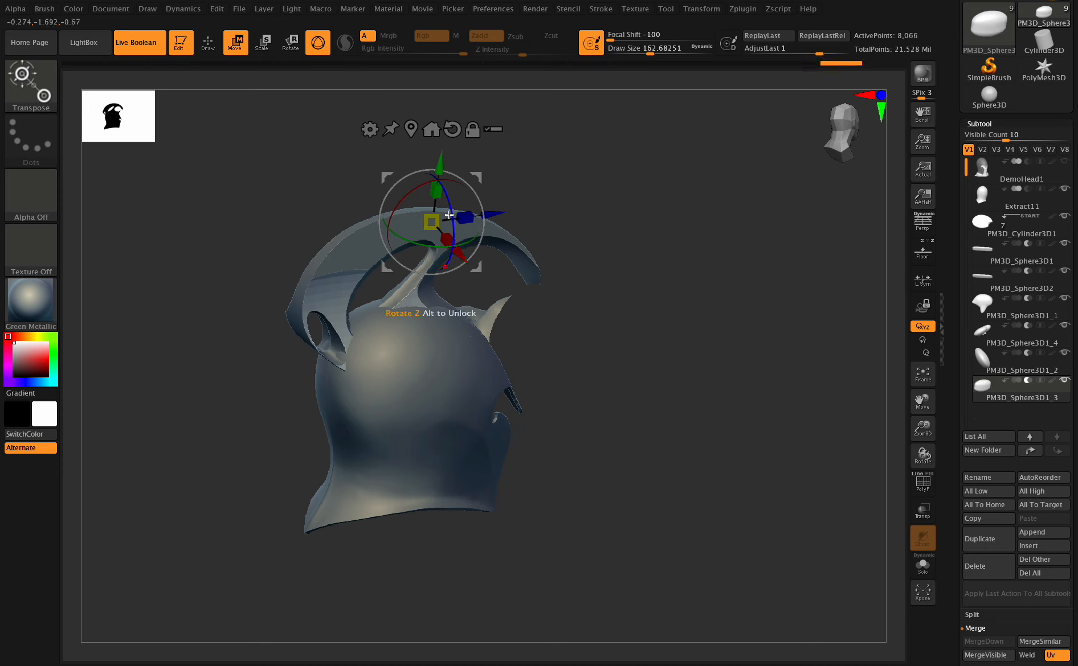
left_click_drag(436, 192, 440, 175)
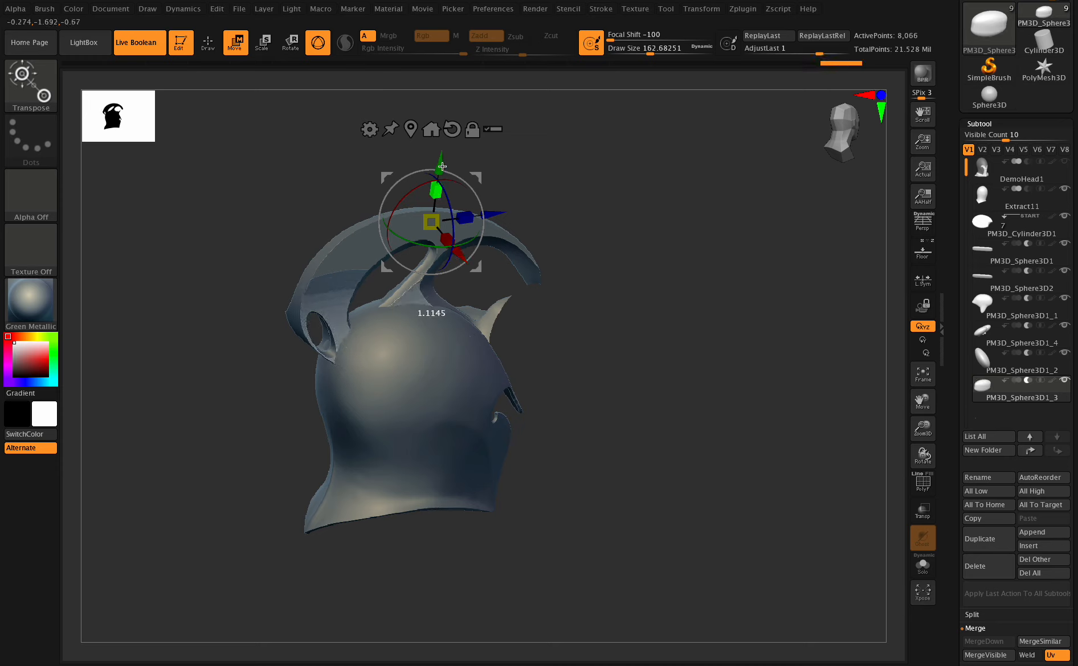
left_click_drag(443, 157, 450, 145)
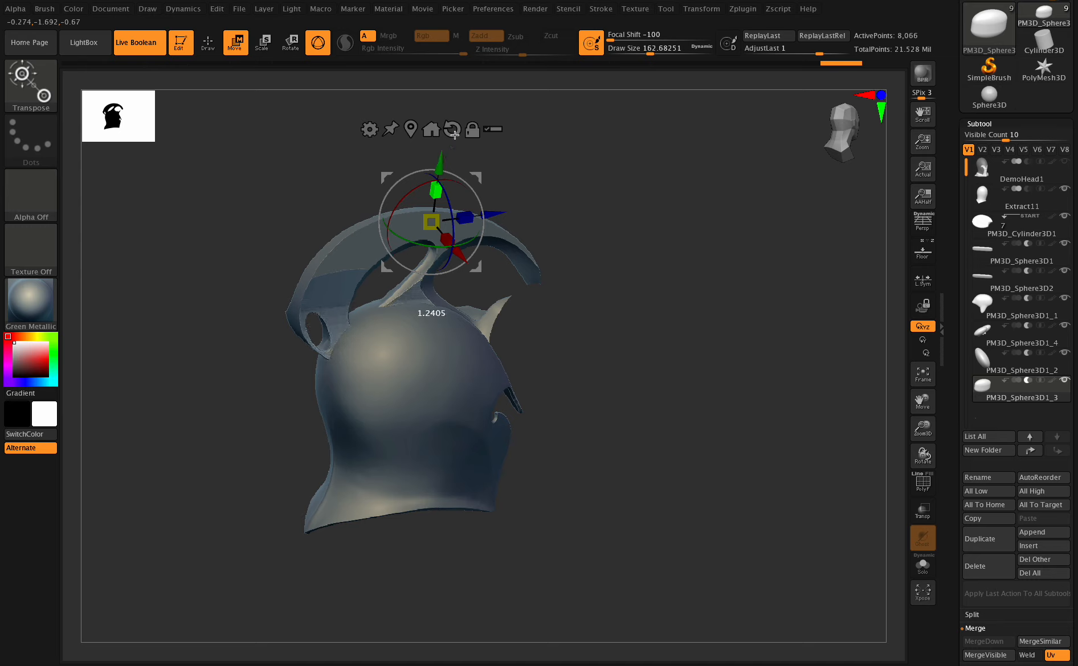
left_click_drag(440, 163, 444, 132)
Step: Examine the capsule's cut along the crest's flank and around the rear opening from several angles and distances
left_click_drag(915, 420, 970, 311)
left_click_drag(379, 386, 304, 344)
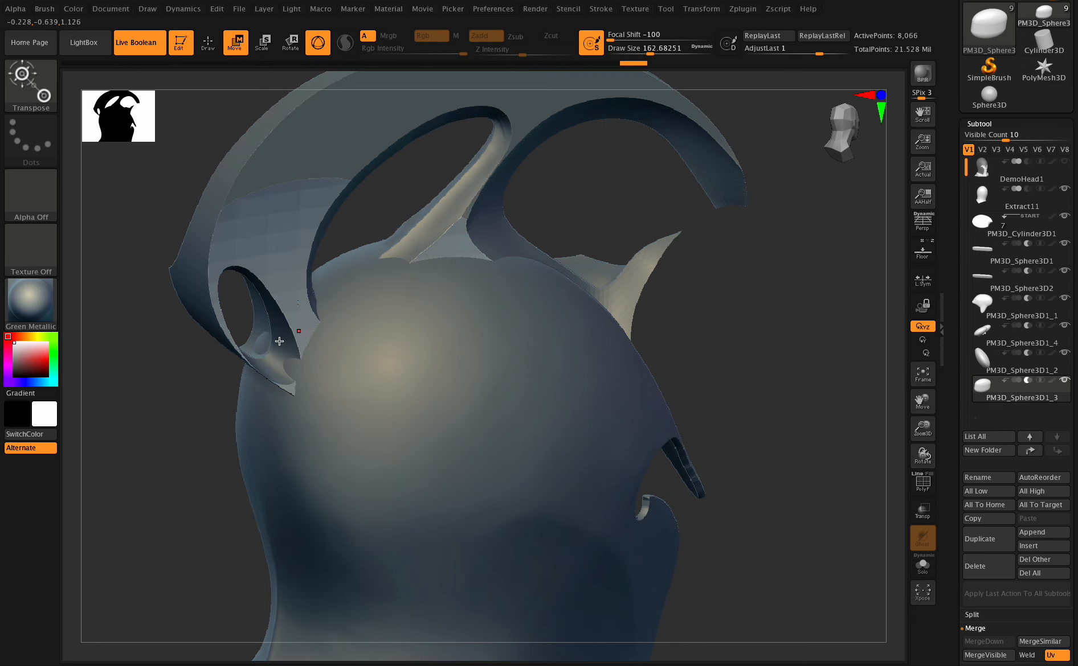
left_click_drag(922, 399, 991, 389)
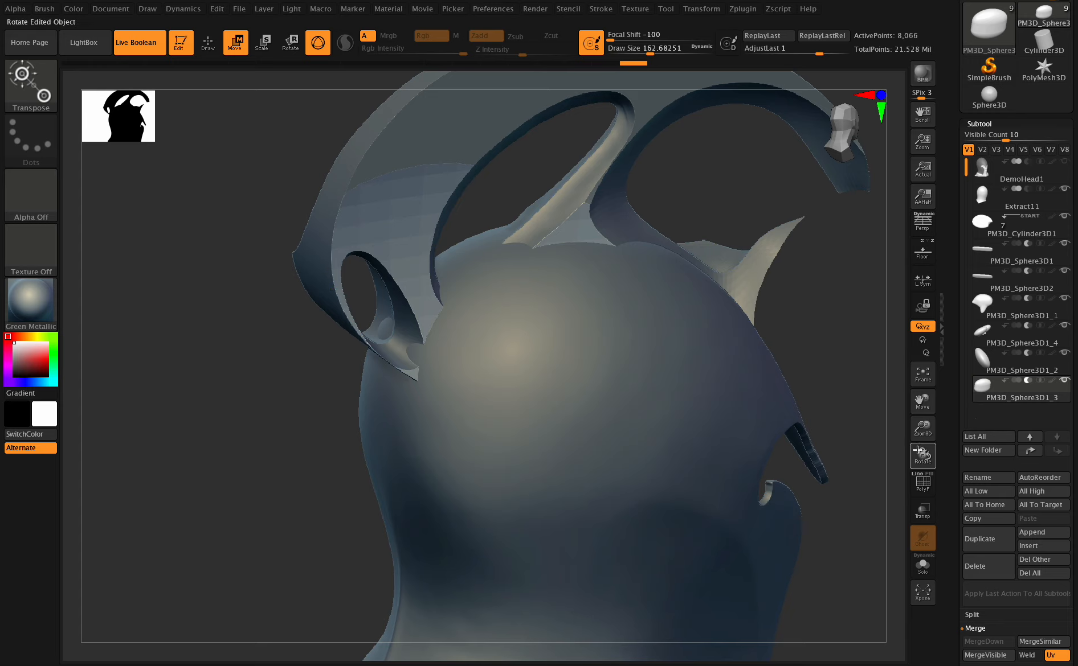
left_click_drag(918, 451, 923, 384)
mouse_move(923, 455)
left_mouse_down()
mouse_move(899, 440)
mouse_move(930, 454)
left_mouse_up()
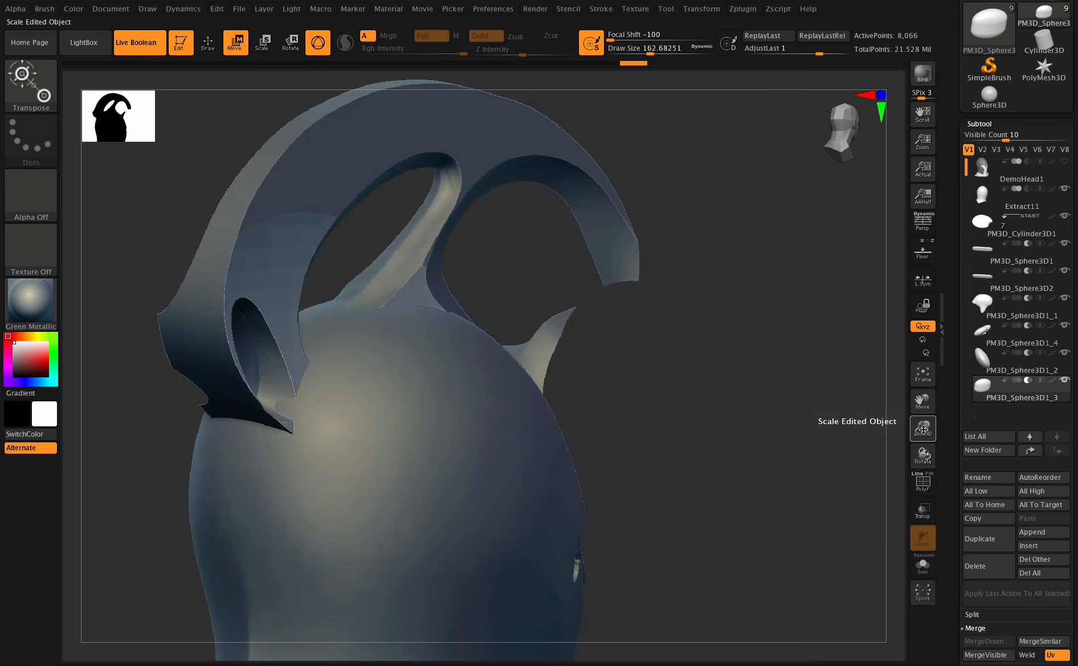
mouse_move(922, 402)
left_mouse_down()
mouse_move(918, 429)
mouse_move(919, 403)
left_mouse_up()
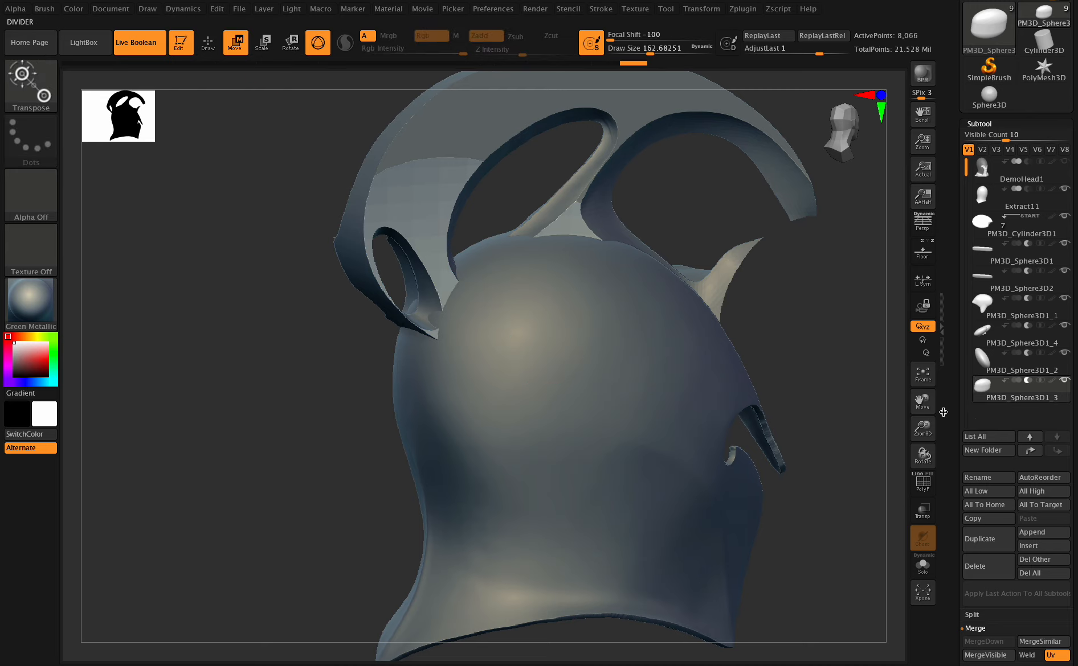
left_click_drag(920, 429, 894, 654)
left_click(553, 87)
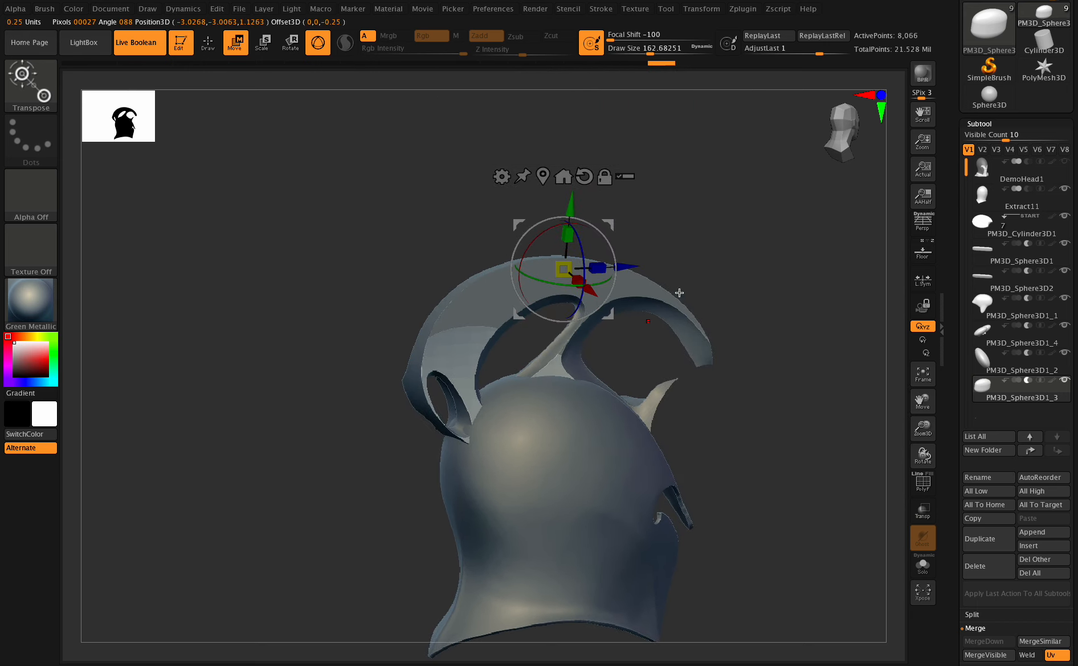
left_click_drag(922, 425, 941, 461)
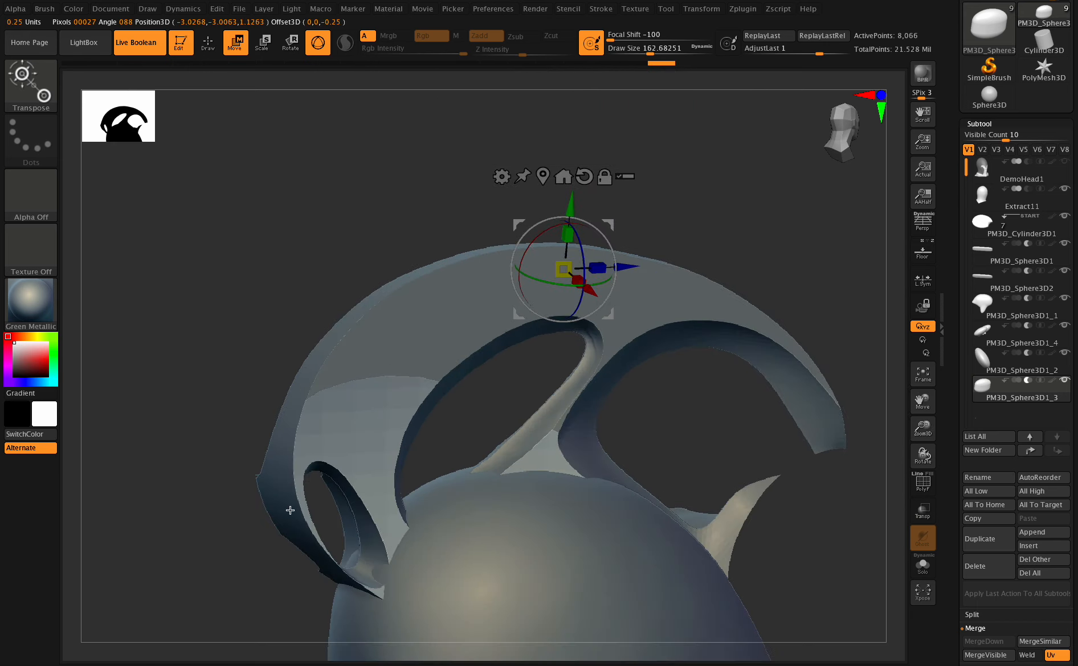
Step: Fine-tune the capsule cutter's fit on the crest by adjusting it along X and raising it slightly along Y
left_click_drag(592, 291, 598, 291)
mouse_move(923, 455)
left_mouse_down()
mouse_move(932, 453)
mouse_move(910, 443)
mouse_move(937, 465)
mouse_move(923, 456)
left_mouse_up()
left_click(930, 384)
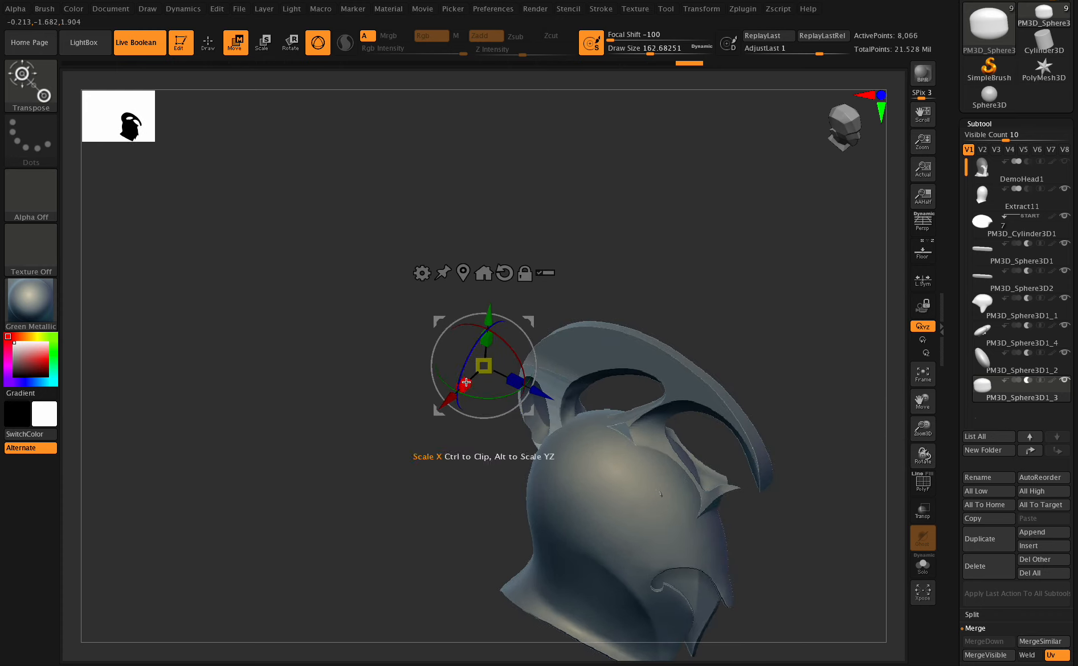
left_click_drag(466, 385, 463, 387)
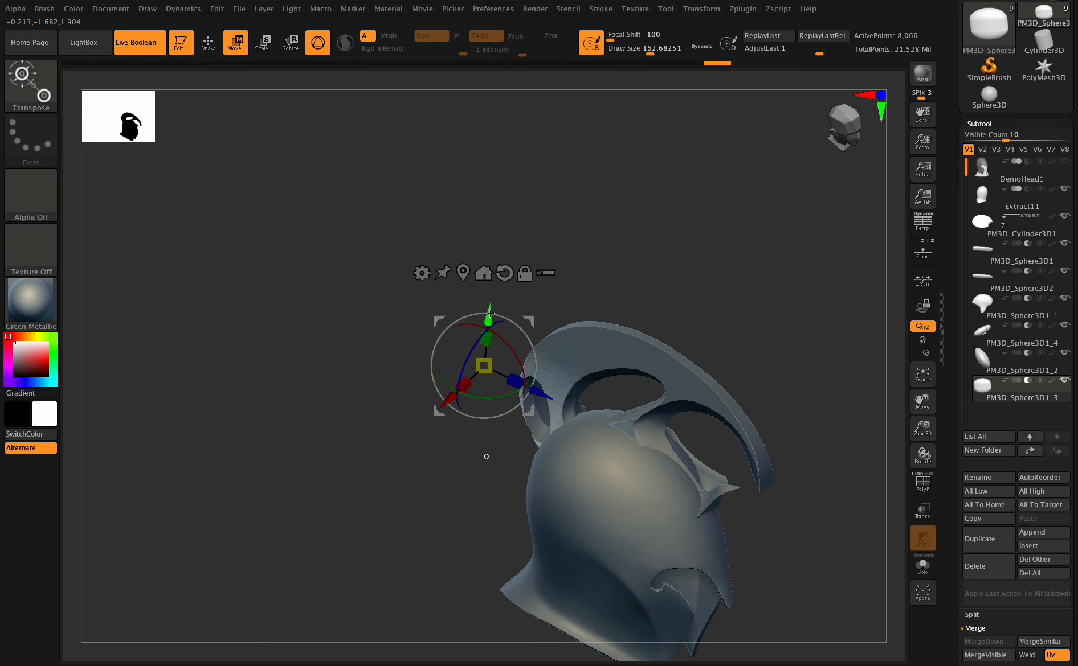
mouse_move(490, 313)
left_mouse_down()
mouse_move(496, 297)
mouse_move(498, 329)
mouse_move(493, 301)
mouse_move(494, 312)
left_mouse_up()
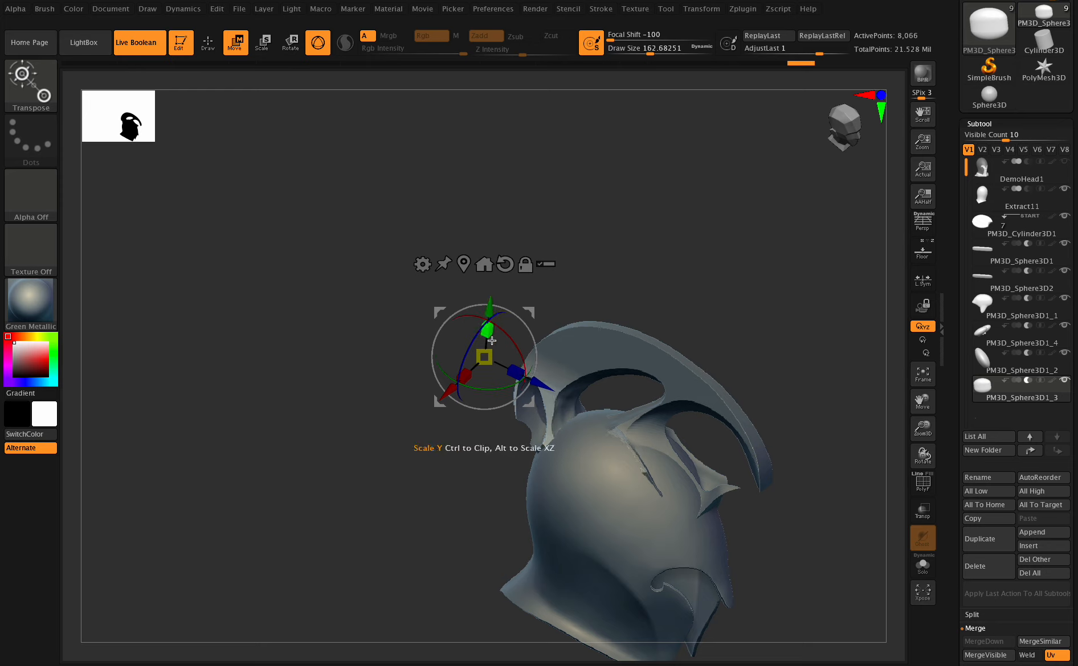
left_click_drag(453, 388, 455, 383)
Step: Show the floor grid with its reference images and select the cutter of the crest's elongated middle opening in side view
mouse_move(911, 453)
left_mouse_down()
mouse_move(908, 471)
mouse_move(913, 460)
left_mouse_up()
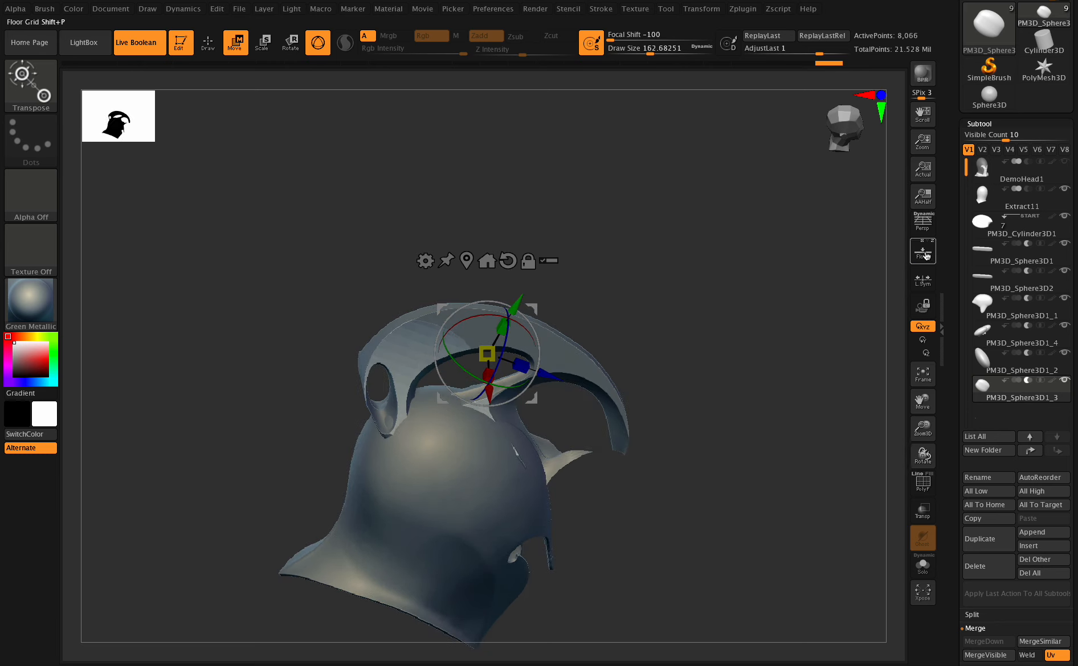
left_click(926, 255)
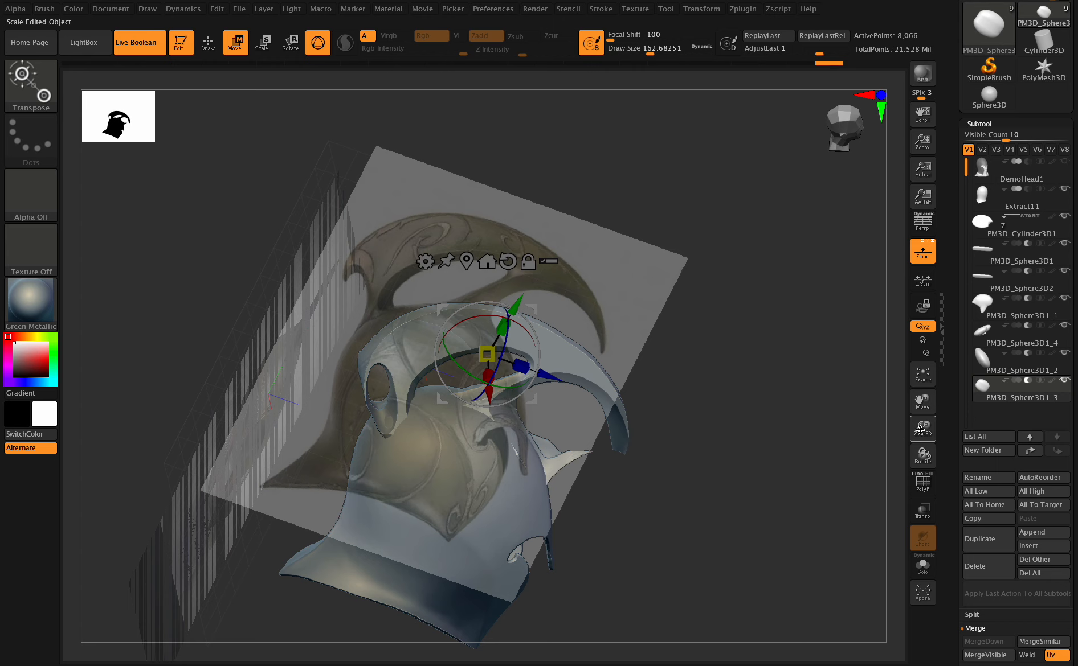
left_click_drag(923, 427, 924, 457)
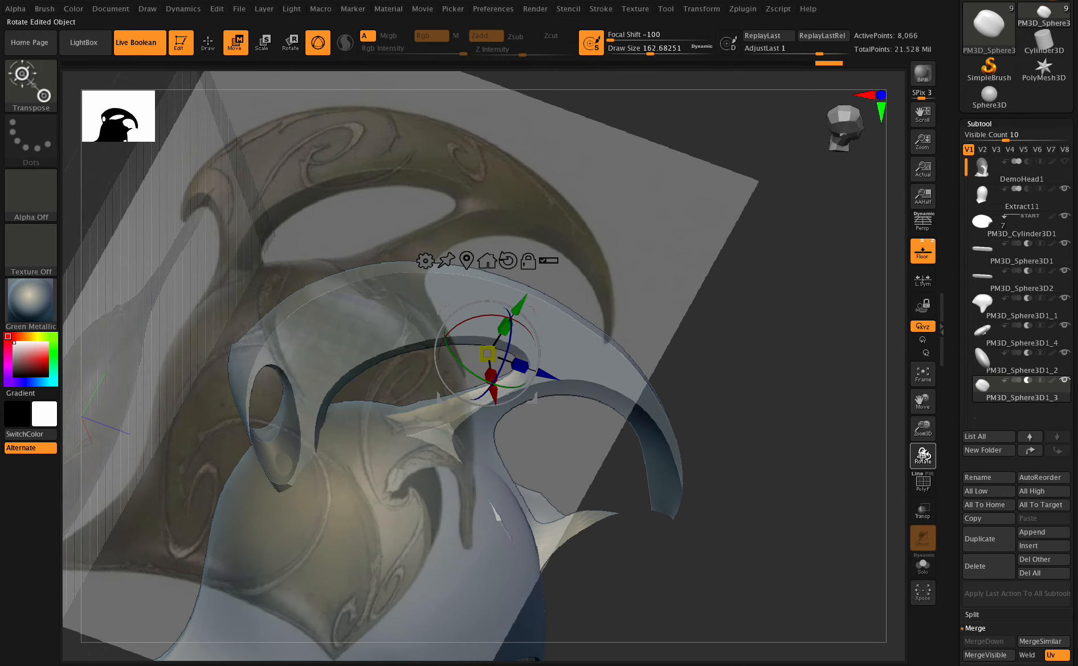
left_click(1011, 364)
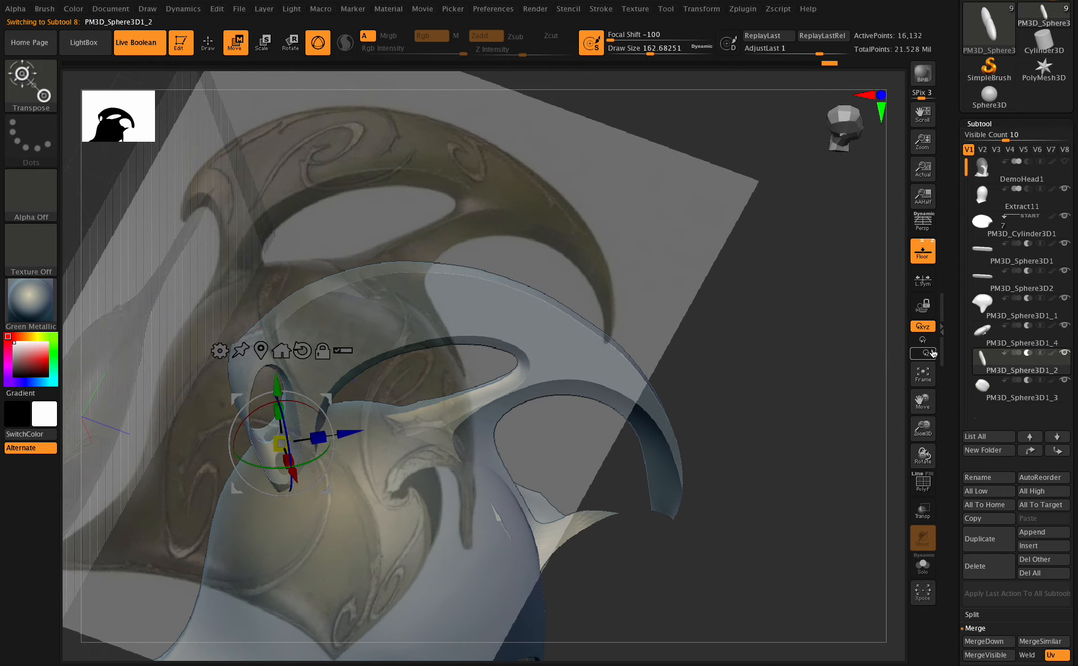
left_click(1006, 344)
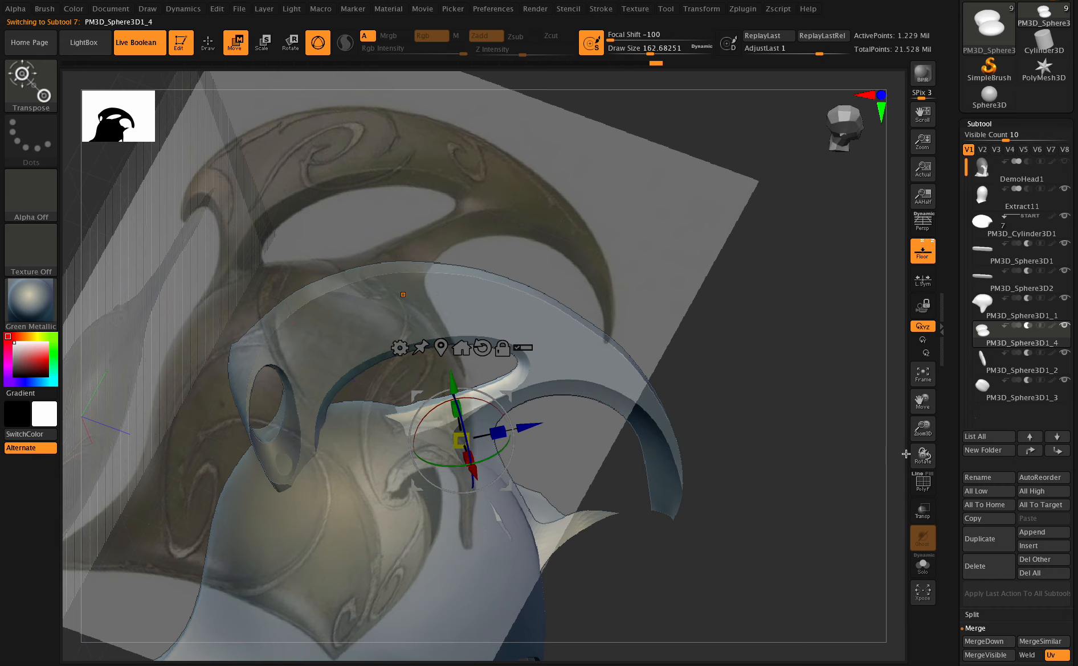
left_click_drag(906, 453, 952, 453)
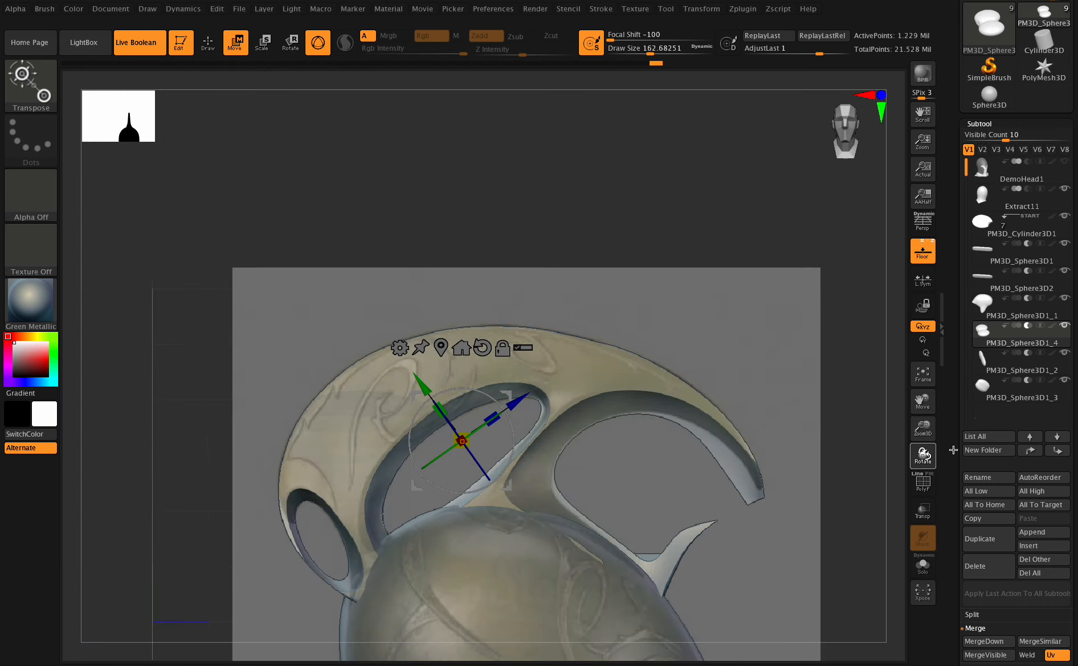
Step: Reshape the middle opening's cutter with the Move brush so its outer edge follows the side reference image
left_click(215, 50)
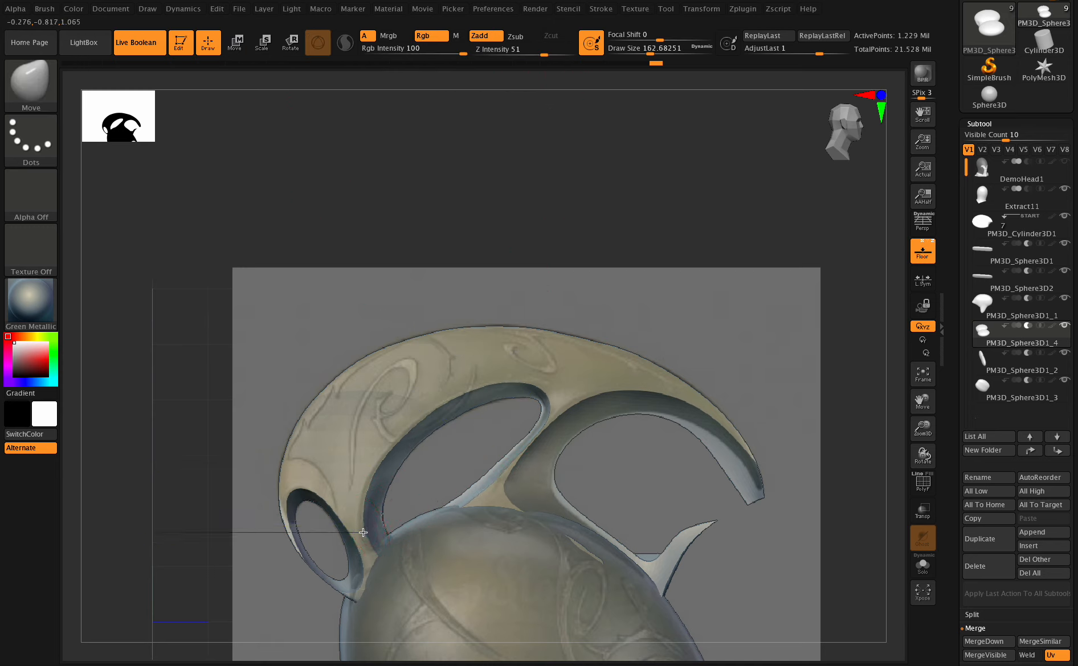
left_click_drag(363, 491, 361, 491)
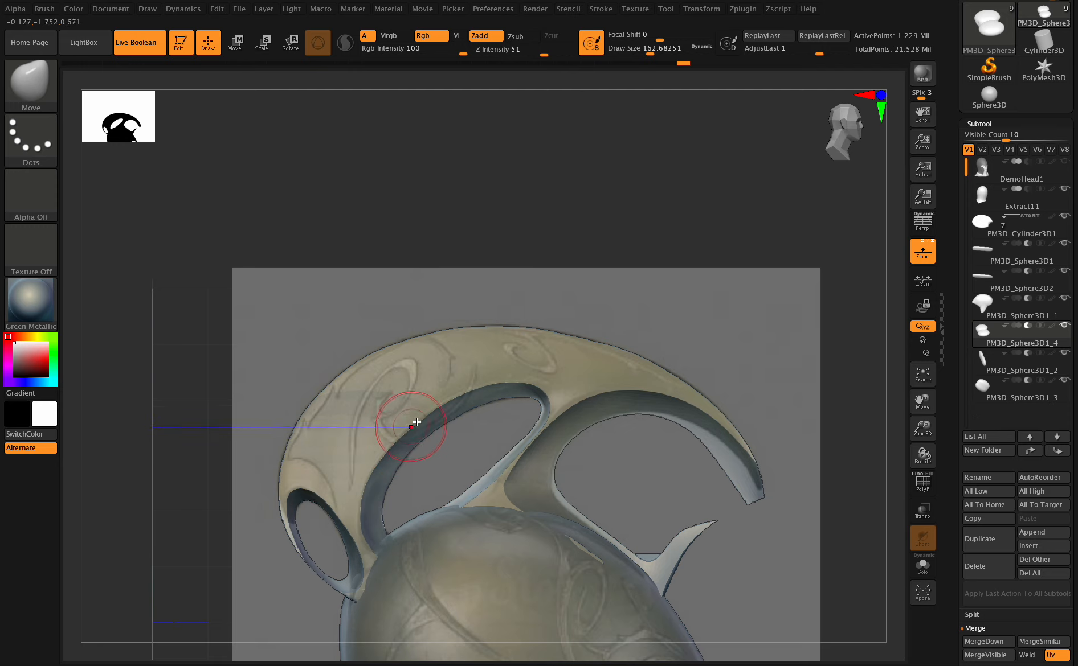
mouse_move(411, 426)
left_mouse_down()
mouse_move(445, 406)
mouse_move(453, 416)
mouse_move(394, 438)
mouse_move(412, 455)
left_mouse_up()
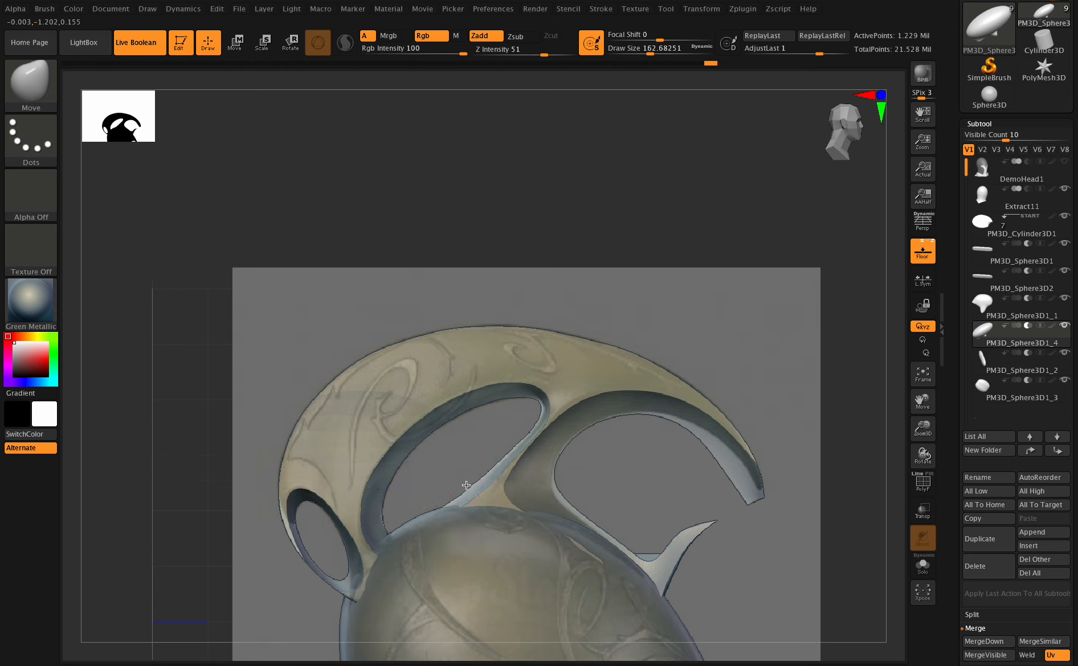
right_click_drag(466, 473, 482, 482)
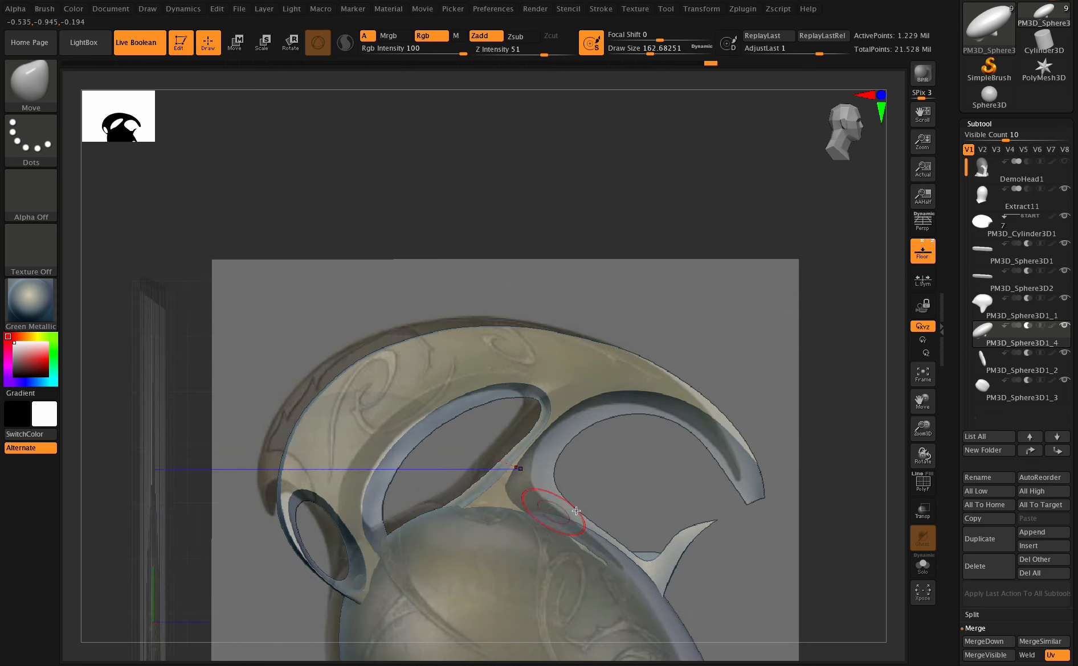
mouse_move(922, 427)
left_mouse_down()
mouse_move(932, 325)
mouse_move(881, 324)
left_mouse_up()
key("shift")
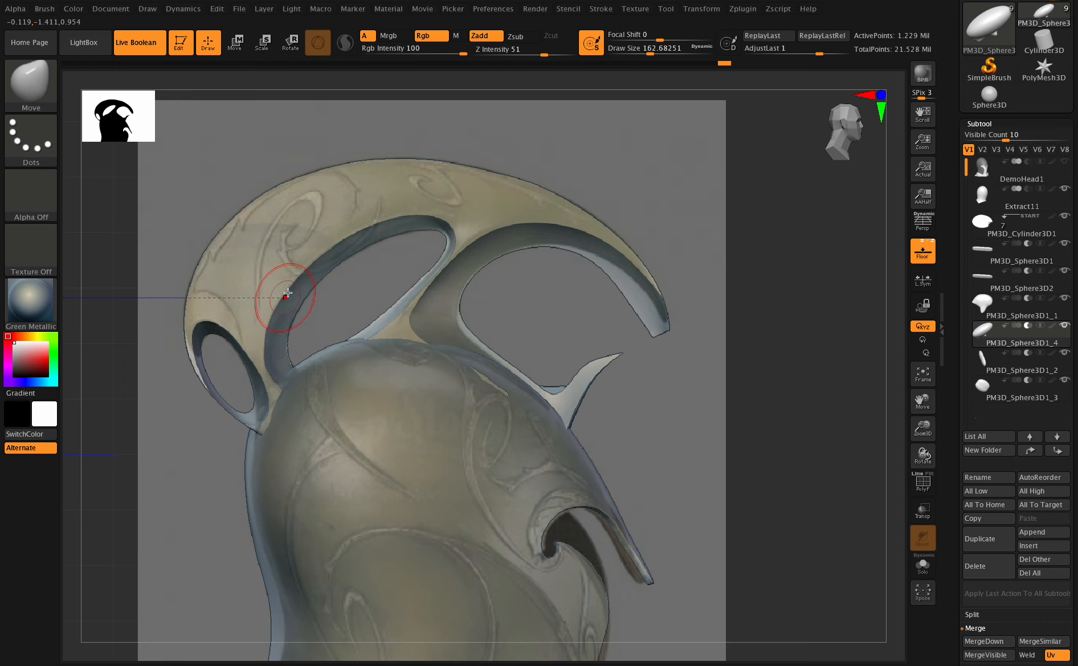
left_click_drag(928, 455, 900, 454)
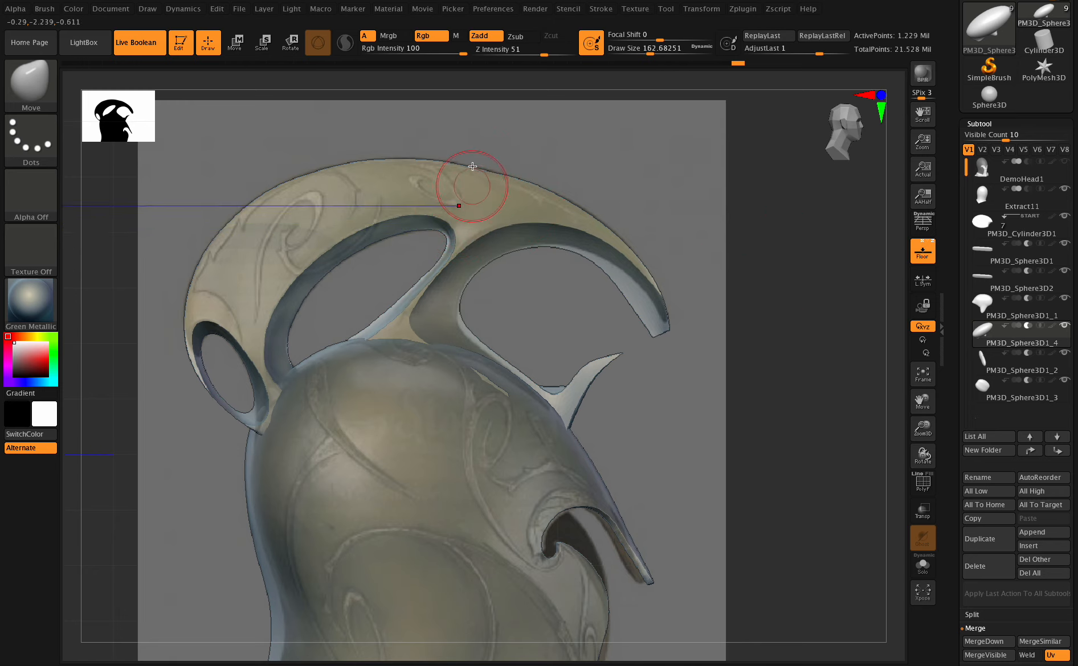
Step: Hide the floor grid with its reference images to leave only the whole helmet in view
mouse_move(923, 454)
left_mouse_down()
mouse_move(906, 454)
mouse_move(916, 456)
left_mouse_up()
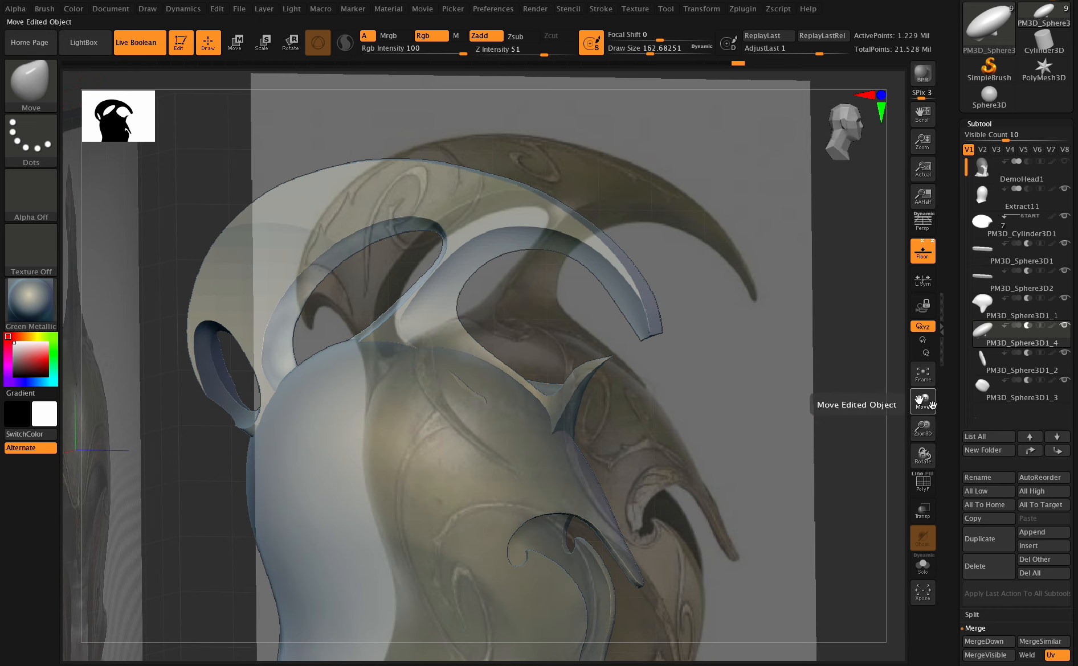
left_click_drag(922, 401, 956, 403)
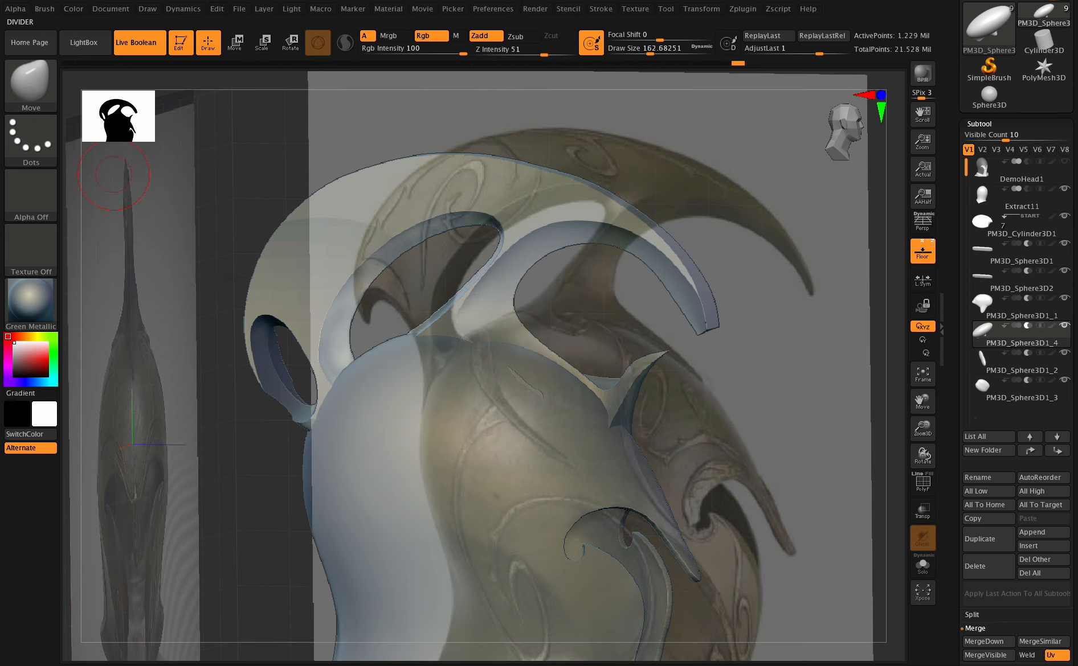
left_click_drag(922, 427, 885, 379)
left_click(922, 251)
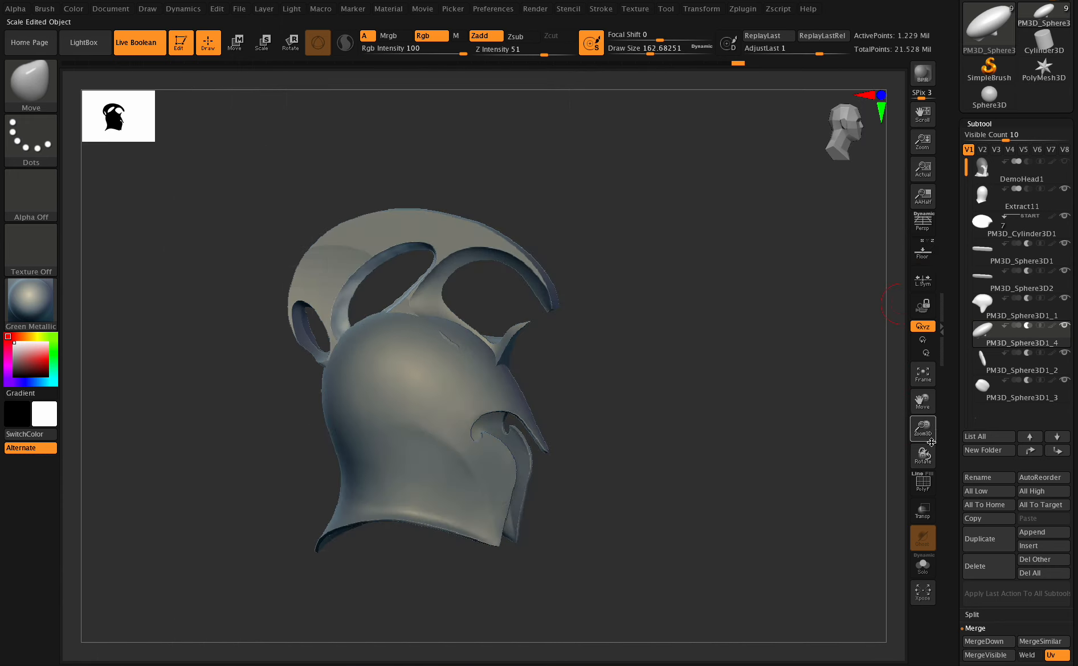
Step: Turn on polypaint for all subtools and render the helmet in three-quarter view with the Best renderer
left_click_drag(933, 440, 936, 453)
left_click_drag(921, 402, 916, 381)
left_click_drag(931, 458, 918, 454)
left_click(1052, 354, "shift")
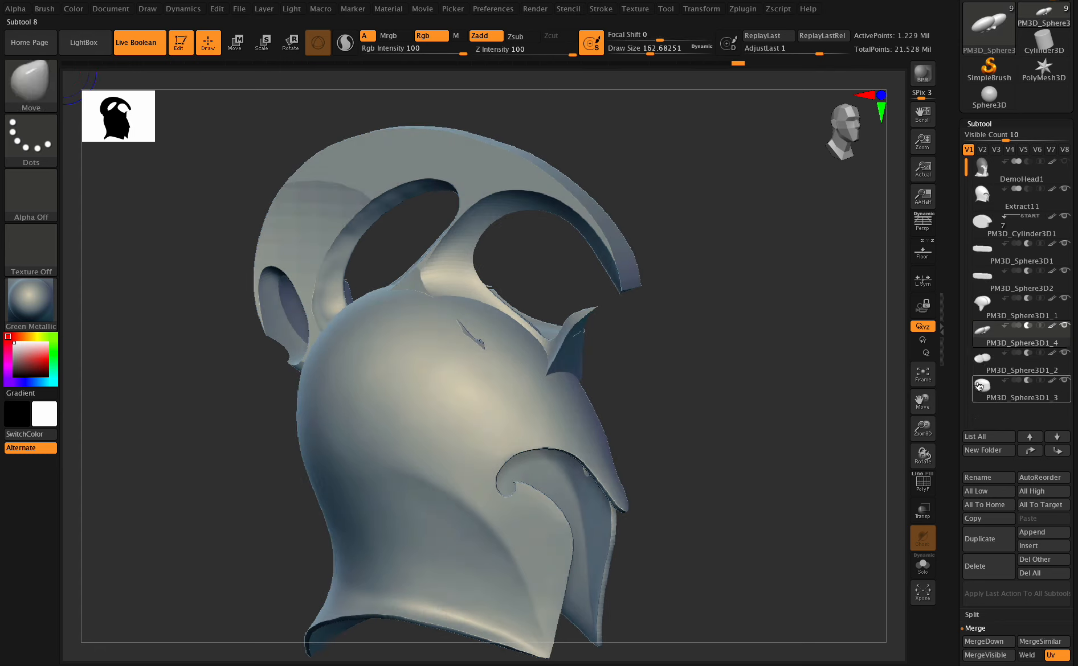
left_click(536, 9)
left_click(555, 108)
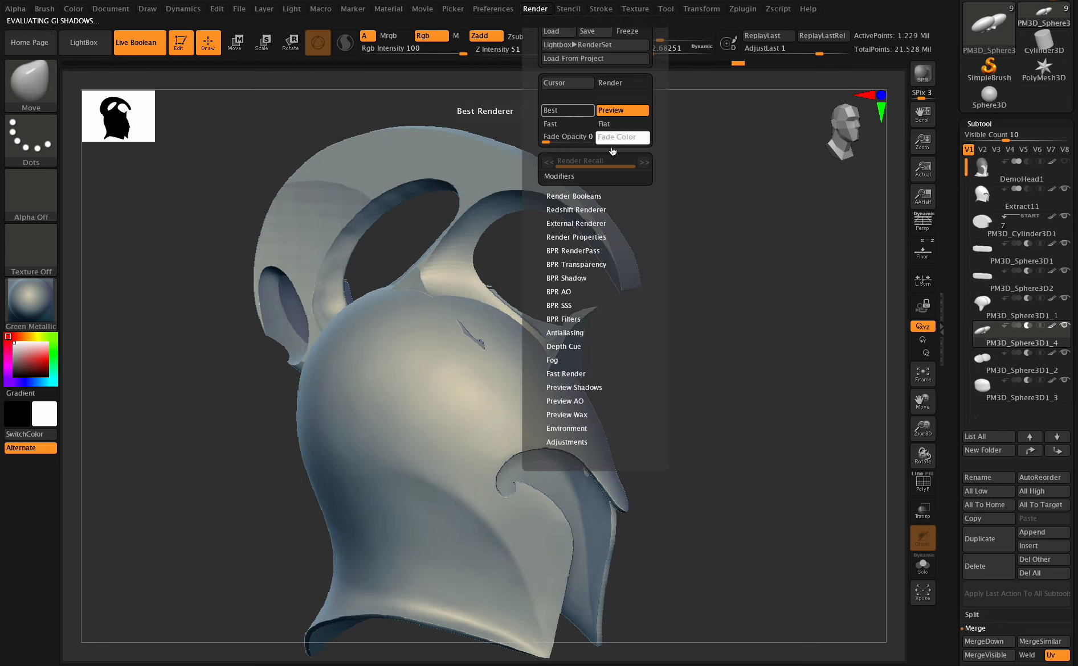